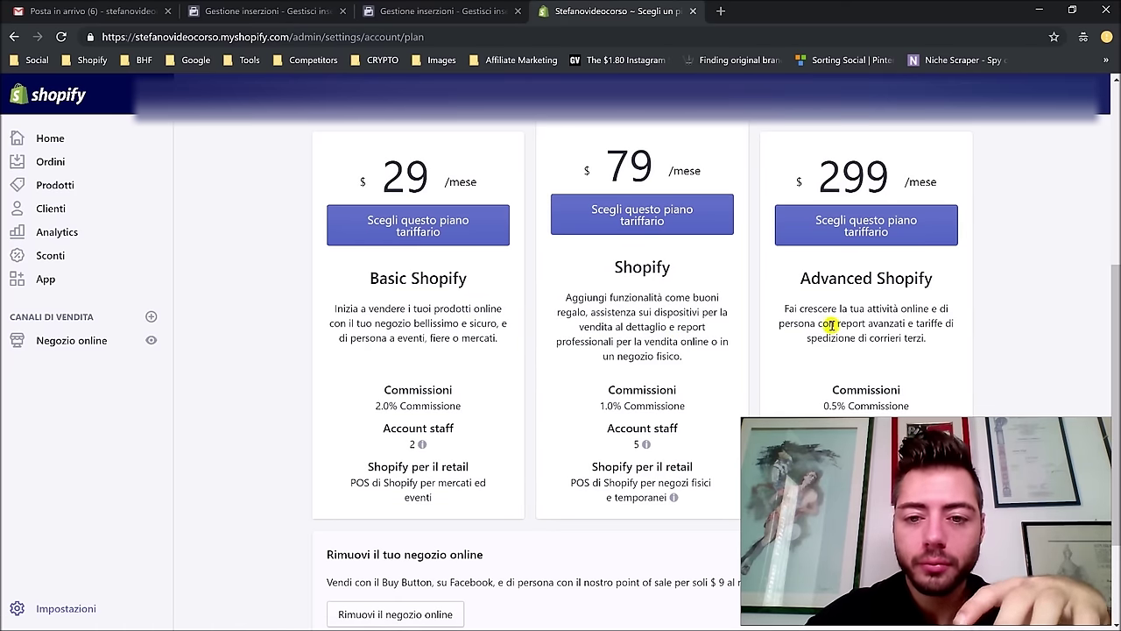
Step: Compare the prices, commissions and staff accounts of the Basic Shopify, Shopify and Advanced Shopify plans
{"action": "scroll", "coordinate": [613, 351], "scroll_direction": "down", "scroll_amount": 3}
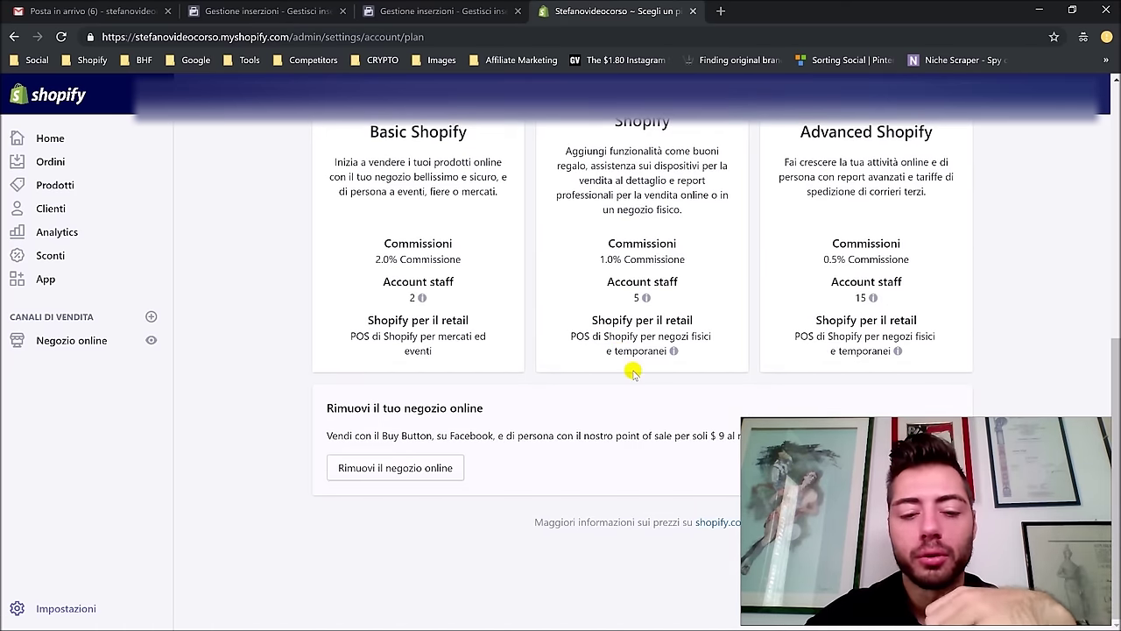
{"action": "scroll", "coordinate": [633, 372], "scroll_direction": "up", "scroll_amount": 1}
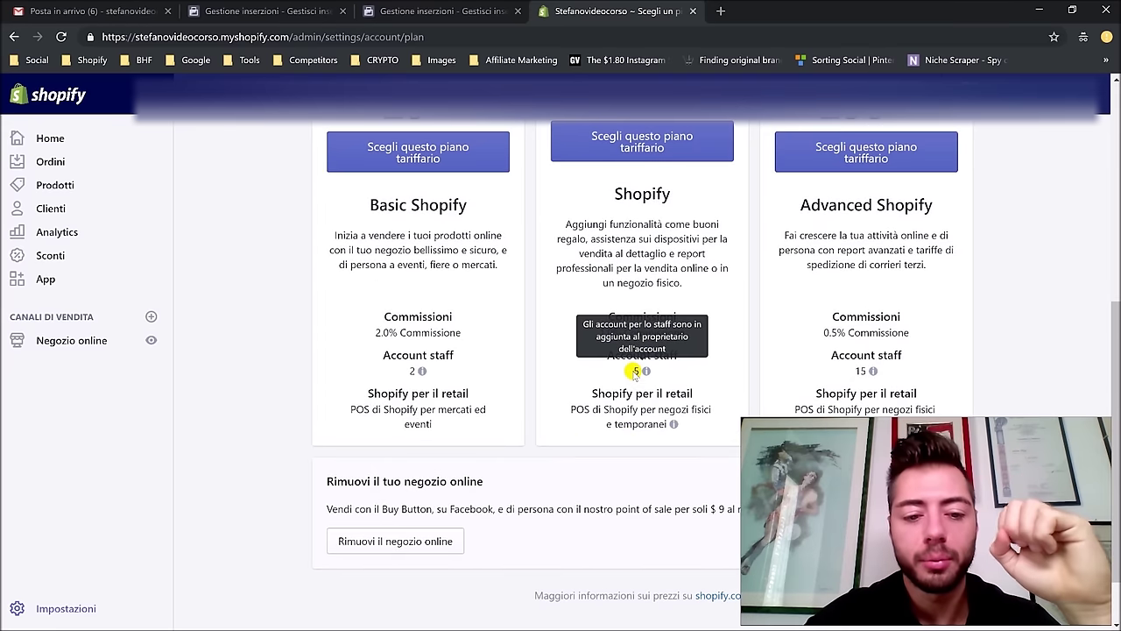
{"action": "scroll", "coordinate": [636, 372], "scroll_direction": "up", "scroll_amount": 3}
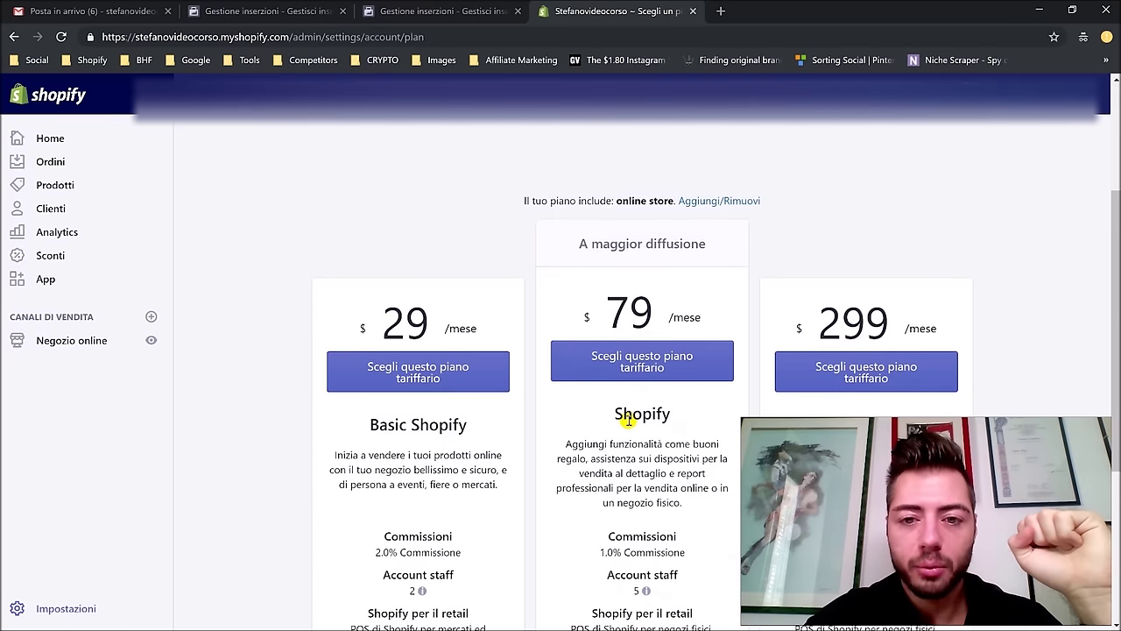
{"action": "scroll", "coordinate": [621, 262], "scroll_direction": "up", "scroll_amount": 3}
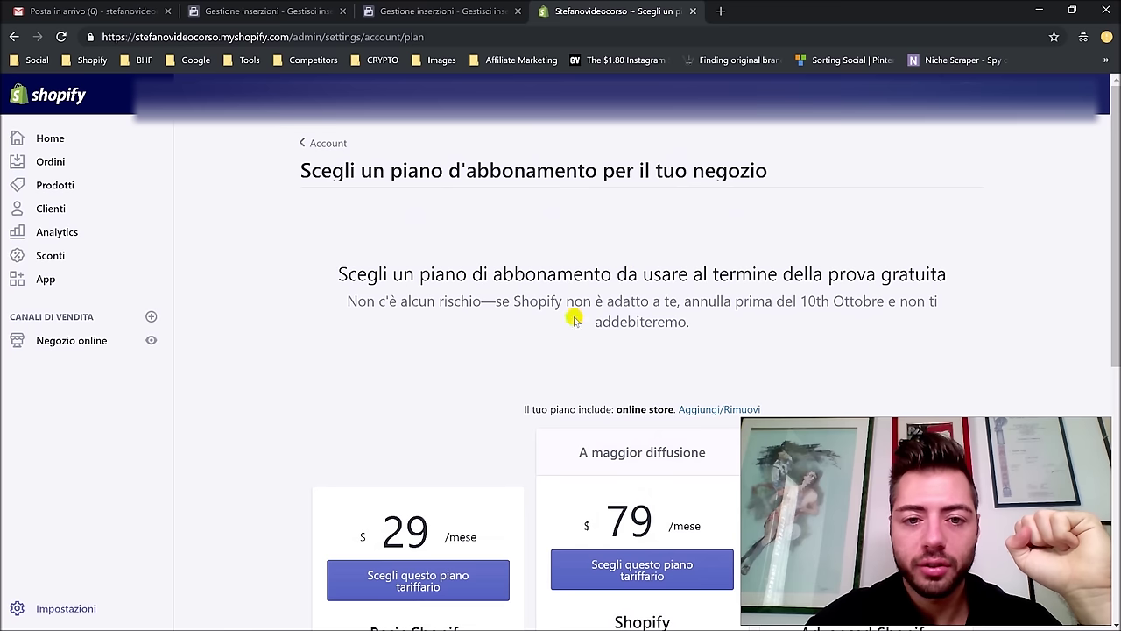
Step: Open the store's general settings (Generale) and look through the store details, address and formats
{"action": "left_click", "coordinate": [64, 615]}
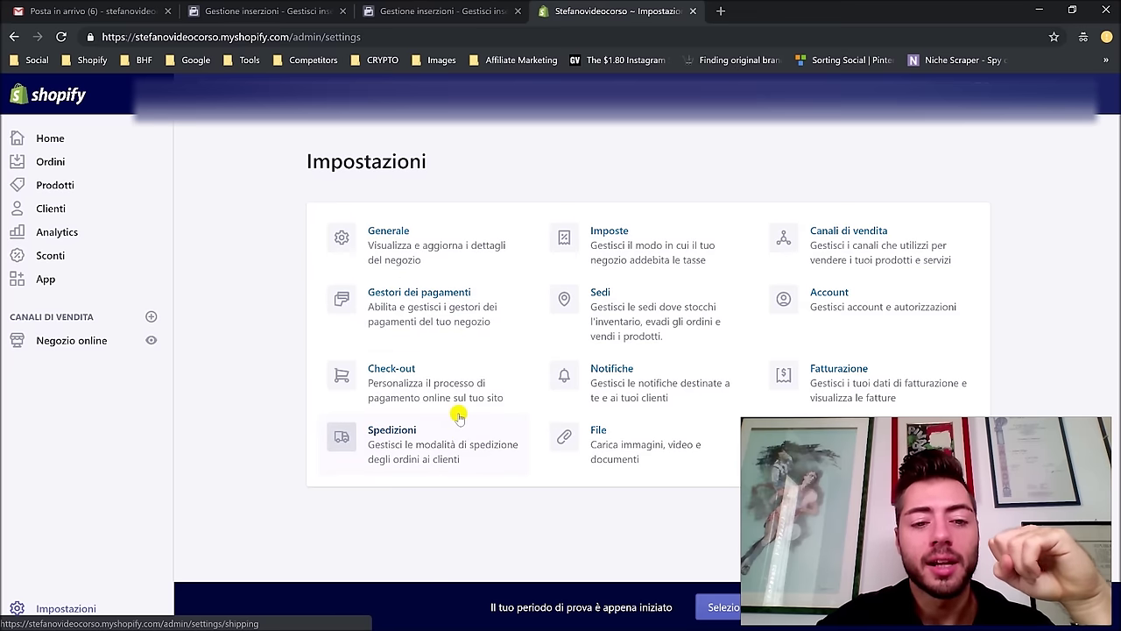
{"action": "left_click", "coordinate": [462, 241]}
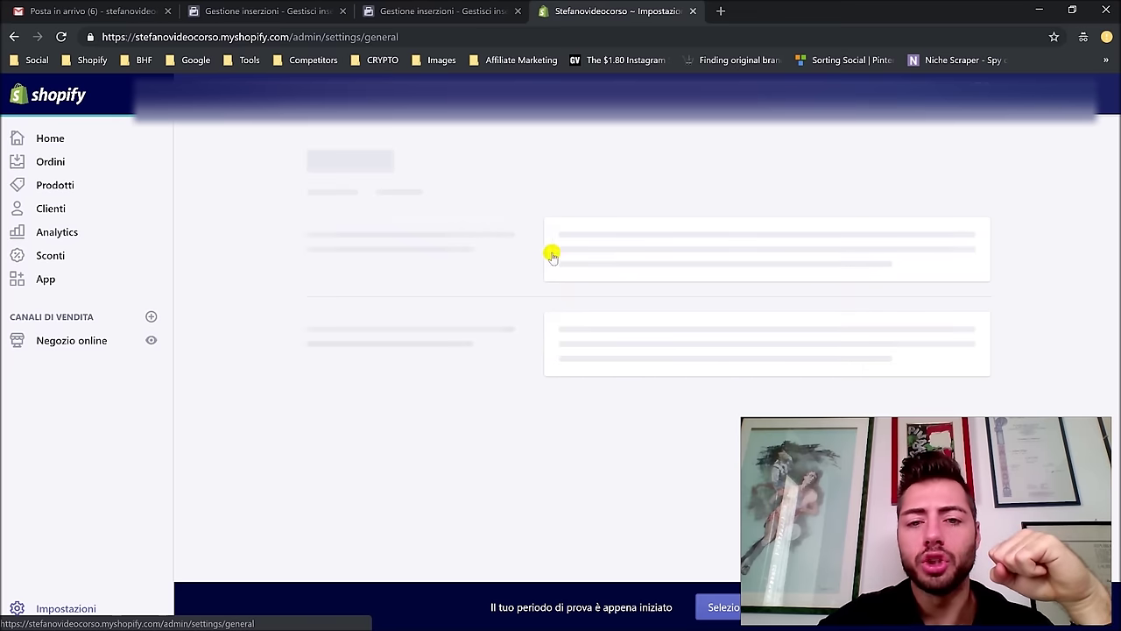
{"action": "scroll", "coordinate": [583, 248], "scroll_direction": "down", "scroll_amount": 2}
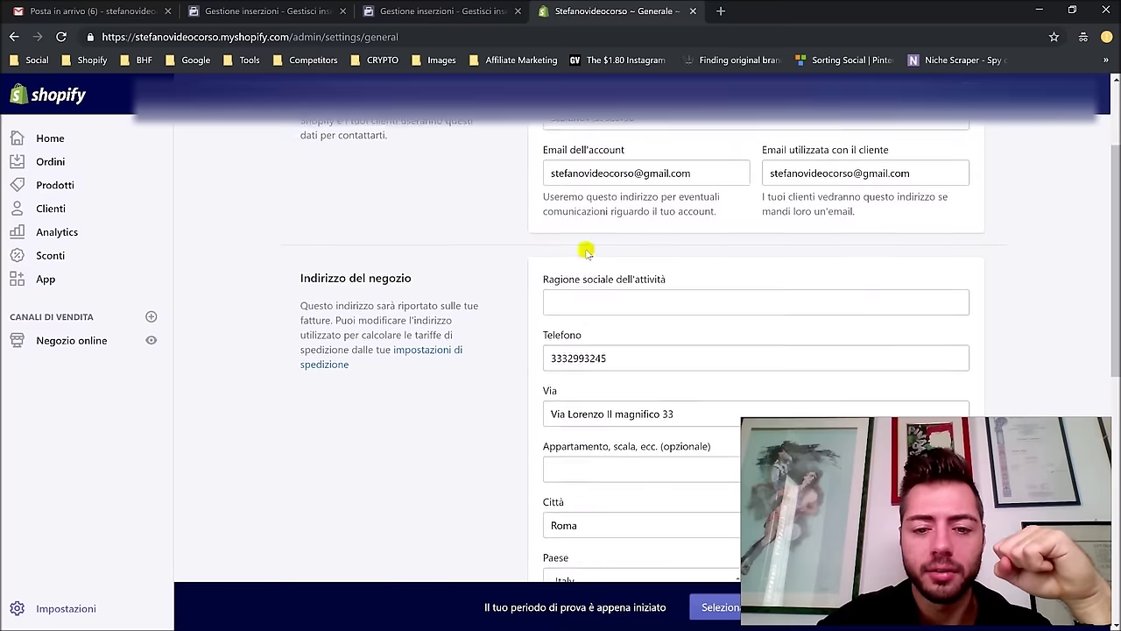
{"action": "scroll", "coordinate": [525, 263], "scroll_direction": "down", "scroll_amount": 4}
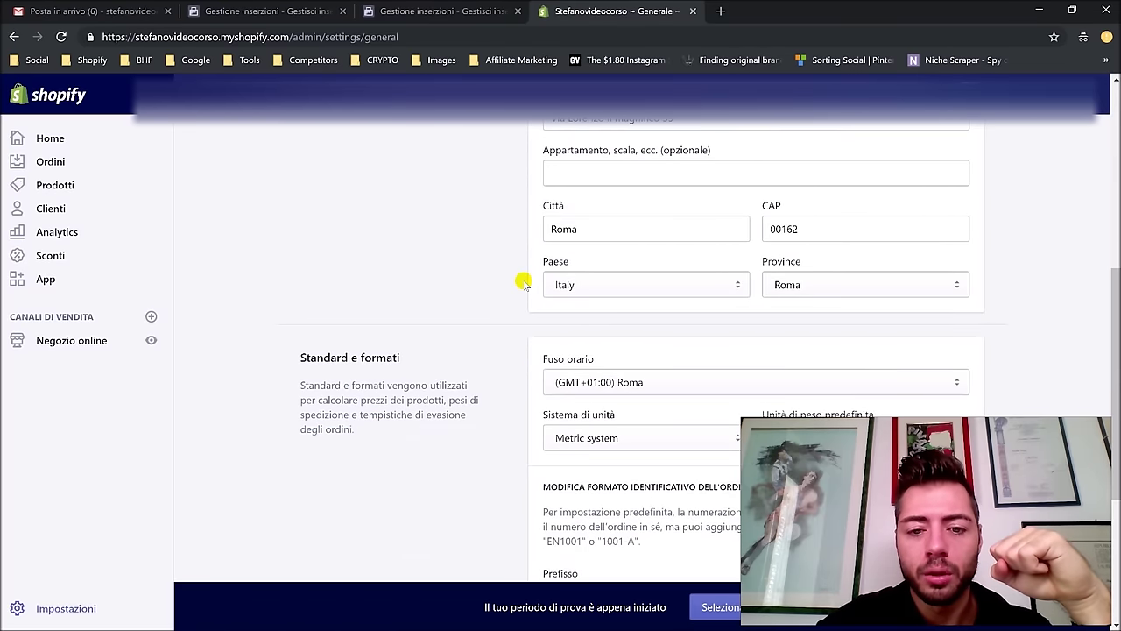
{"action": "scroll", "coordinate": [434, 276], "scroll_direction": "down", "scroll_amount": 2}
{"action": "scroll", "coordinate": [680, 220], "scroll_direction": "up", "scroll_amount": 8}
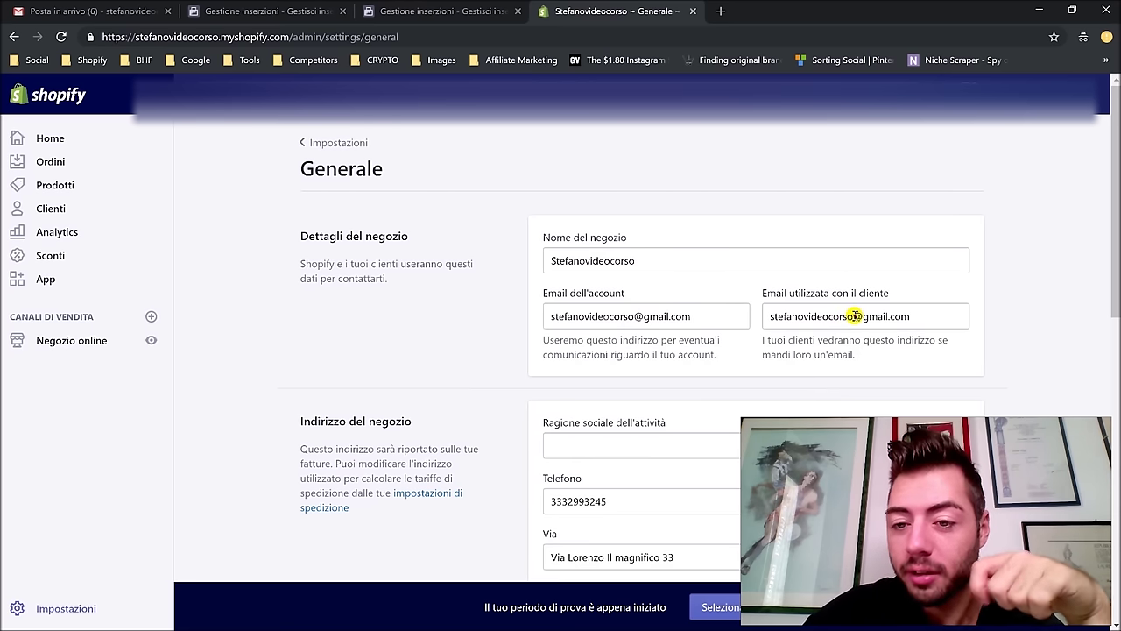
Step: Select the customer-facing email address in the store details for inspection, without editing it
{"action": "triple_click", "coordinate": [854, 316]}
{"action": "left_click", "coordinate": [931, 309]}
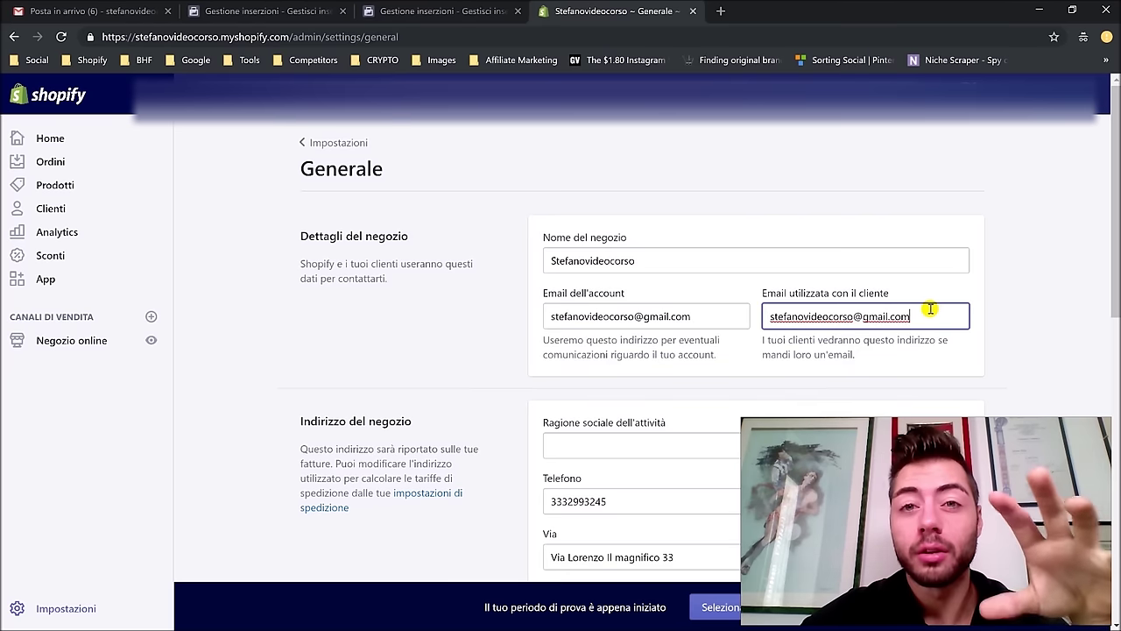
{"action": "double_click", "coordinate": [929, 316]}
{"action": "left_click", "coordinate": [928, 316]}
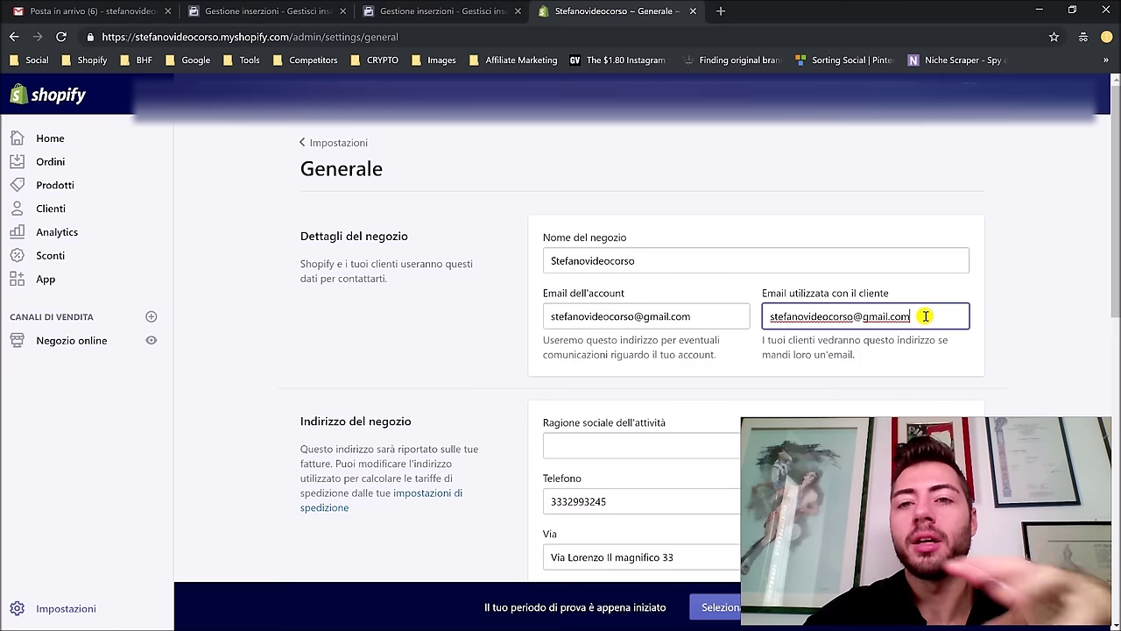
Step: Browse the available store currencies and choose Euro (EUR) as the store currency
{"action": "scroll", "coordinate": [1033, 262], "scroll_direction": "down", "scroll_amount": 5}
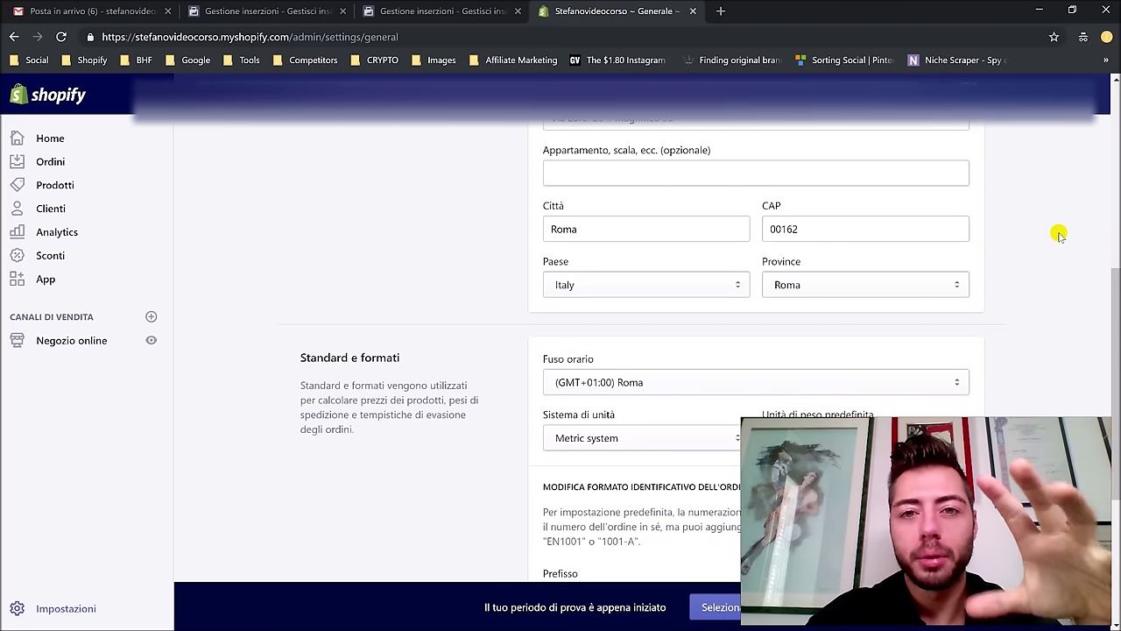
{"action": "scroll", "coordinate": [826, 290], "scroll_direction": "down", "scroll_amount": 2}
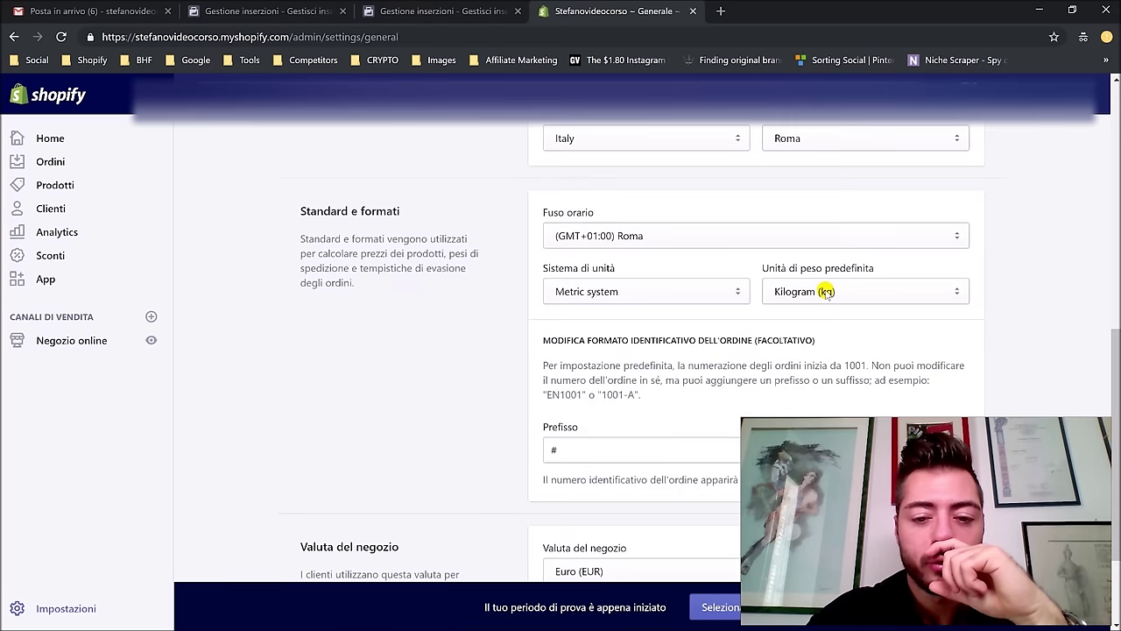
{"action": "scroll", "coordinate": [826, 290], "scroll_direction": "down", "scroll_amount": 2}
{"action": "scroll", "coordinate": [718, 318], "scroll_direction": "up", "scroll_amount": 1}
{"action": "scroll", "coordinate": [588, 378], "scroll_direction": "down", "scroll_amount": 1}
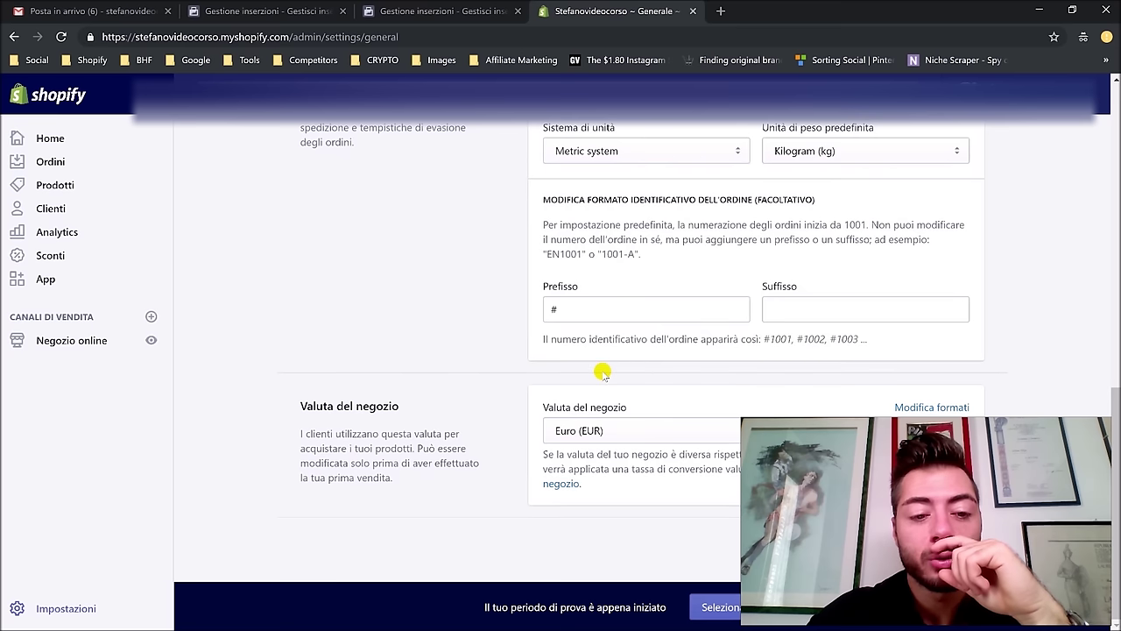
{"action": "left_click", "coordinate": [616, 428]}
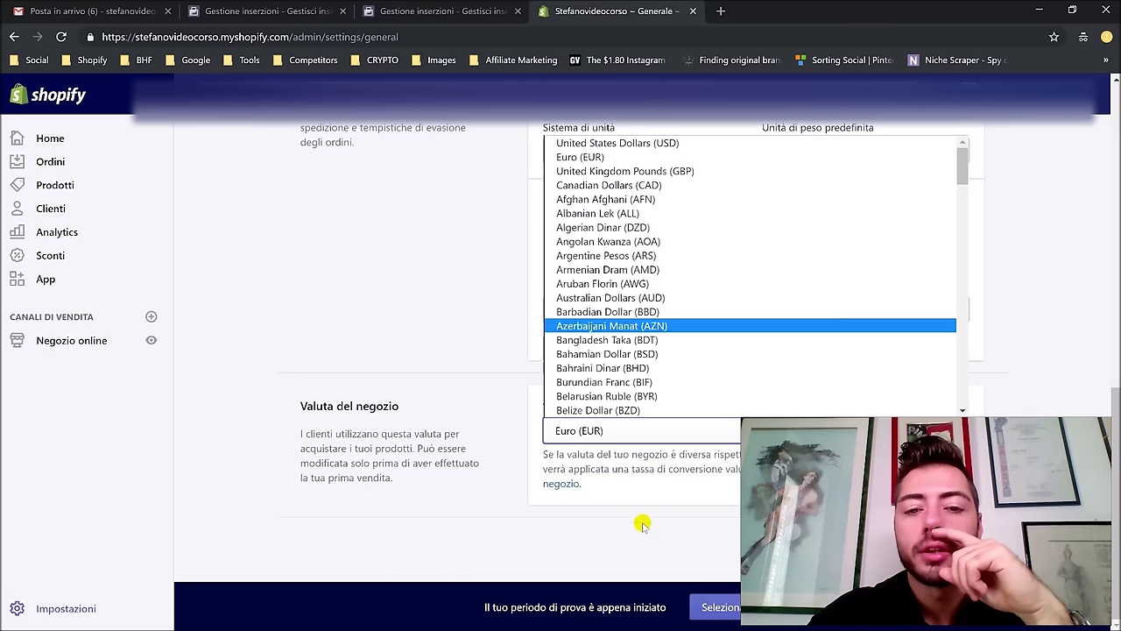
{"action": "scroll", "coordinate": [657, 368], "scroll_direction": "down", "scroll_amount": 15}
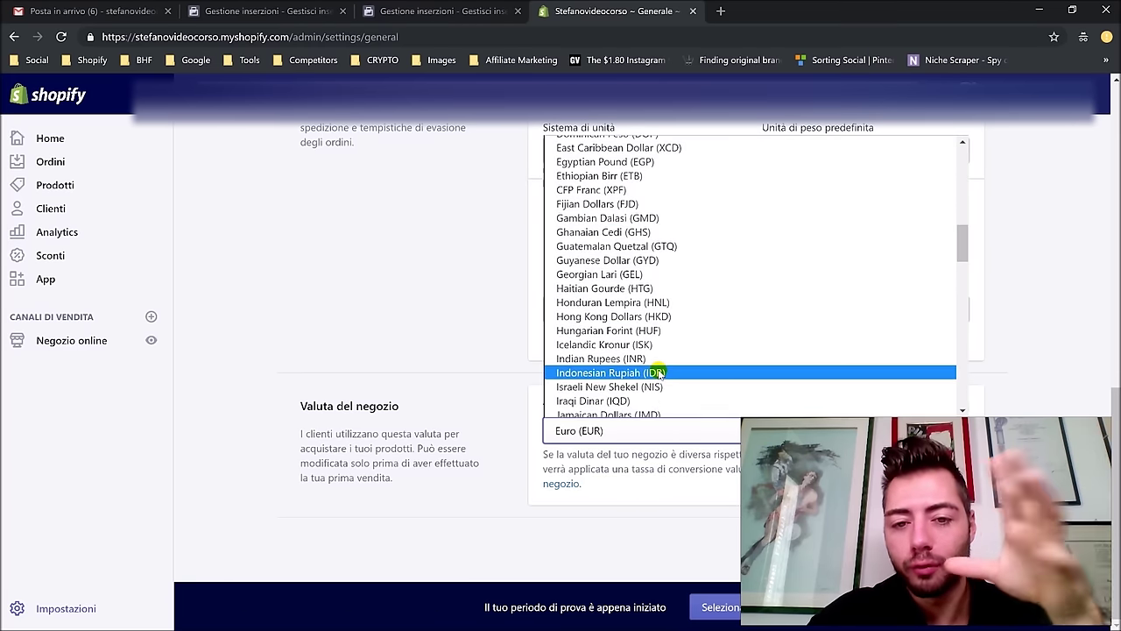
{"action": "scroll", "coordinate": [668, 341], "scroll_direction": "down", "scroll_amount": 5}
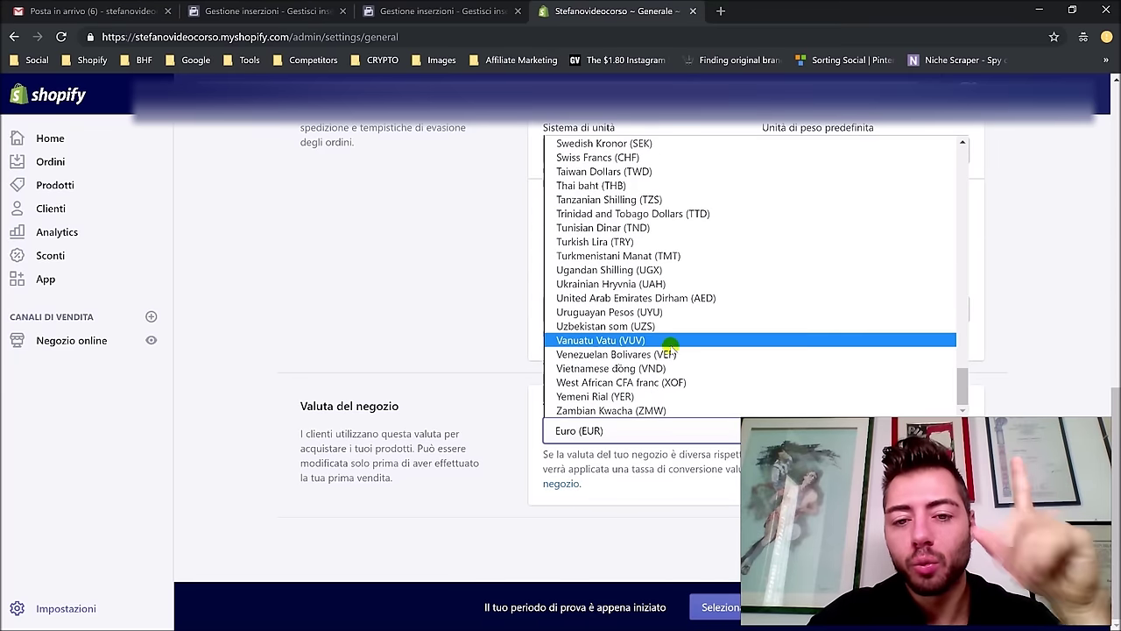
{"action": "scroll", "coordinate": [671, 342], "scroll_direction": "up", "scroll_amount": 15}
{"action": "scroll", "coordinate": [672, 333], "scroll_direction": "up", "scroll_amount": 5}
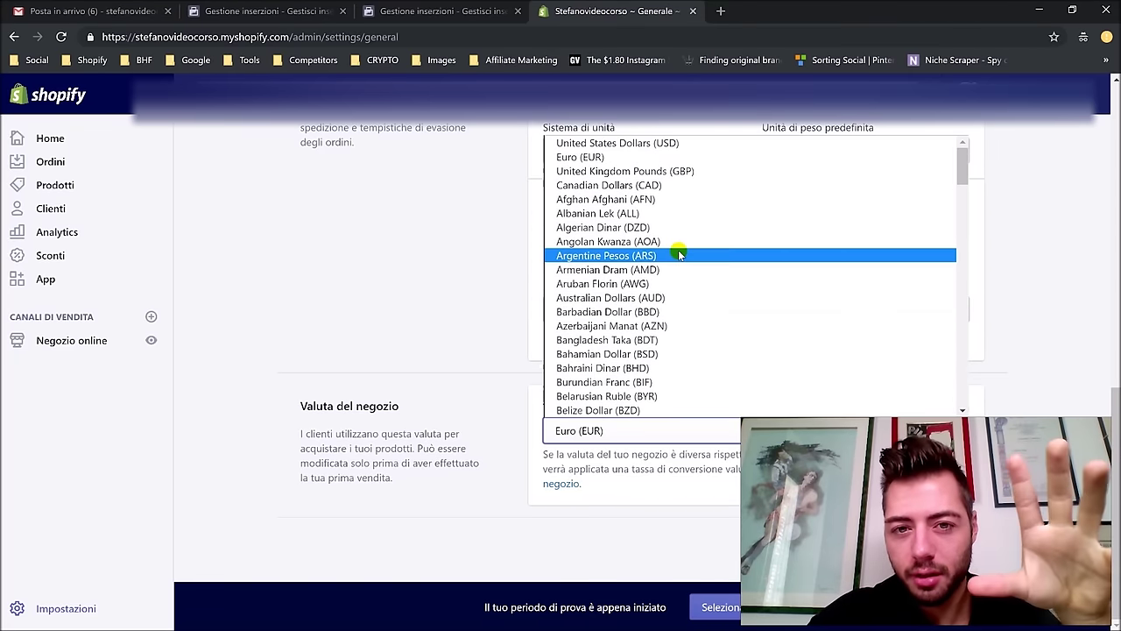
{"action": "left_click", "coordinate": [651, 157]}
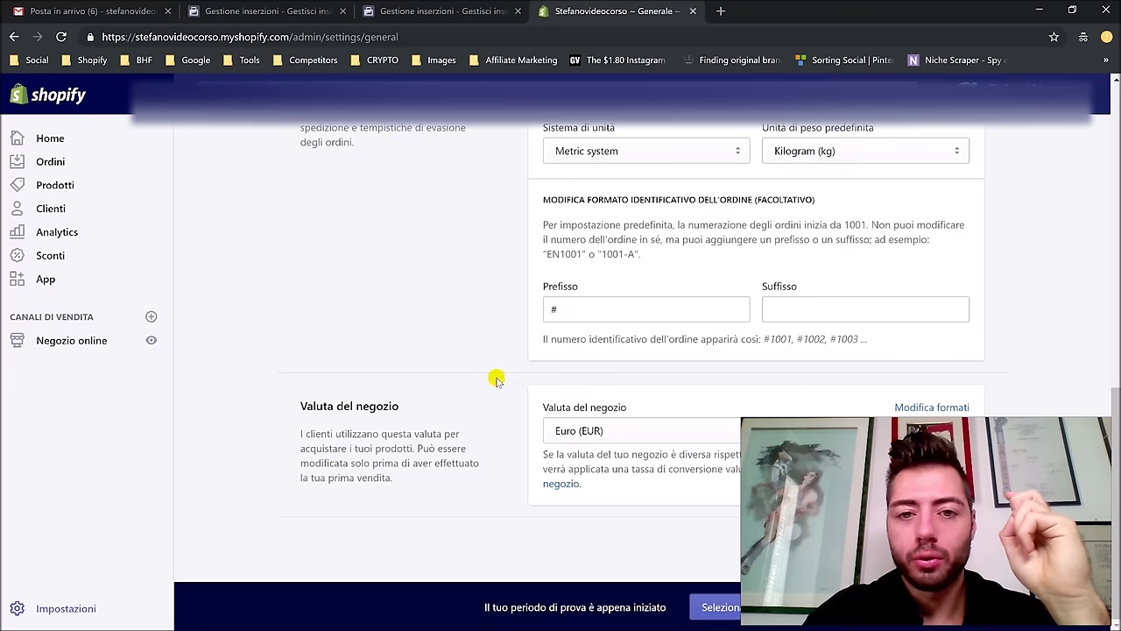
Step: Set the unit system to Metric system and the default weight unit to Kilogram (kg)
{"action": "scroll", "coordinate": [499, 374], "scroll_direction": "up", "scroll_amount": 3}
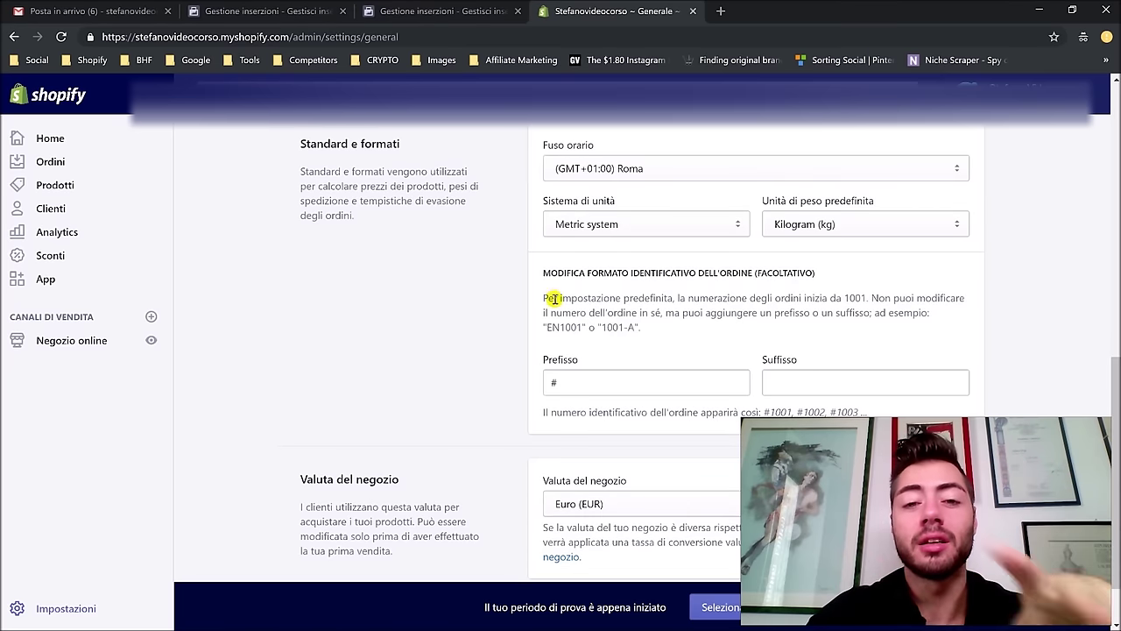
{"action": "left_click", "coordinate": [644, 227]}
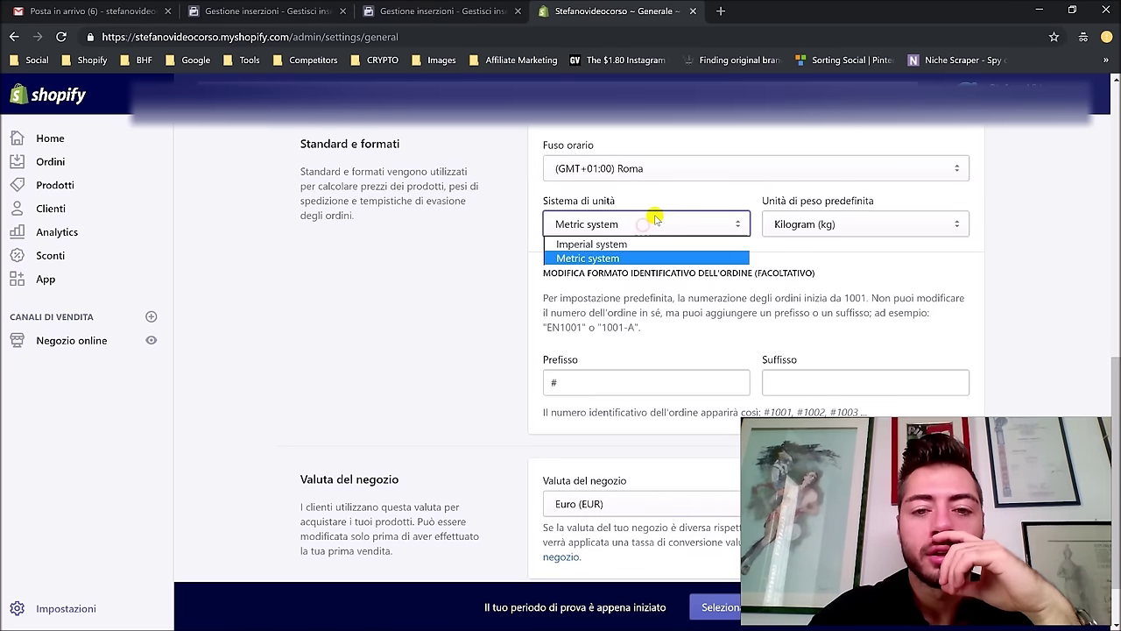
{"action": "left_click", "coordinate": [588, 261]}
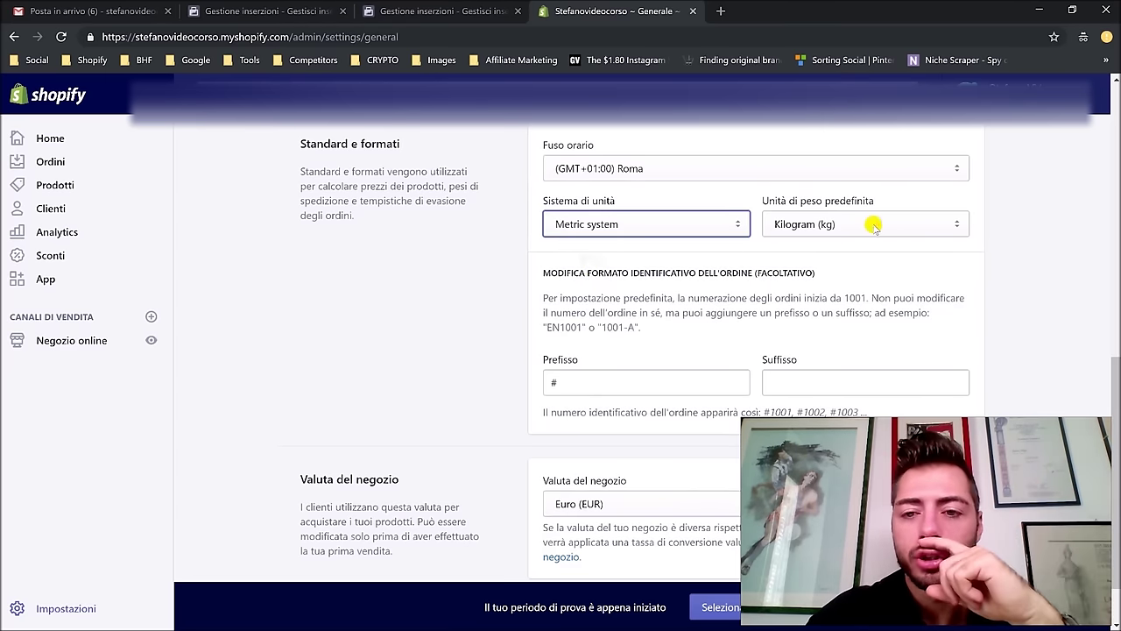
{"action": "left_click", "coordinate": [854, 225]}
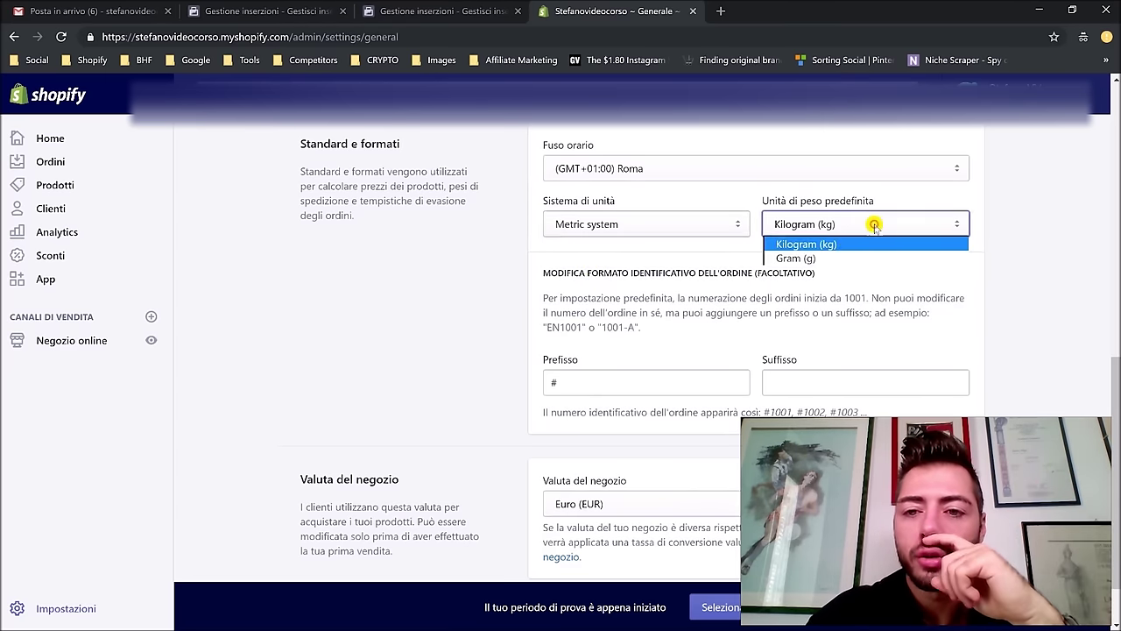
{"action": "left_click", "coordinate": [827, 247]}
{"action": "left_click", "coordinate": [810, 222]}
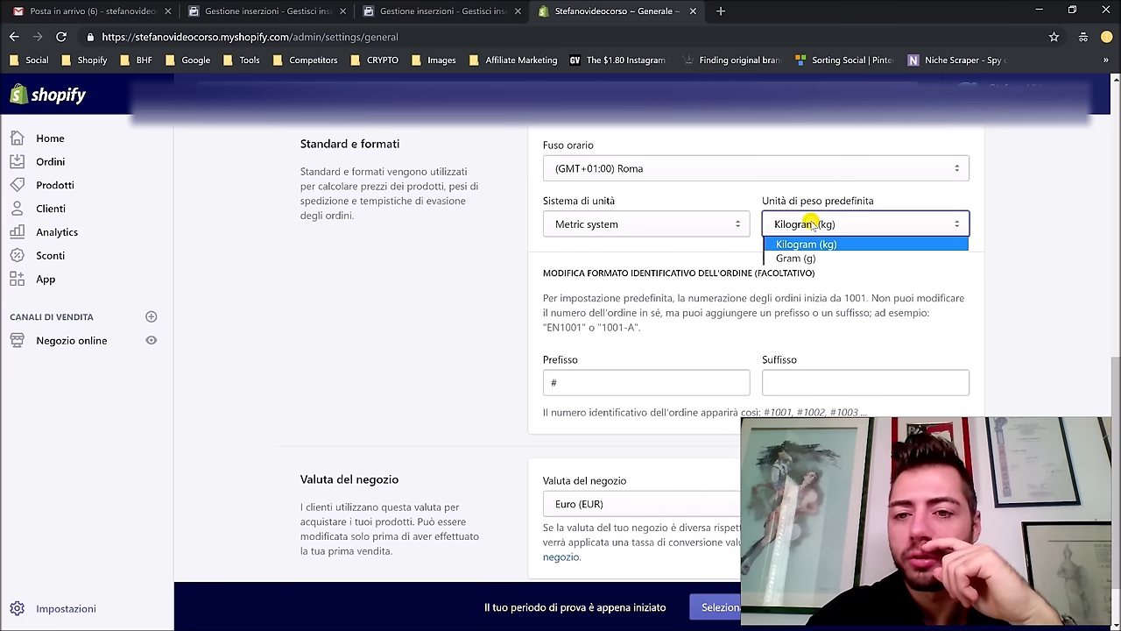
{"action": "left_click", "coordinate": [810, 223]}
{"action": "left_click", "coordinate": [810, 223]}
{"action": "left_click", "coordinate": [555, 271]}
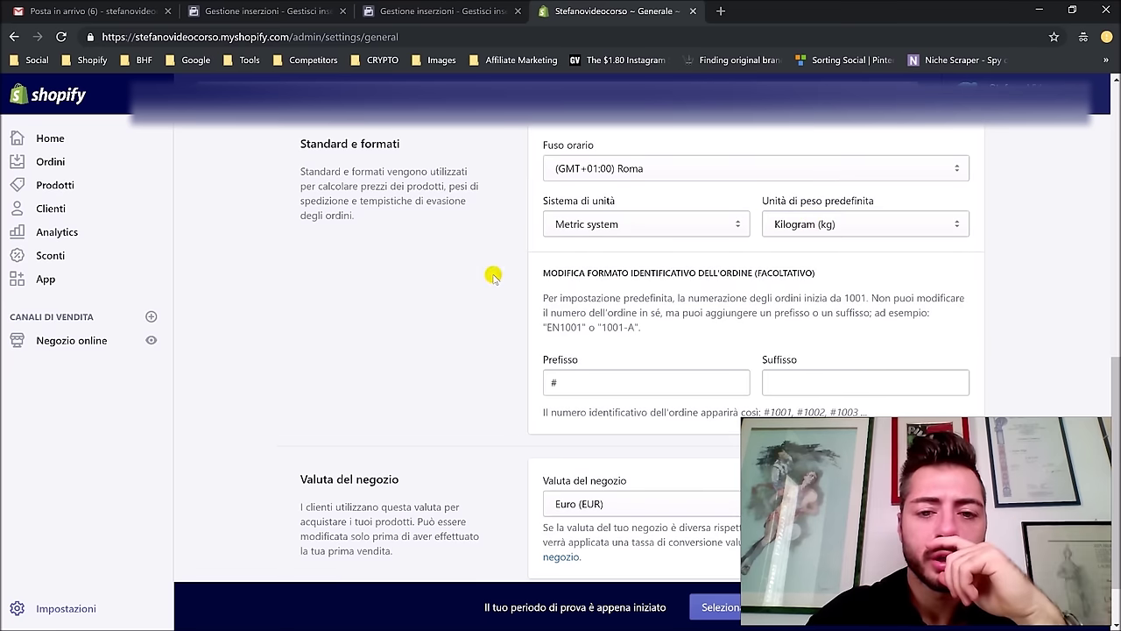
Step: Return to the settings overview and open the payment providers settings (Gestori dei pagamenti)
{"action": "scroll", "coordinate": [493, 276], "scroll_direction": "down", "scroll_amount": 1}
{"action": "scroll", "coordinate": [436, 271], "scroll_direction": "up", "scroll_amount": 3}
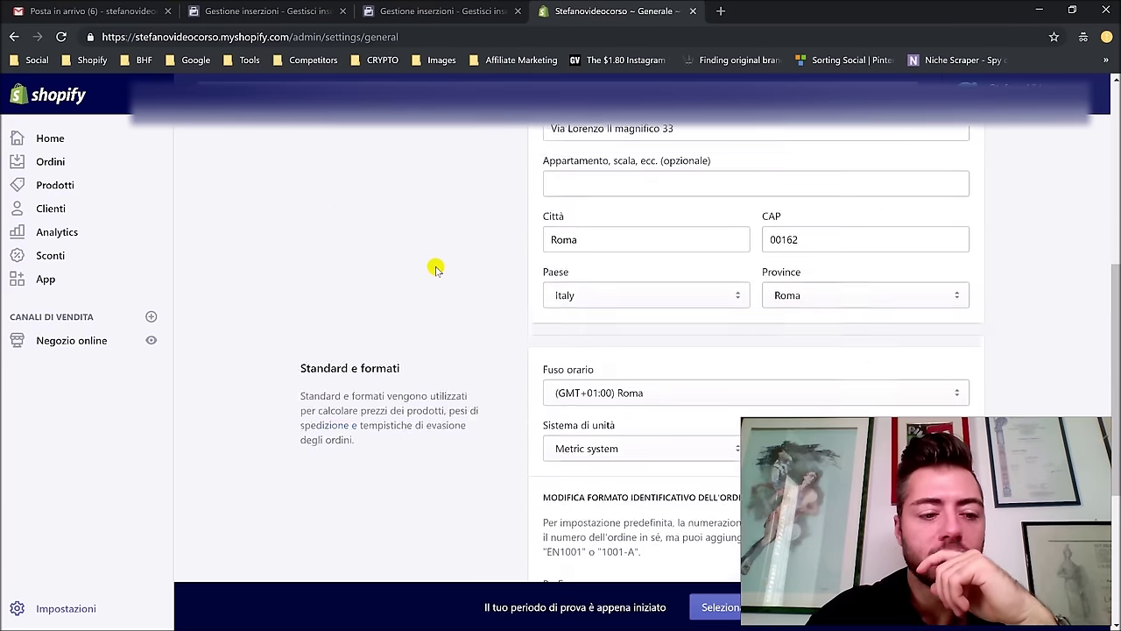
{"action": "scroll", "coordinate": [436, 271], "scroll_direction": "up", "scroll_amount": 5}
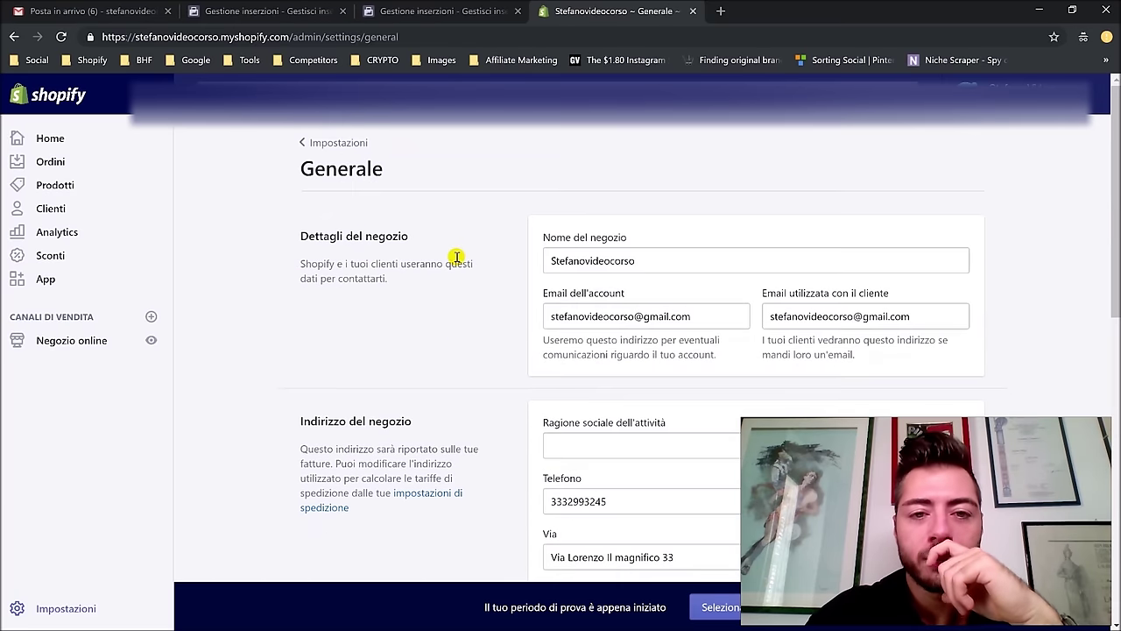
{"action": "left_click", "coordinate": [336, 148]}
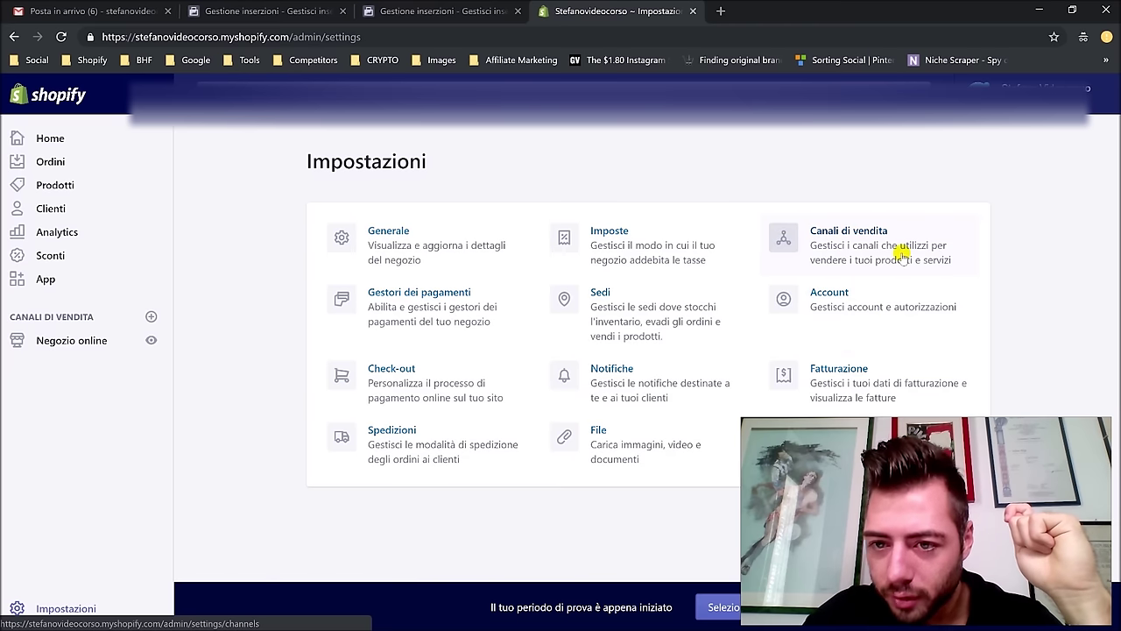
{"action": "left_click", "coordinate": [448, 338]}
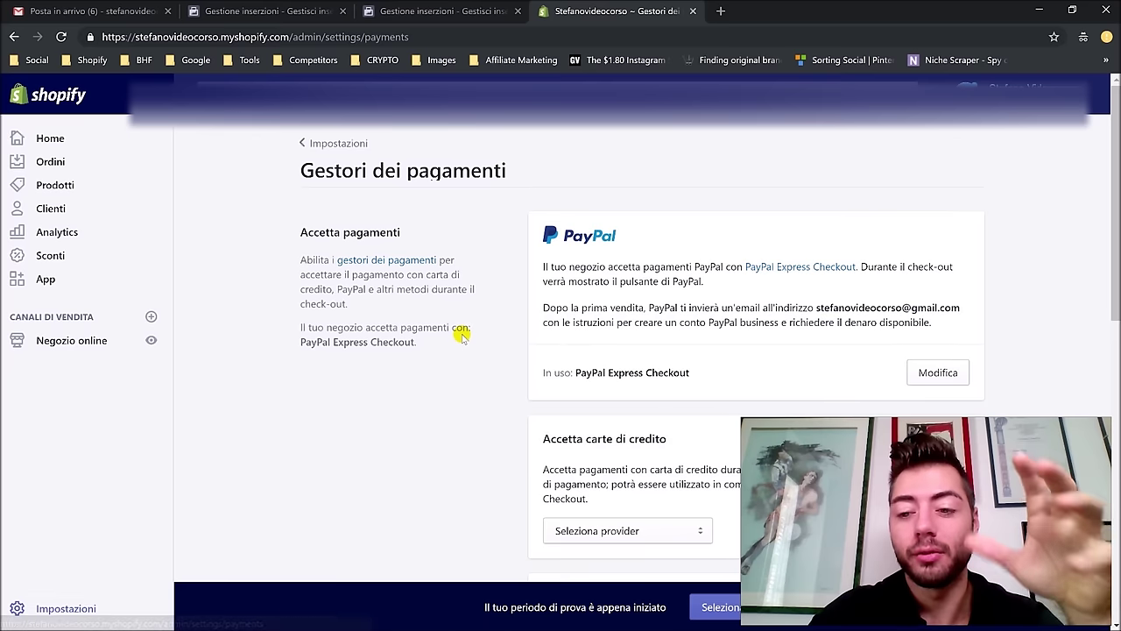
Step: Review the PayPal Express Checkout section and browse the available credit card providers without choosing one
{"action": "scroll", "coordinate": [636, 280], "scroll_direction": "down", "scroll_amount": 2}
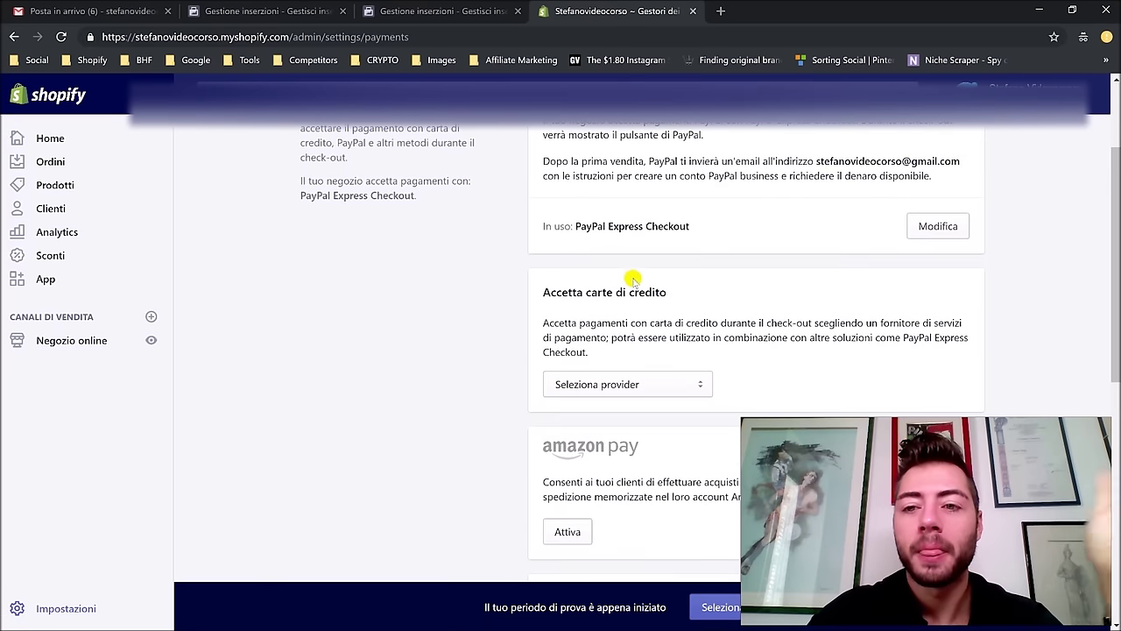
{"action": "scroll", "coordinate": [841, 220], "scroll_direction": "up", "scroll_amount": 2}
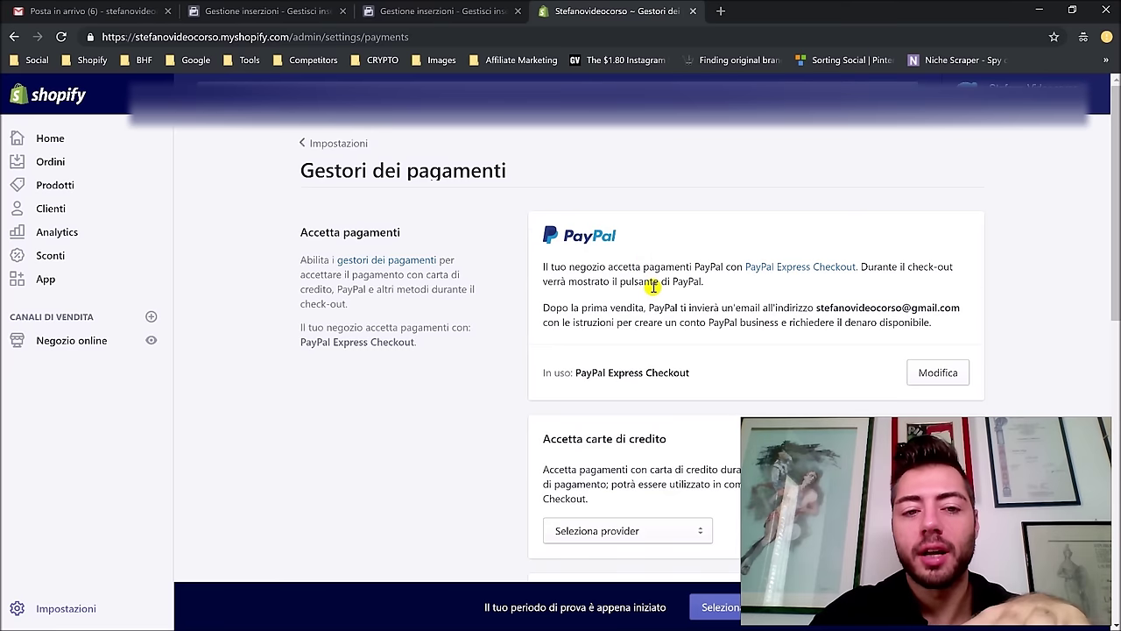
{"action": "scroll", "coordinate": [652, 288], "scroll_direction": "down", "scroll_amount": 1}
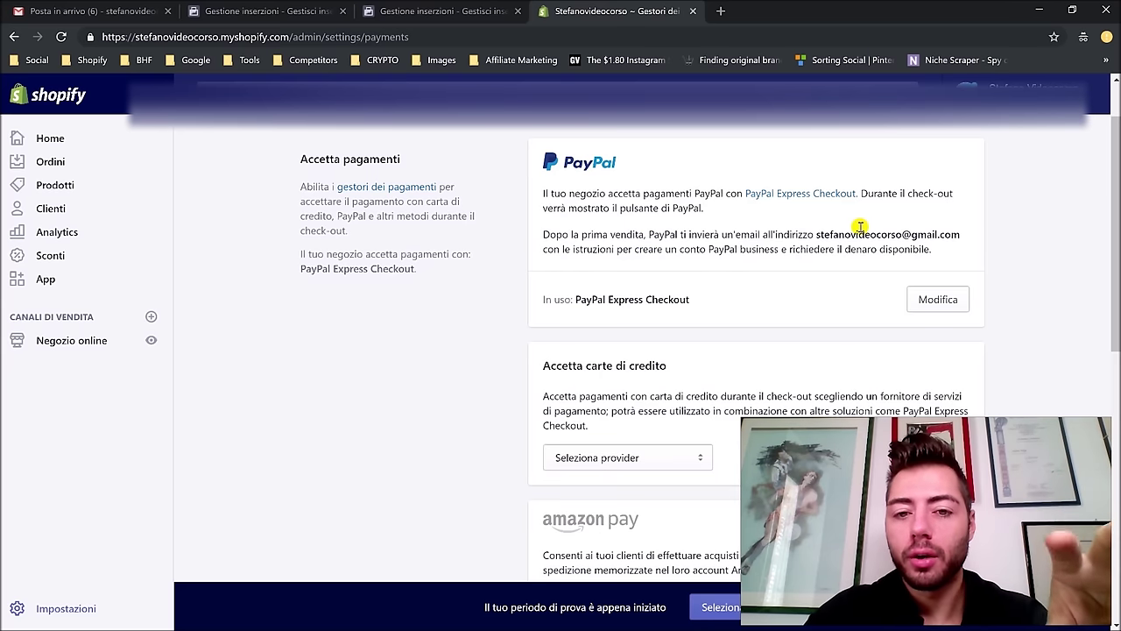
{"action": "scroll", "coordinate": [814, 224], "scroll_direction": "down", "scroll_amount": 3}
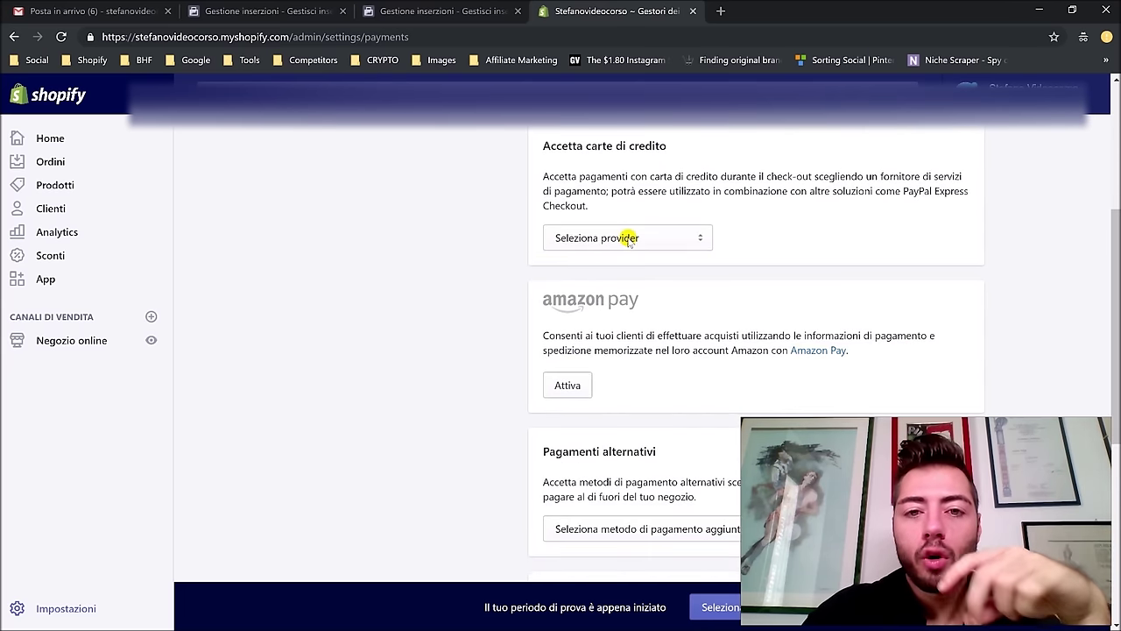
{"action": "left_click", "coordinate": [628, 238]}
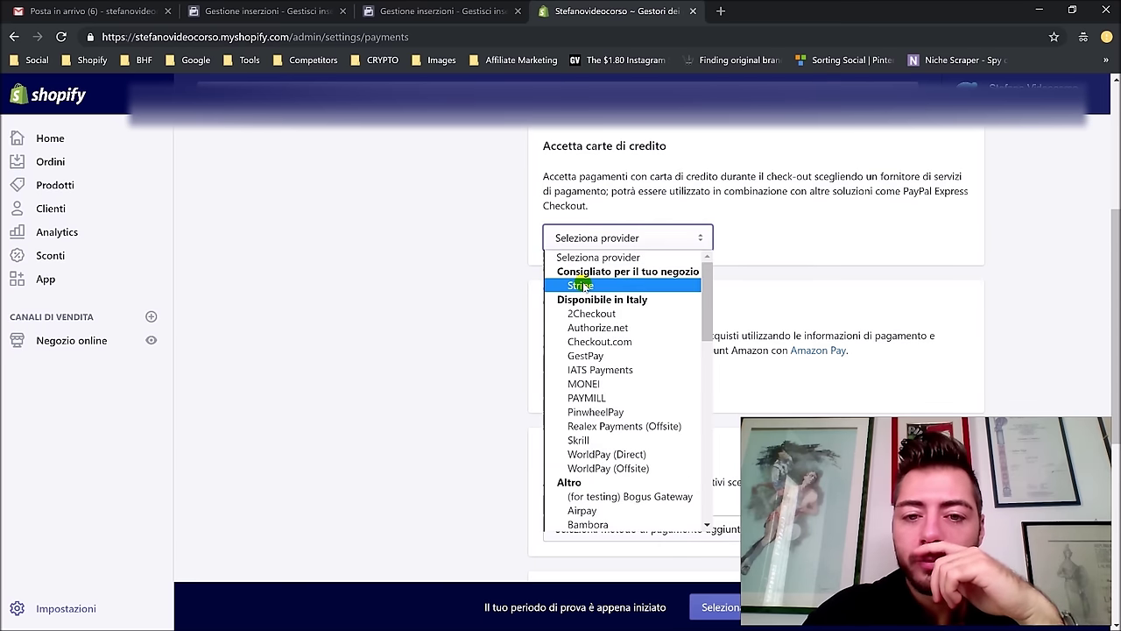
{"action": "left_click", "coordinate": [647, 286]}
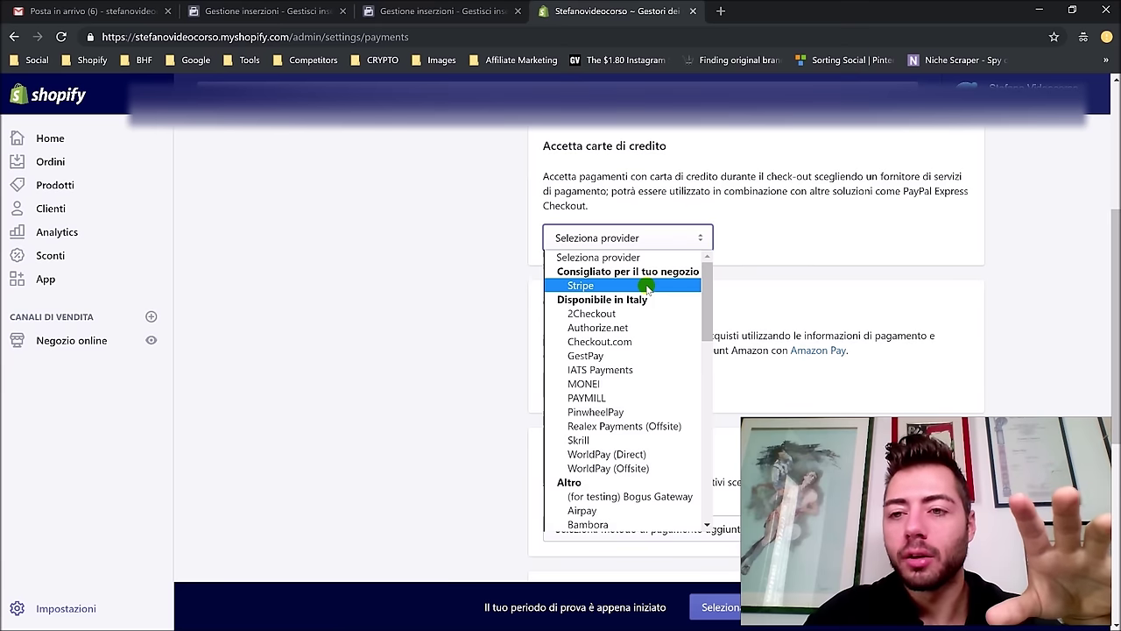
{"action": "left_click", "coordinate": [744, 263]}
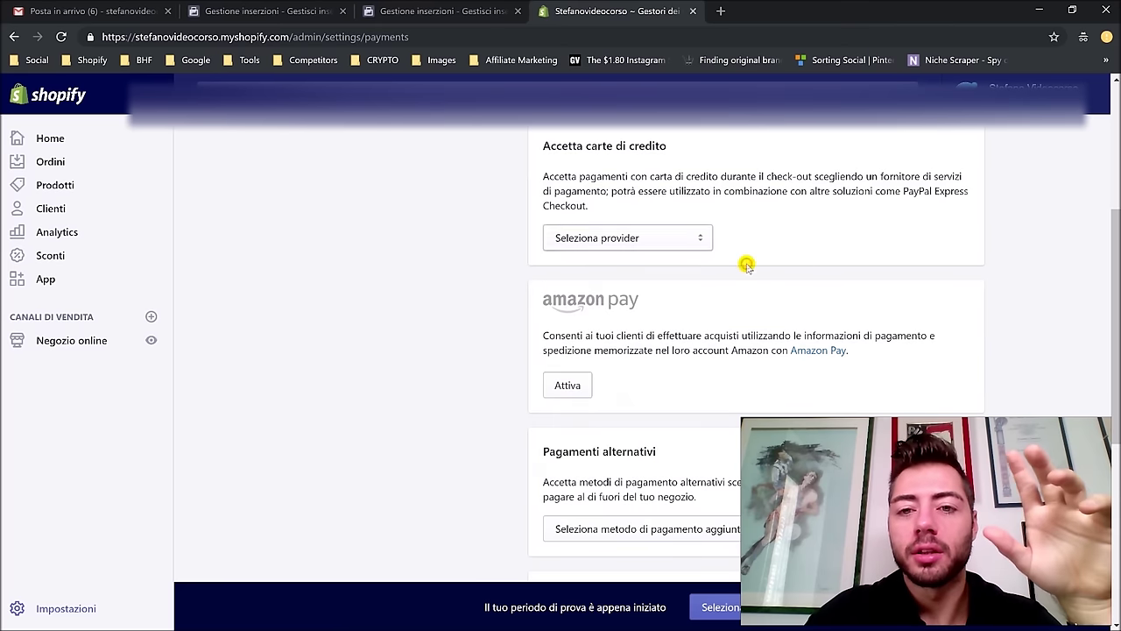
Step: Choose Stripe as the credit card payment provider under Accetta carte di credito
{"action": "scroll", "coordinate": [744, 262], "scroll_direction": "up", "scroll_amount": 2}
{"action": "scroll", "coordinate": [751, 268], "scroll_direction": "up", "scroll_amount": 2}
{"action": "scroll", "coordinate": [628, 280], "scroll_direction": "down", "scroll_amount": 2}
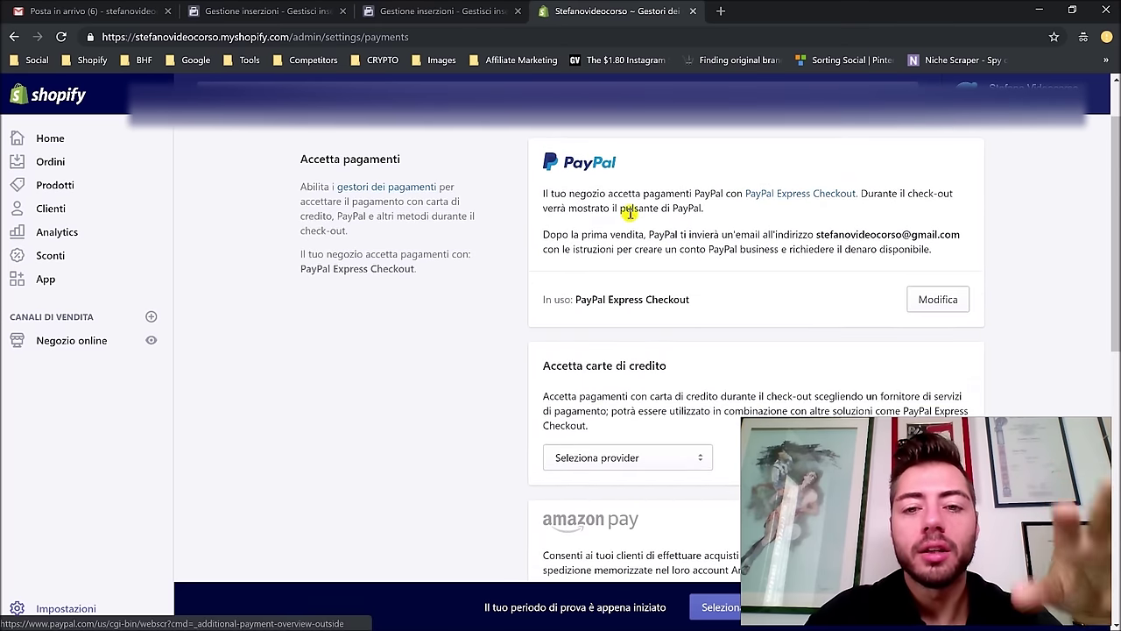
{"action": "scroll", "coordinate": [613, 262], "scroll_direction": "down", "scroll_amount": 2}
{"action": "scroll", "coordinate": [595, 347], "scroll_direction": "down", "scroll_amount": 1}
{"action": "left_click", "coordinate": [607, 306]}
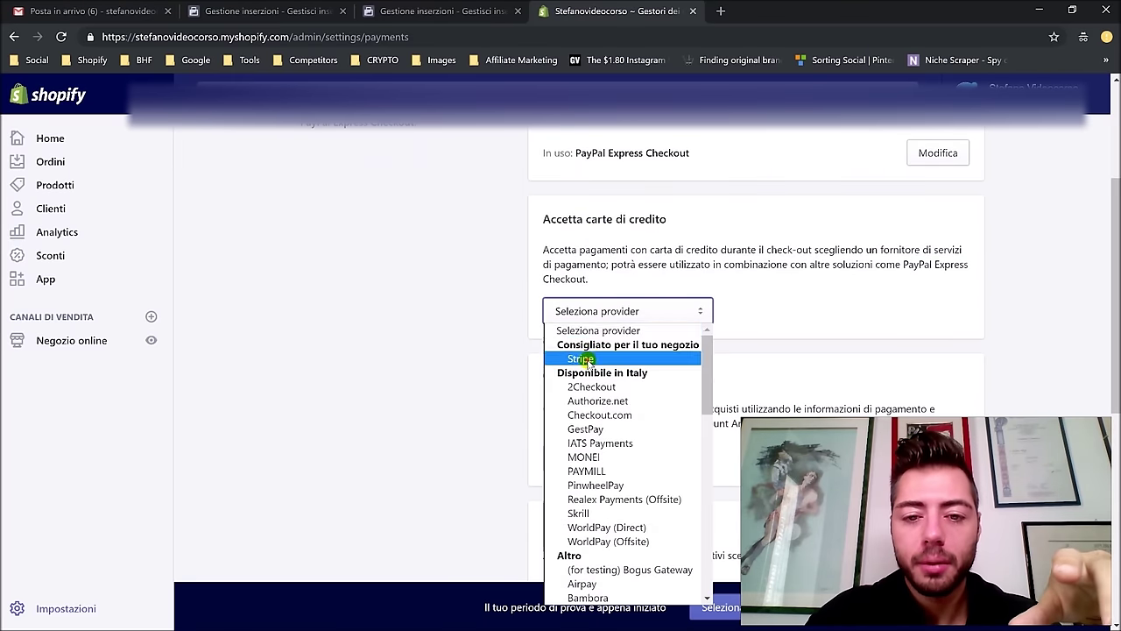
{"action": "left_click", "coordinate": [583, 359]}
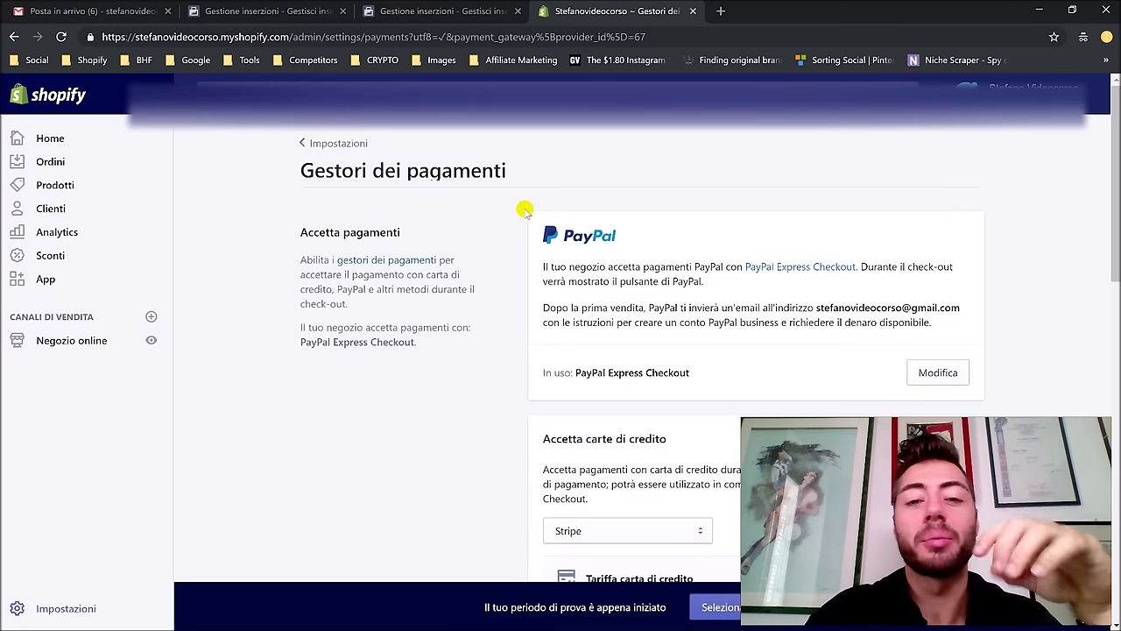
Step: Choose Coinbase Commerce as the additional payment method under Pagamenti alternativi
{"action": "scroll", "coordinate": [488, 240], "scroll_direction": "down", "scroll_amount": 4}
{"action": "scroll", "coordinate": [488, 240], "scroll_direction": "down", "scroll_amount": 4}
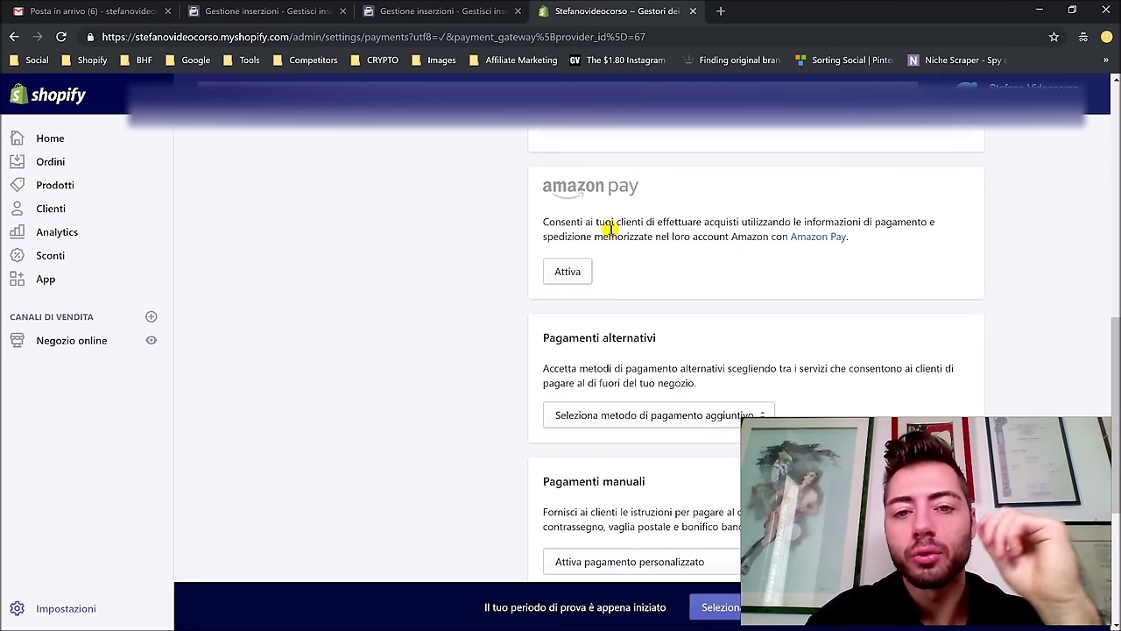
{"action": "scroll", "coordinate": [608, 228], "scroll_direction": "down", "scroll_amount": 2}
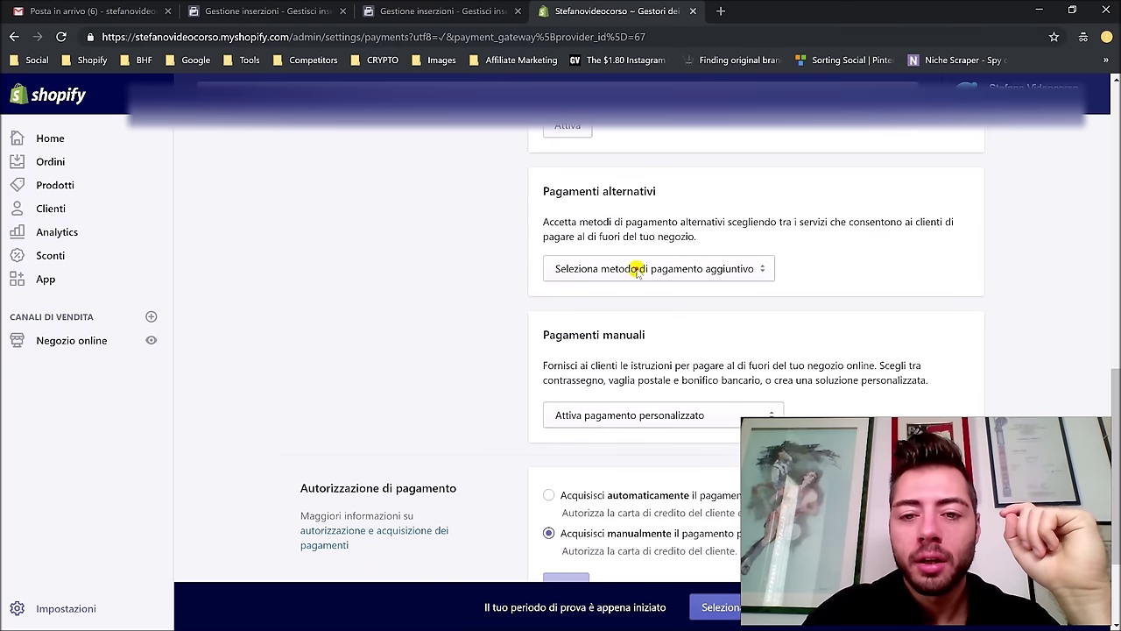
{"action": "left_click", "coordinate": [636, 269]}
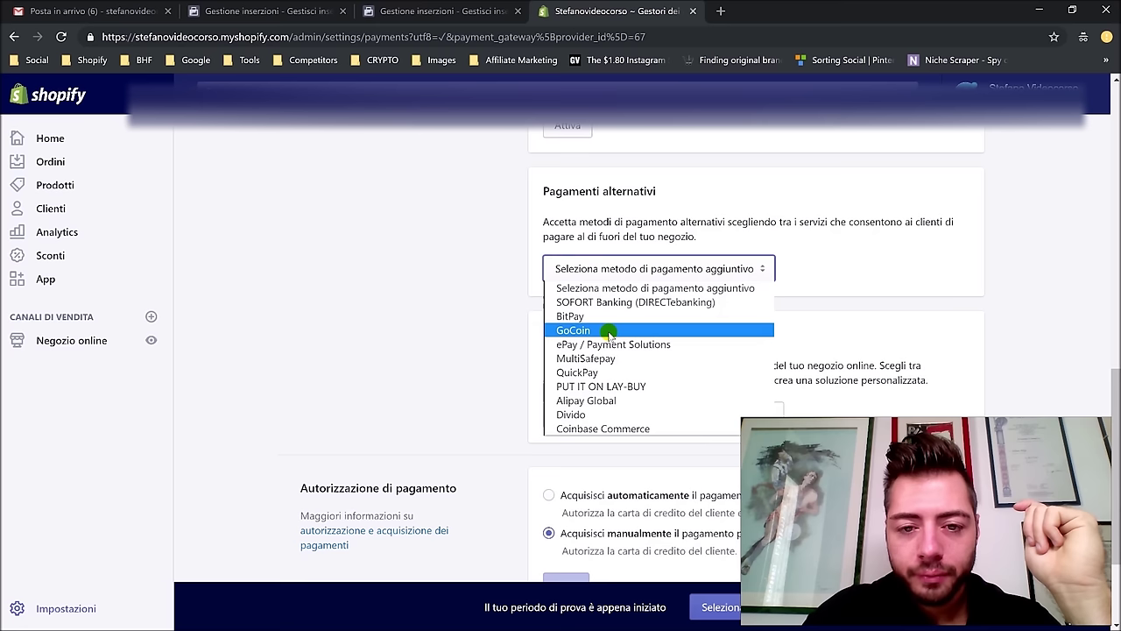
{"action": "left_click", "coordinate": [610, 423]}
{"action": "scroll", "coordinate": [596, 302], "scroll_direction": "down", "scroll_amount": 1}
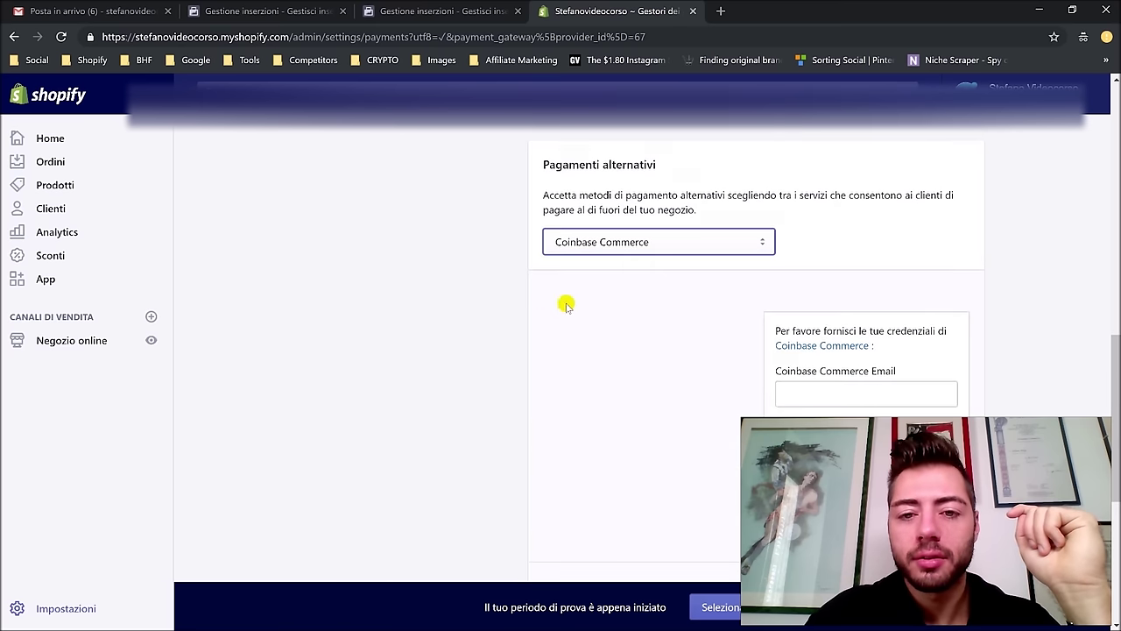
Step: Review the Coinbase Commerce credential fields and payment methods, and try to save them with the email and API key left empty
{"action": "scroll", "coordinate": [566, 305], "scroll_direction": "down", "scroll_amount": 3}
{"action": "scroll", "coordinate": [661, 280], "scroll_direction": "down", "scroll_amount": 3}
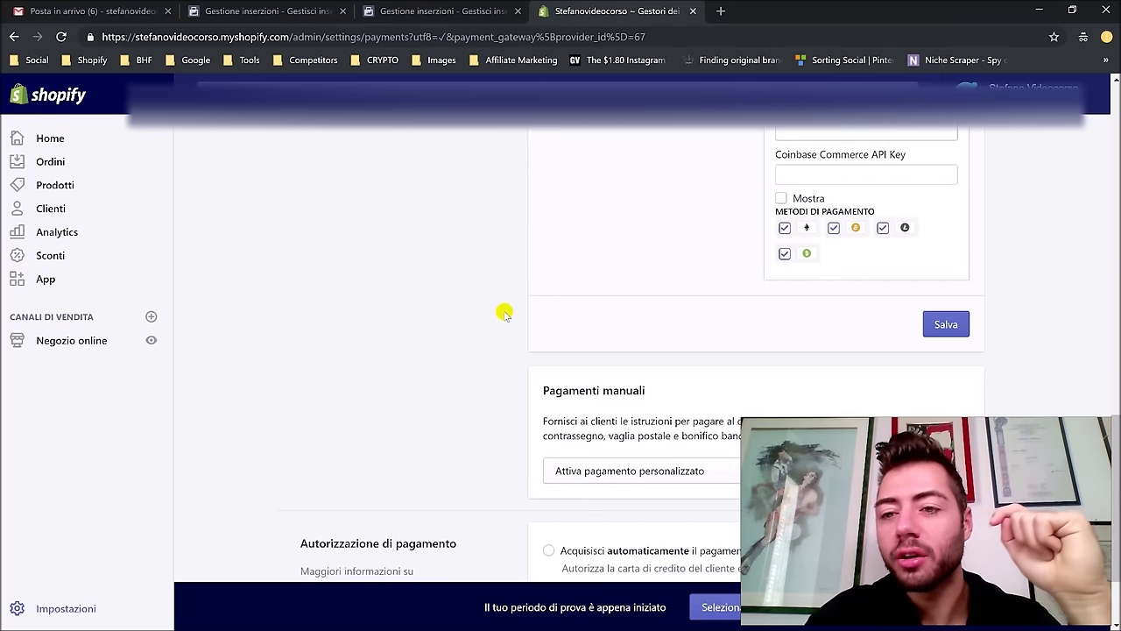
{"action": "scroll", "coordinate": [525, 313], "scroll_direction": "down", "scroll_amount": 2}
{"action": "scroll", "coordinate": [488, 251], "scroll_direction": "up", "scroll_amount": 3}
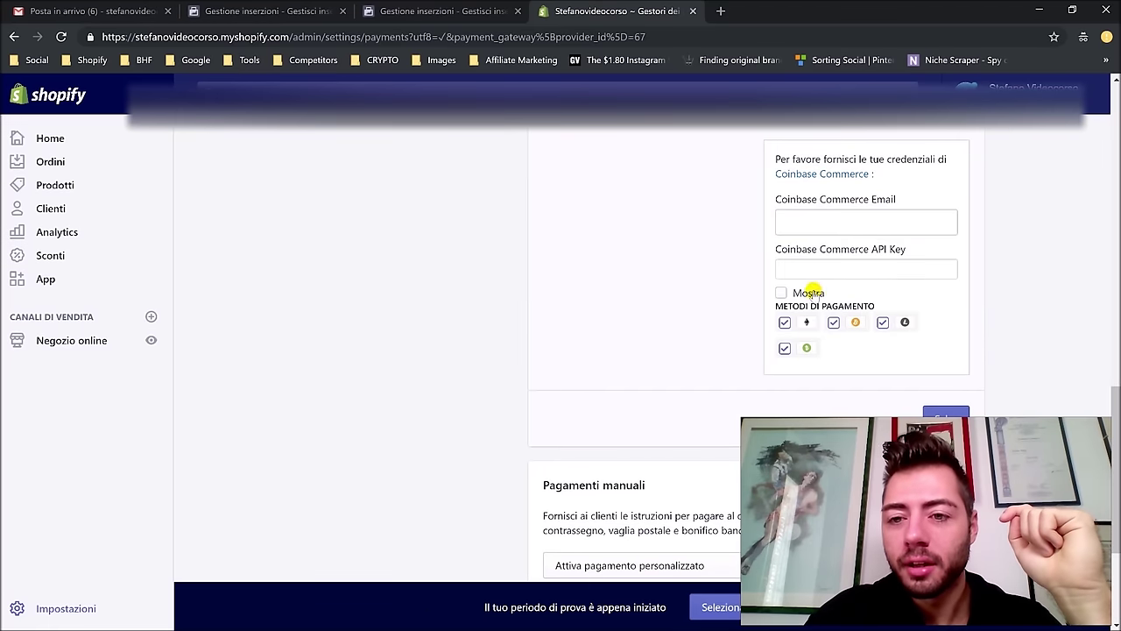
{"action": "scroll", "coordinate": [639, 310], "scroll_direction": "down", "scroll_amount": 3}
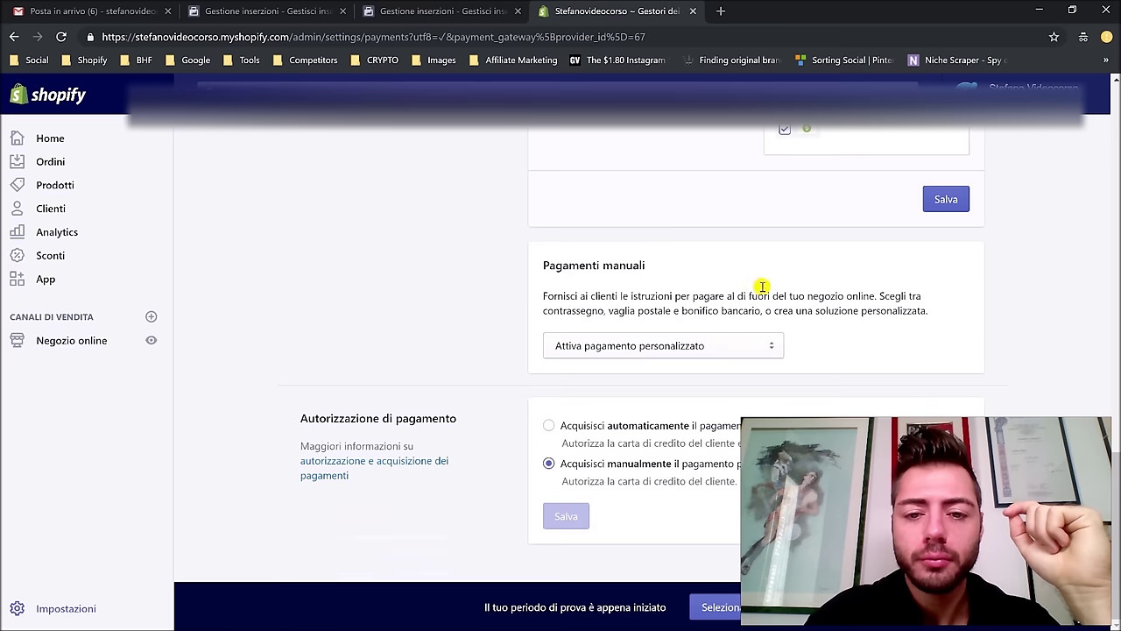
{"action": "left_click", "coordinate": [945, 200]}
{"action": "scroll", "coordinate": [943, 215], "scroll_direction": "up", "scroll_amount": 9}
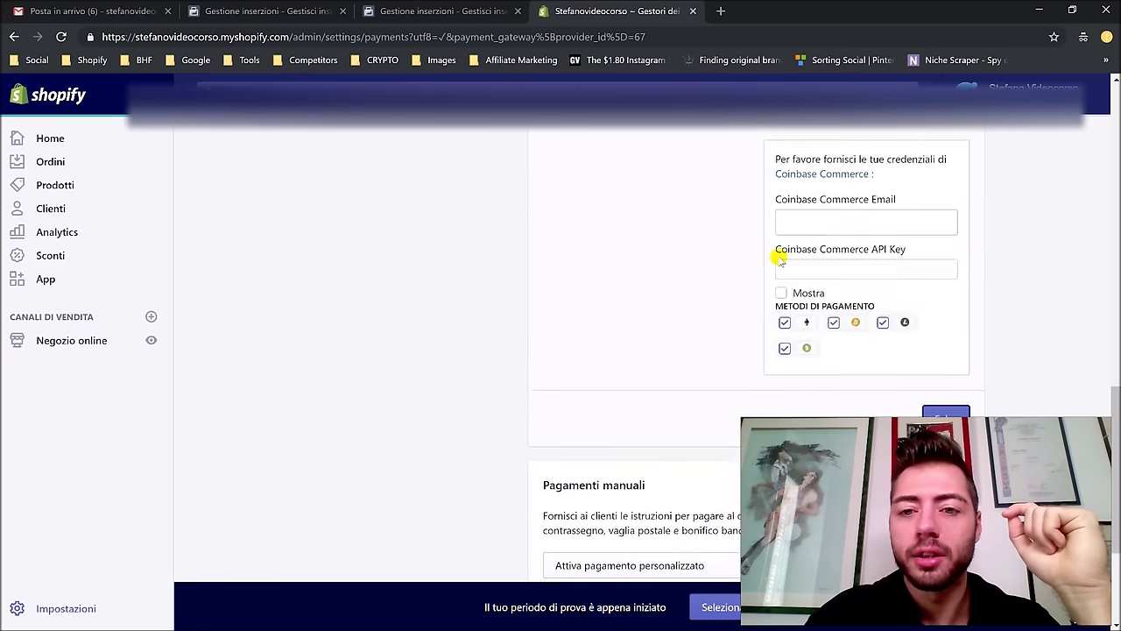
{"action": "scroll", "coordinate": [639, 219], "scroll_direction": "up", "scroll_amount": 4}
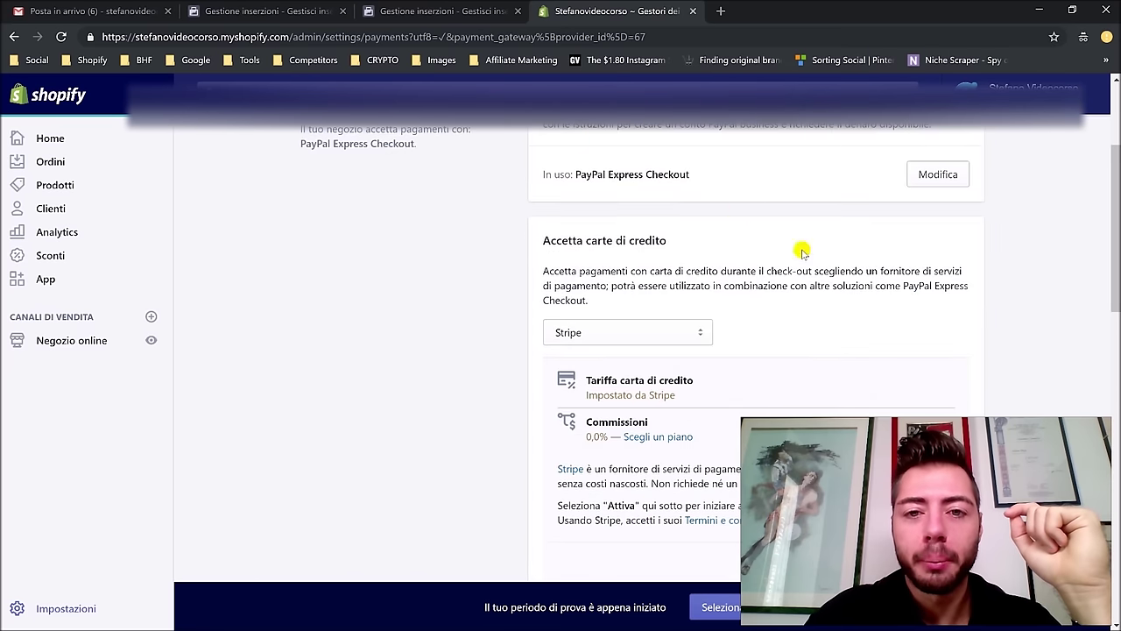
{"action": "scroll", "coordinate": [782, 210], "scroll_direction": "up", "scroll_amount": 2}
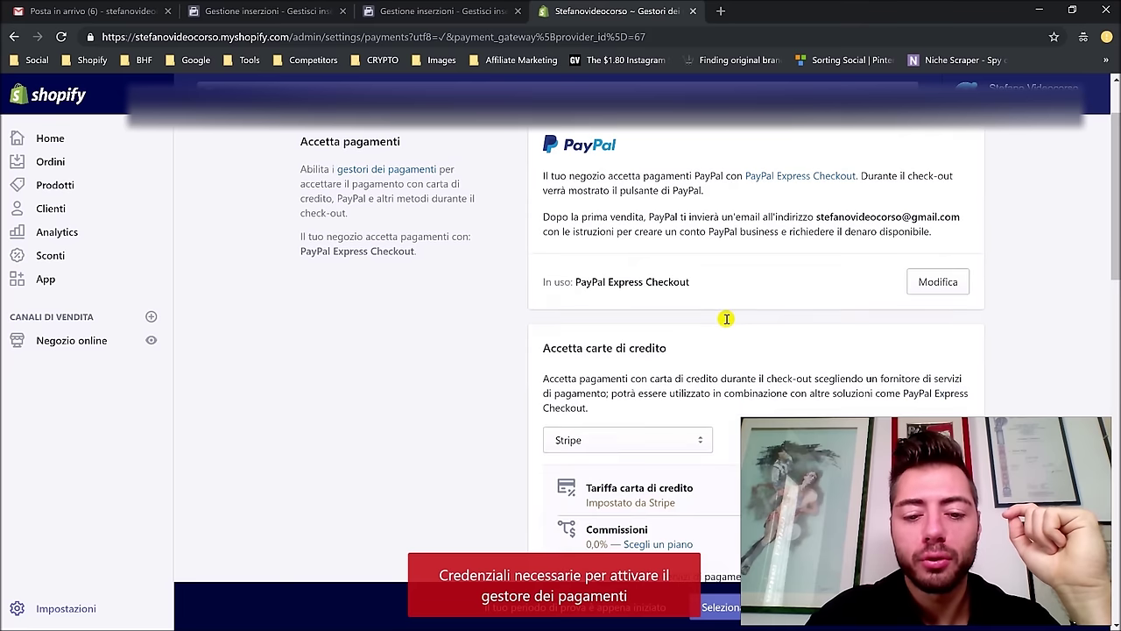
Step: Choose Cash on Delivery (COD) as the manual payment method under Pagamenti manuali
{"action": "scroll", "coordinate": [727, 319], "scroll_direction": "down", "scroll_amount": 7}
{"action": "scroll", "coordinate": [733, 322], "scroll_direction": "down", "scroll_amount": 5}
{"action": "scroll", "coordinate": [681, 308], "scroll_direction": "down", "scroll_amount": 1}
{"action": "scroll", "coordinate": [682, 310], "scroll_direction": "up", "scroll_amount": 3}
{"action": "scroll", "coordinate": [682, 310], "scroll_direction": "down", "scroll_amount": 3}
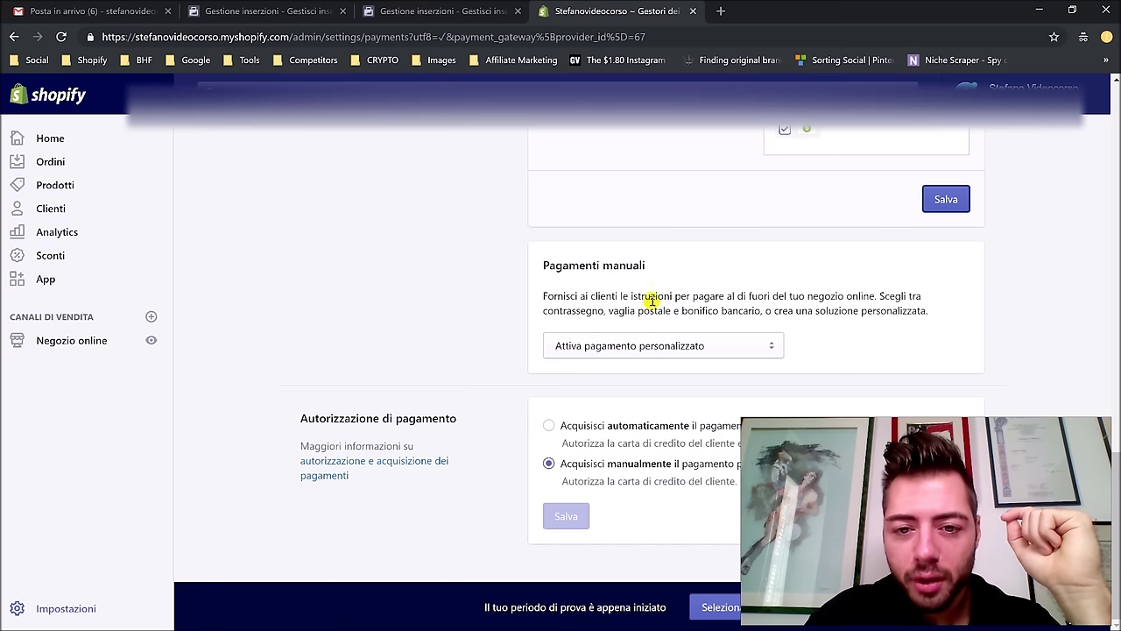
{"action": "left_click", "coordinate": [723, 346]}
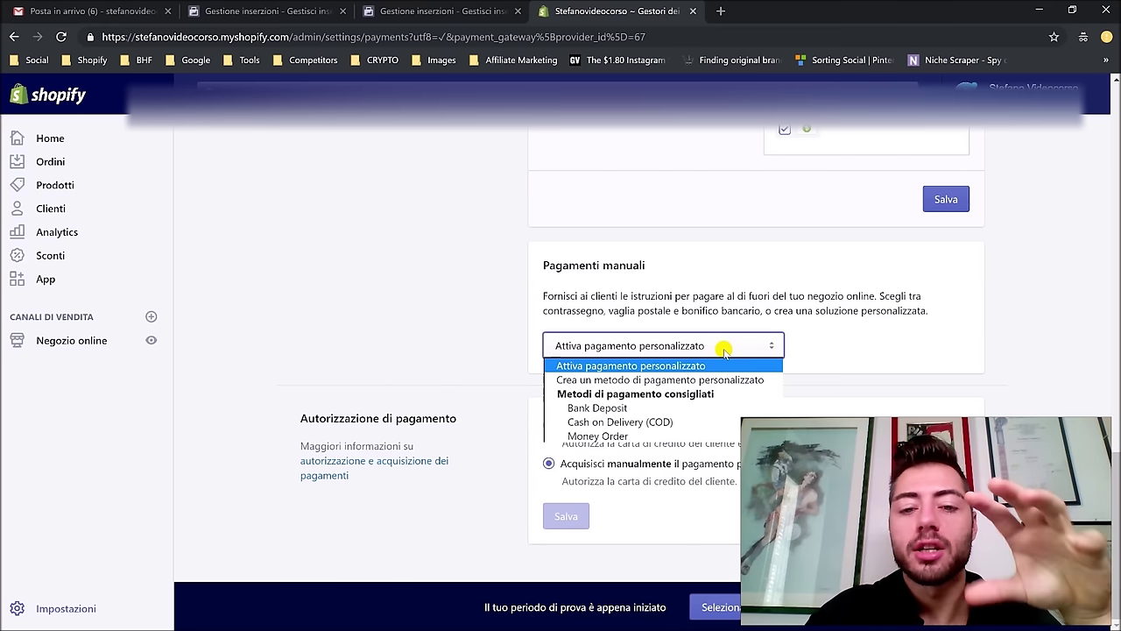
{"action": "left_click", "coordinate": [669, 422]}
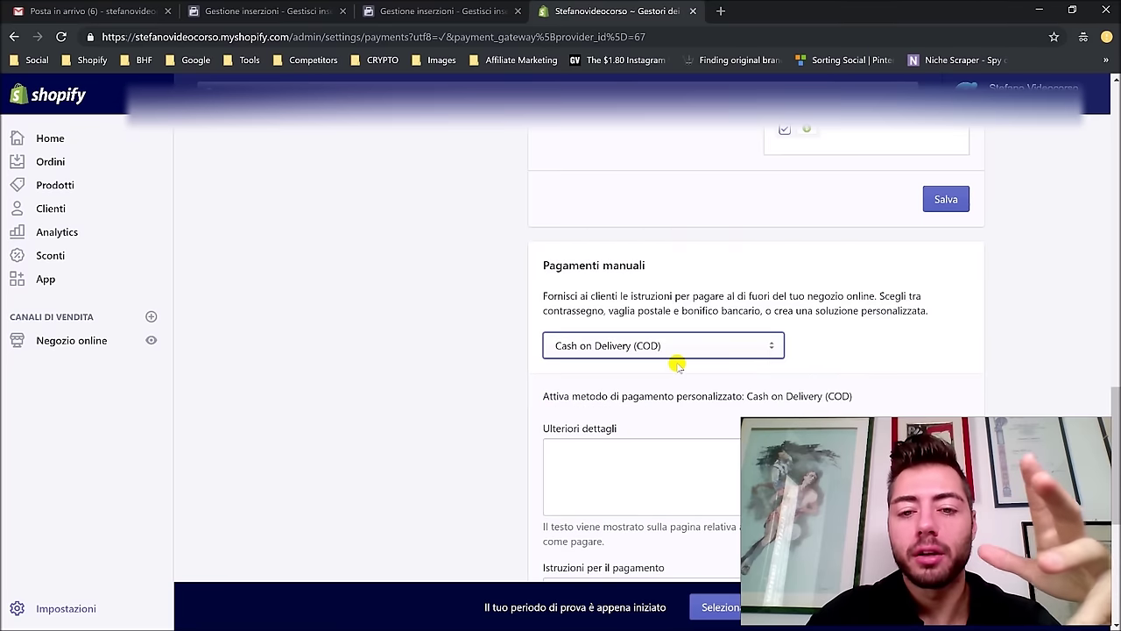
{"action": "left_click", "coordinate": [662, 305]}
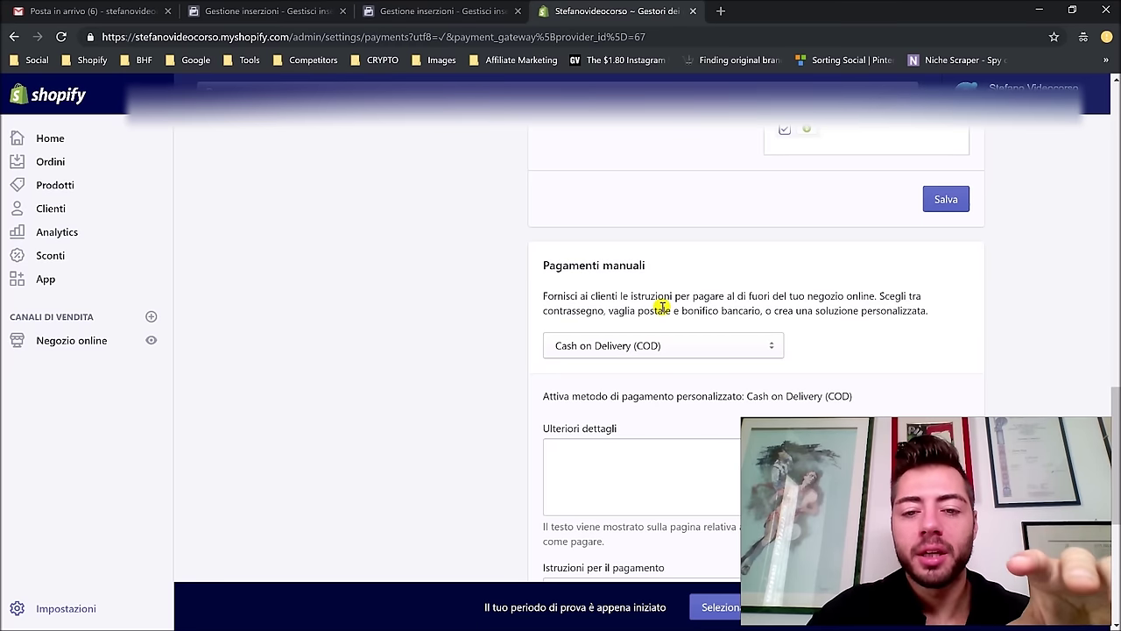
Step: Browse the other manual payment options and keep Cash on Delivery (COD) selected
{"action": "left_click", "coordinate": [742, 345]}
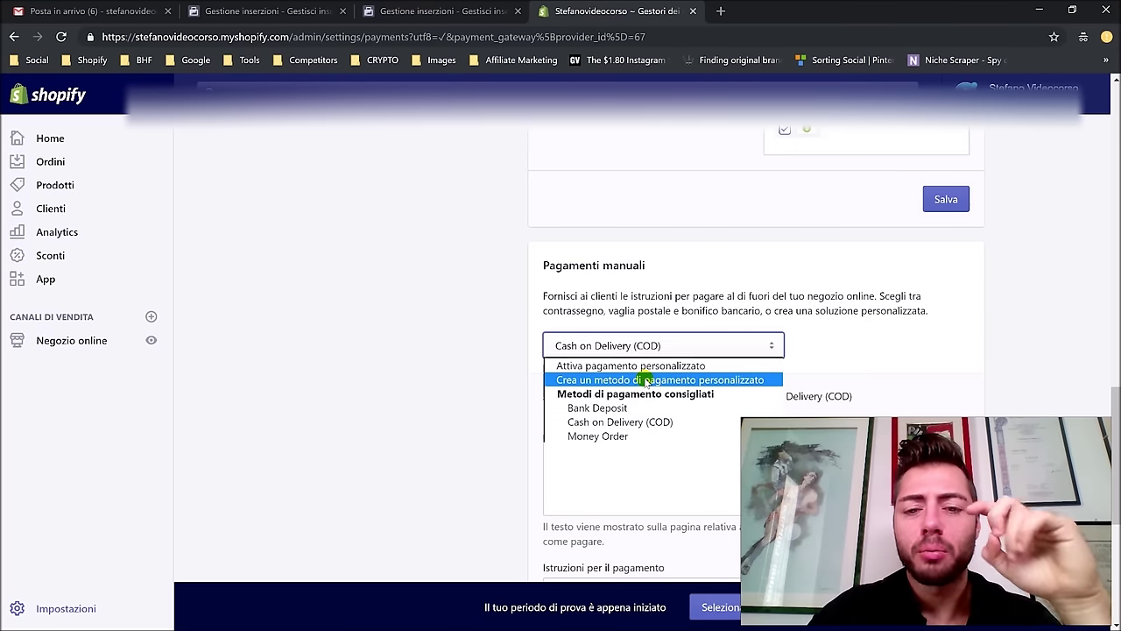
{"action": "left_click", "coordinate": [501, 327]}
{"action": "left_click", "coordinate": [619, 348]}
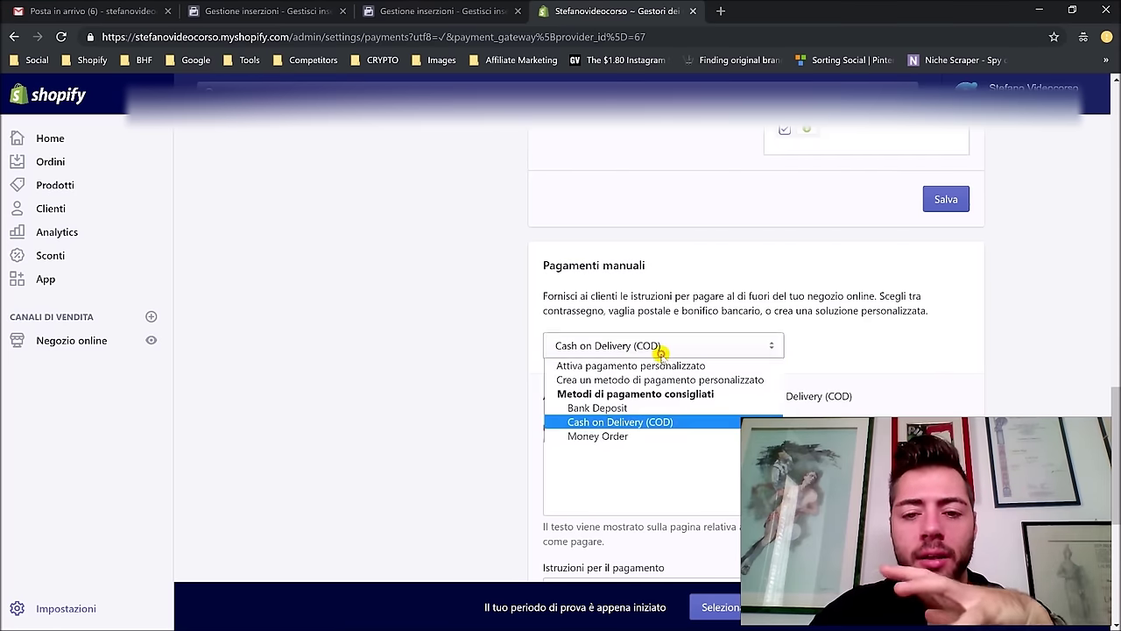
{"action": "left_click", "coordinate": [625, 421]}
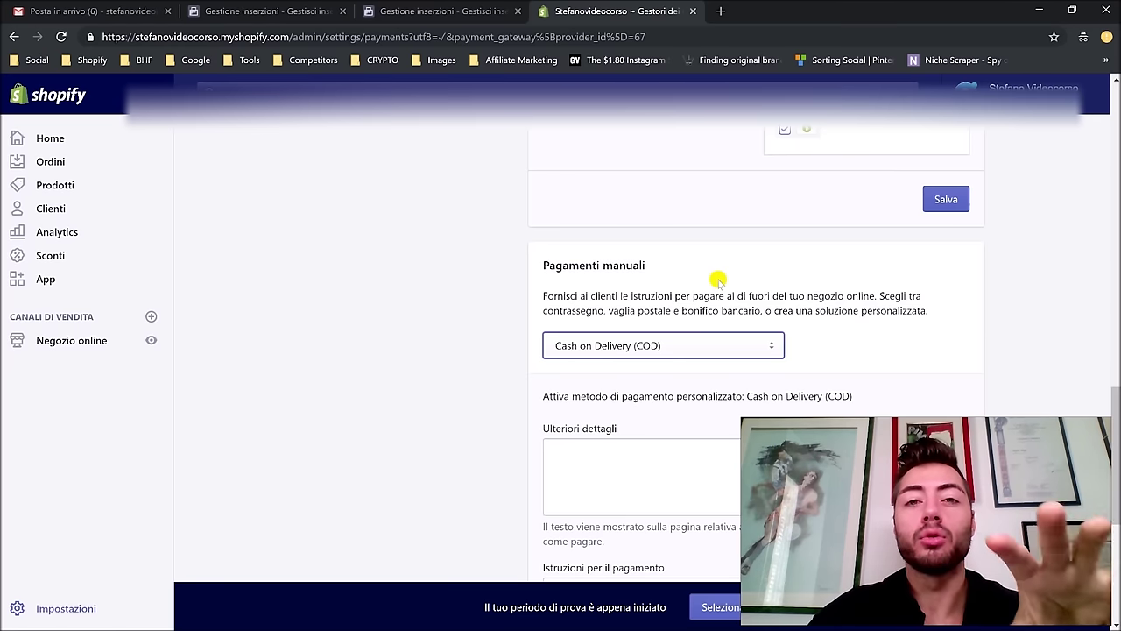
{"action": "left_click", "coordinate": [667, 314]}
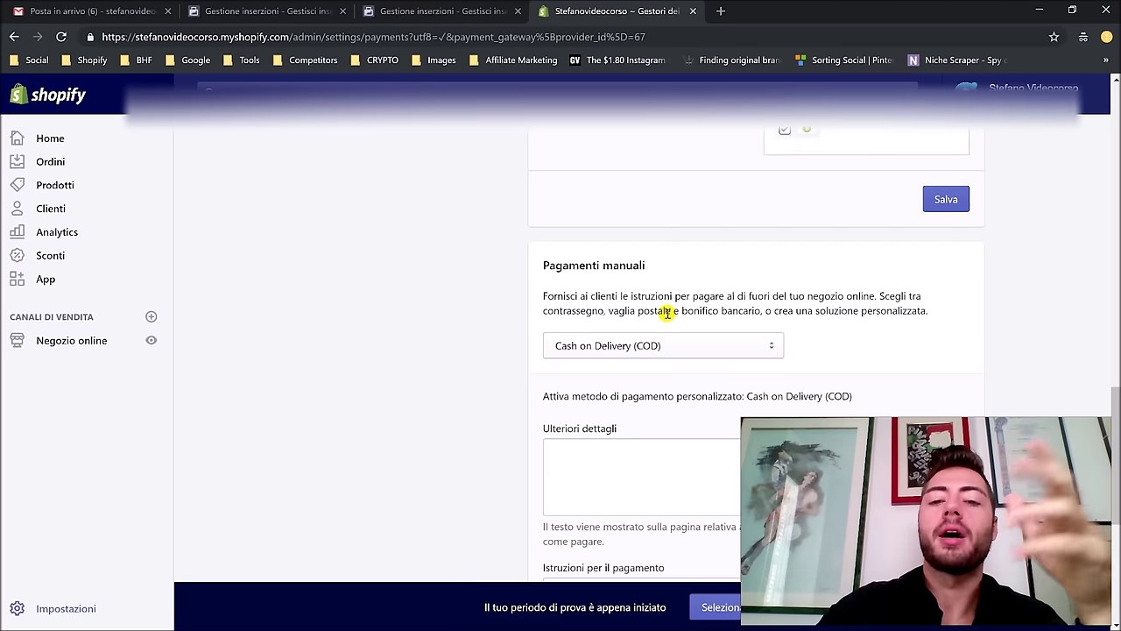
{"action": "double_click", "coordinate": [668, 312]}
{"action": "left_click", "coordinate": [671, 311]}
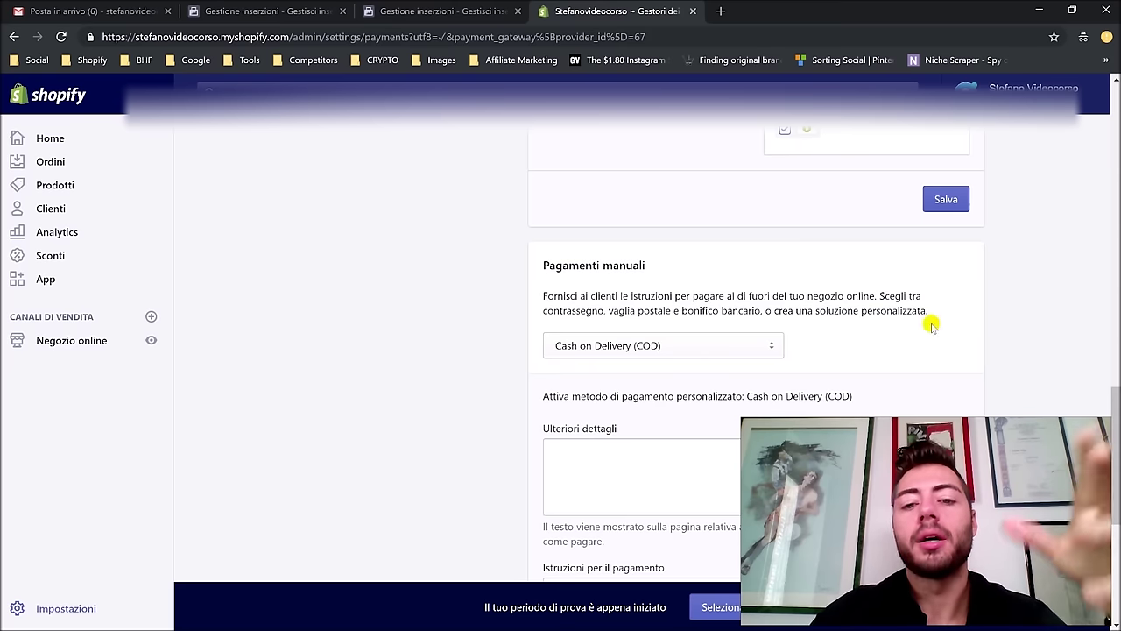
Step: Examine the additional details and payment instructions fields of the Cash on Delivery form, leaving both empty
{"action": "scroll", "coordinate": [697, 346], "scroll_direction": "down", "scroll_amount": 4}
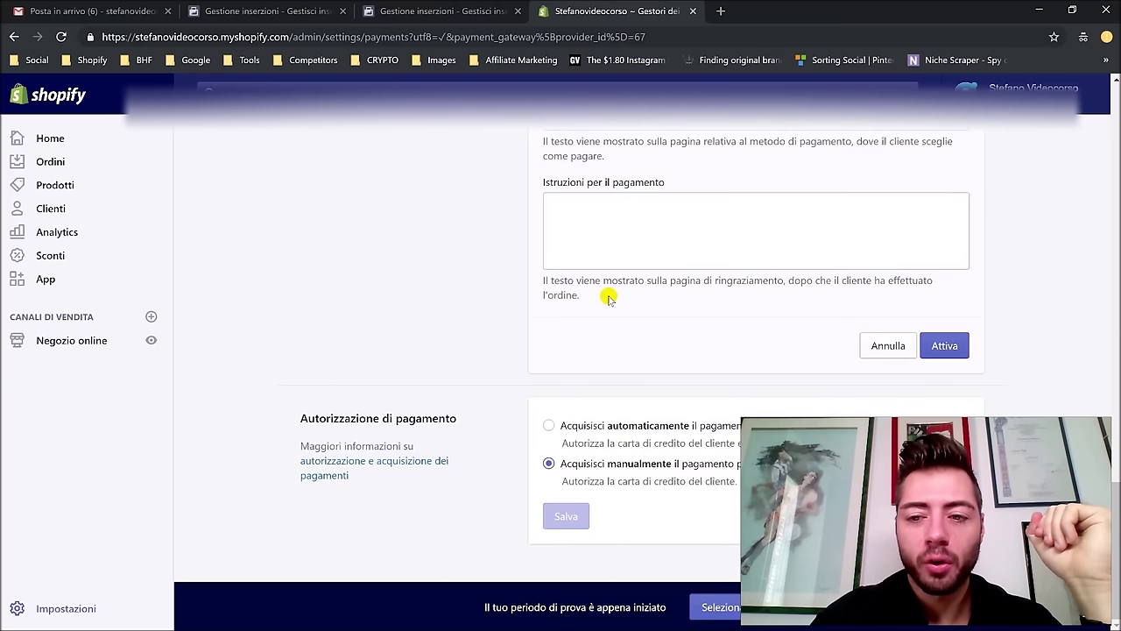
{"action": "scroll", "coordinate": [640, 293], "scroll_direction": "up", "scroll_amount": 2}
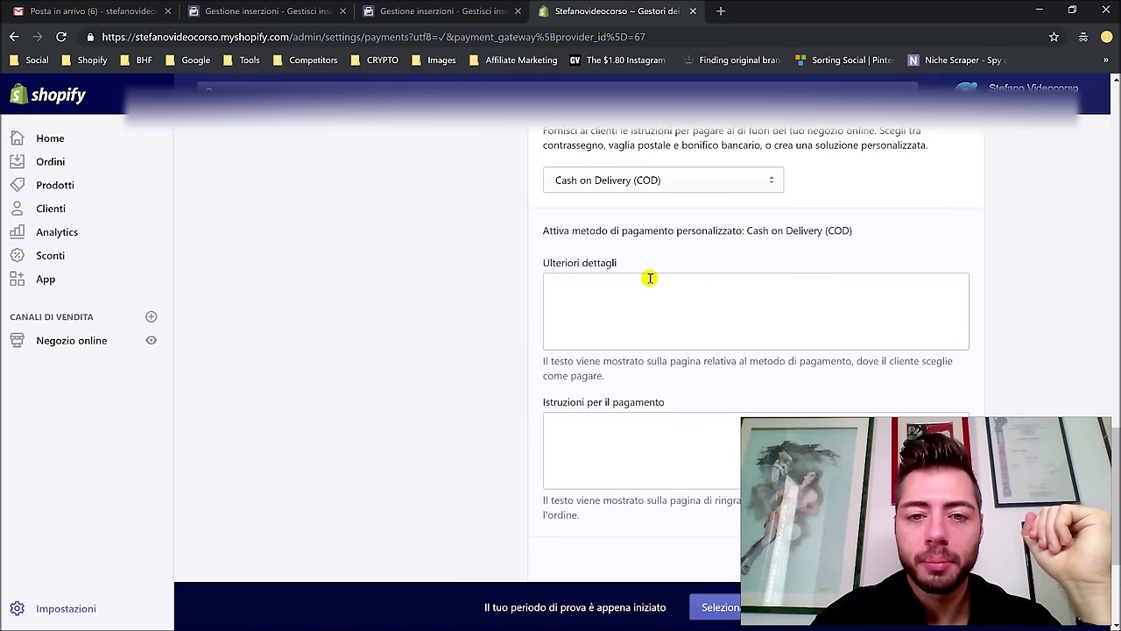
{"action": "scroll", "coordinate": [645, 275], "scroll_direction": "down", "scroll_amount": 2}
{"action": "scroll", "coordinate": [657, 301], "scroll_direction": "up", "scroll_amount": 2}
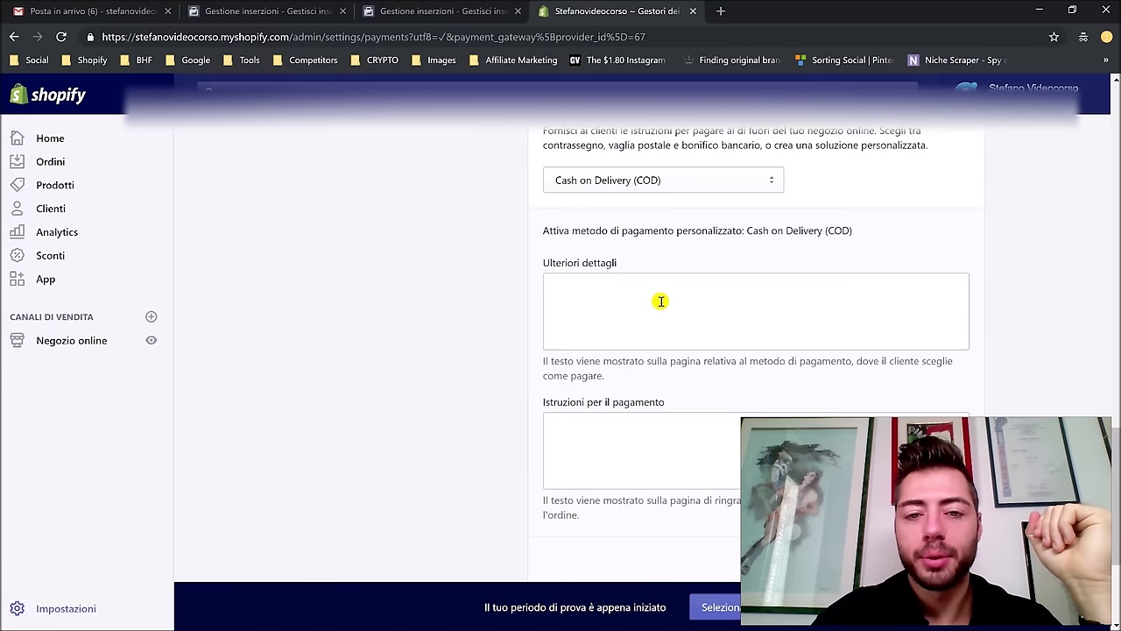
{"action": "left_click", "coordinate": [658, 300]}
{"action": "scroll", "coordinate": [657, 300], "scroll_direction": "down", "scroll_amount": 2}
{"action": "left_click", "coordinate": [644, 291]}
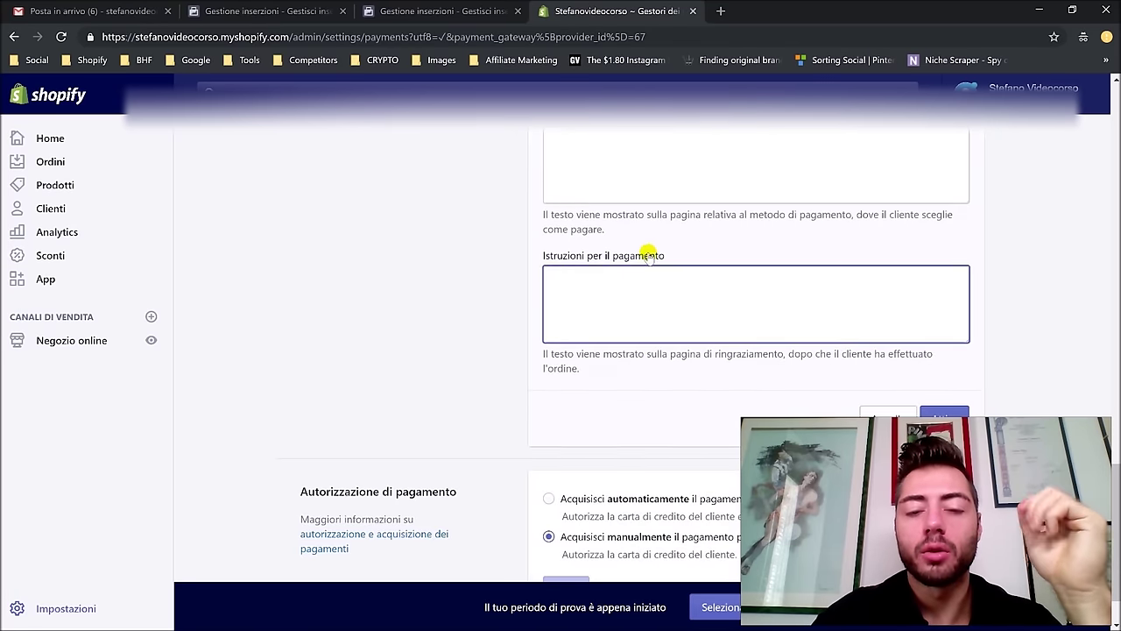
{"action": "scroll", "coordinate": [666, 302], "scroll_direction": "up", "scroll_amount": 1}
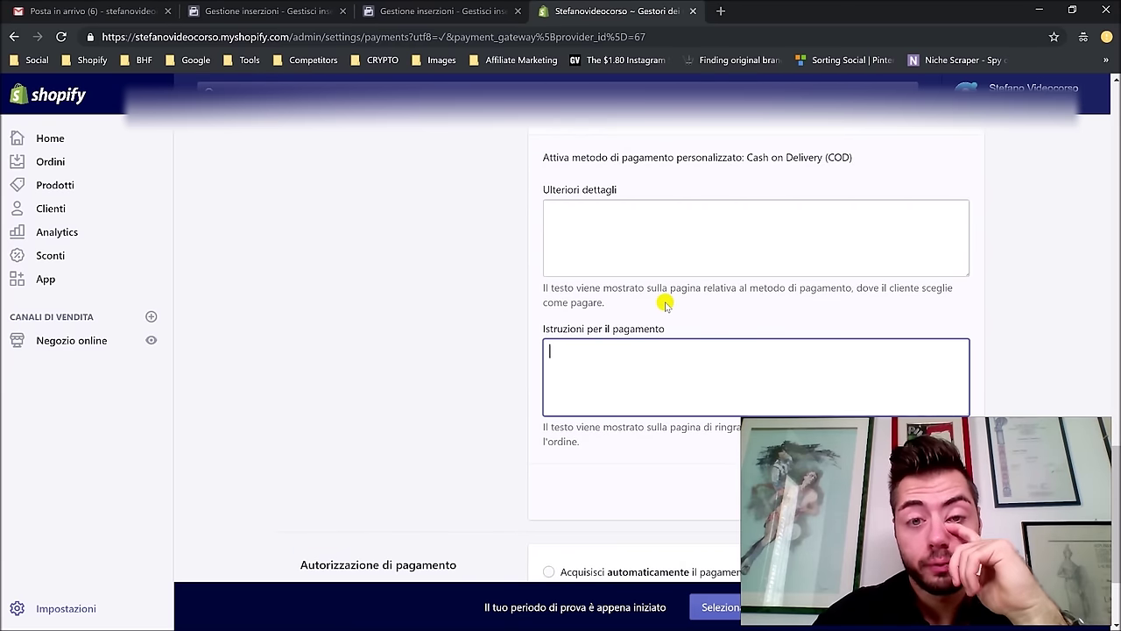
{"action": "scroll", "coordinate": [664, 304], "scroll_direction": "down", "scroll_amount": 2}
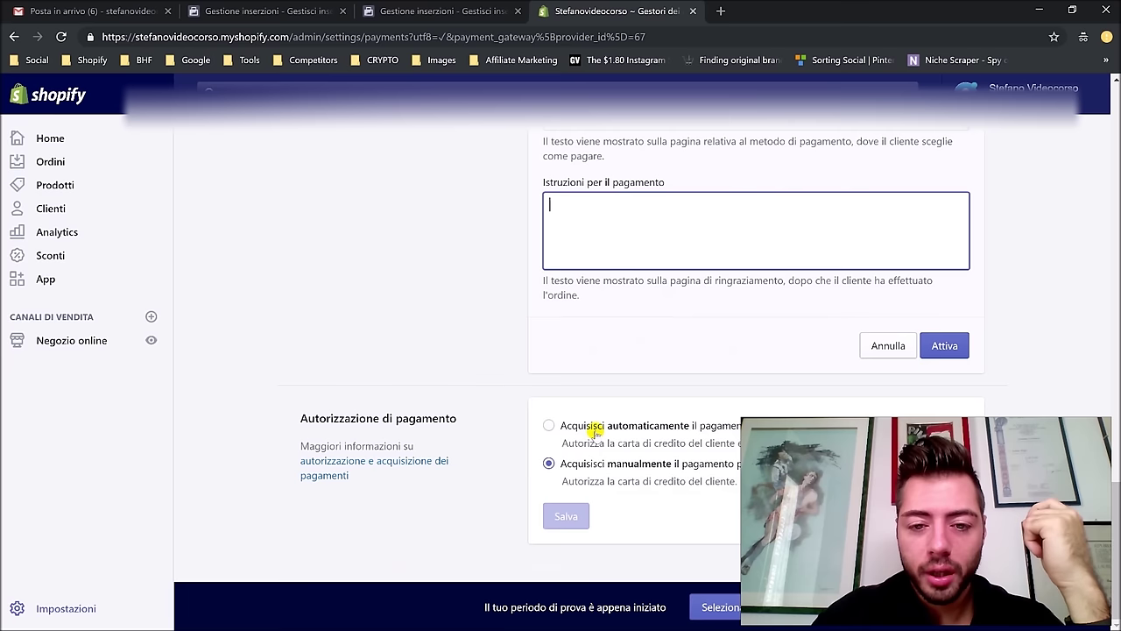
Step: Set payment authorization to automatic capture (Acquisisci automaticamente) and save the setting
{"action": "left_click", "coordinate": [595, 429]}
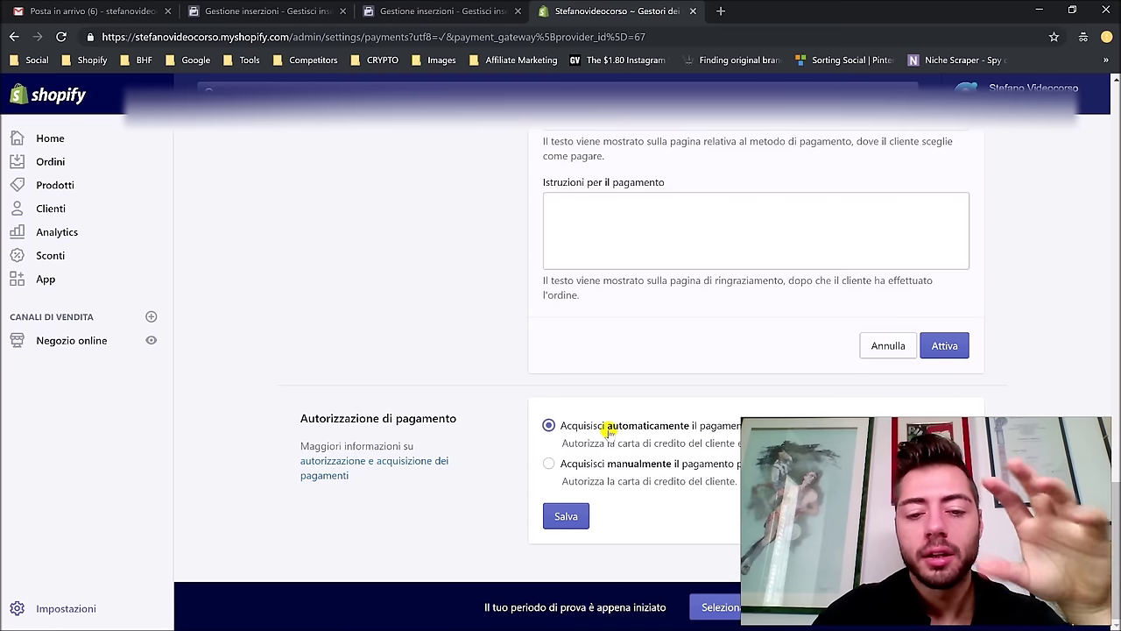
{"action": "left_click", "coordinate": [566, 531]}
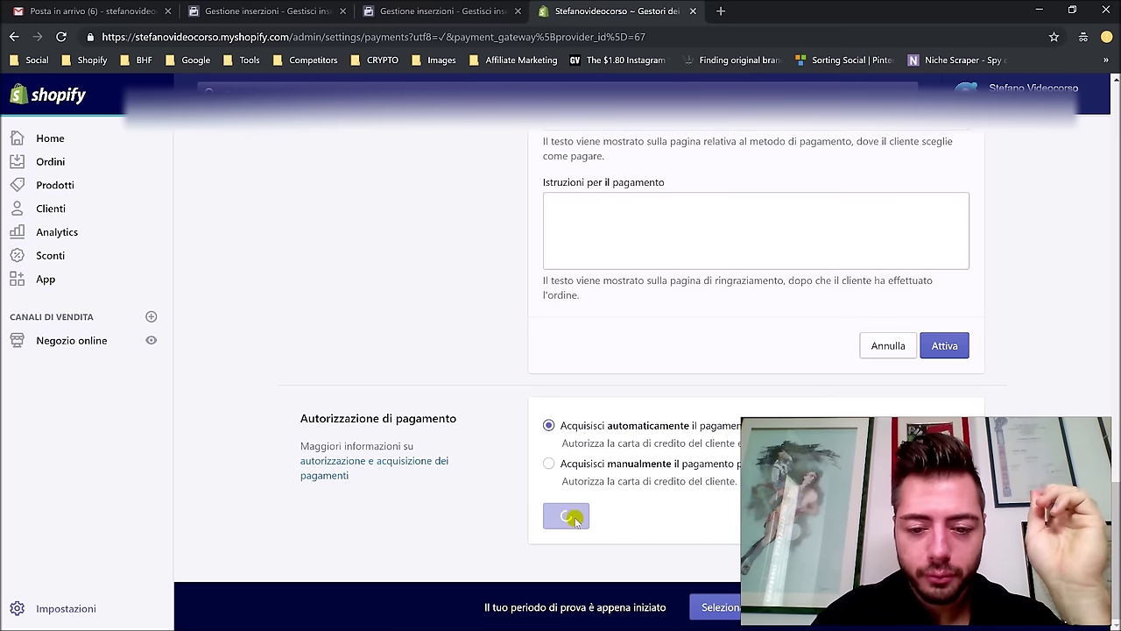
{"action": "scroll", "coordinate": [588, 405], "scroll_direction": "up", "scroll_amount": 3}
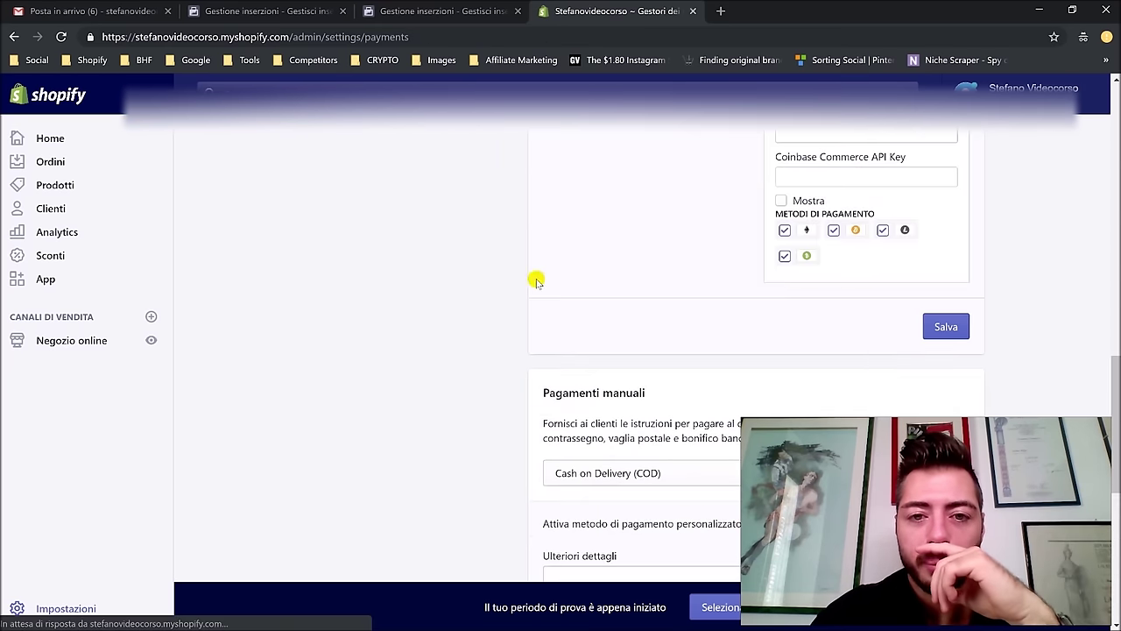
{"action": "scroll", "coordinate": [530, 298], "scroll_direction": "up", "scroll_amount": 5}
{"action": "scroll", "coordinate": [526, 286], "scroll_direction": "up", "scroll_amount": 5}
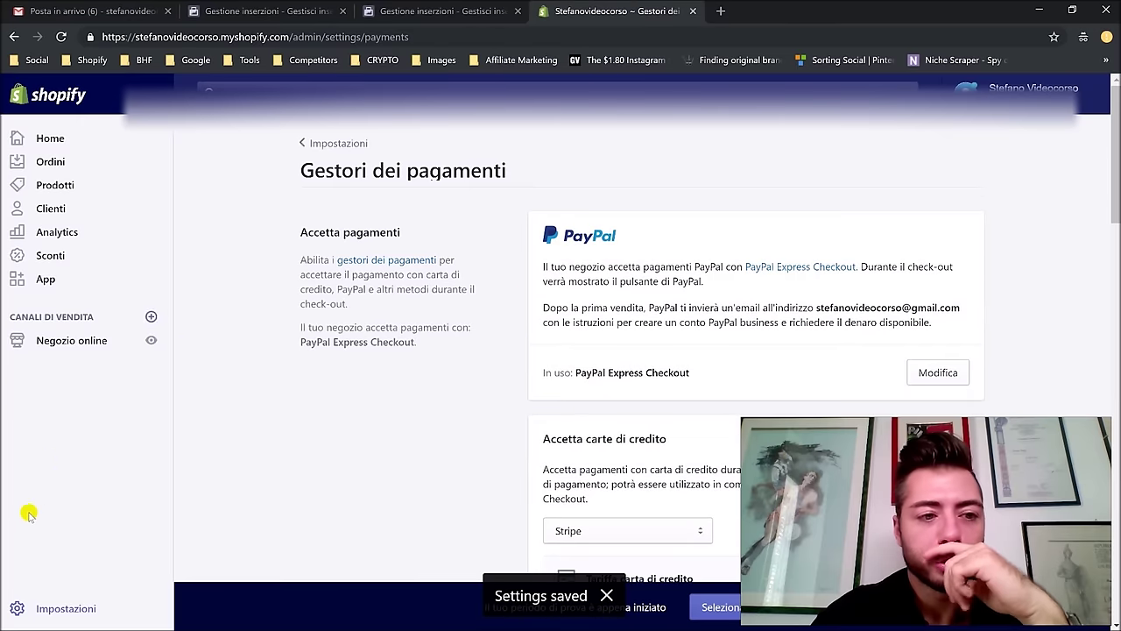
Step: Open the Check-out settings and set customer accounts to Account facoltativo
{"action": "left_click", "coordinate": [77, 613]}
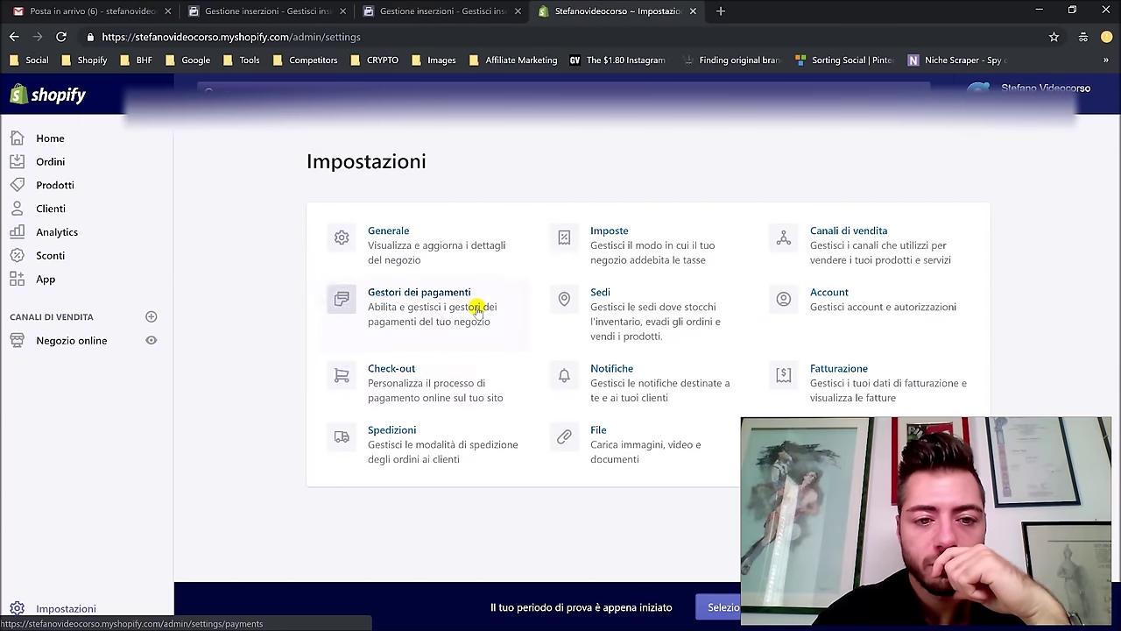
{"action": "left_click", "coordinate": [446, 388]}
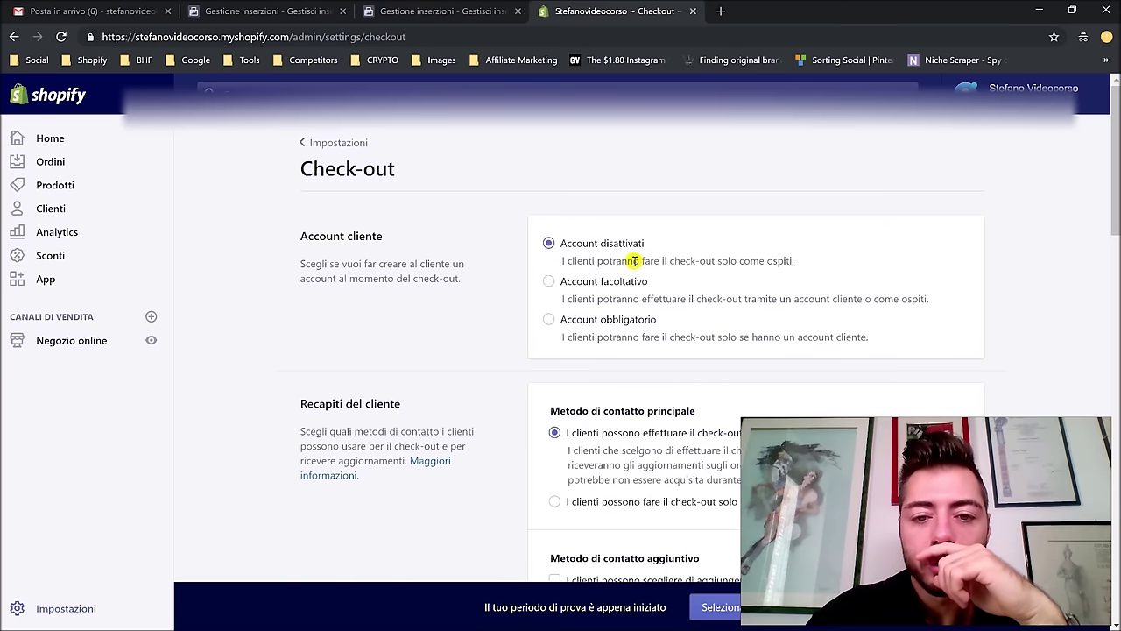
{"action": "left_click", "coordinate": [640, 287]}
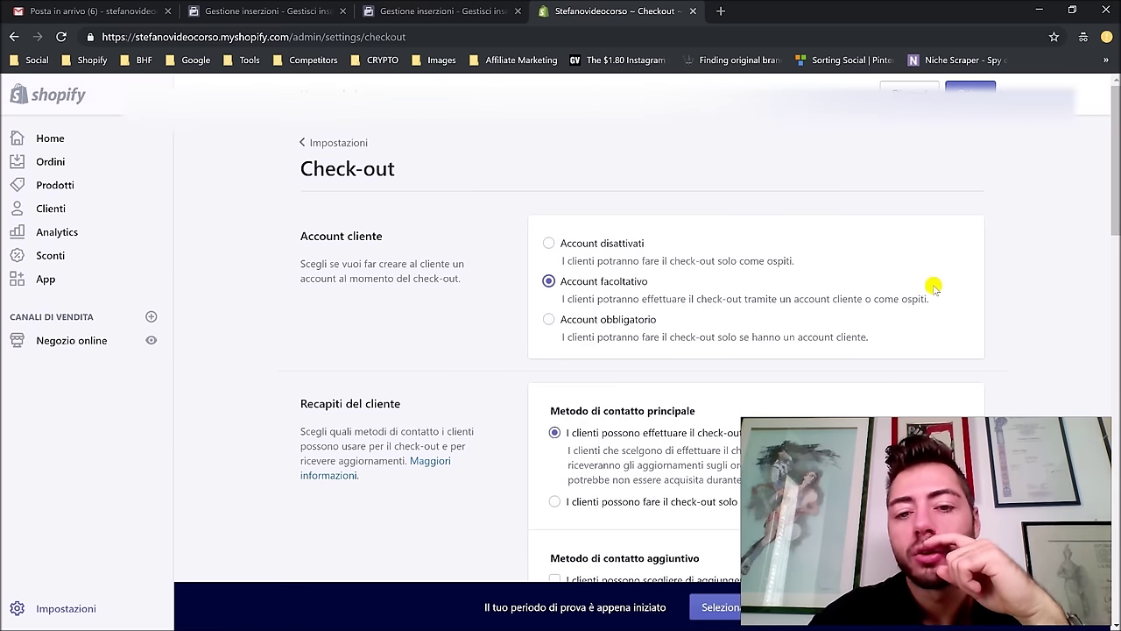
Step: Set the primary contact method so customers can check out using email only
{"action": "scroll", "coordinate": [928, 286], "scroll_direction": "down", "scroll_amount": 2}
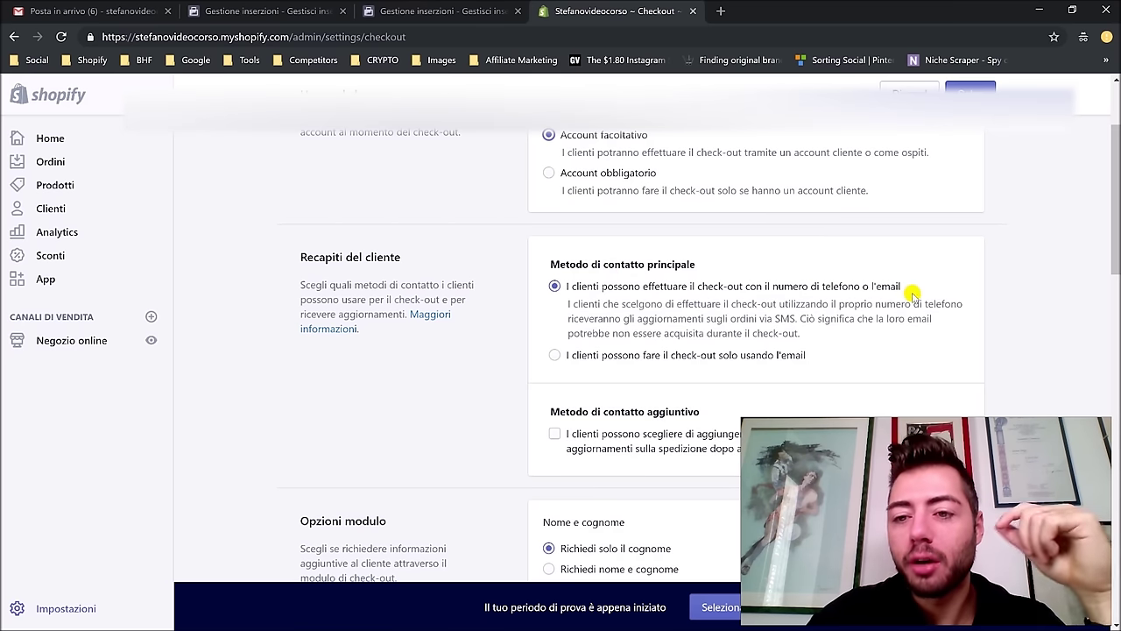
{"action": "left_click", "coordinate": [651, 357]}
{"action": "left_click", "coordinate": [643, 290]}
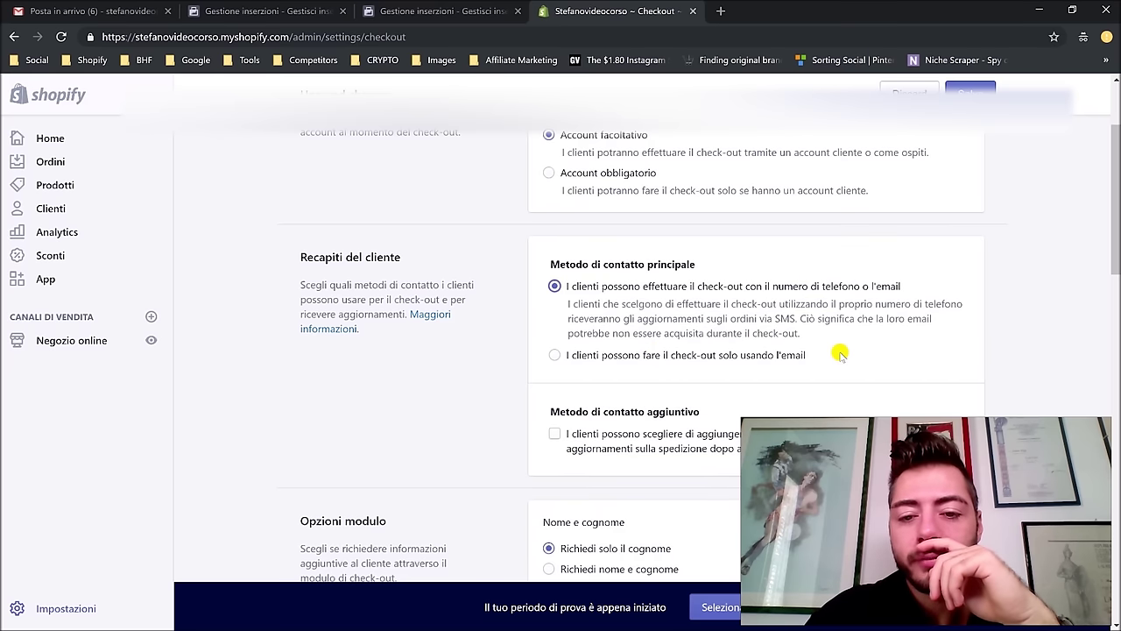
{"action": "left_click_drag", "start_coordinate": [839, 354], "coordinate": [546, 260]}
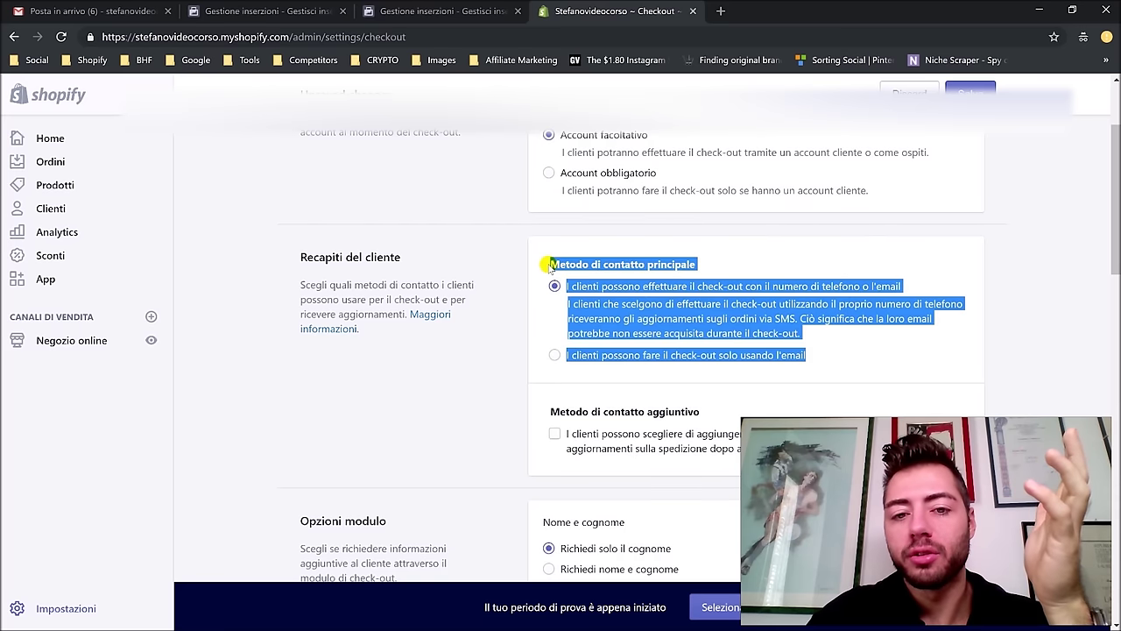
{"action": "left_click", "coordinate": [543, 261]}
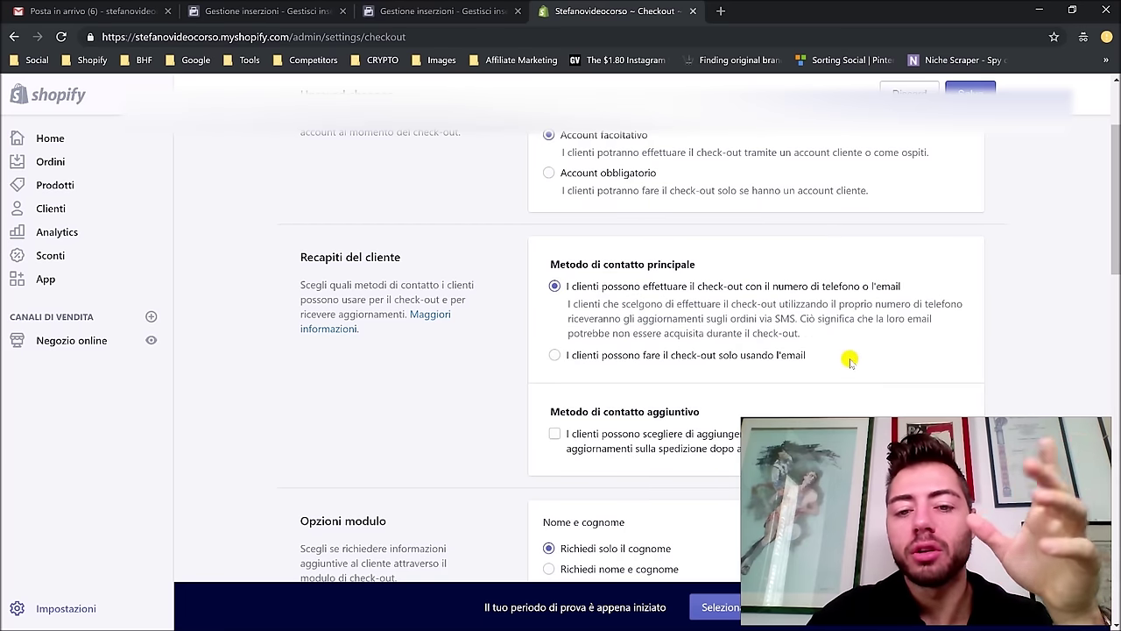
{"action": "left_click", "coordinate": [776, 359]}
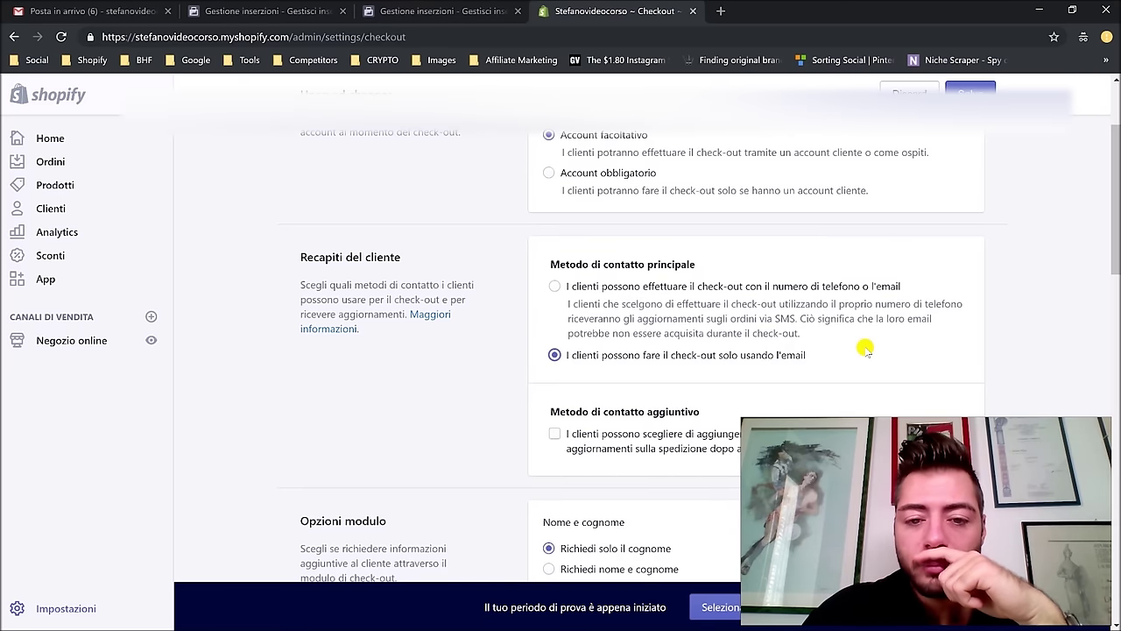
Step: Enable the additional contact method letting customers add a phone number or email for shipping updates after completing the order
{"action": "scroll", "coordinate": [866, 349], "scroll_direction": "down", "scroll_amount": 1}
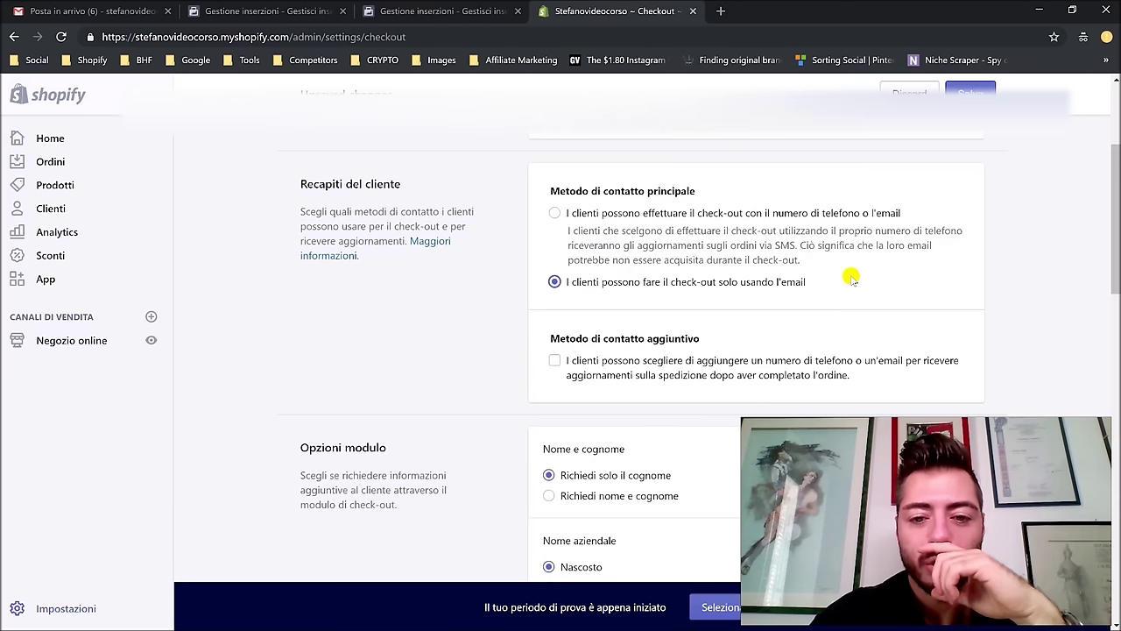
{"action": "scroll", "coordinate": [852, 277], "scroll_direction": "down", "scroll_amount": 1}
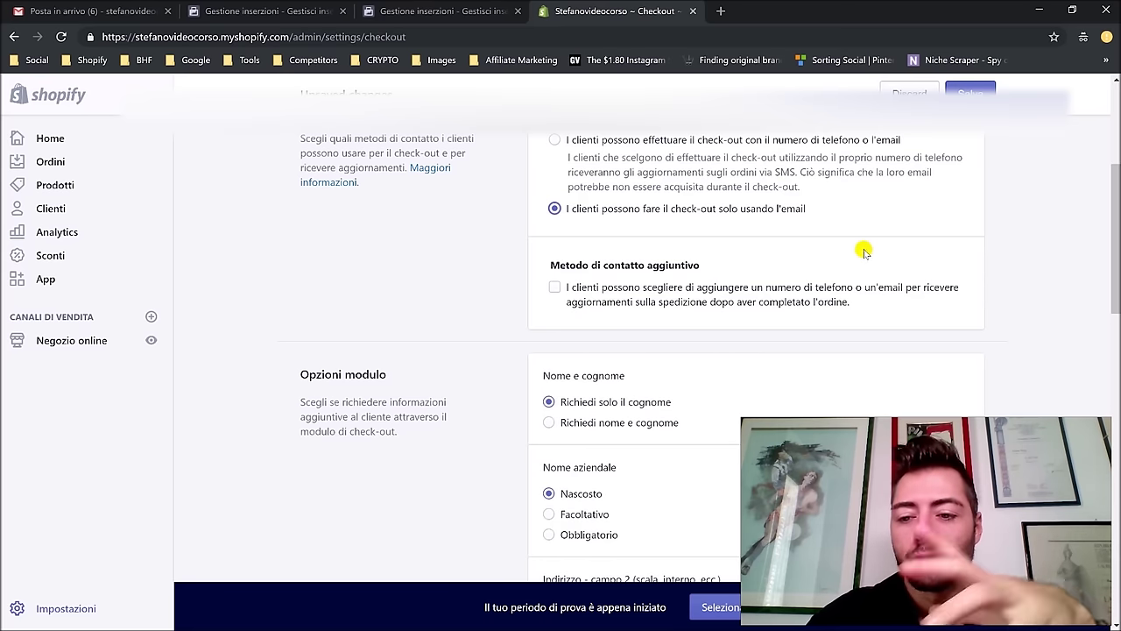
{"action": "scroll", "coordinate": [856, 247], "scroll_direction": "down", "scroll_amount": 2}
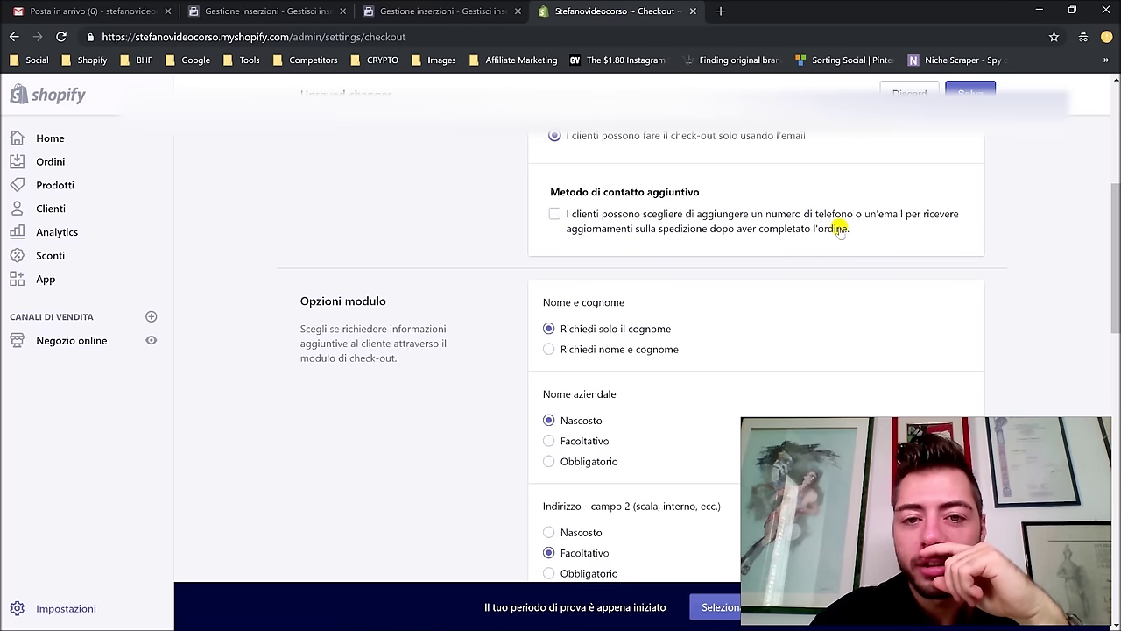
{"action": "left_click", "coordinate": [621, 219]}
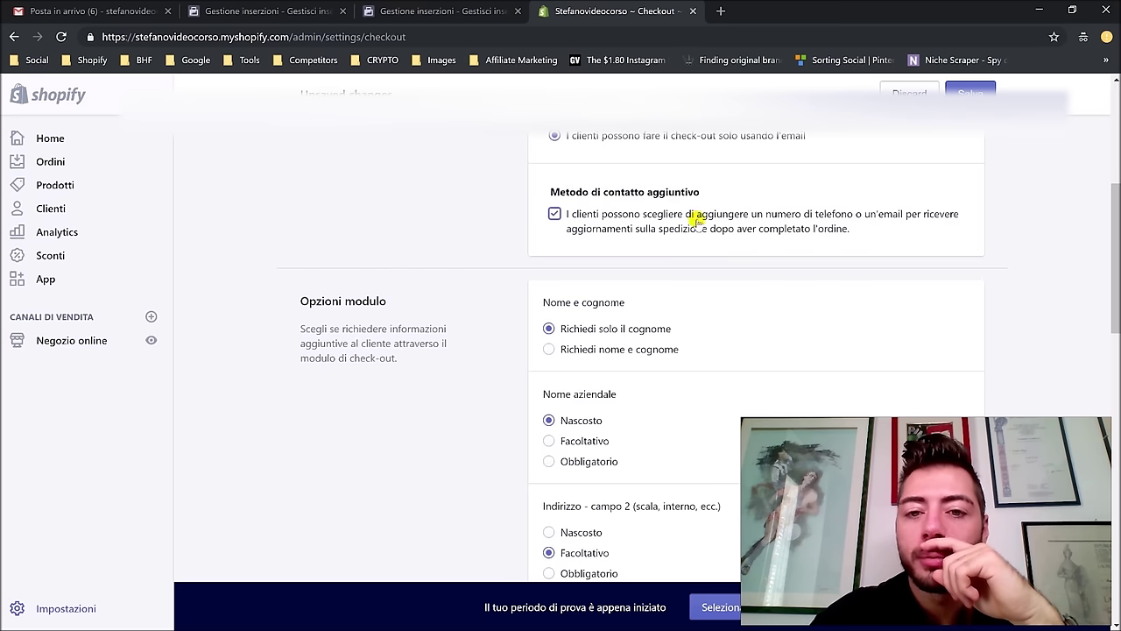
{"action": "scroll", "coordinate": [687, 243], "scroll_direction": "up", "scroll_amount": 2}
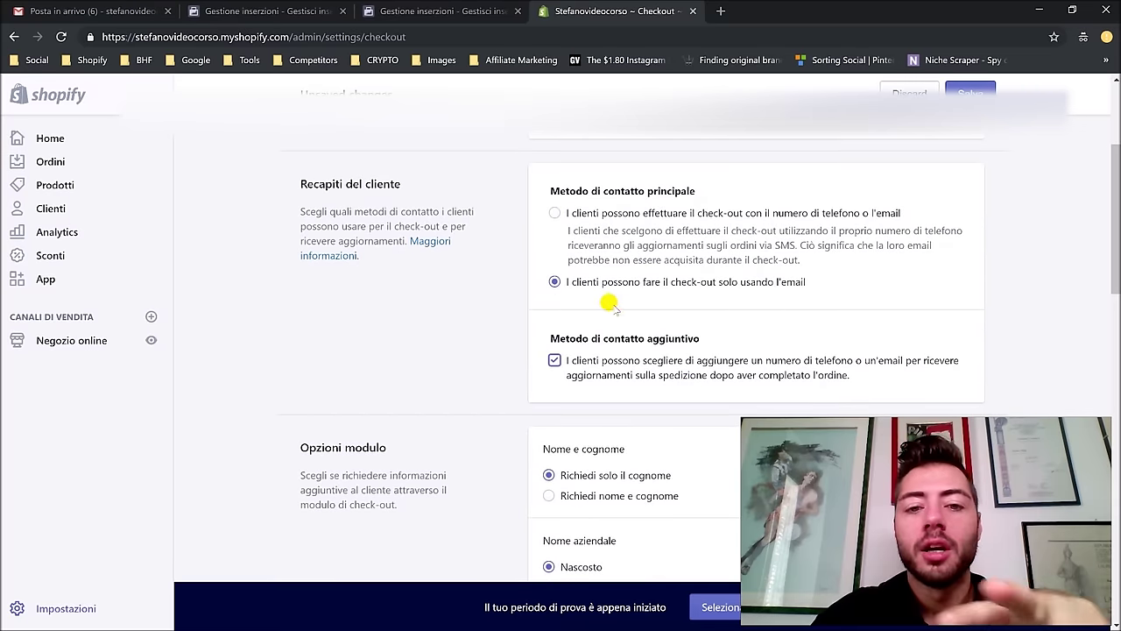
{"action": "scroll", "coordinate": [648, 364], "scroll_direction": "down", "scroll_amount": 1}
{"action": "scroll", "coordinate": [648, 364], "scroll_direction": "down", "scroll_amount": 1}
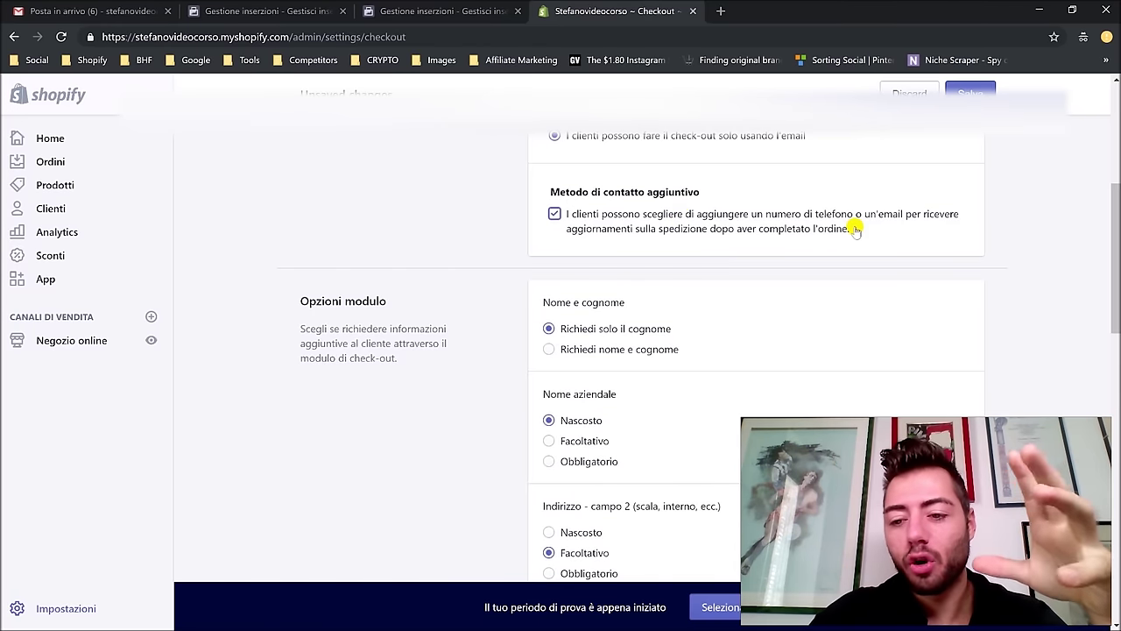
Step: Set the checkout form's name option to Richiedi nome e cognome
{"action": "scroll", "coordinate": [638, 299], "scroll_direction": "down", "scroll_amount": 1}
{"action": "left_click", "coordinate": [610, 282]}
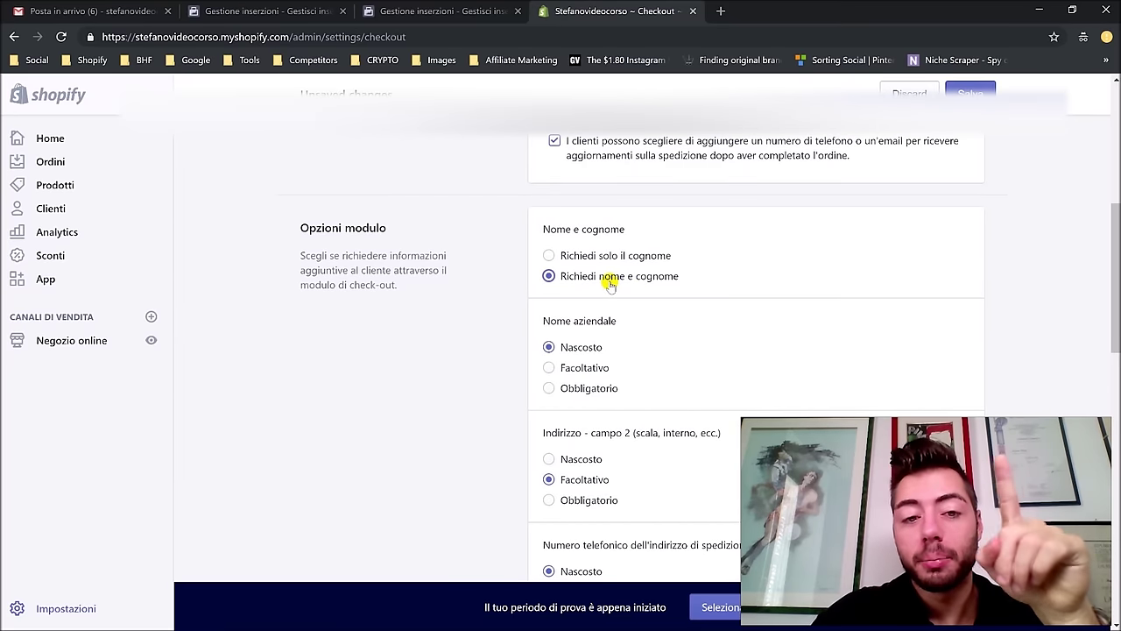
{"action": "scroll", "coordinate": [611, 282], "scroll_direction": "down", "scroll_amount": 1}
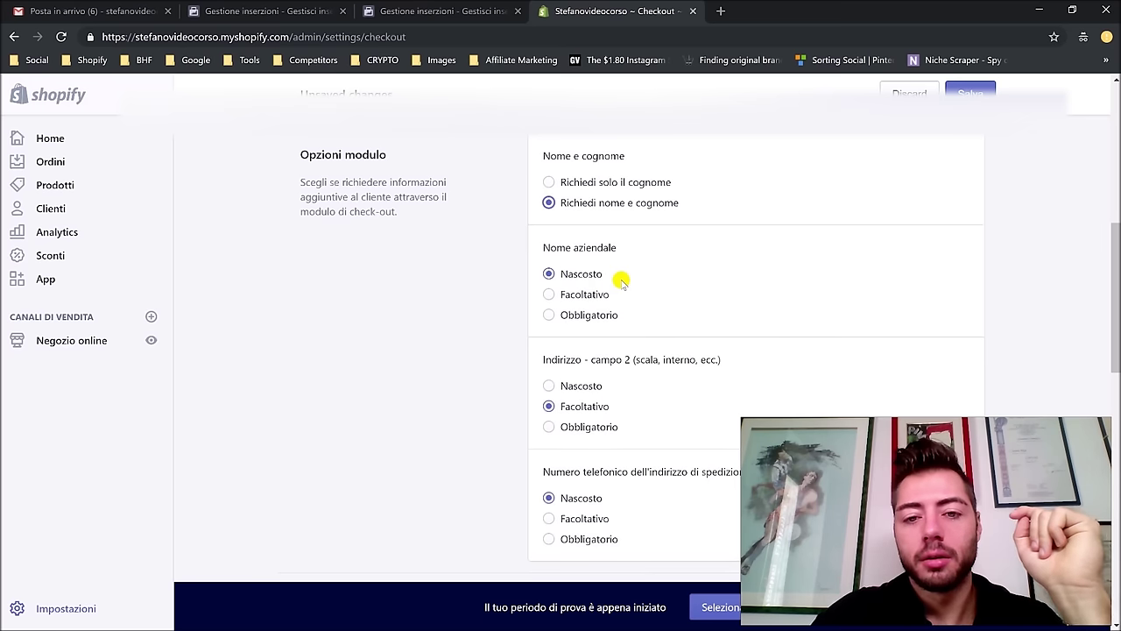
Step: Try Facoltativo for the shipping address phone number and return it to Nascosto
{"action": "scroll", "coordinate": [613, 280], "scroll_direction": "down", "scroll_amount": 2}
{"action": "scroll", "coordinate": [621, 261], "scroll_direction": "up", "scroll_amount": 1}
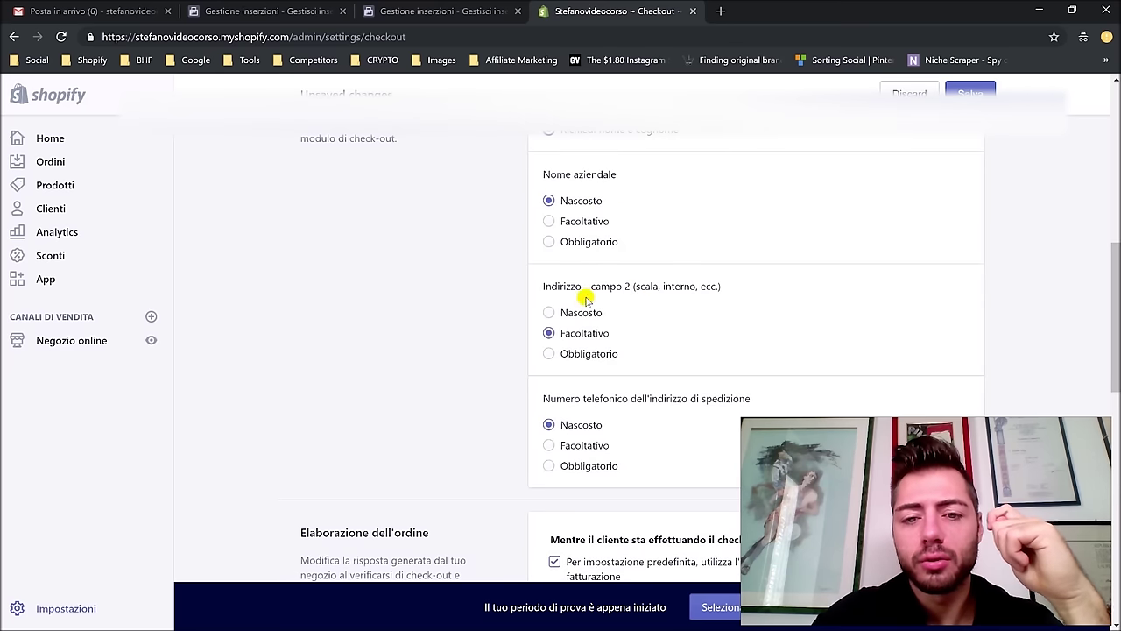
{"action": "scroll", "coordinate": [673, 279], "scroll_direction": "down", "scroll_amount": 1}
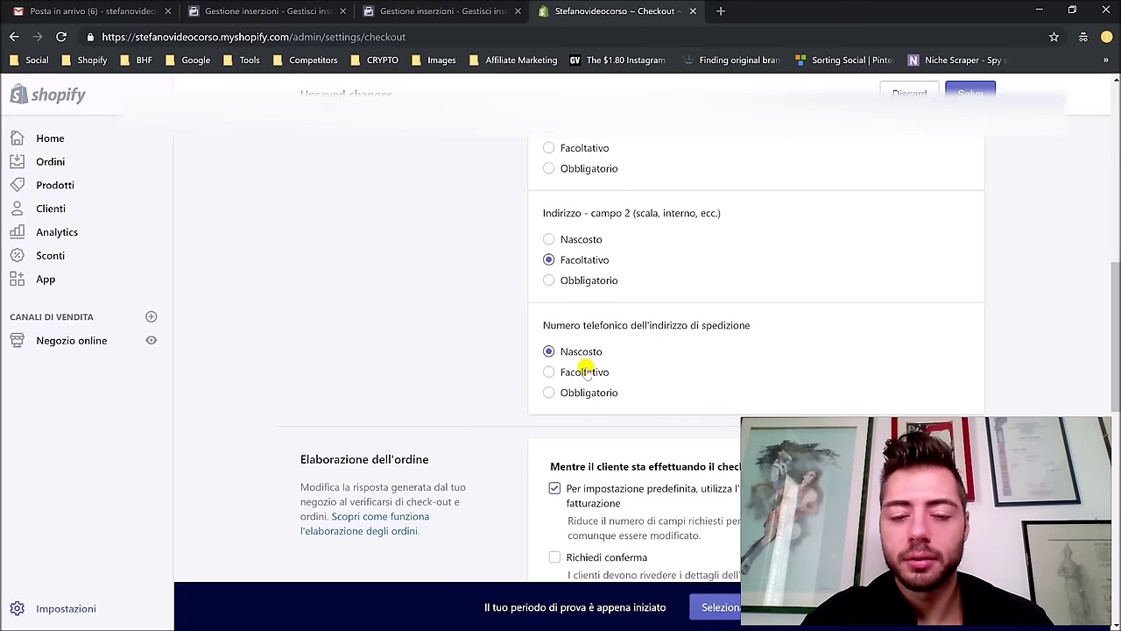
{"action": "scroll", "coordinate": [584, 373], "scroll_direction": "down", "scroll_amount": 1}
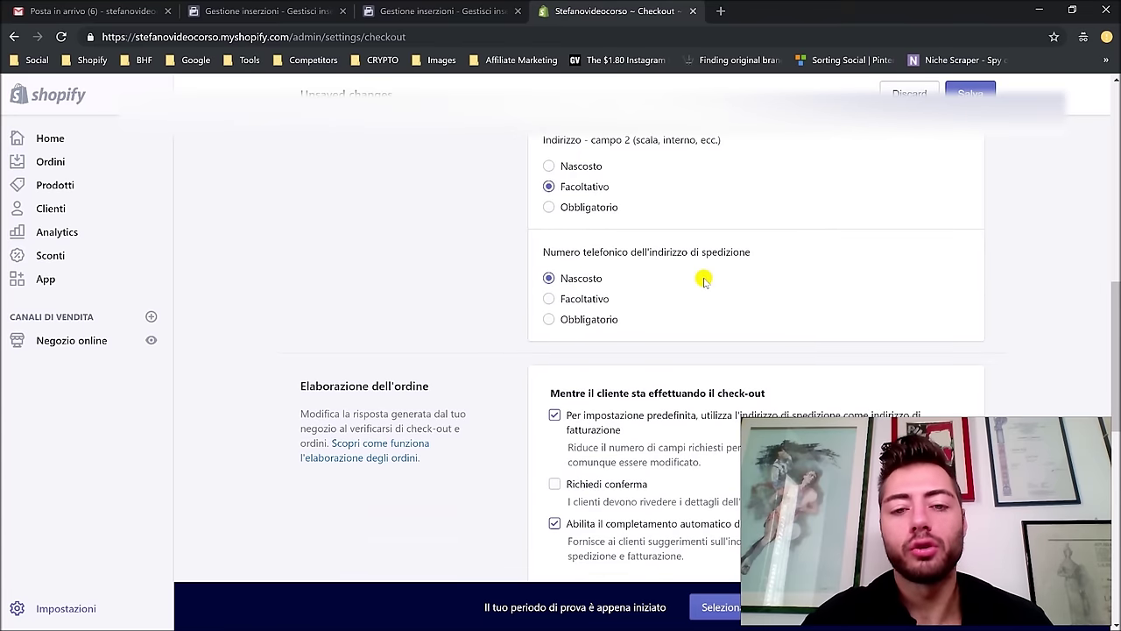
{"action": "left_click", "coordinate": [549, 295]}
{"action": "left_click", "coordinate": [549, 278]}
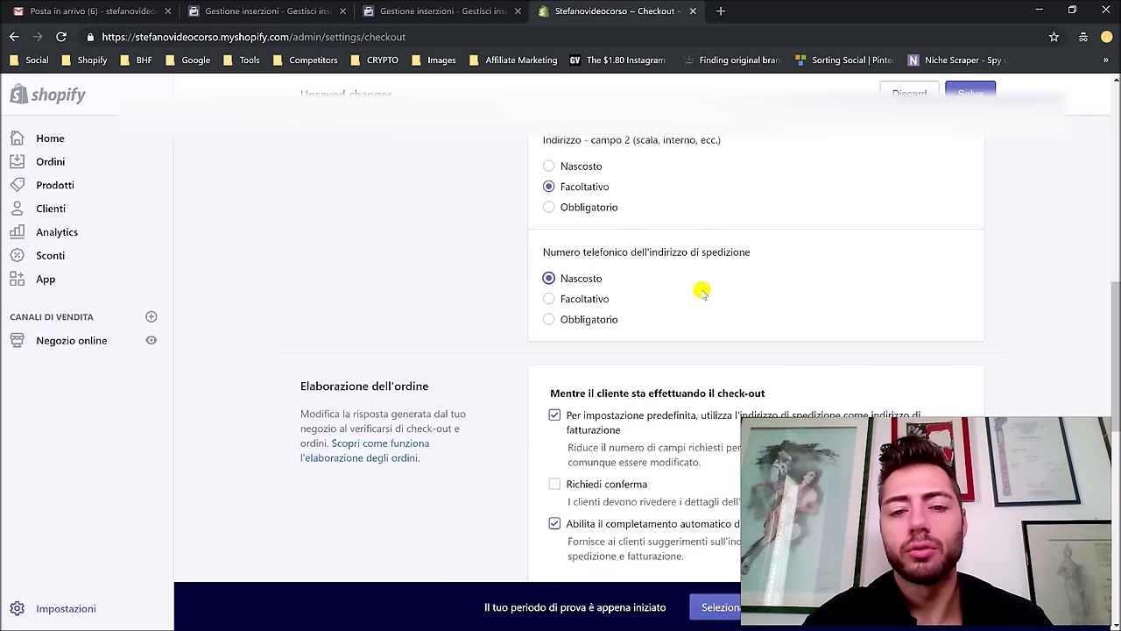
Step: Examine the order processing options for billing address, confirmation, address autocompletion, fulfilment after payment and automatic archiving
{"action": "scroll", "coordinate": [698, 291], "scroll_direction": "down", "scroll_amount": 1}
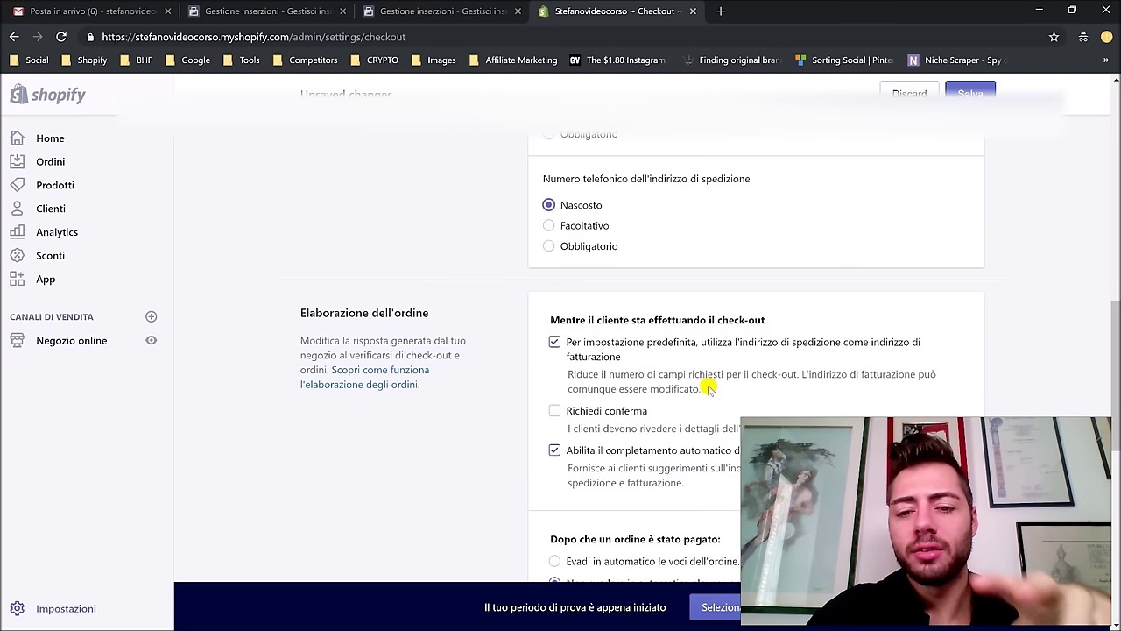
{"action": "scroll", "coordinate": [613, 368], "scroll_direction": "down", "scroll_amount": 2}
{"action": "left_click", "coordinate": [552, 338]}
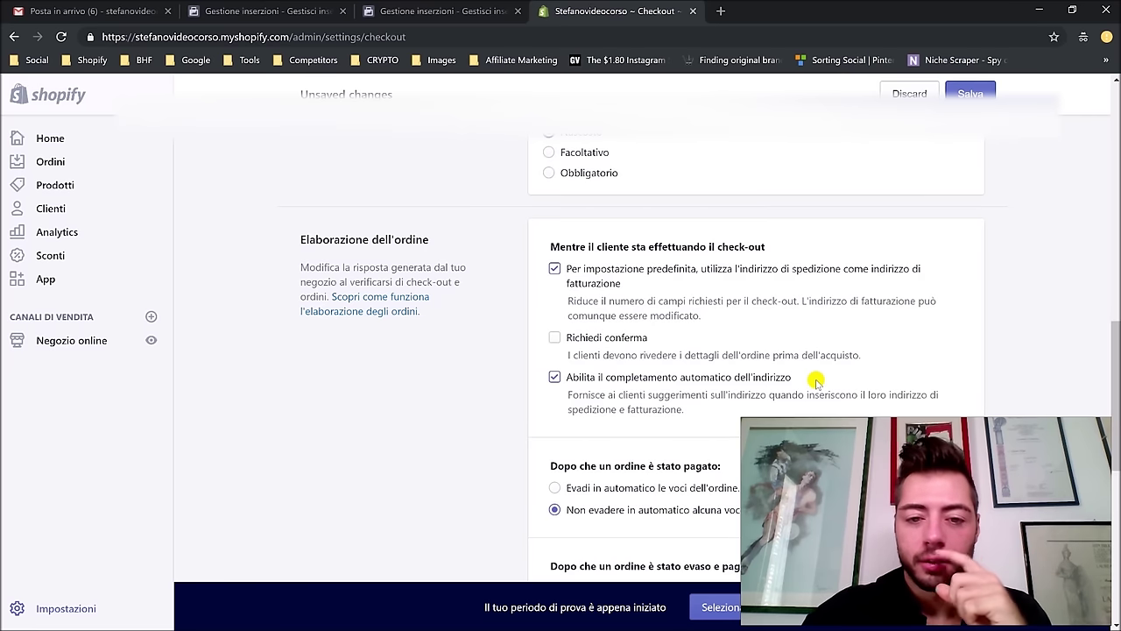
{"action": "scroll", "coordinate": [818, 358], "scroll_direction": "down", "scroll_amount": 2}
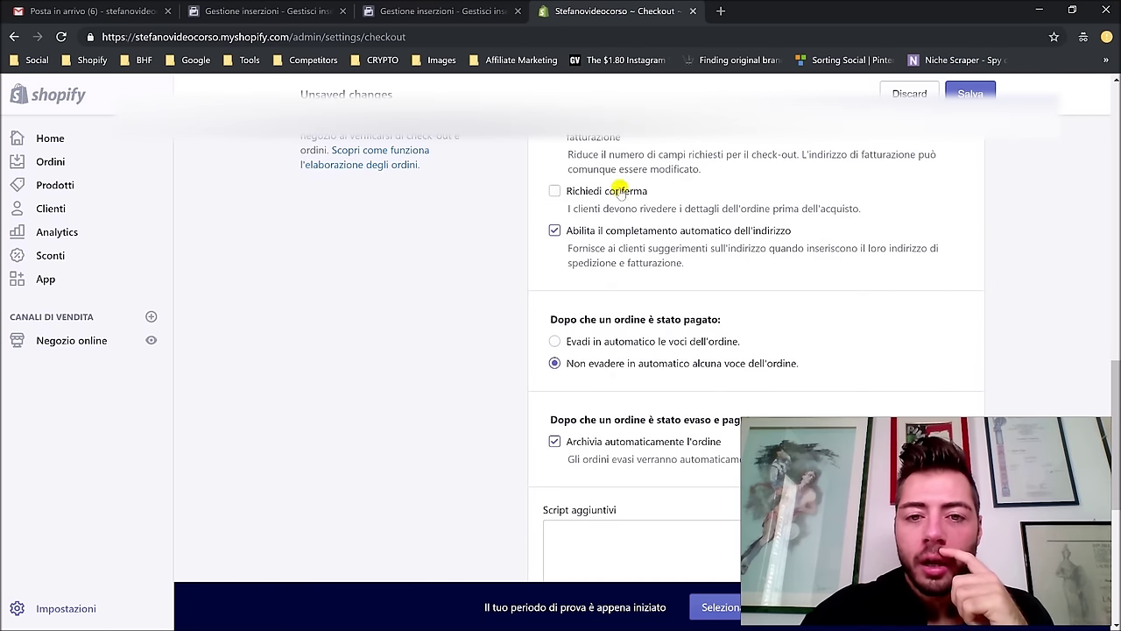
{"action": "scroll", "coordinate": [652, 206], "scroll_direction": "up", "scroll_amount": 1}
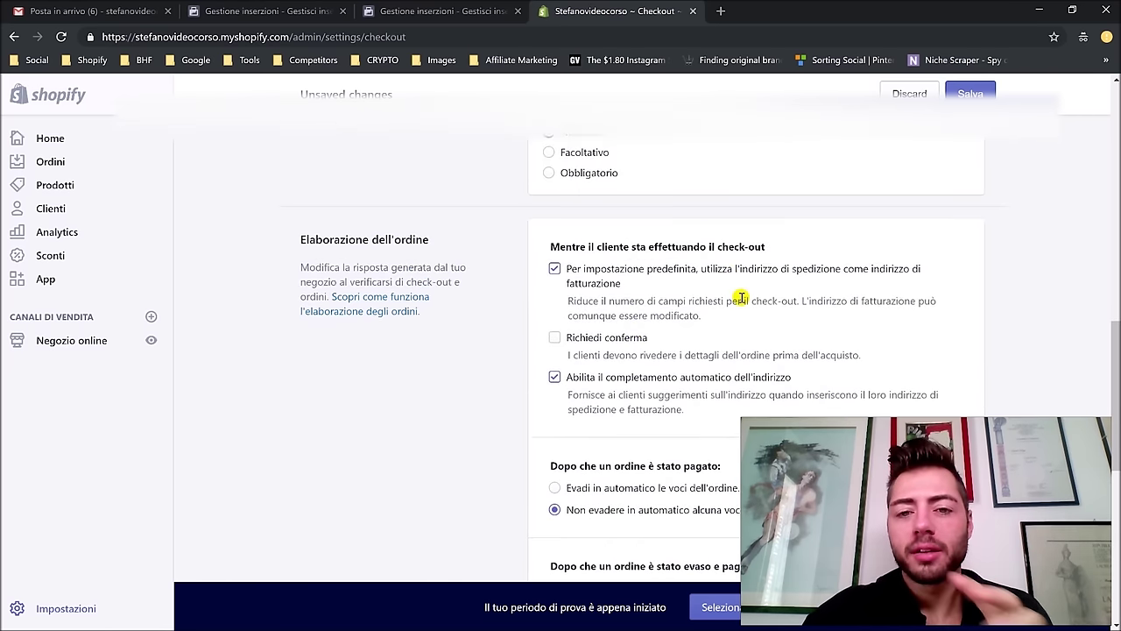
{"action": "scroll", "coordinate": [740, 297], "scroll_direction": "down", "scroll_amount": 1}
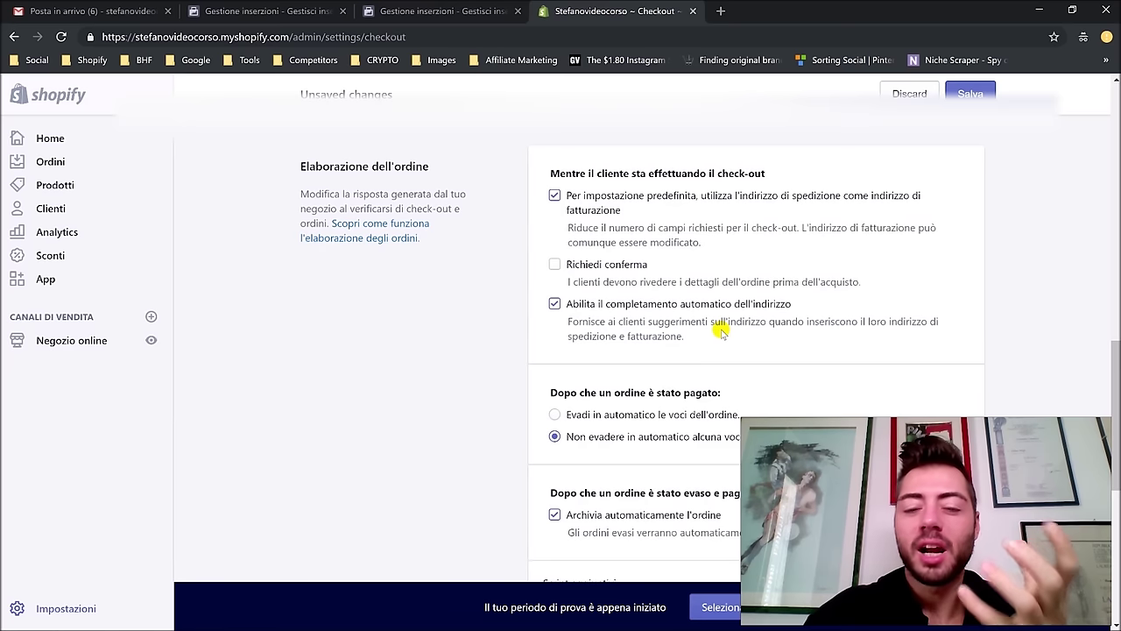
{"action": "double_click", "coordinate": [720, 323]}
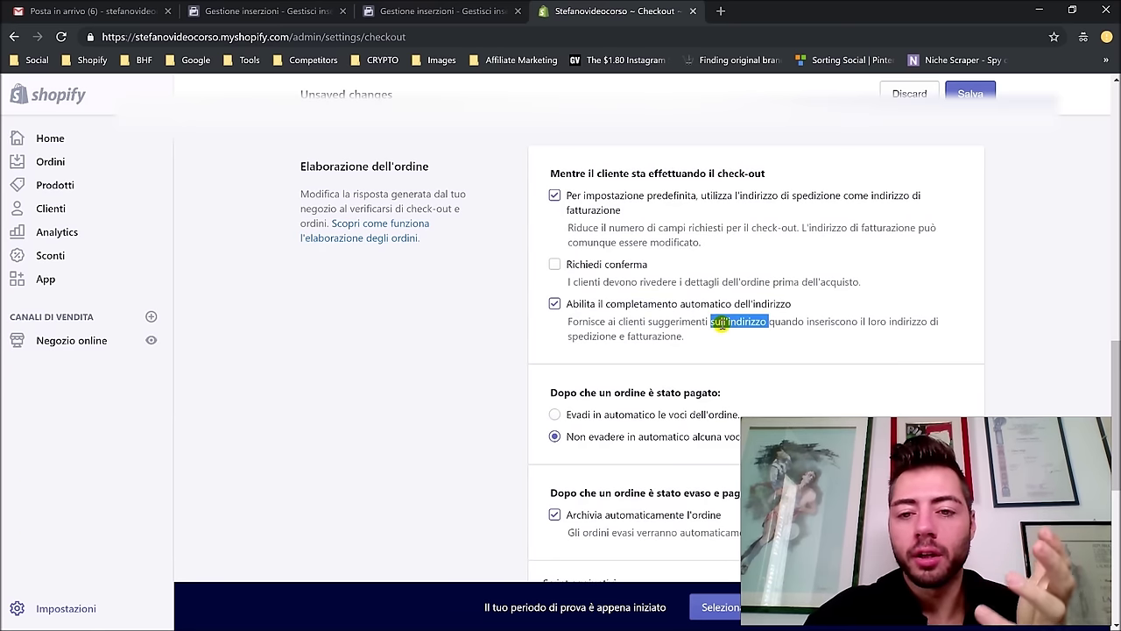
{"action": "left_click", "coordinate": [721, 340]}
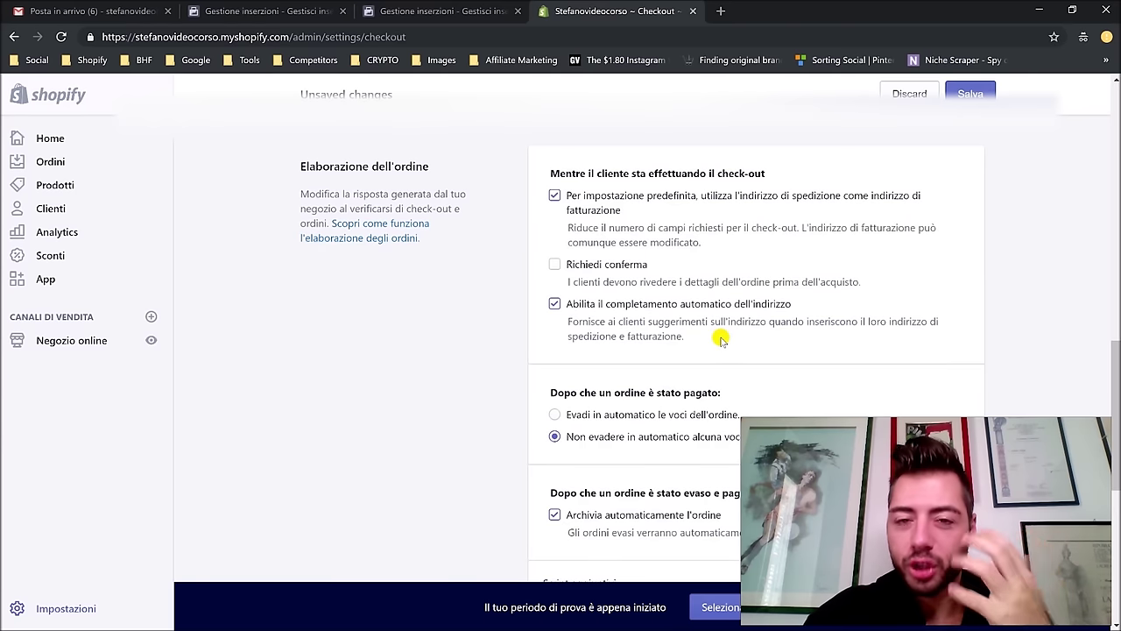
{"action": "scroll", "coordinate": [735, 306], "scroll_direction": "down", "scroll_amount": 1}
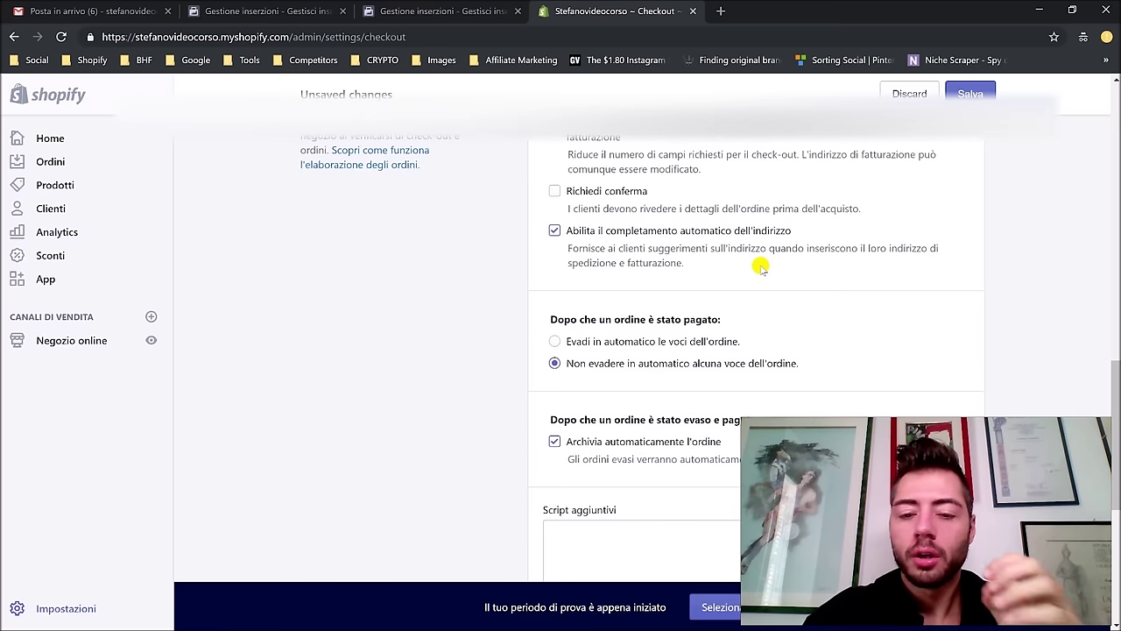
{"action": "scroll", "coordinate": [873, 295], "scroll_direction": "up", "scroll_amount": 1}
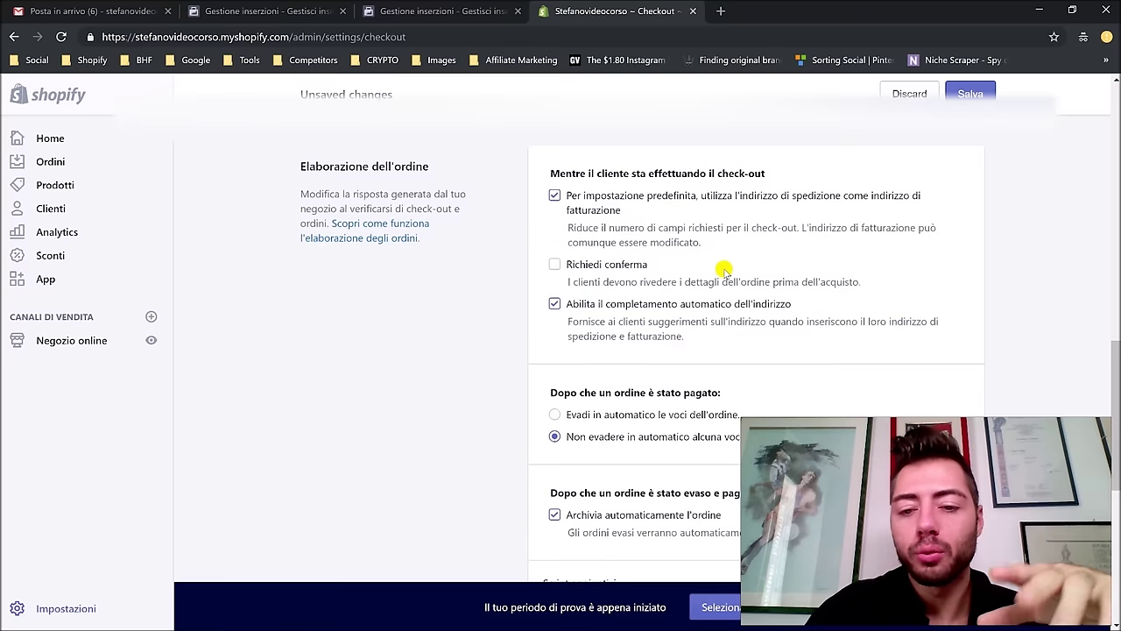
{"action": "scroll", "coordinate": [723, 269], "scroll_direction": "down", "scroll_amount": 1}
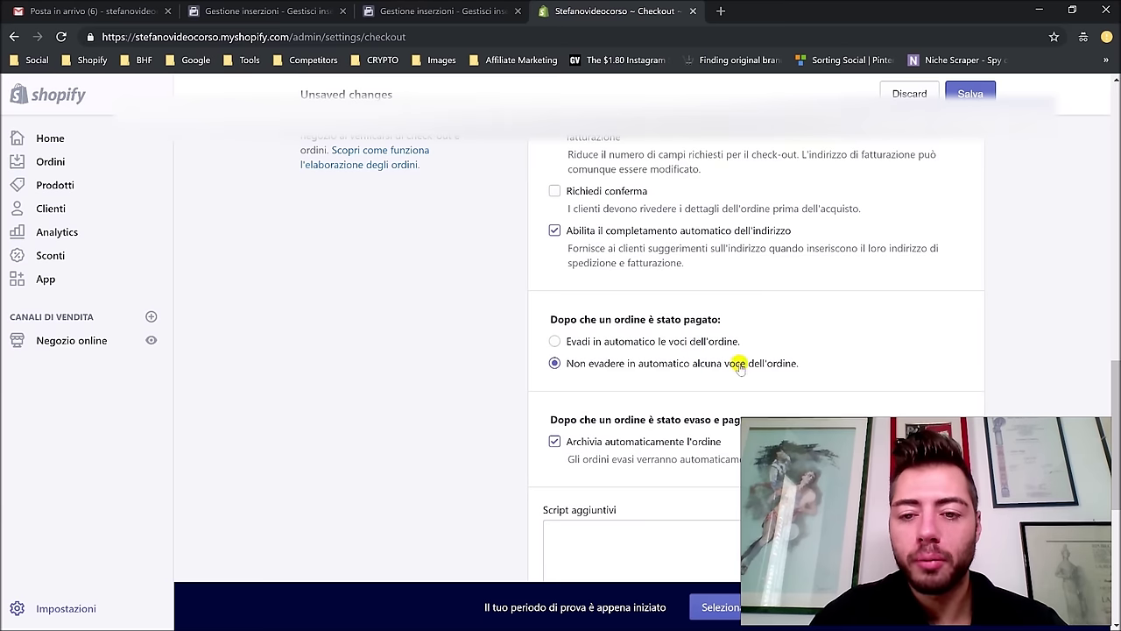
{"action": "scroll", "coordinate": [758, 368], "scroll_direction": "down", "scroll_amount": 1}
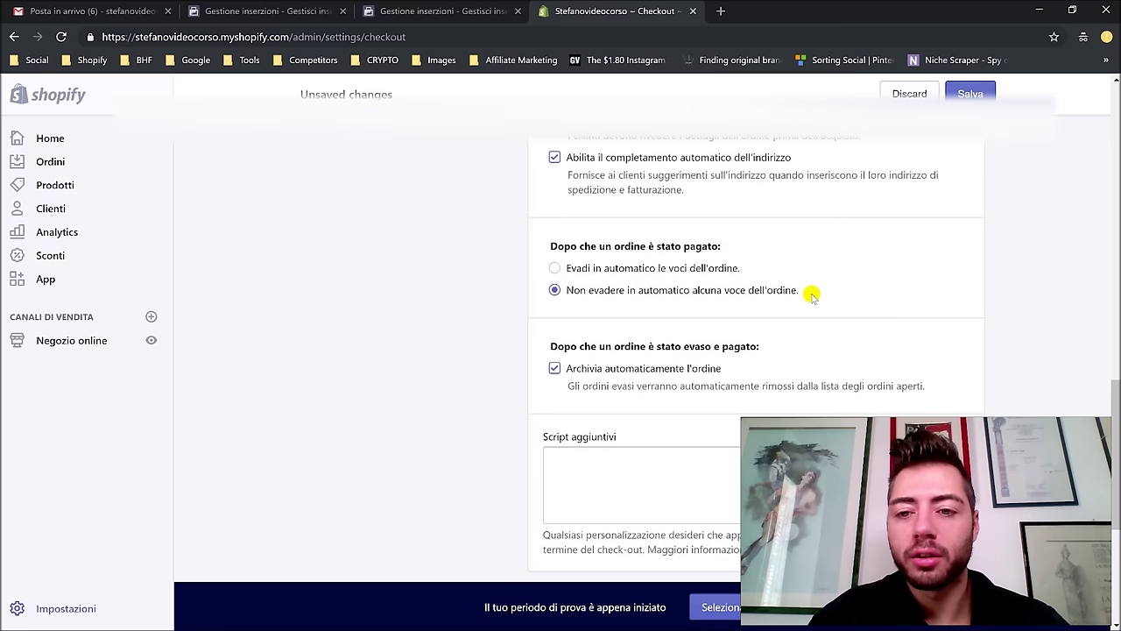
Step: Try preselecting the email marketing sign-up option at checkout, then turn the preselection off again
{"action": "scroll", "coordinate": [745, 290], "scroll_direction": "down", "scroll_amount": 1}
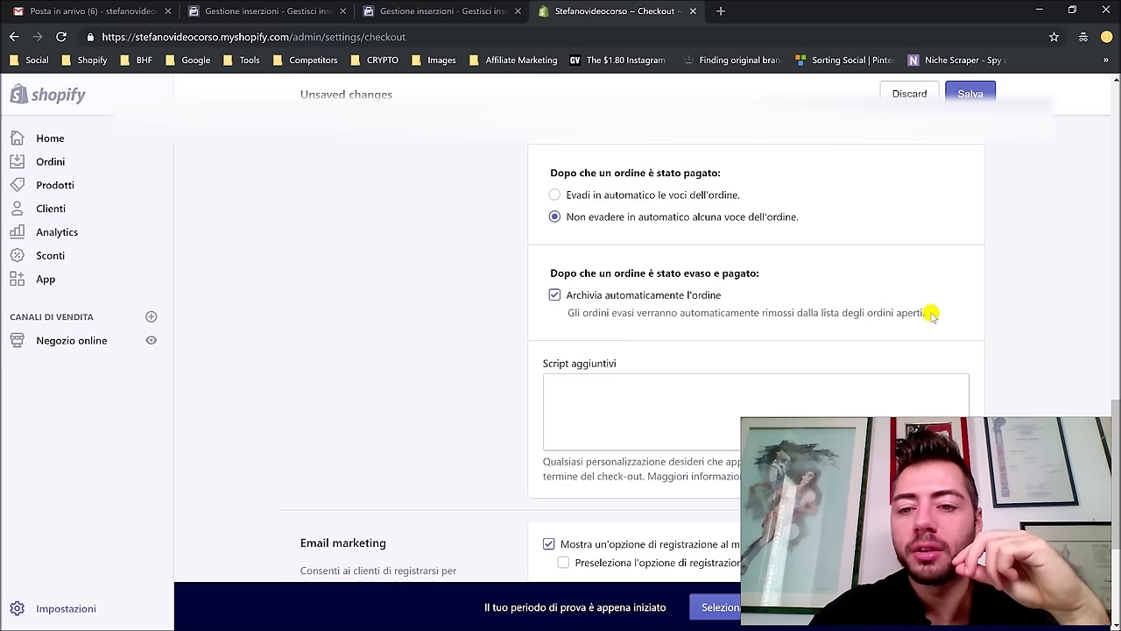
{"action": "scroll", "coordinate": [948, 310], "scroll_direction": "down", "scroll_amount": 2}
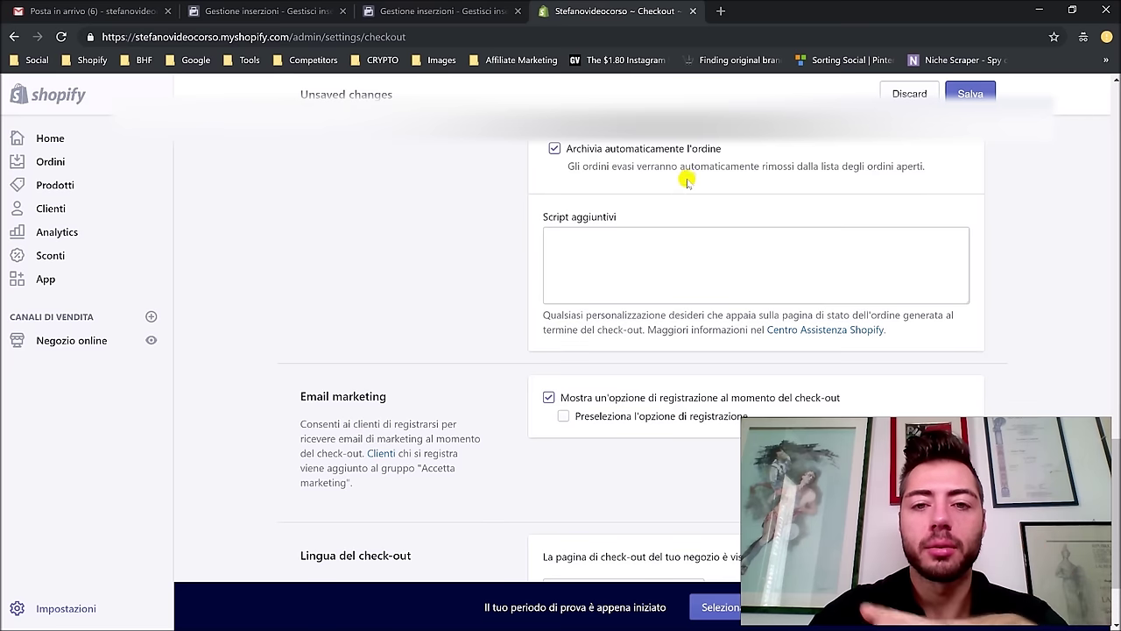
{"action": "scroll", "coordinate": [685, 185], "scroll_direction": "down", "scroll_amount": 2}
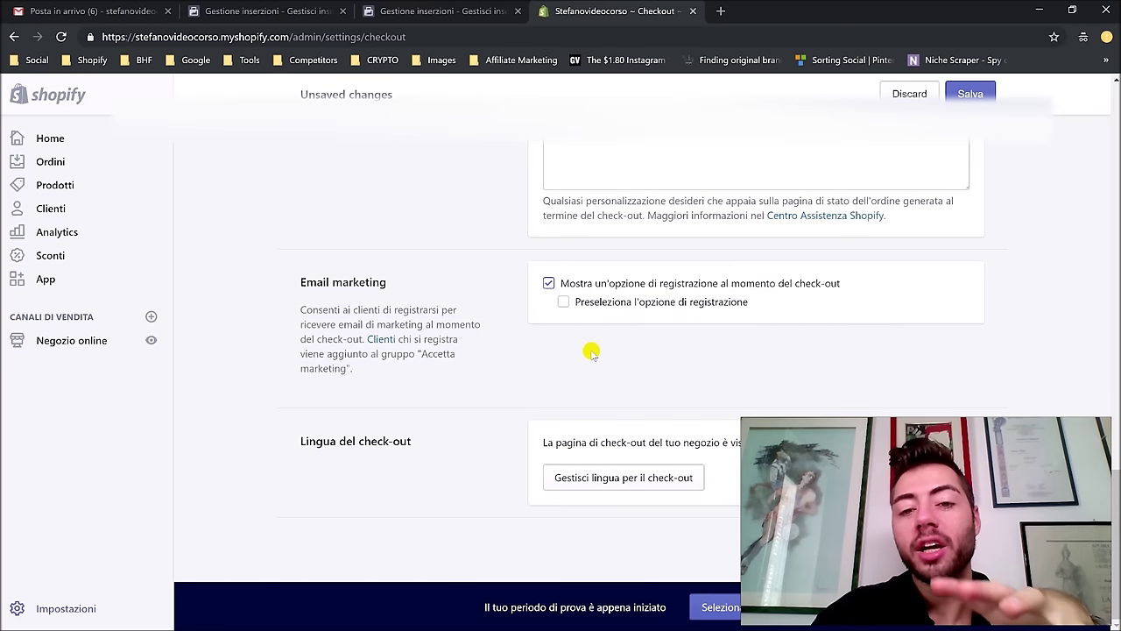
{"action": "left_click", "coordinate": [574, 306]}
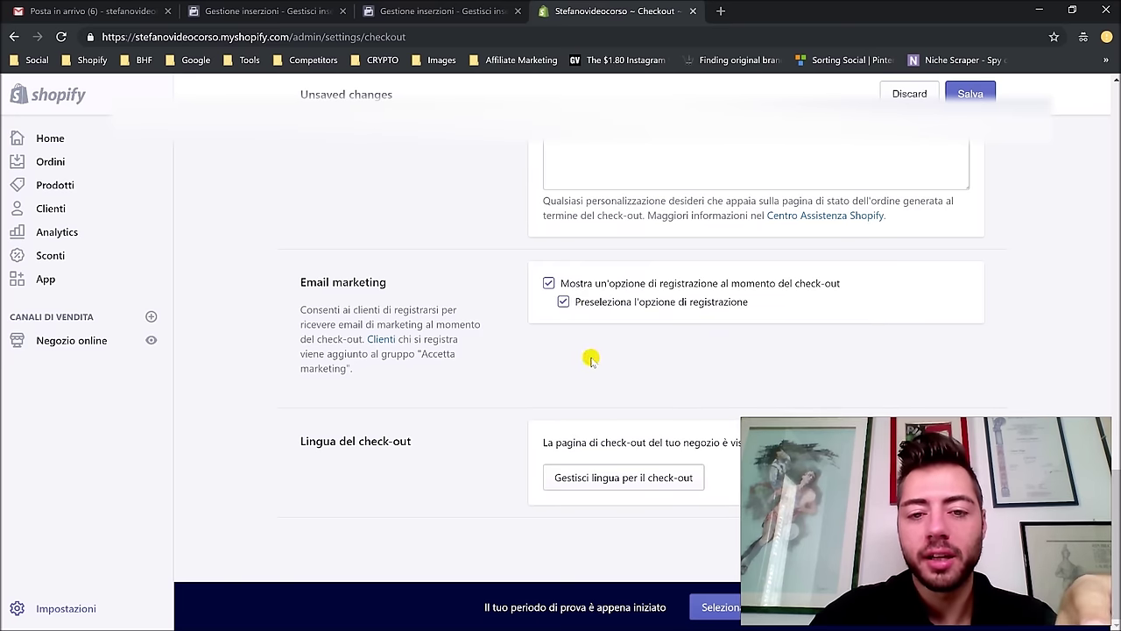
{"action": "left_click", "coordinate": [597, 303]}
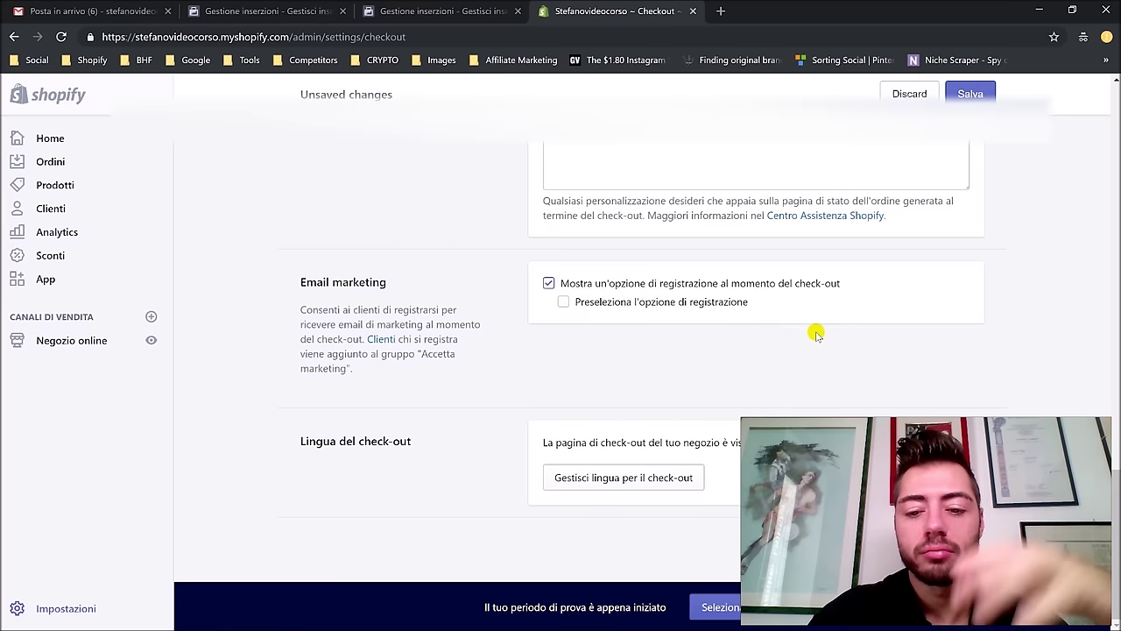
{"action": "scroll", "coordinate": [814, 334], "scroll_direction": "up", "scroll_amount": 2}
{"action": "scroll", "coordinate": [815, 334], "scroll_direction": "down", "scroll_amount": 2}
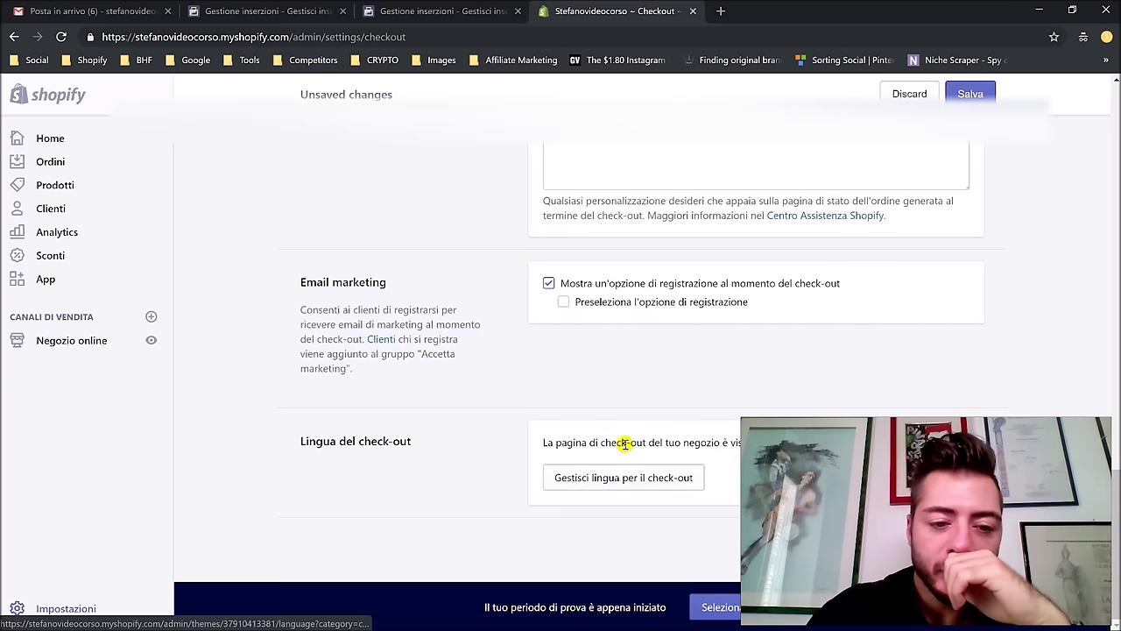
Step: Open the checkout language editor and review the Checkout & system translations
{"action": "left_click", "coordinate": [623, 476]}
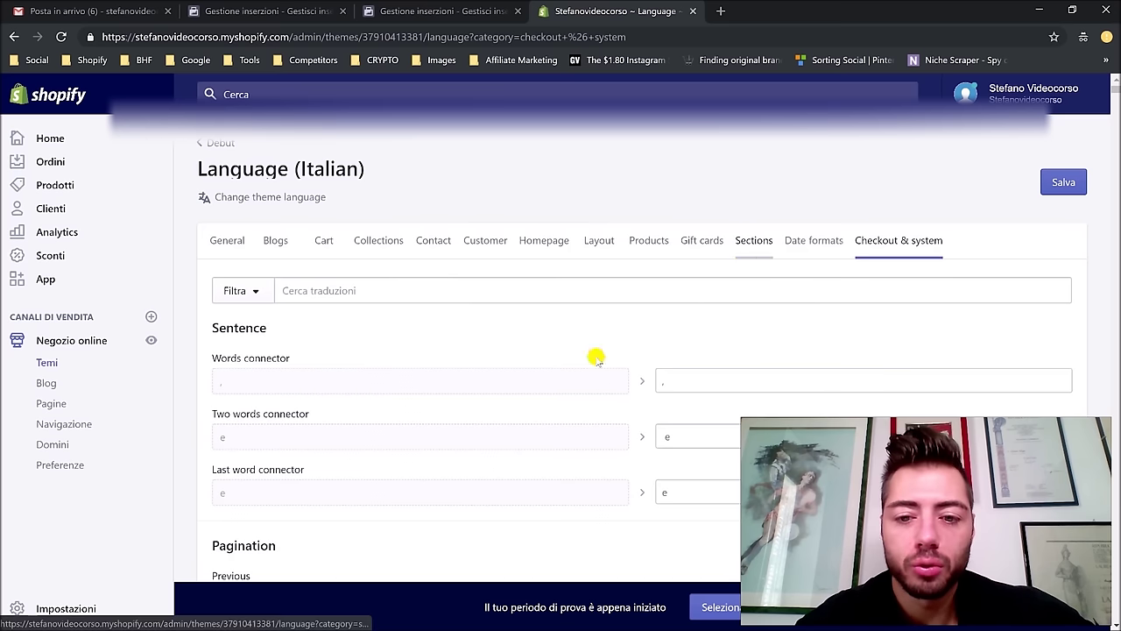
{"action": "scroll", "coordinate": [543, 313], "scroll_direction": "down", "scroll_amount": 1}
{"action": "scroll", "coordinate": [543, 312], "scroll_direction": "down", "scroll_amount": 6}
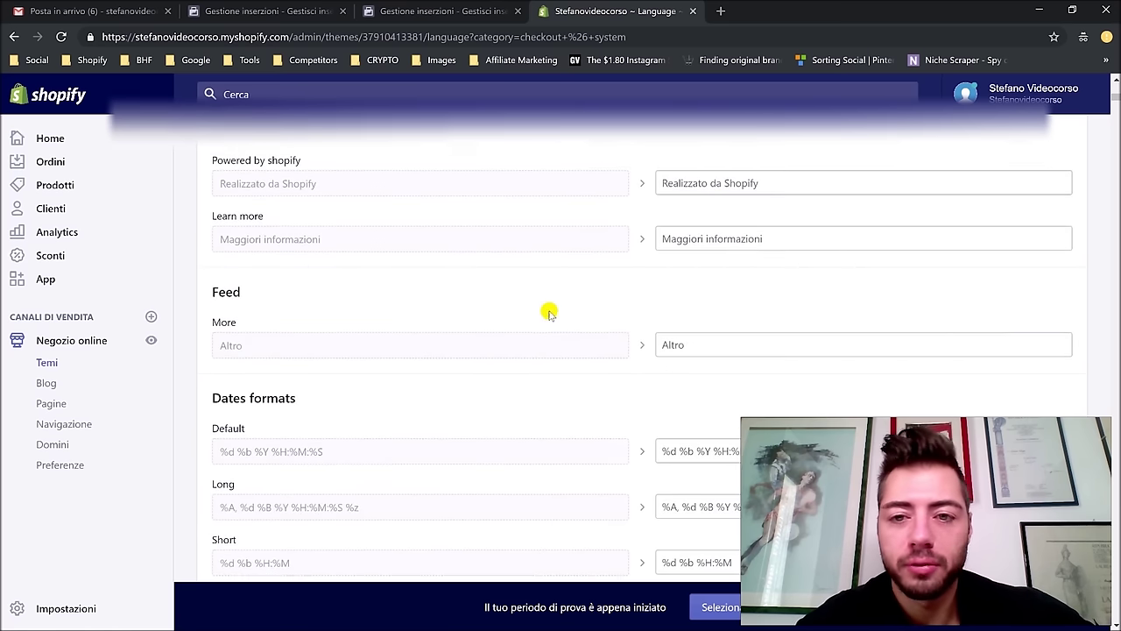
{"action": "scroll", "coordinate": [350, 263], "scroll_direction": "up", "scroll_amount": 3}
{"action": "scroll", "coordinate": [568, 225], "scroll_direction": "down", "scroll_amount": 8}
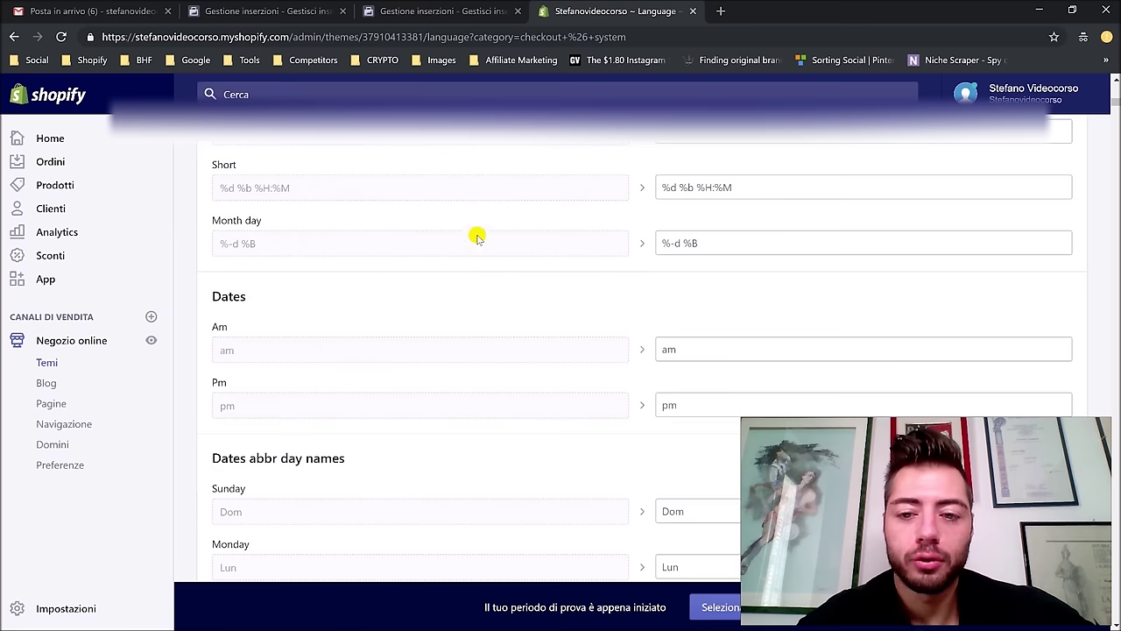
{"action": "scroll", "coordinate": [488, 205], "scroll_direction": "up", "scroll_amount": 10}
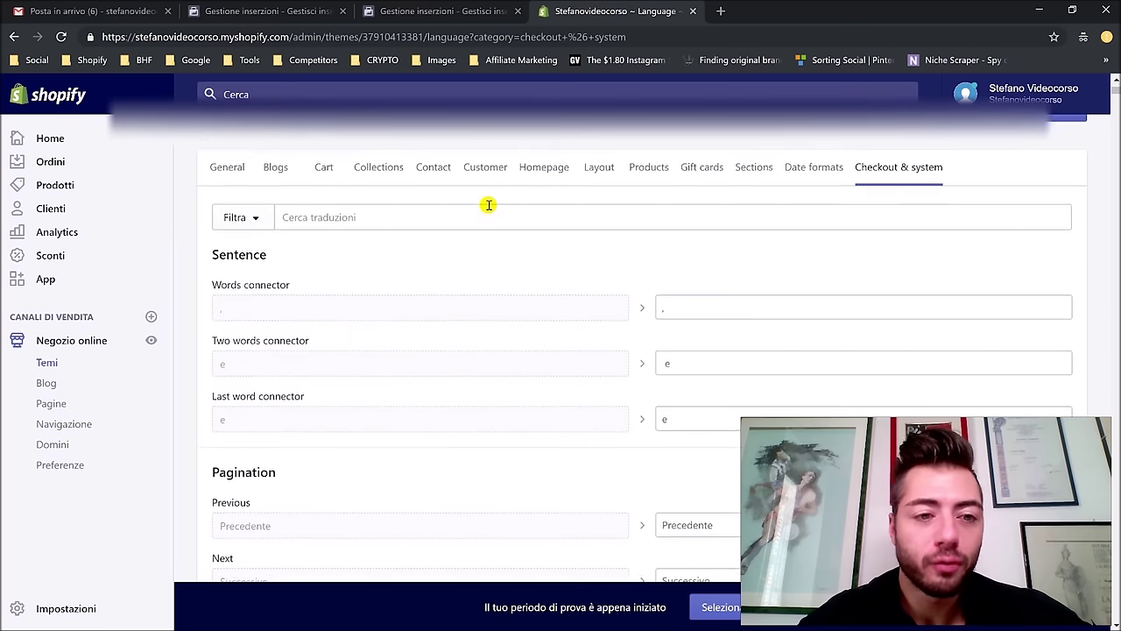
Step: Examine the theme's General and Products translations, including the Italian price, availability and cart wording
{"action": "left_click", "coordinate": [231, 242]}
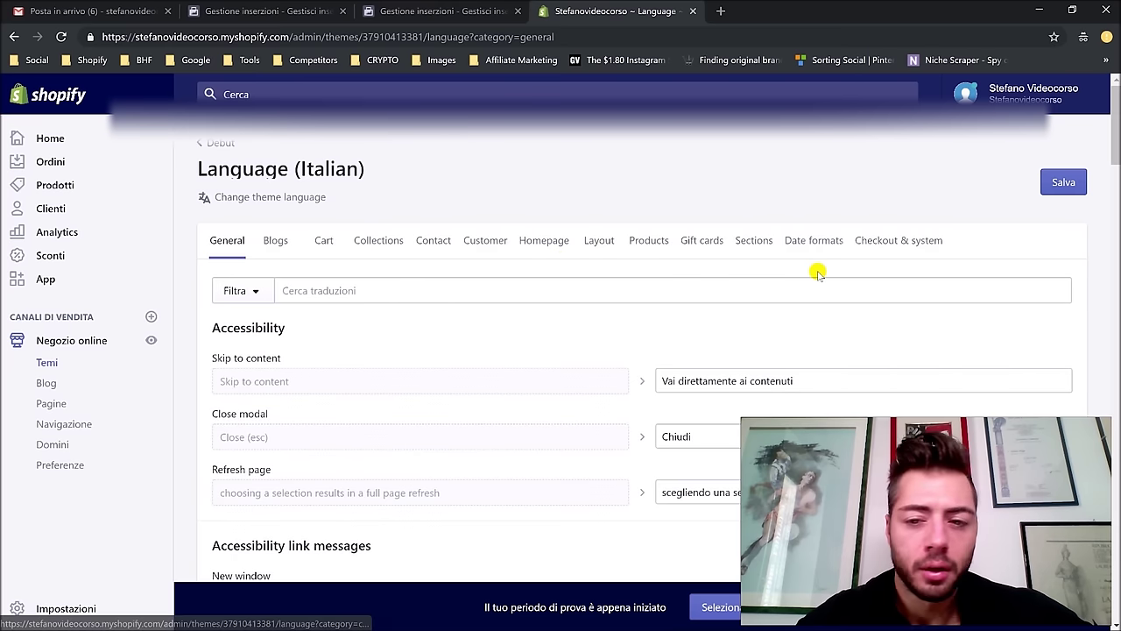
{"action": "left_click", "coordinate": [649, 242]}
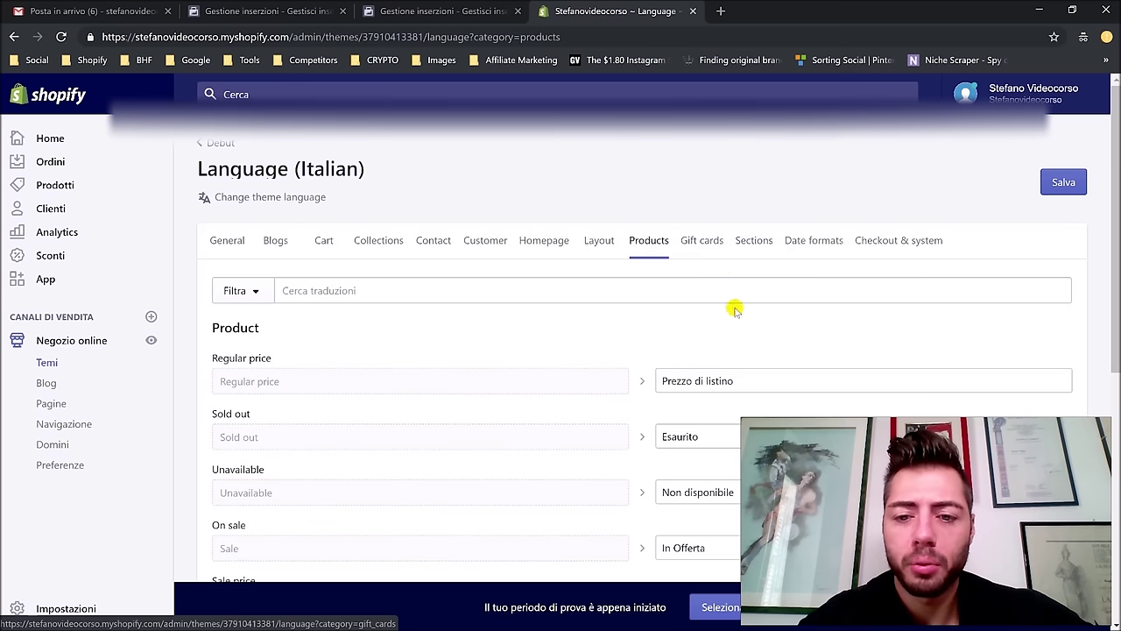
{"action": "scroll", "coordinate": [736, 310], "scroll_direction": "down", "scroll_amount": 4}
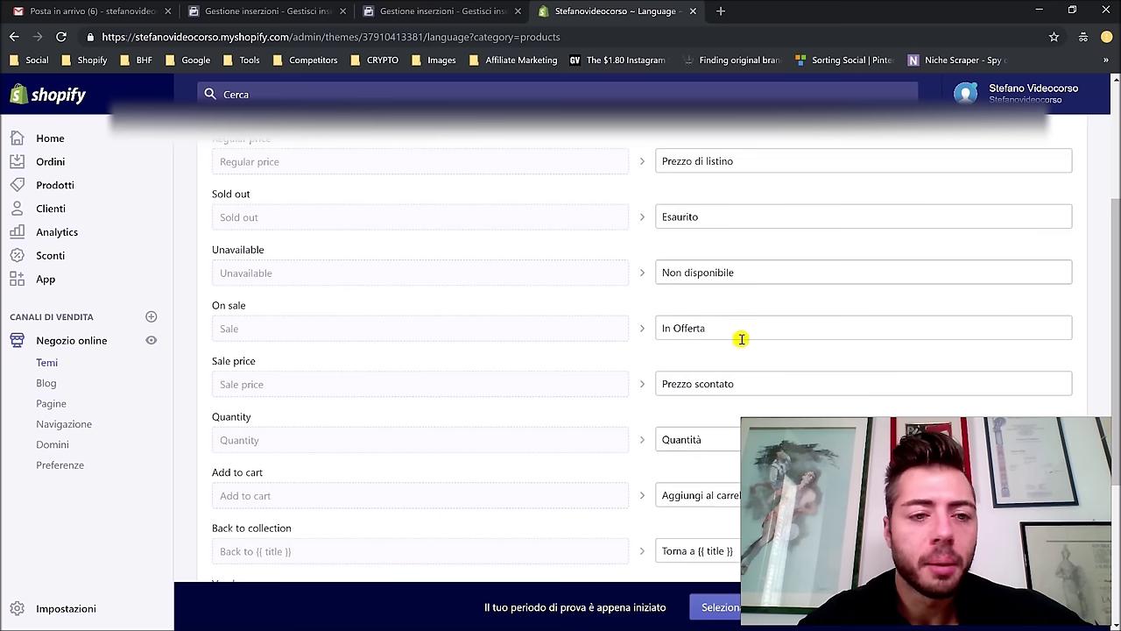
{"action": "scroll", "coordinate": [739, 329], "scroll_direction": "down", "scroll_amount": 1}
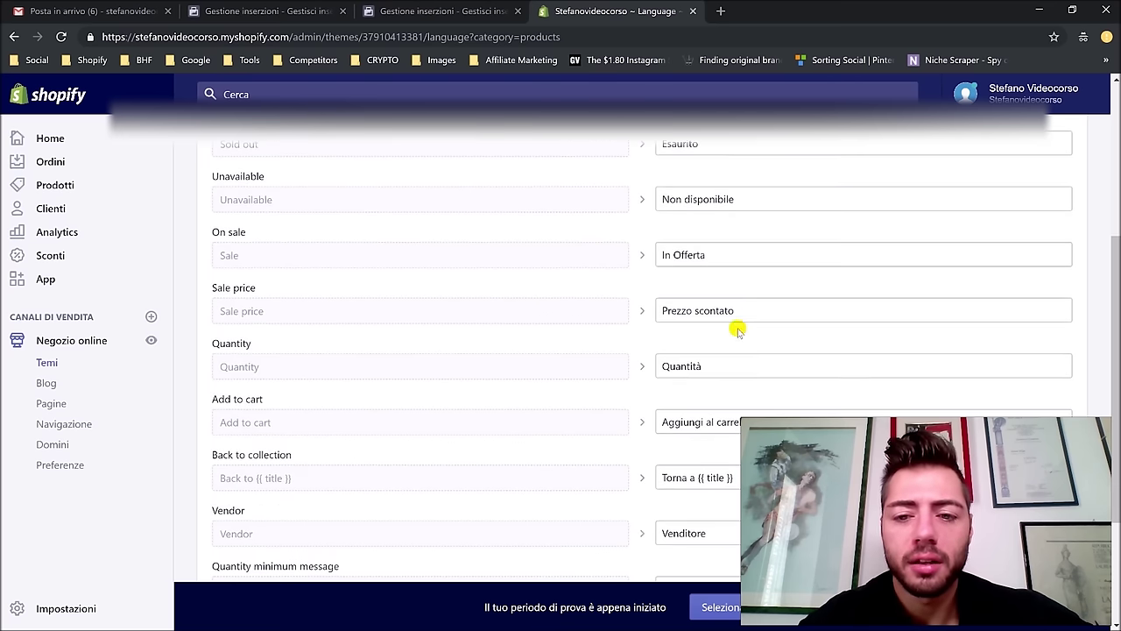
{"action": "scroll", "coordinate": [740, 363], "scroll_direction": "up", "scroll_amount": 1}
{"action": "scroll", "coordinate": [740, 363], "scroll_direction": "up", "scroll_amount": 1}
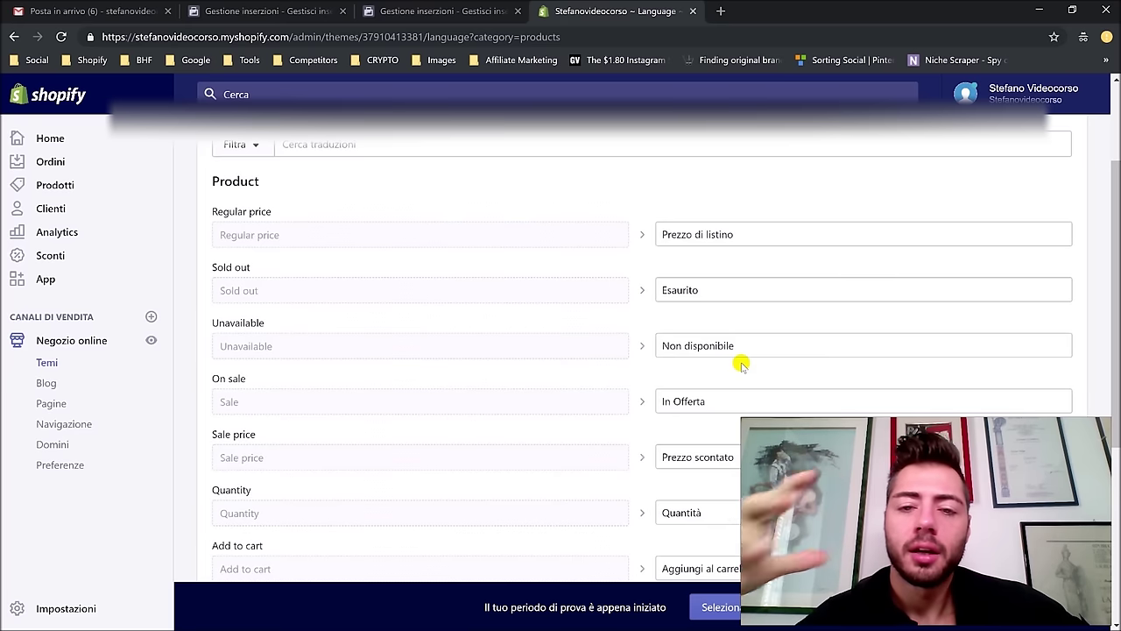
{"action": "scroll", "coordinate": [744, 365], "scroll_direction": "up", "scroll_amount": 2}
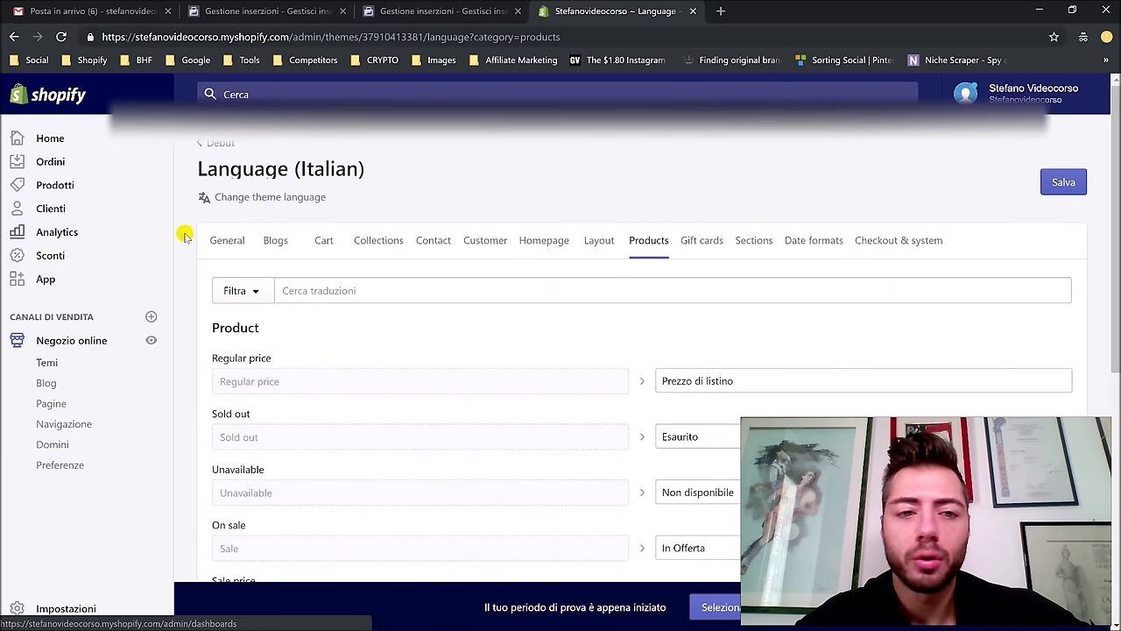
Step: Change the Italian translation of the cart's title to Carrello
{"action": "left_click", "coordinate": [325, 240]}
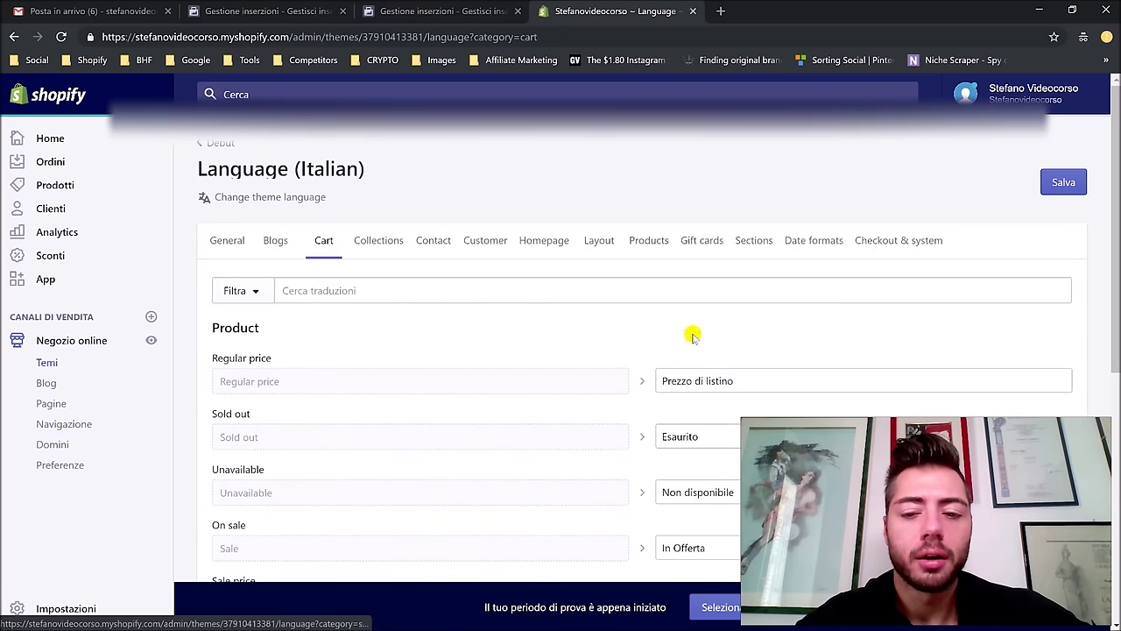
{"action": "scroll", "coordinate": [710, 316], "scroll_direction": "down", "scroll_amount": 2}
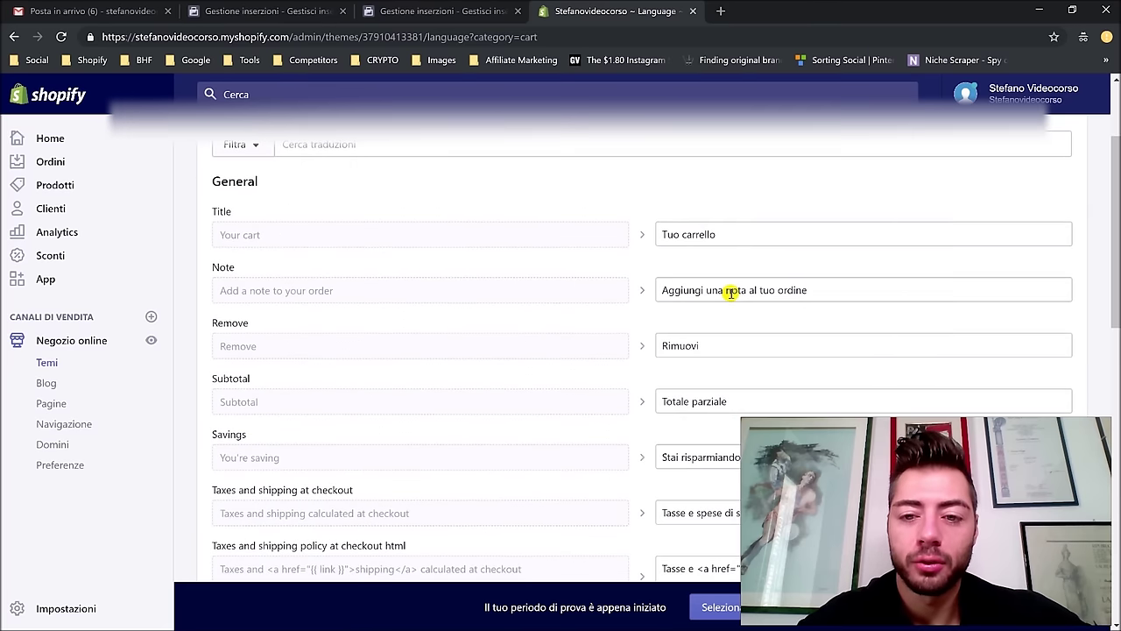
{"action": "left_click_drag", "start_coordinate": [687, 231], "coordinate": [650, 245]}
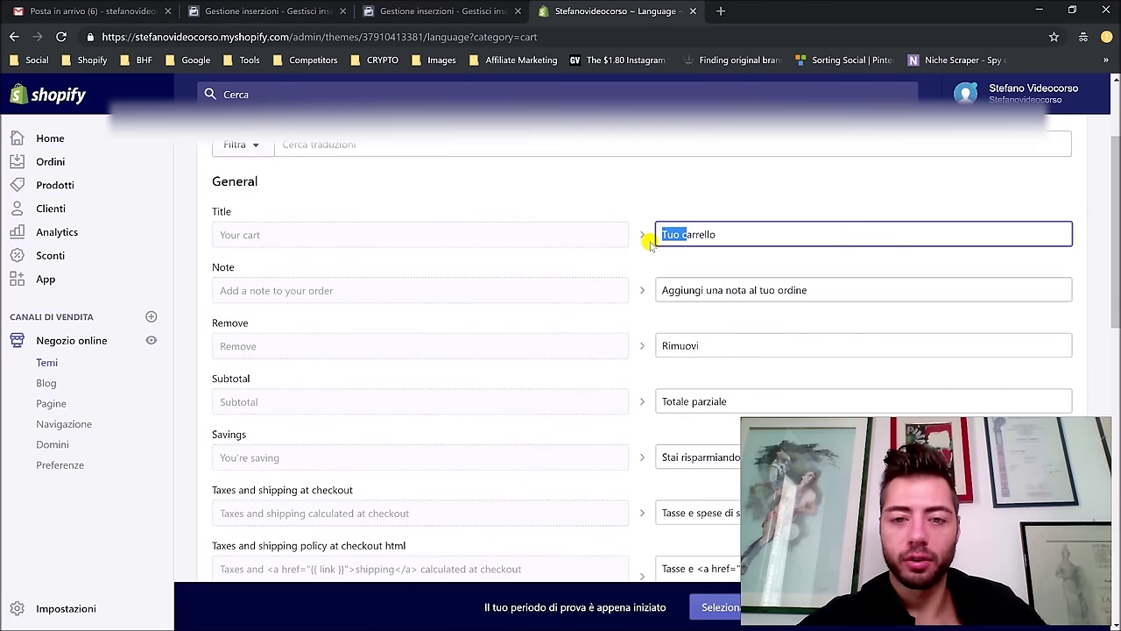
{"action": "type", "text": "C"}
{"action": "left_click", "coordinate": [768, 199]}
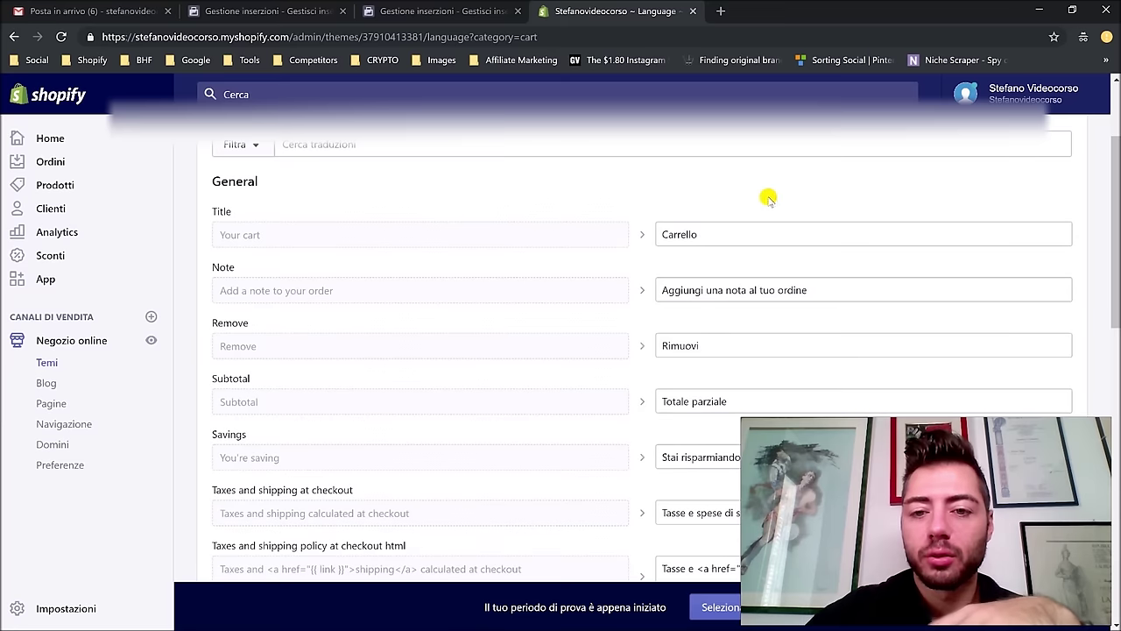
Step: Replace the Italian translation of the cart's Checkout text with "Procedi al pagamento"
{"action": "scroll", "coordinate": [768, 198], "scroll_direction": "down", "scroll_amount": 2}
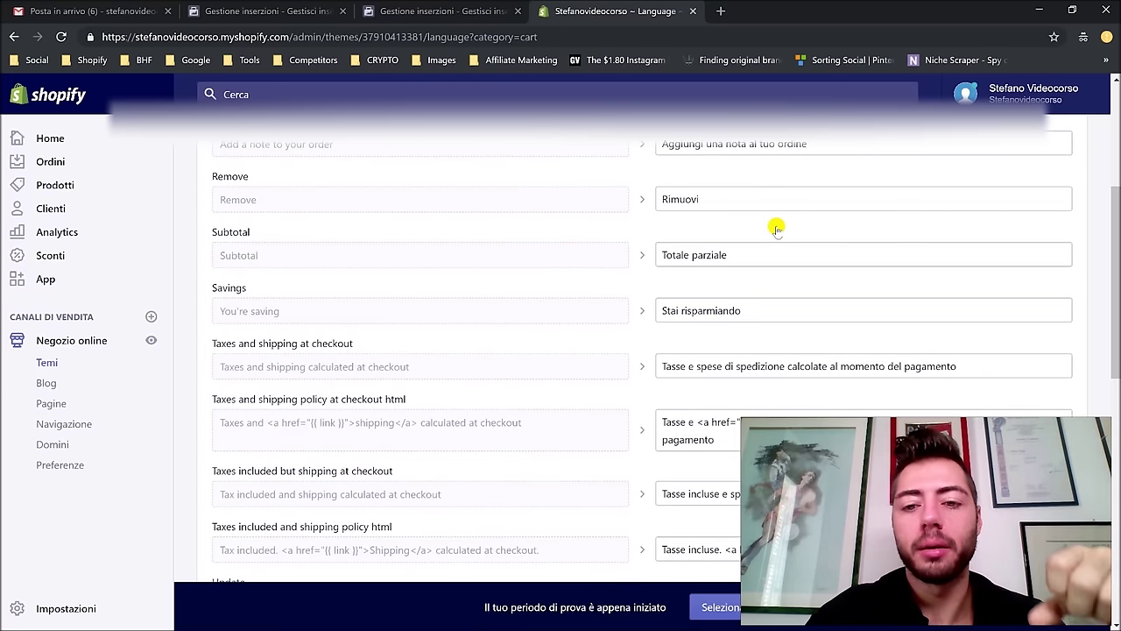
{"action": "scroll", "coordinate": [777, 230], "scroll_direction": "down", "scroll_amount": 5}
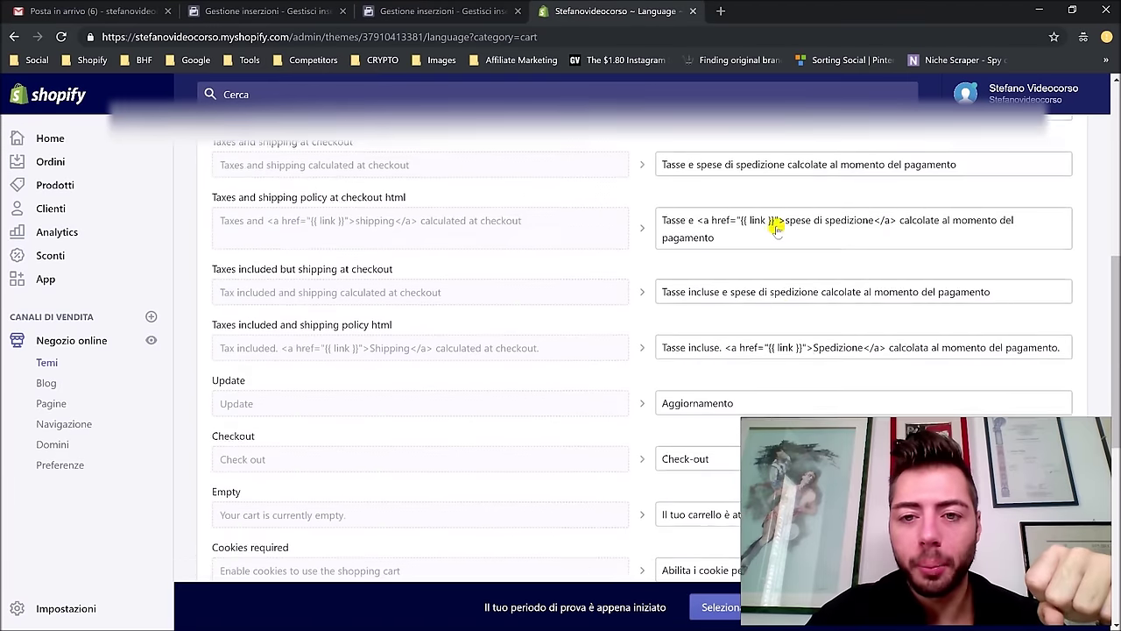
{"action": "triple_click", "coordinate": [753, 291]}
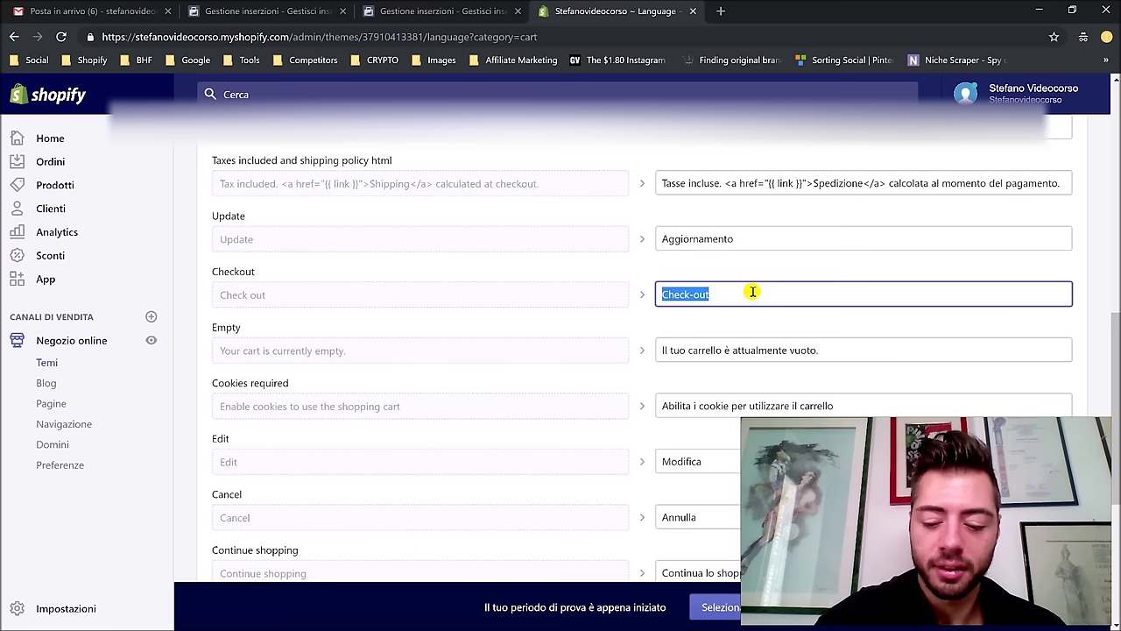
{"action": "key", "text": "BackSpace"}
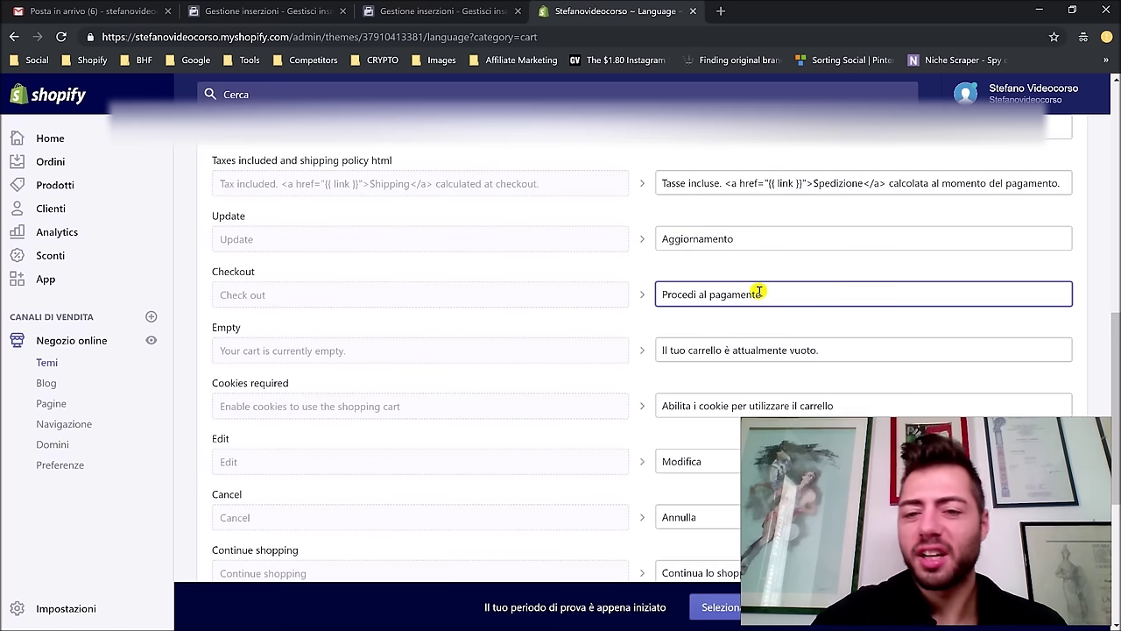
{"action": "double_click", "coordinate": [767, 292]}
{"action": "key", "text": "ctrl+a"}
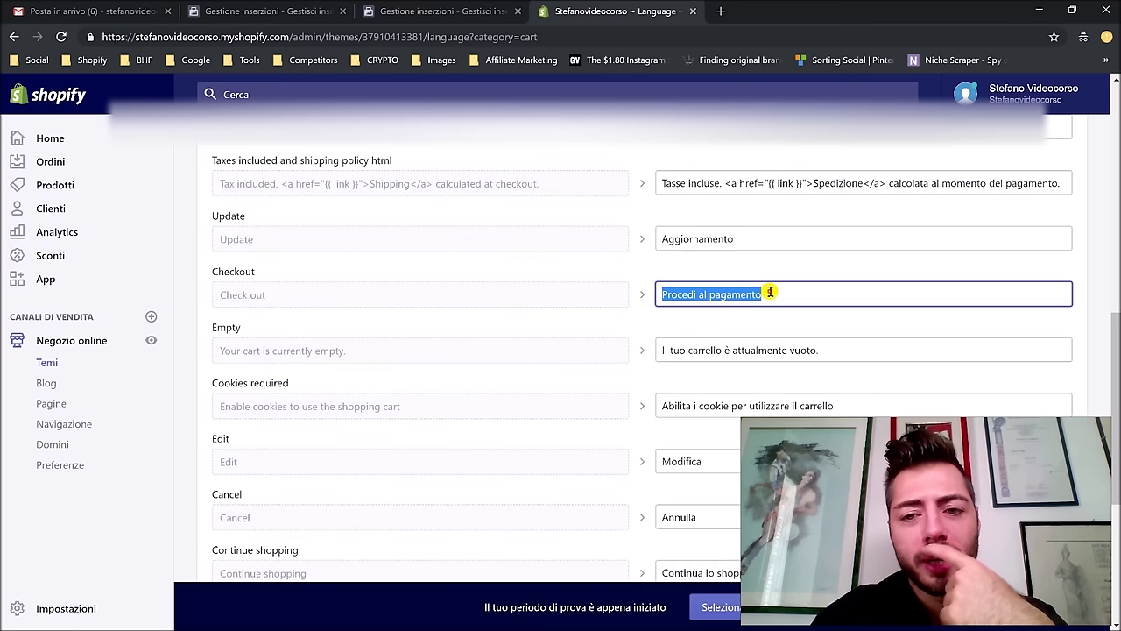
{"action": "left_click", "coordinate": [770, 292]}
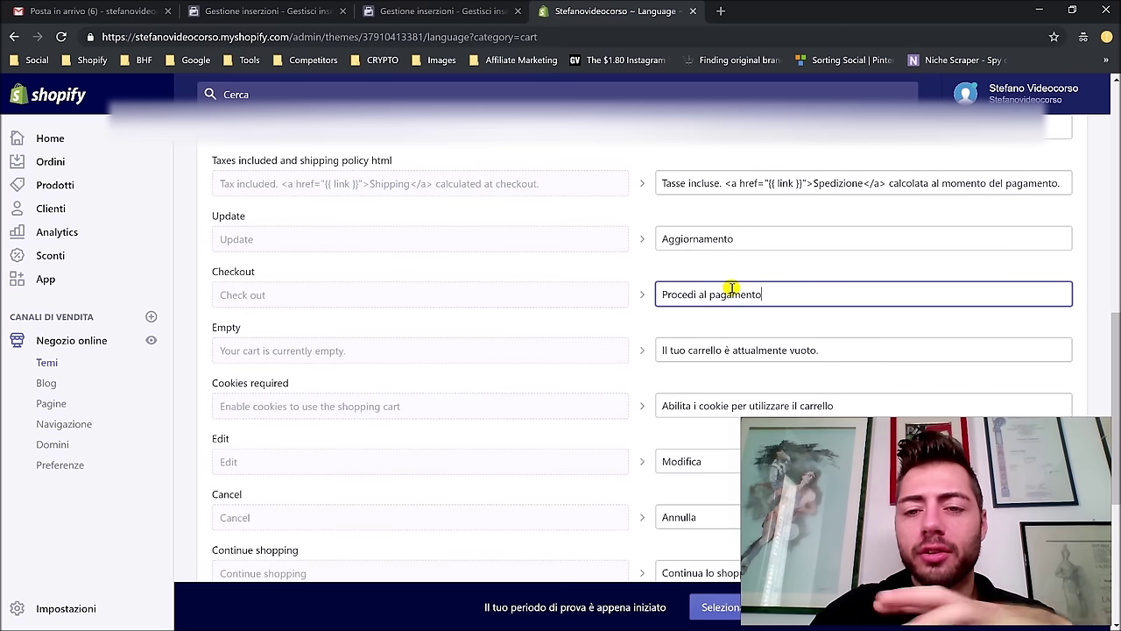
Step: Check the remaining cart translations and save the Italian language changes
{"action": "scroll", "coordinate": [769, 298], "scroll_direction": "down", "scroll_amount": 3}
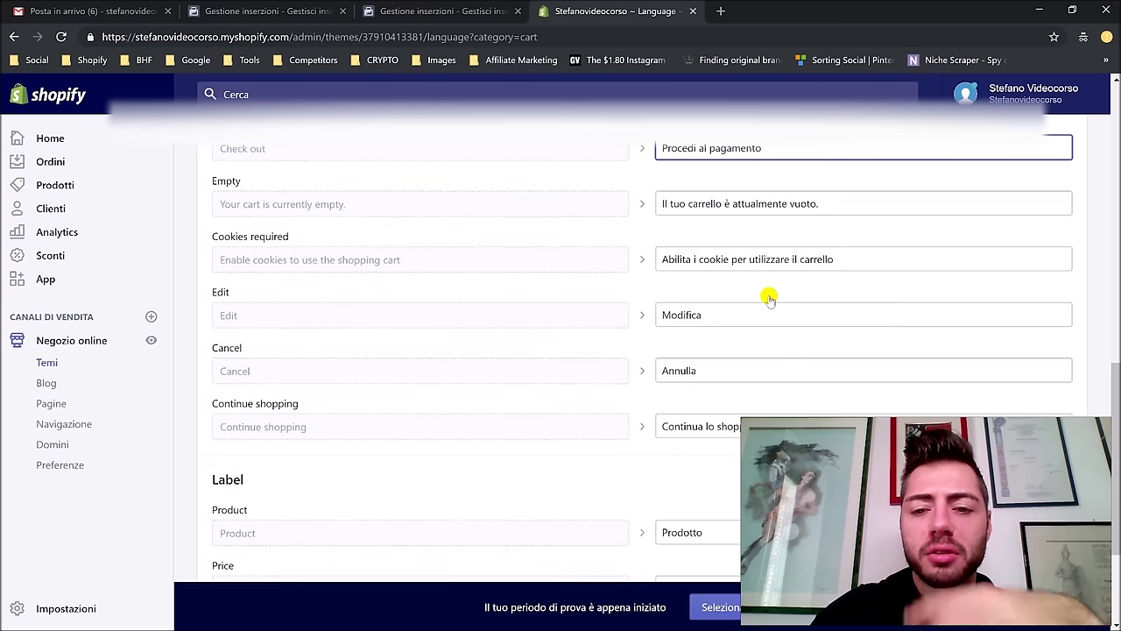
{"action": "scroll", "coordinate": [776, 290], "scroll_direction": "down", "scroll_amount": 4}
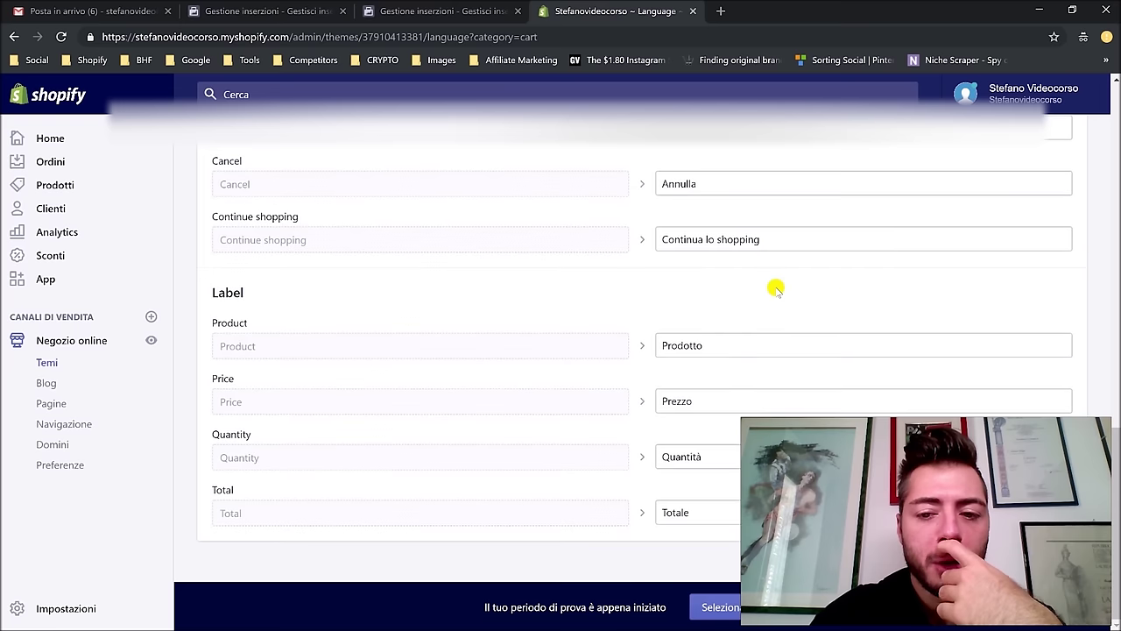
{"action": "scroll", "coordinate": [776, 290], "scroll_direction": "up", "scroll_amount": 15}
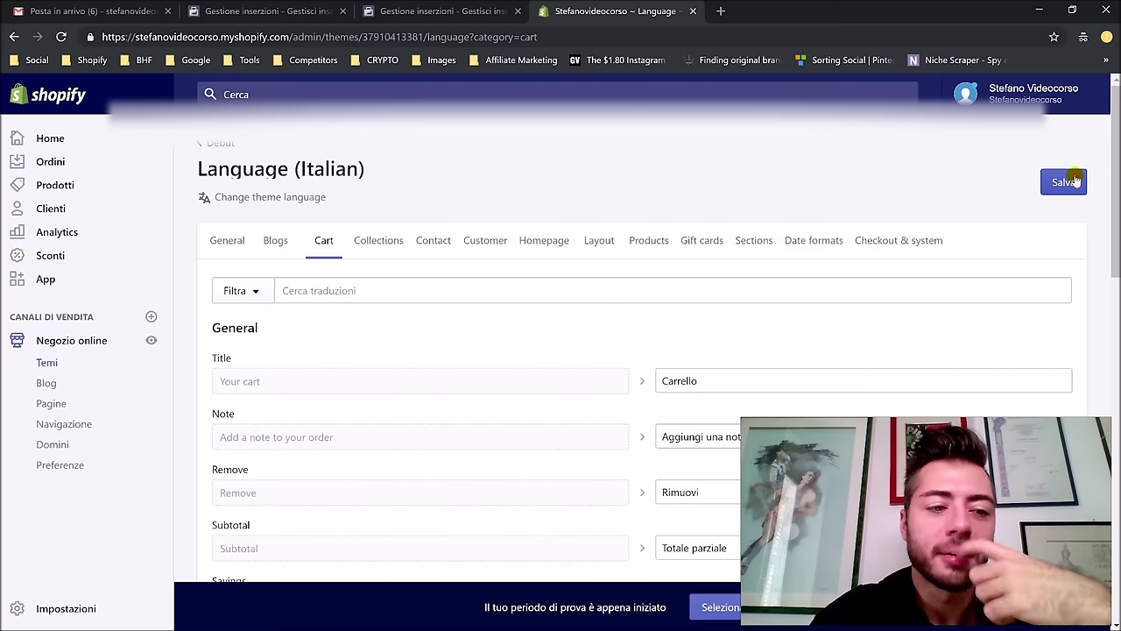
{"action": "left_click", "coordinate": [1075, 180]}
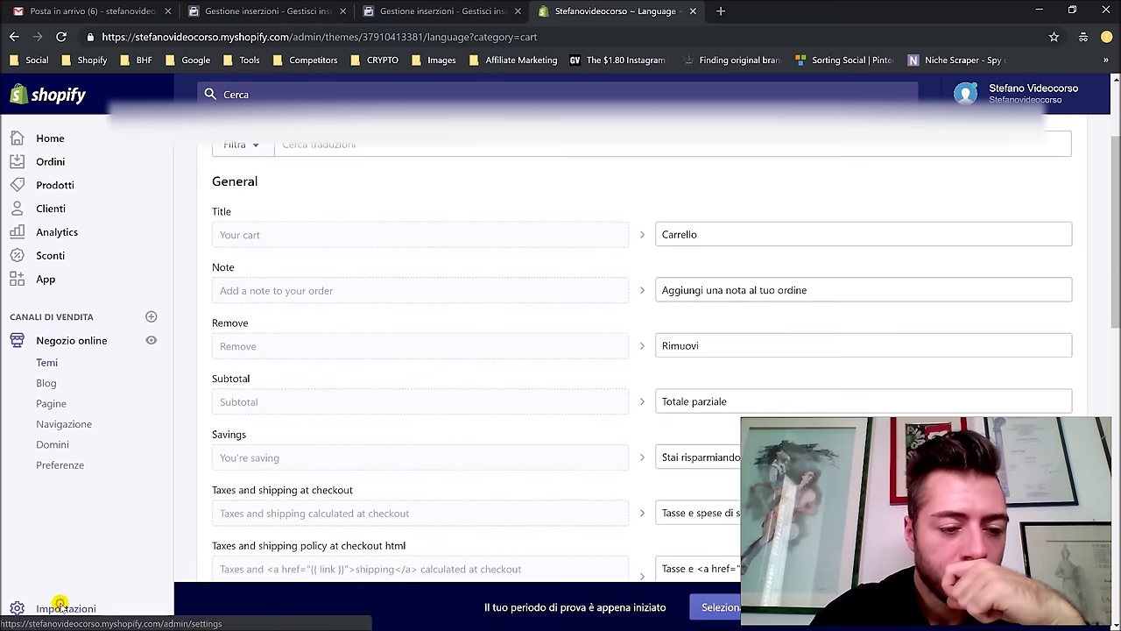
Step: Open the store's shipping settings and review the shipping origin, domestic and rest-of-world zones, rates and saved packages
{"action": "left_click", "coordinate": [31, 606]}
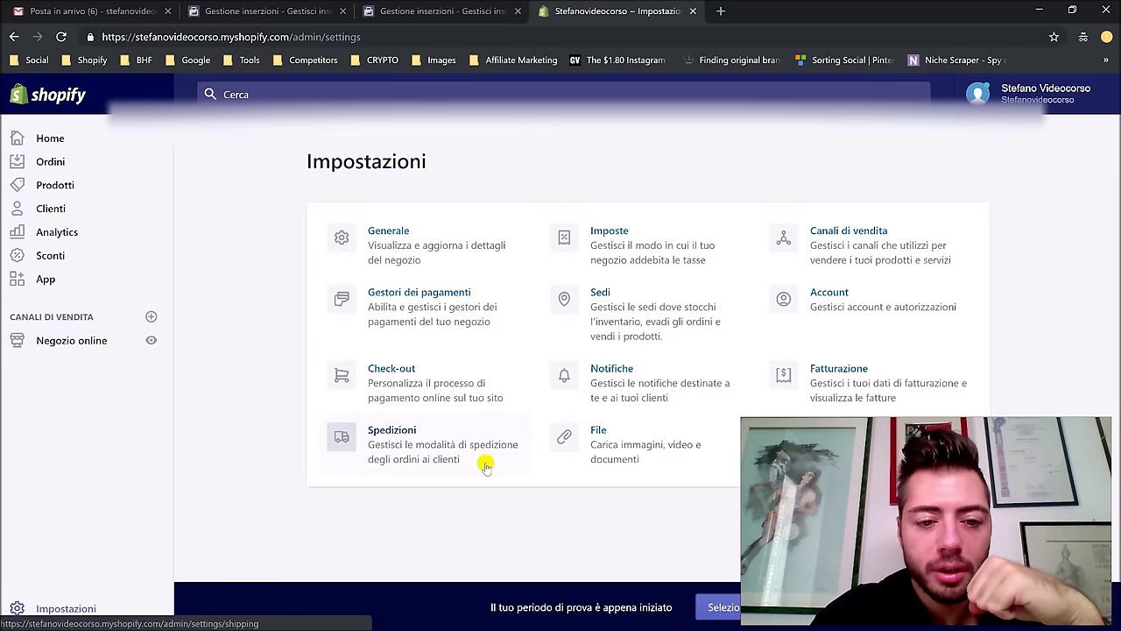
{"action": "left_click", "coordinate": [495, 426]}
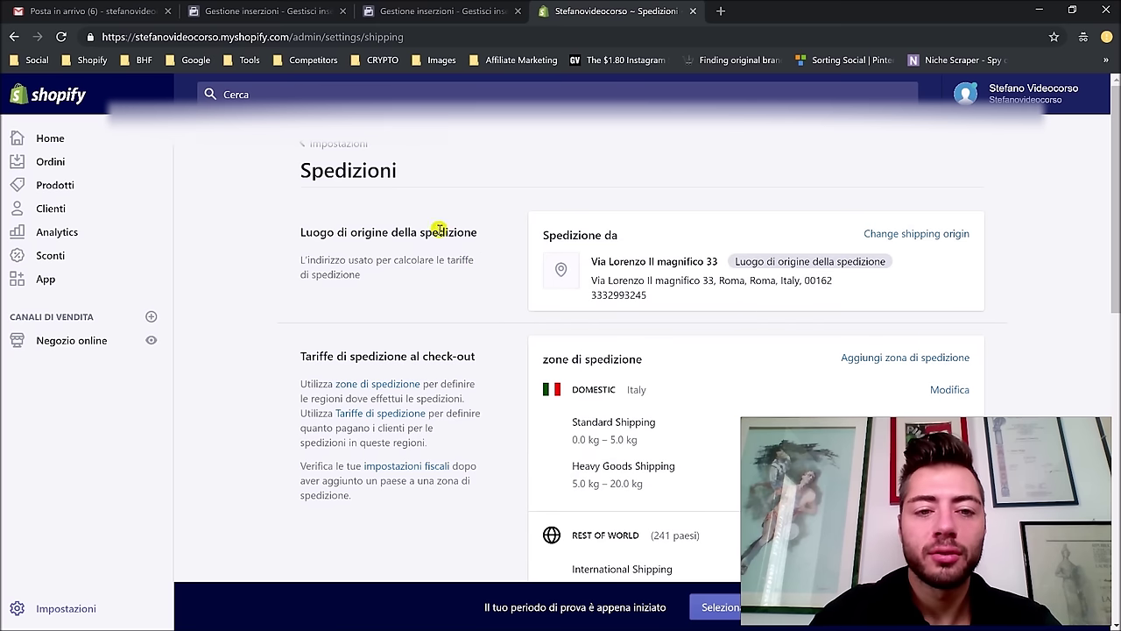
{"action": "scroll", "coordinate": [558, 296], "scroll_direction": "down", "scroll_amount": 1}
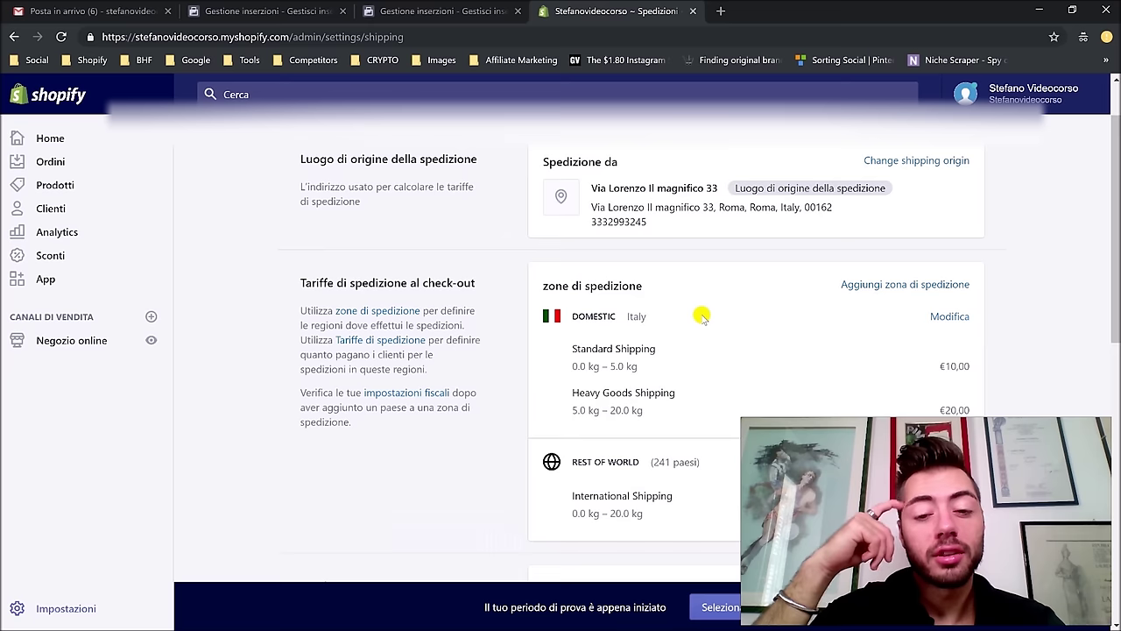
{"action": "scroll", "coordinate": [806, 360], "scroll_direction": "down", "scroll_amount": 3}
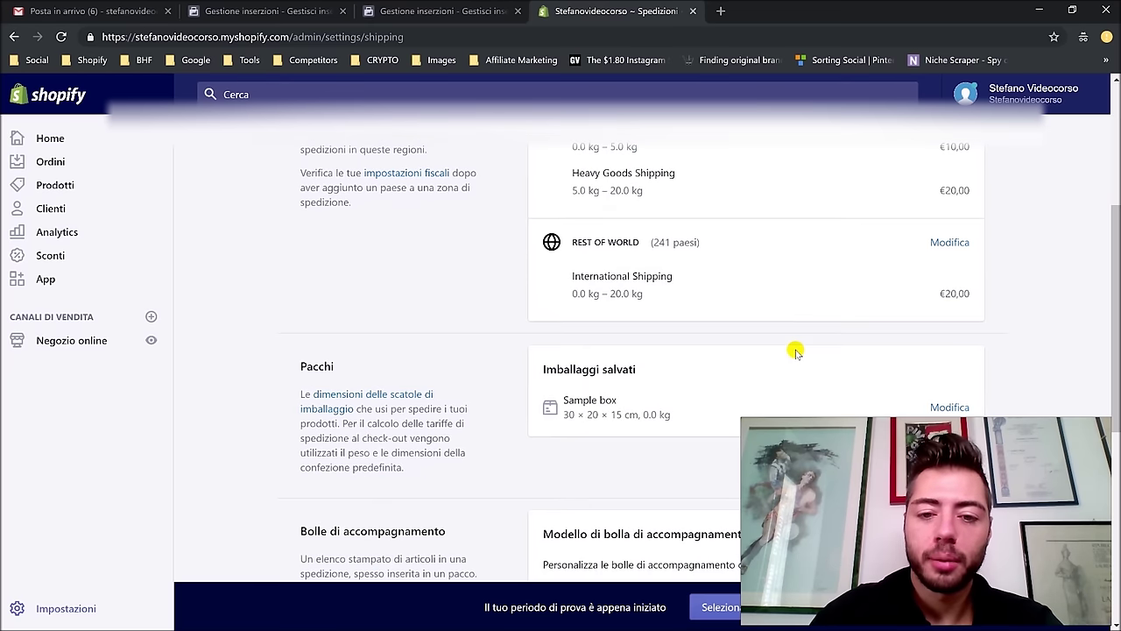
{"action": "scroll", "coordinate": [814, 246], "scroll_direction": "up", "scroll_amount": 4}
{"action": "scroll", "coordinate": [613, 319], "scroll_direction": "down", "scroll_amount": 3}
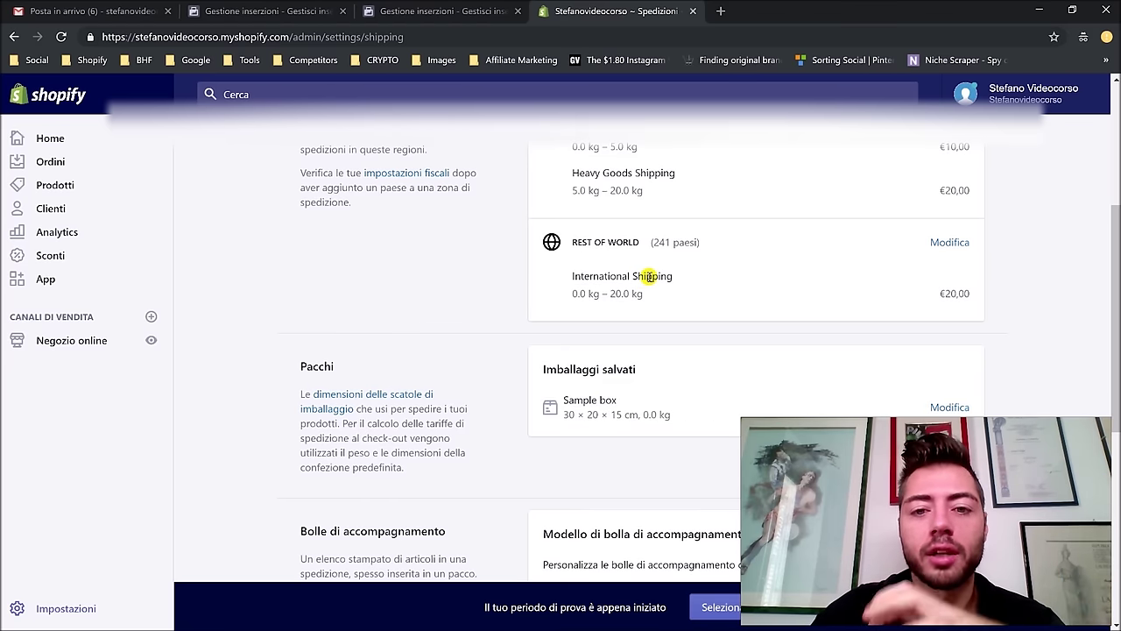
Step: Open the Domestic shipping zone for Italy and review its countries, price-based, weight-based and calculated rates
{"action": "scroll", "coordinate": [648, 275], "scroll_direction": "up", "scroll_amount": 3}
{"action": "scroll", "coordinate": [601, 254], "scroll_direction": "down", "scroll_amount": 2}
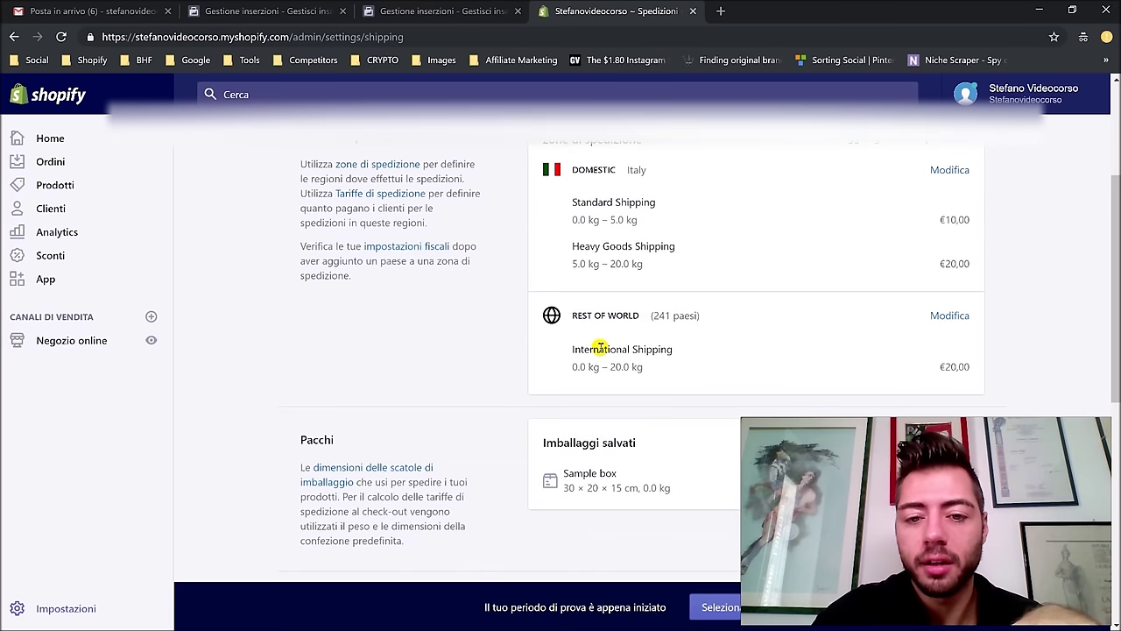
{"action": "triple_click", "coordinate": [600, 347]}
{"action": "left_click", "coordinate": [721, 358]}
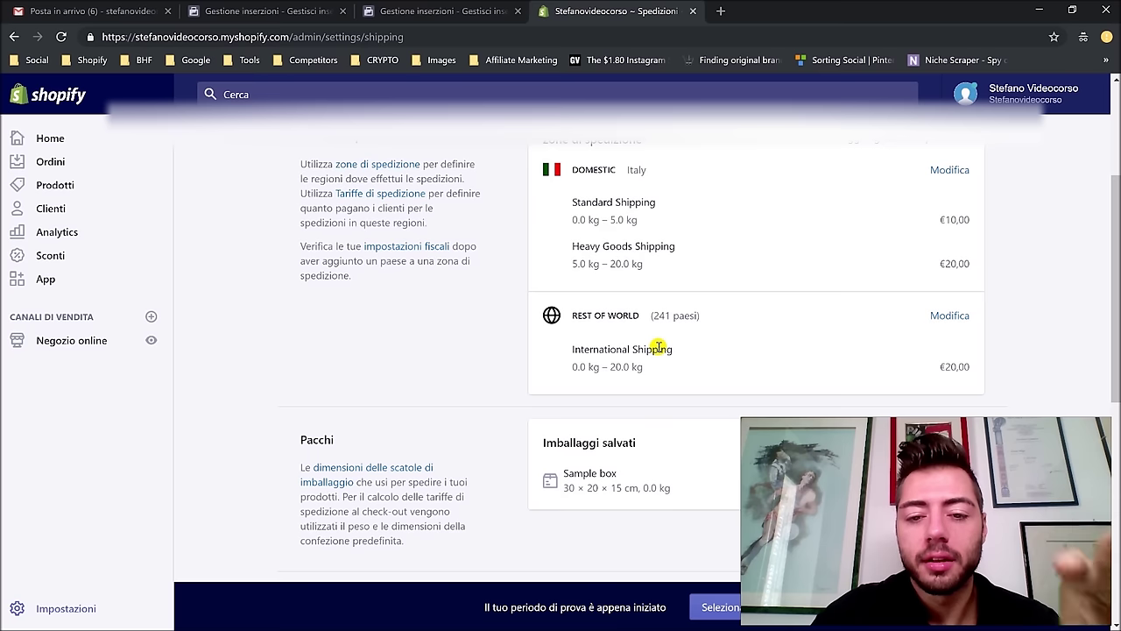
{"action": "left_click", "coordinate": [946, 170]}
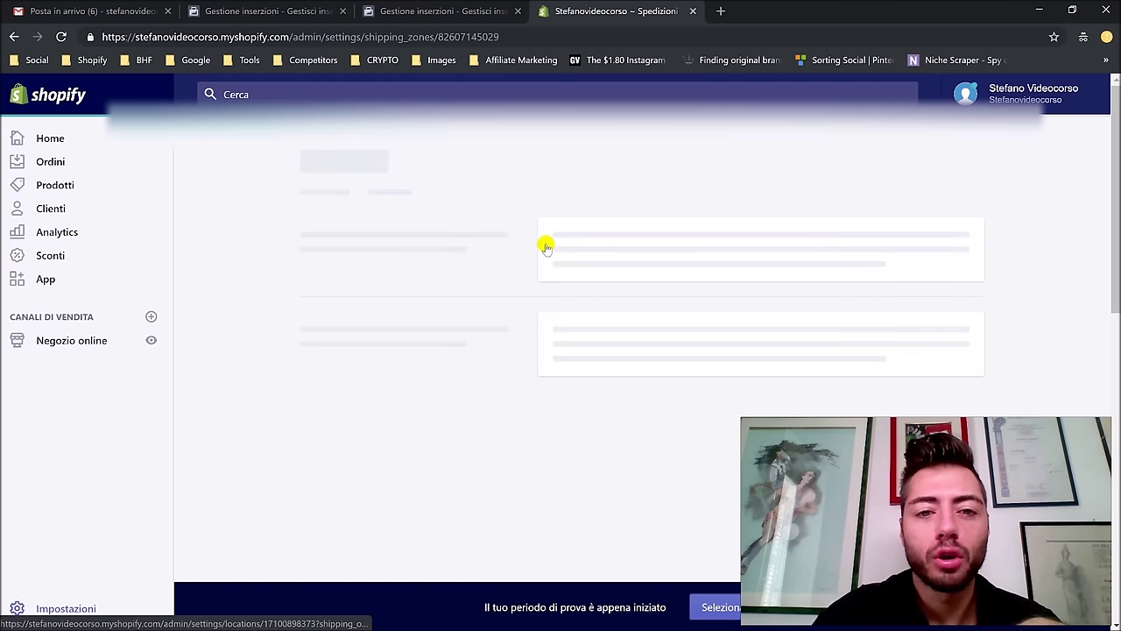
{"action": "scroll", "coordinate": [525, 263], "scroll_direction": "down", "scroll_amount": 2}
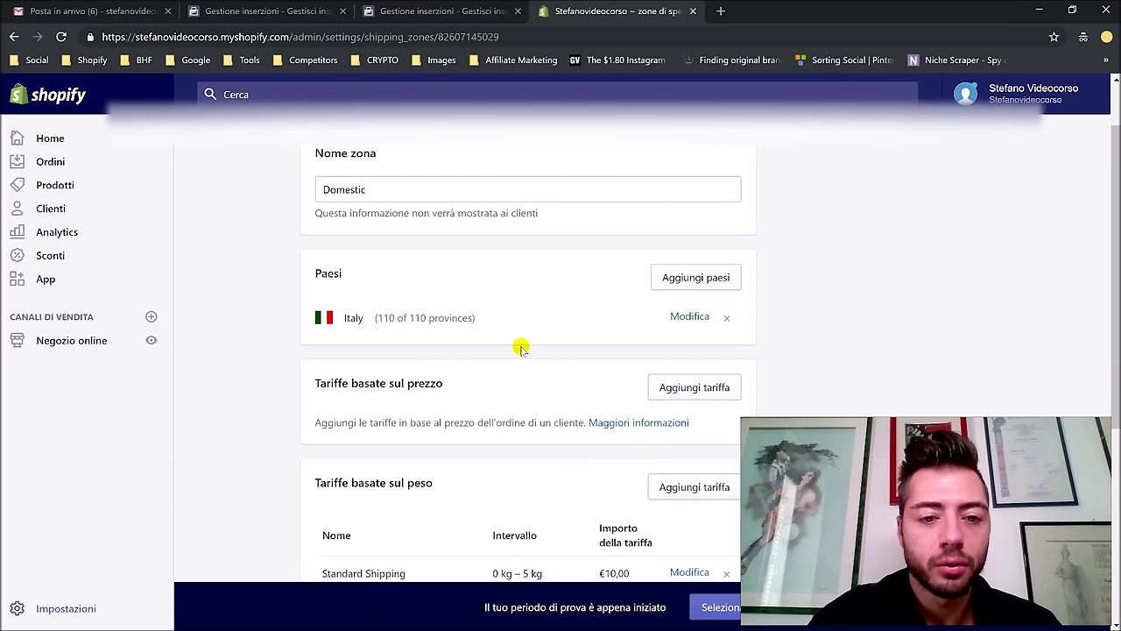
{"action": "scroll", "coordinate": [621, 355], "scroll_direction": "down", "scroll_amount": 2}
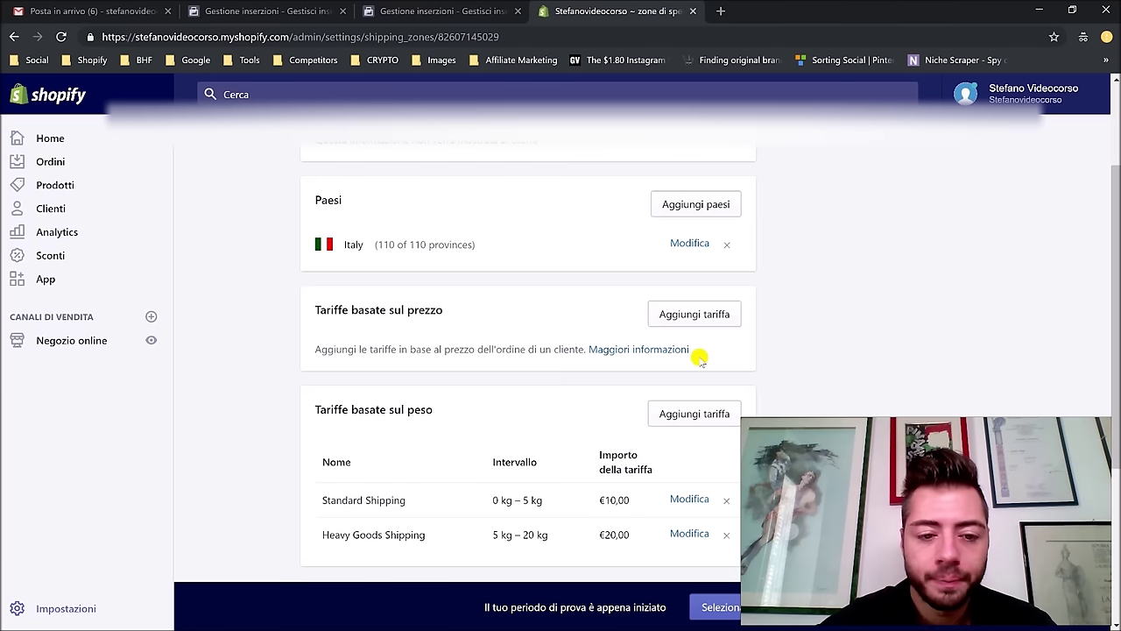
{"action": "scroll", "coordinate": [465, 388], "scroll_direction": "down", "scroll_amount": 2}
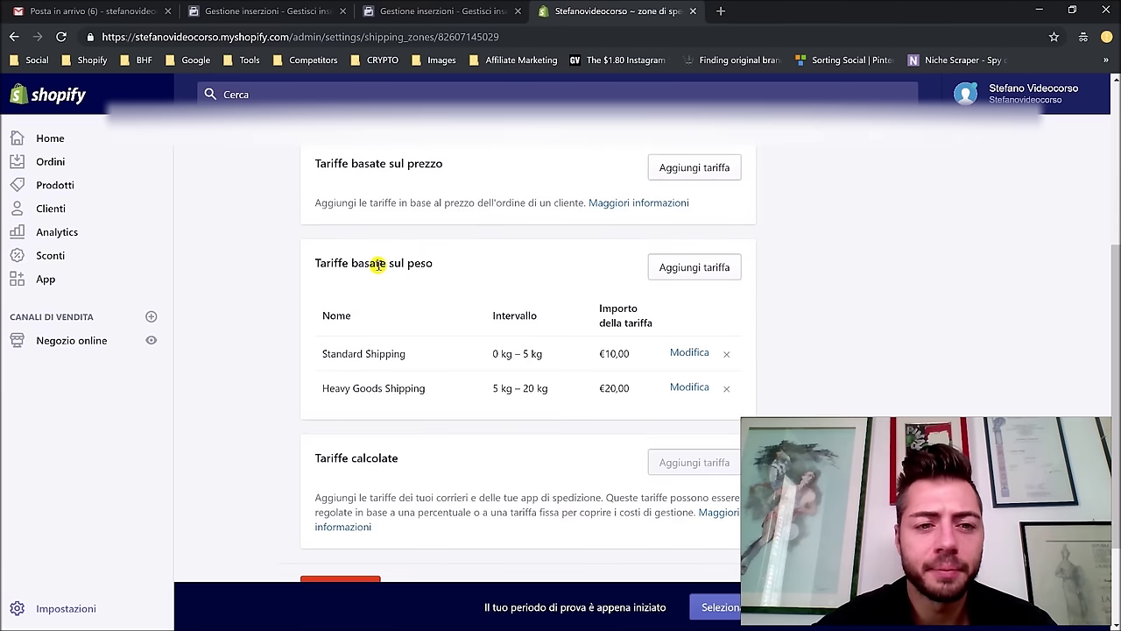
{"action": "scroll", "coordinate": [378, 264], "scroll_direction": "up", "scroll_amount": 1}
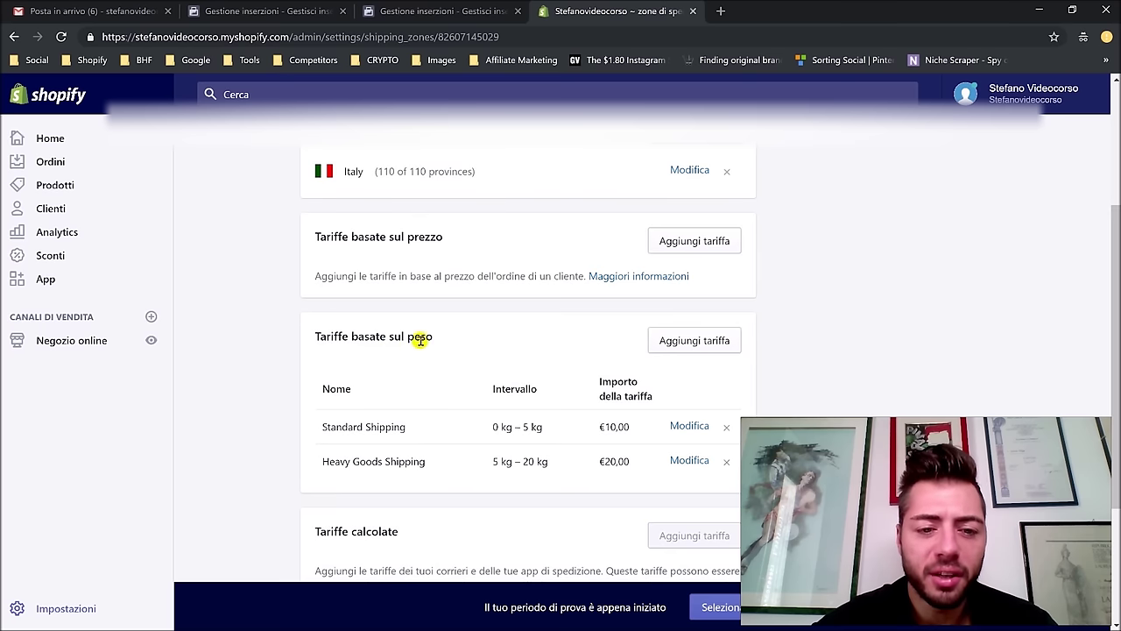
{"action": "scroll", "coordinate": [420, 342], "scroll_direction": "down", "scroll_amount": 2}
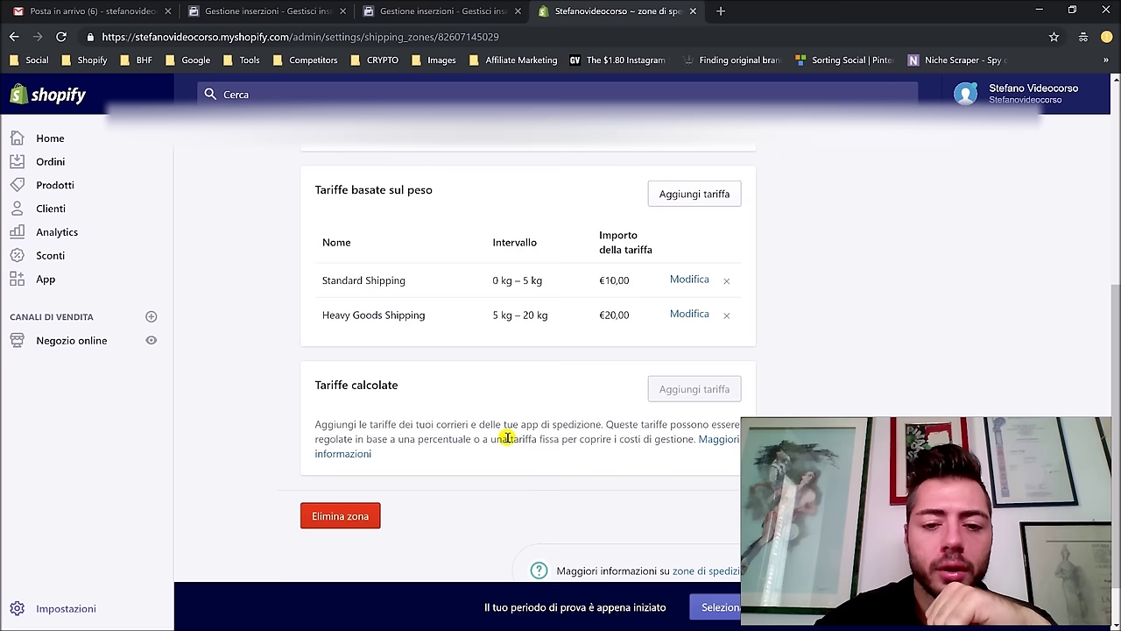
{"action": "scroll", "coordinate": [531, 408], "scroll_direction": "up", "scroll_amount": 1}
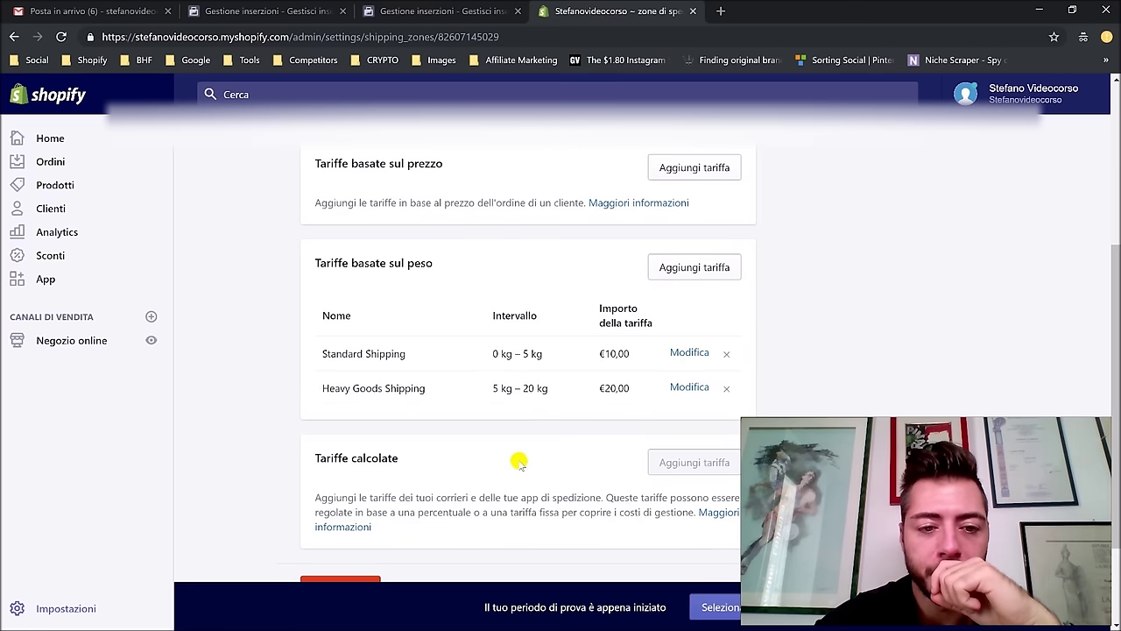
{"action": "scroll", "coordinate": [519, 462], "scroll_direction": "up", "scroll_amount": 3}
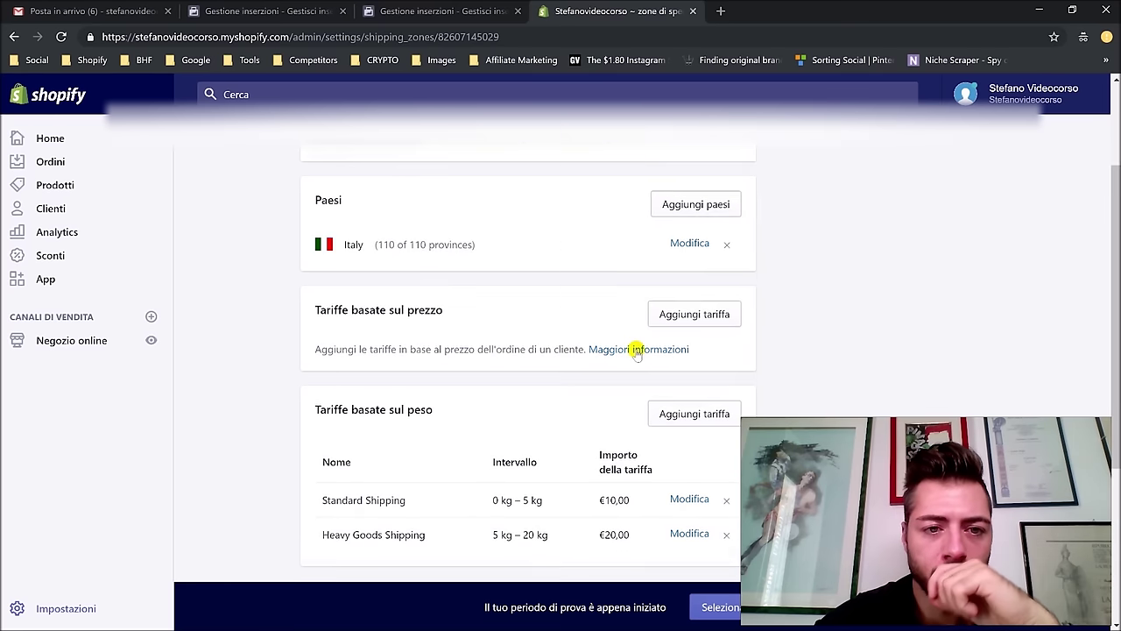
Step: Start a new price-based rate for the Domestic zone and name it "Spedizione Gratuita"
{"action": "left_click", "coordinate": [691, 313]}
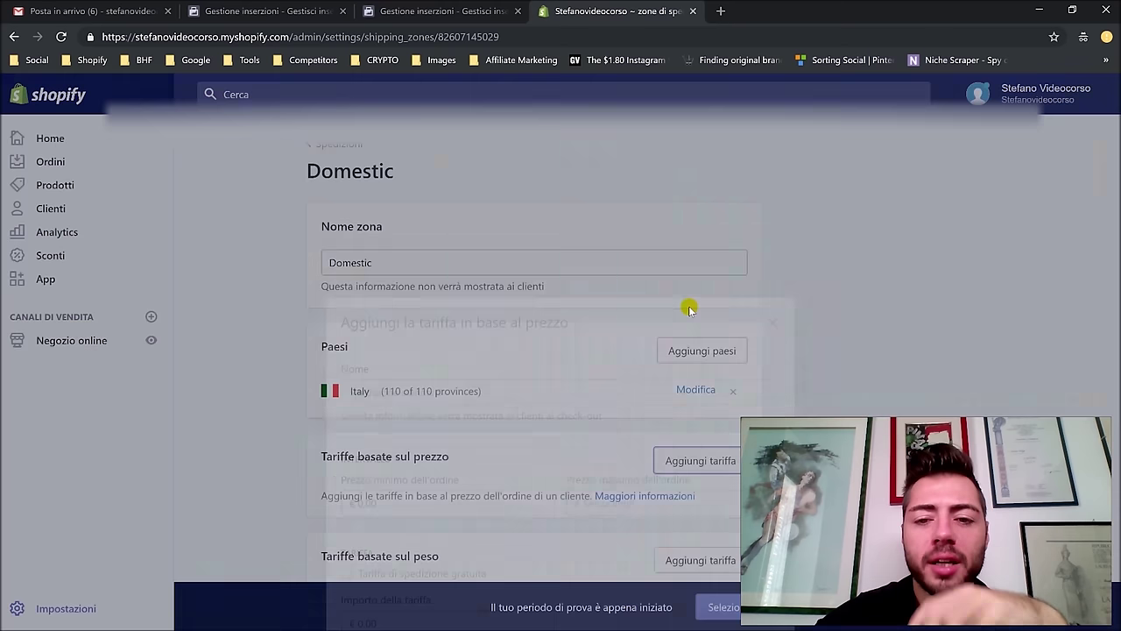
{"action": "left_click", "coordinate": [519, 267]}
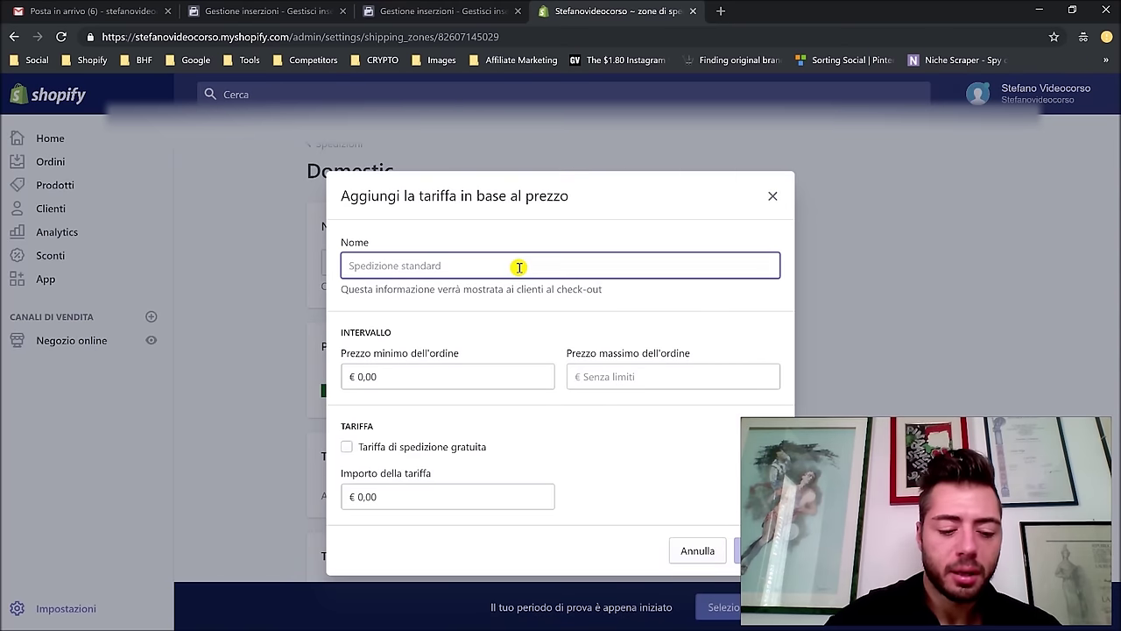
{"action": "type", "text": "P"}
{"action": "key", "text": "BackSpace"}
{"action": "type", "text": "Spedio"}
{"action": "key", "text": "BackSpace"}
{"action": "type", "text": "z"}
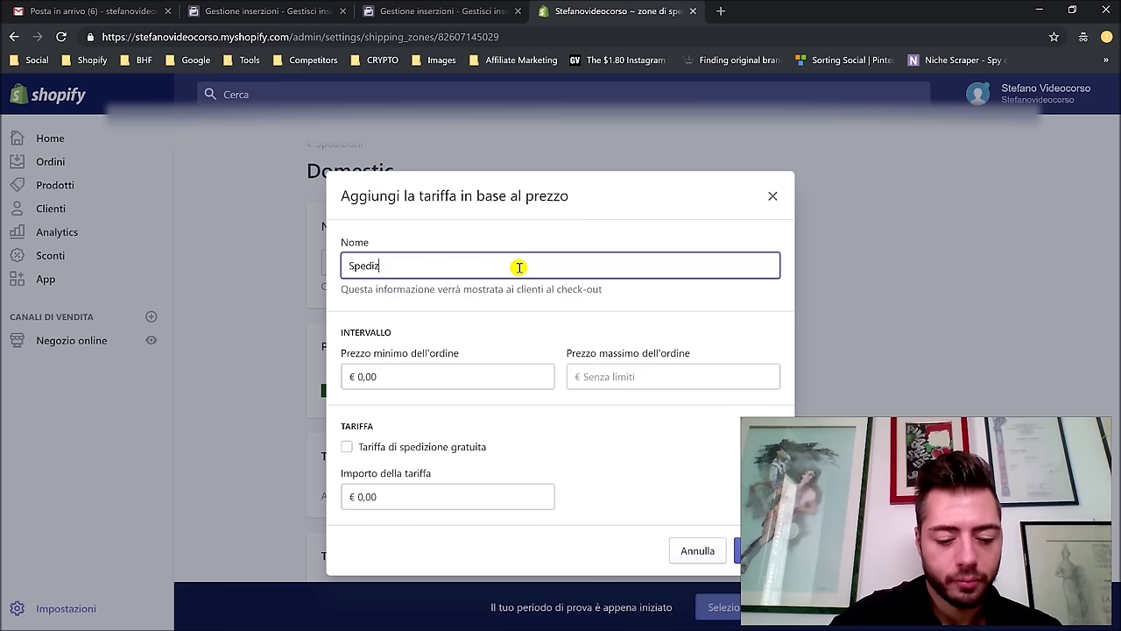
{"action": "type", "text": "ione Gratuita"}
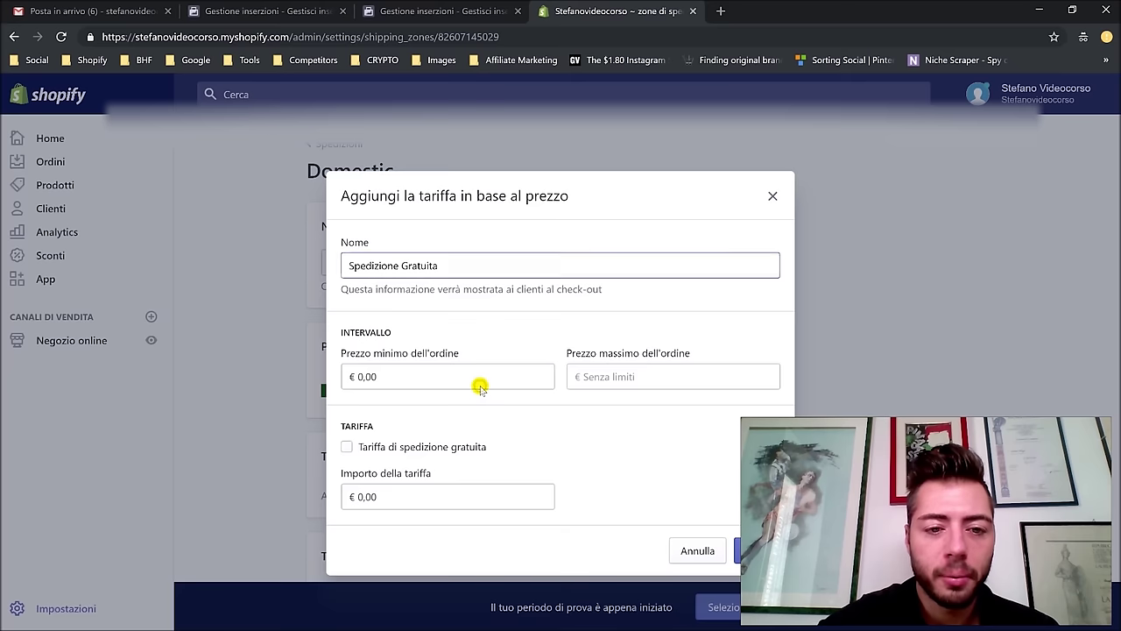
Step: Set the rate's minimum order price to €0,01, mark it as free shipping, and add it to the zone
{"action": "left_click", "coordinate": [479, 384]}
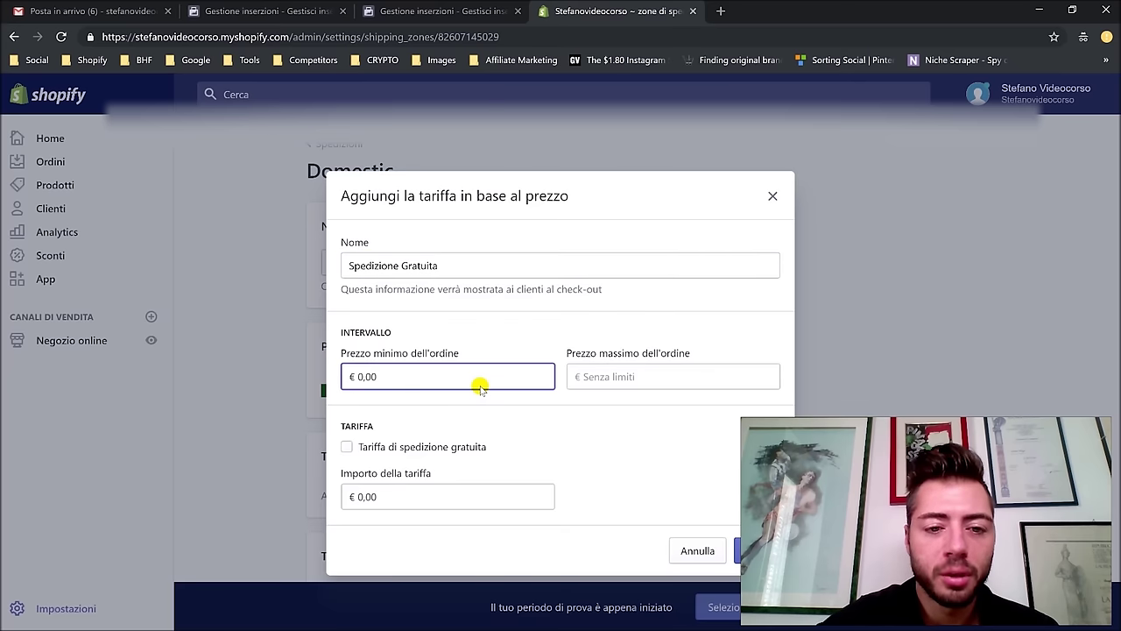
{"action": "type", "text": "1"}
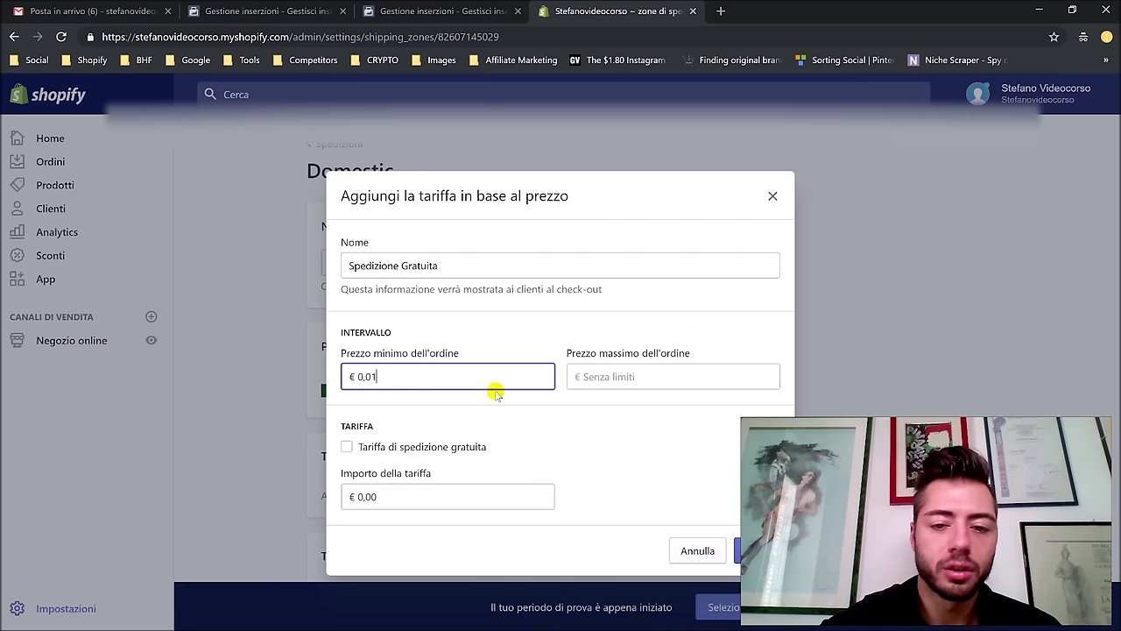
{"action": "left_click", "coordinate": [448, 452]}
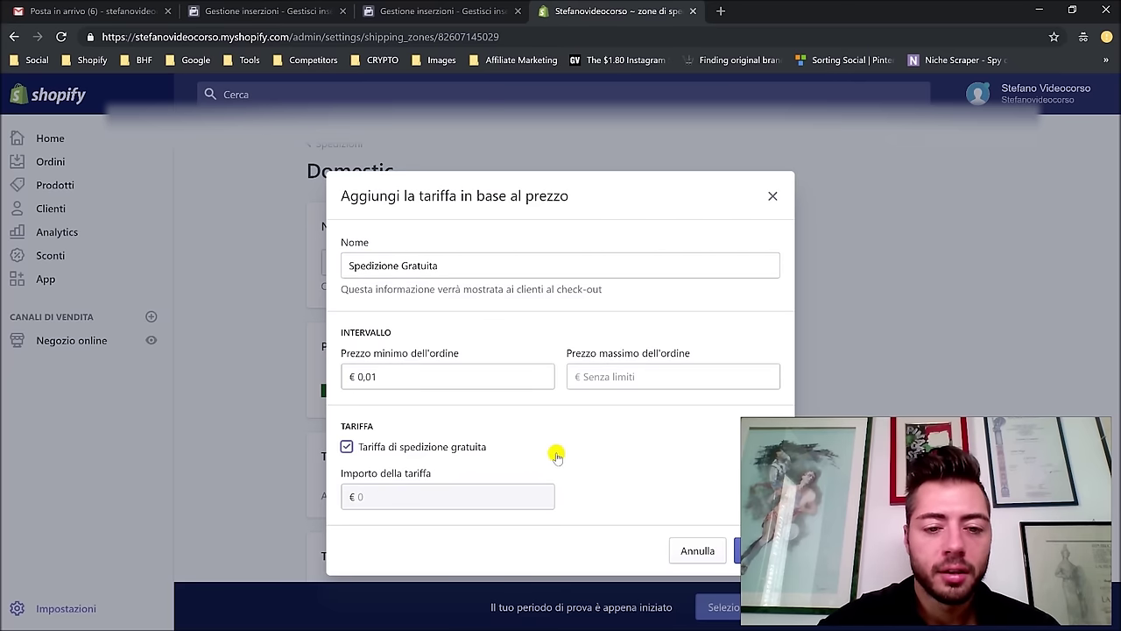
{"action": "left_click", "coordinate": [738, 547]}
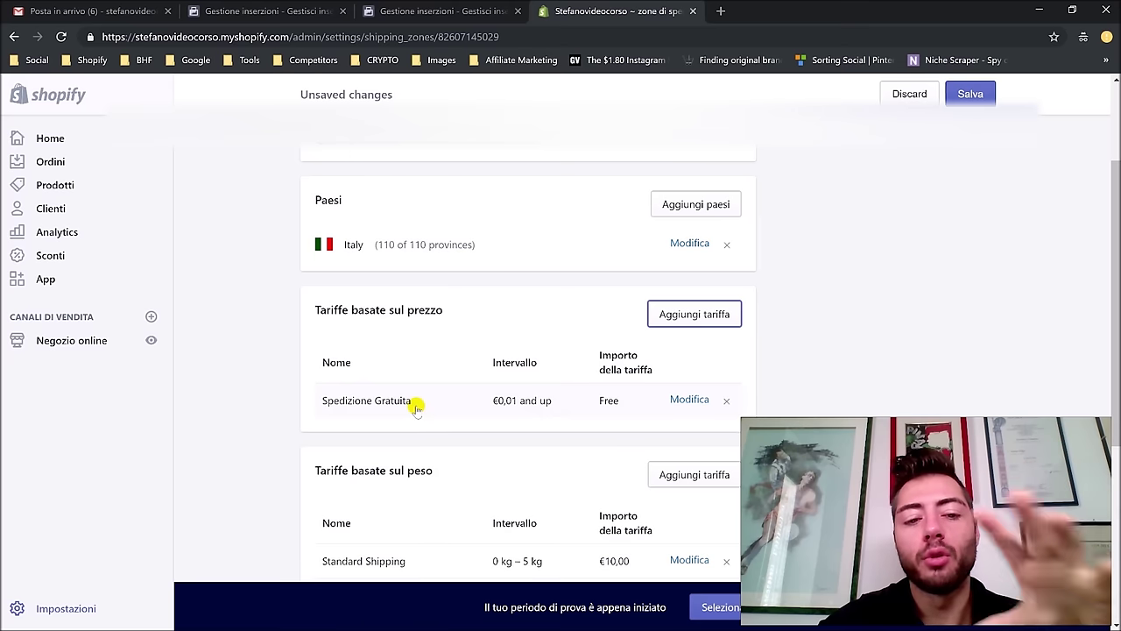
{"action": "left_click_drag", "start_coordinate": [422, 402], "coordinate": [300, 398]}
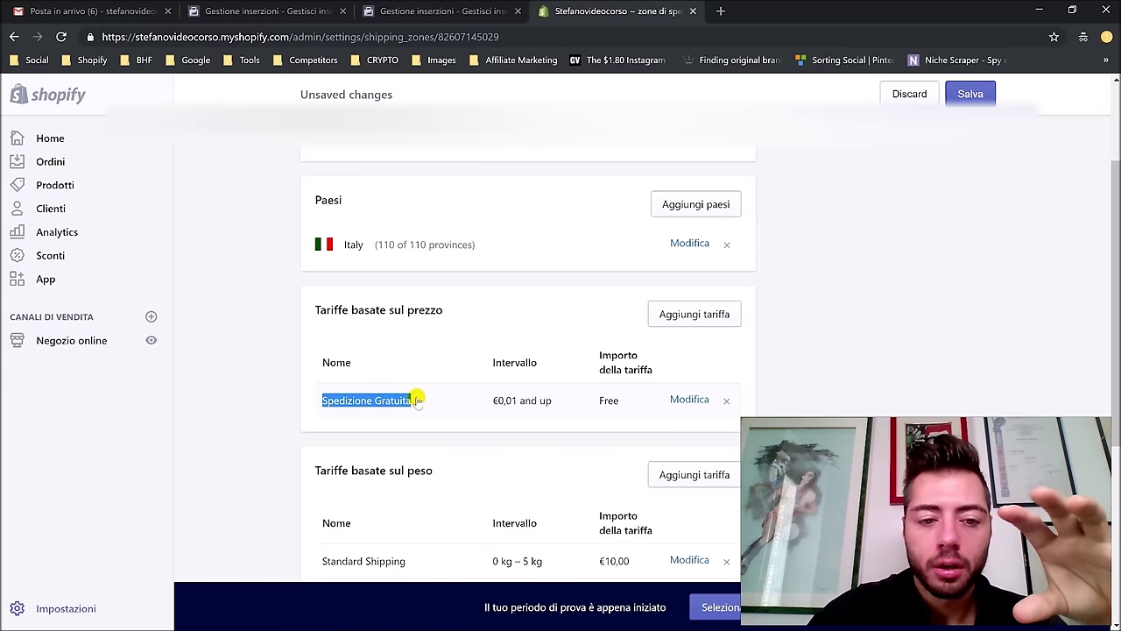
{"action": "left_click", "coordinate": [425, 430]}
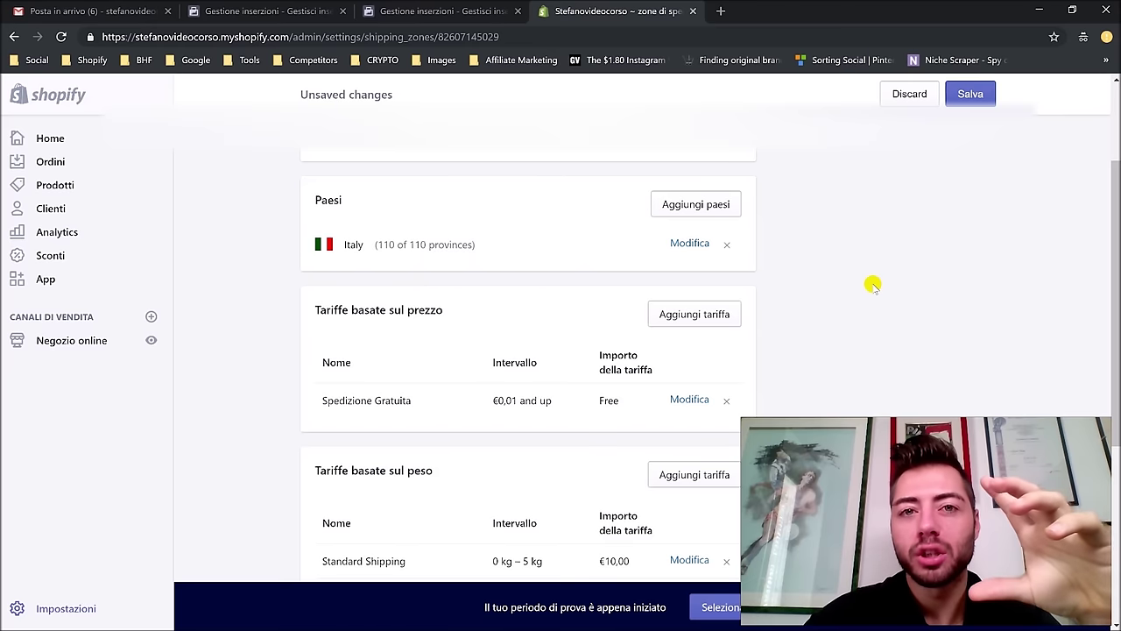
Step: Edit the Spedizione Gratuita rate so its minimum order price is €50
{"action": "scroll", "coordinate": [761, 401], "scroll_direction": "down", "scroll_amount": 1}
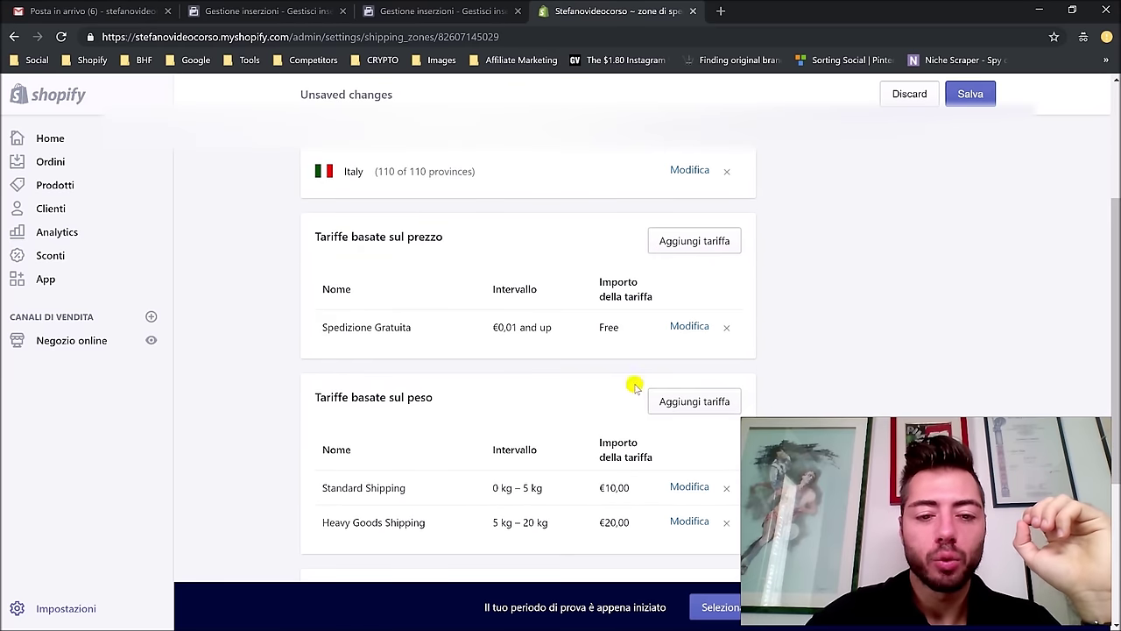
{"action": "left_click", "coordinate": [691, 328]}
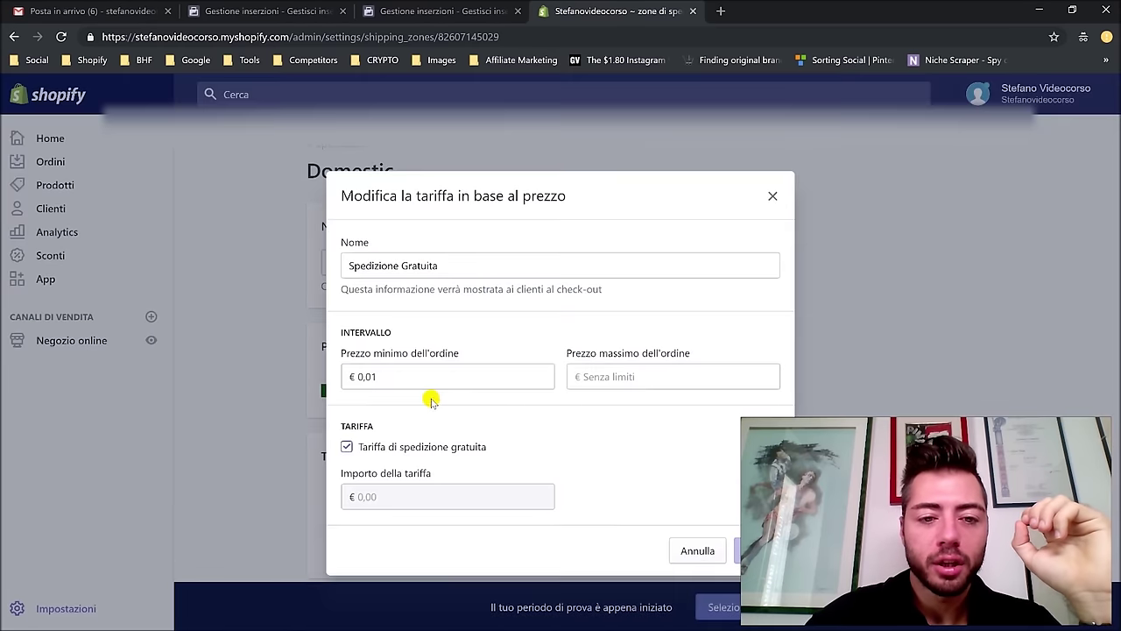
{"action": "left_click_drag", "start_coordinate": [380, 376], "coordinate": [359, 372]}
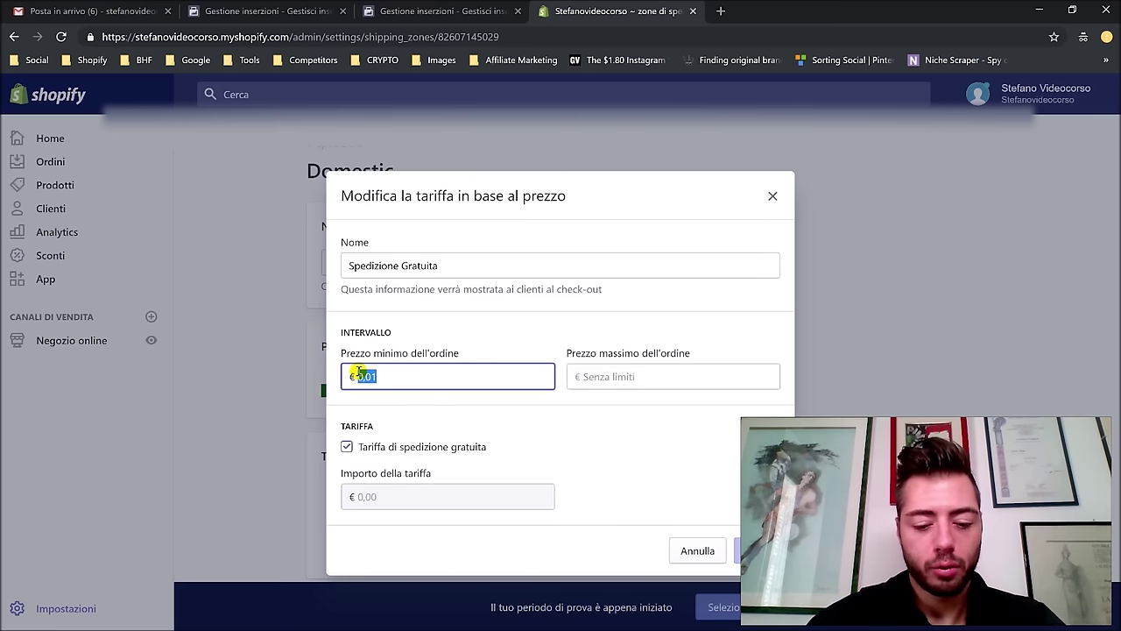
{"action": "type", "text": "50"}
{"action": "left_click", "coordinate": [737, 549]}
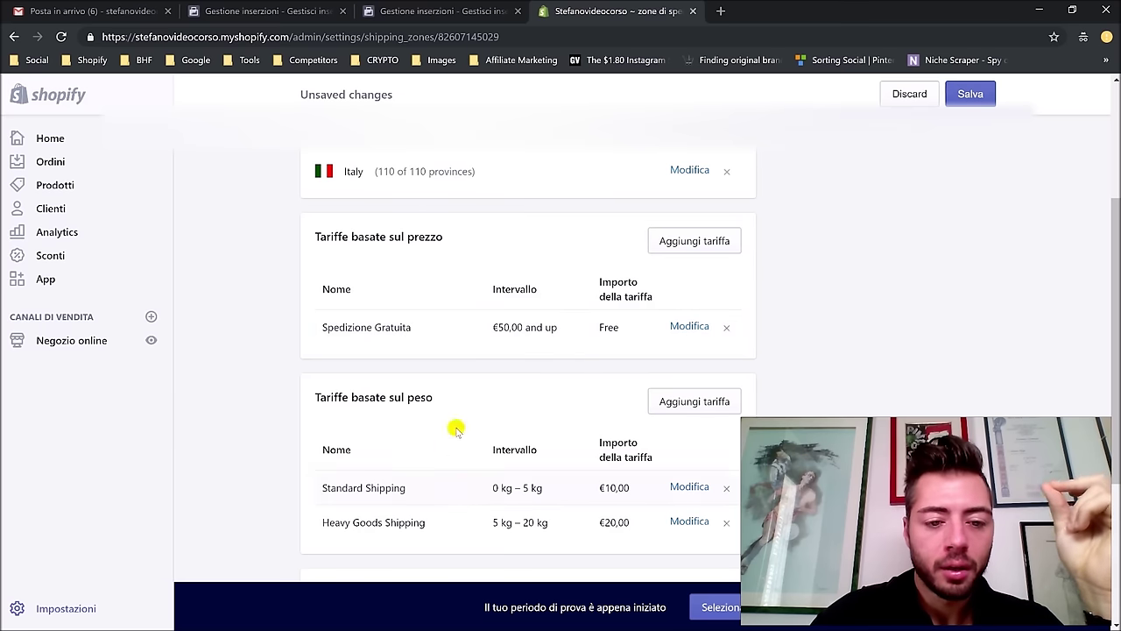
Step: Start another price-based rate covering orders from a minimum of €0,01 to a maximum of €50
{"action": "left_click", "coordinate": [723, 240]}
{"action": "left_click", "coordinate": [469, 379]}
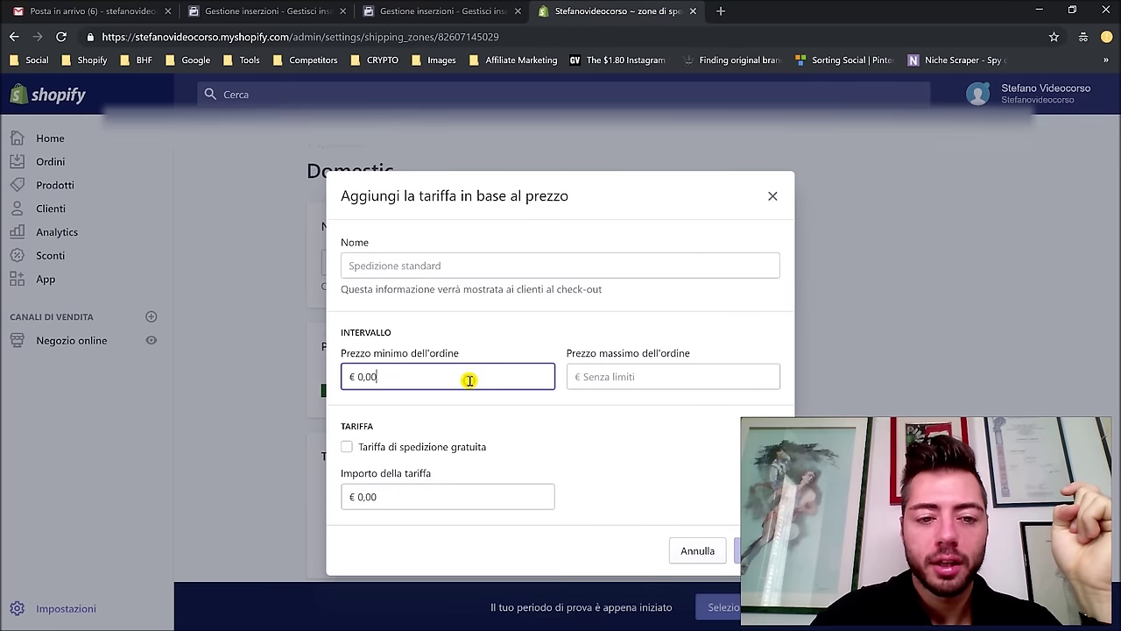
{"action": "key", "text": "BackSpace"}
{"action": "type", "text": "1"}
{"action": "left_click", "coordinate": [583, 413]}
{"action": "type", "text": "50"}
{"action": "left_click", "coordinate": [638, 456]}
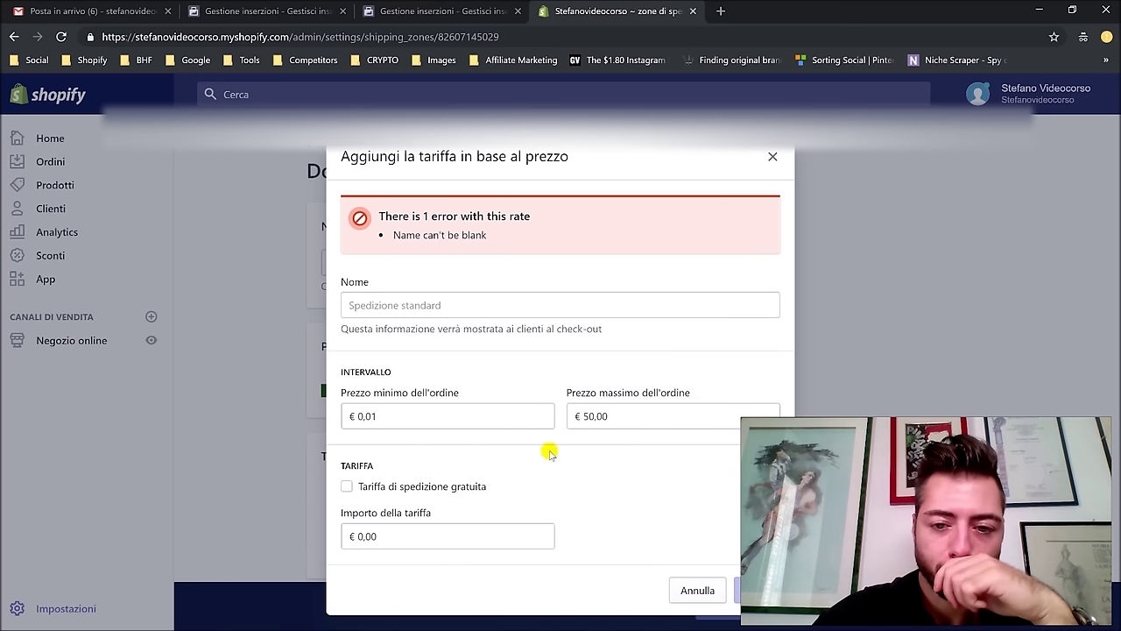
Step: Name the new rate "Spedizione Standard", set its amount to €5, and add it to the zone
{"action": "left_click", "coordinate": [443, 302]}
{"action": "type", "text": "Spedizione Standard"}
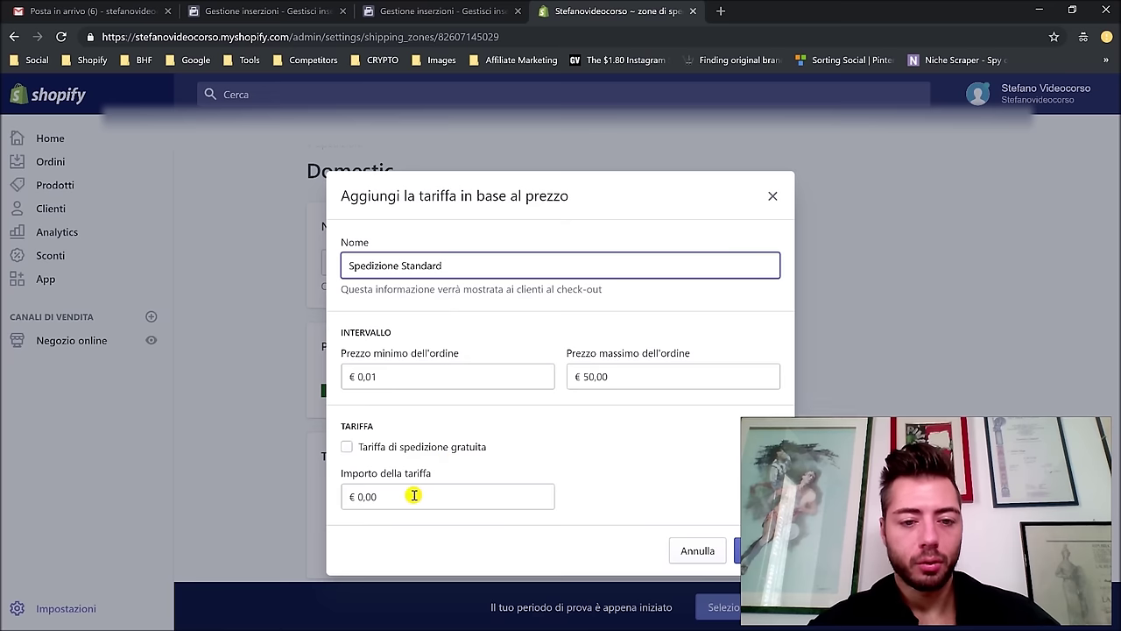
{"action": "left_click", "coordinate": [414, 496]}
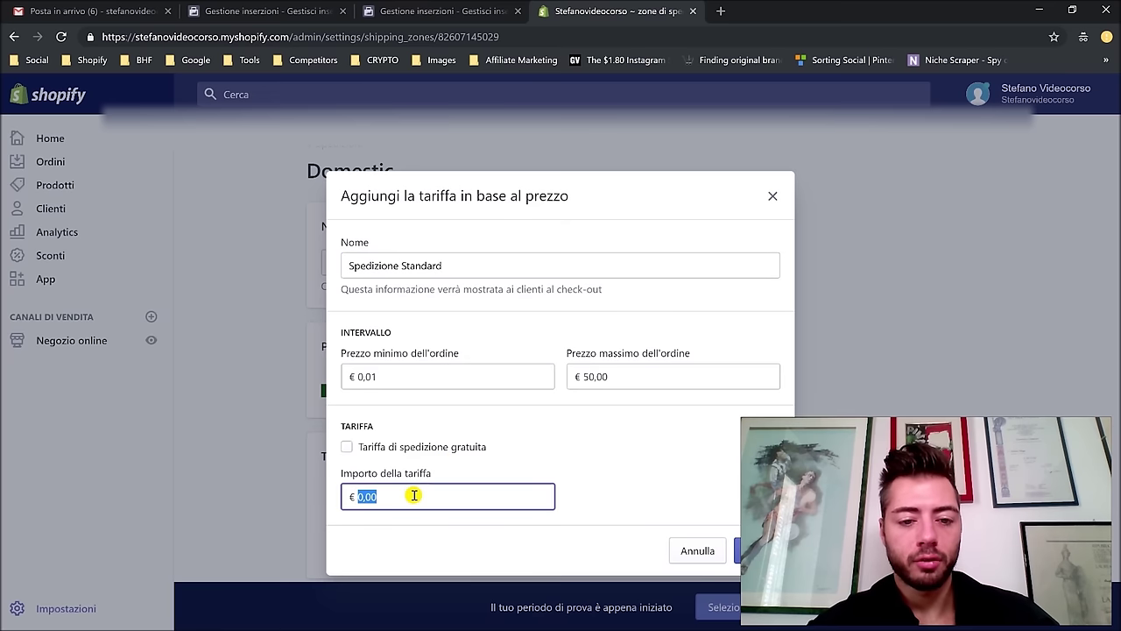
{"action": "type", "text": "5"}
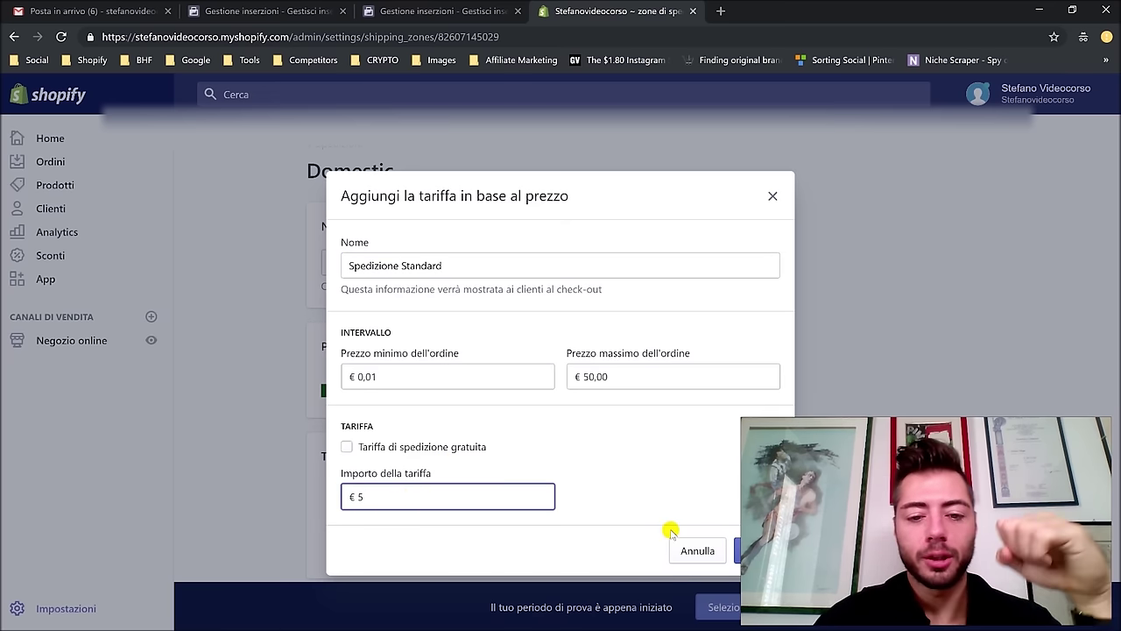
{"action": "left_click", "coordinate": [737, 549]}
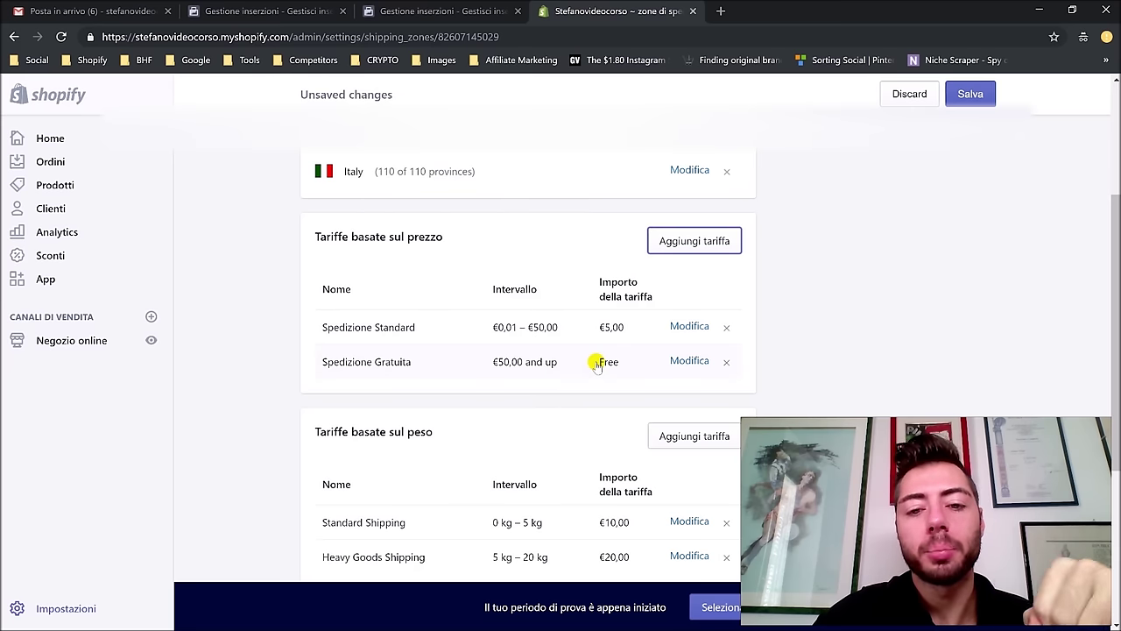
{"action": "left_click", "coordinate": [839, 316]}
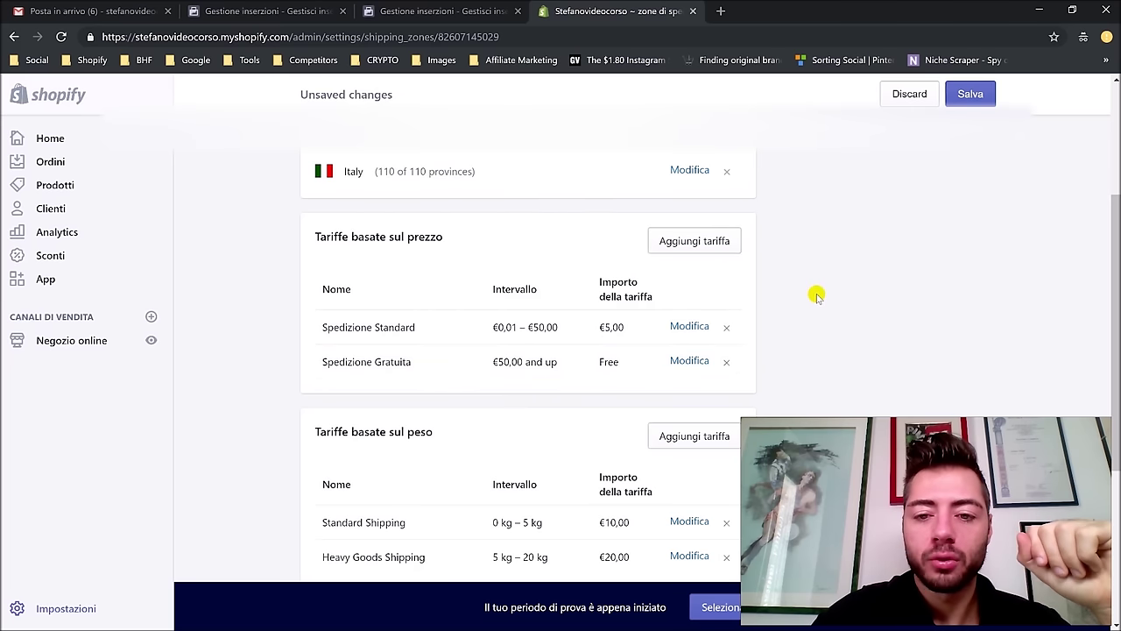
Step: Remove the Standard Shipping rate from the Domestic zone's weight-based rates
{"action": "scroll", "coordinate": [816, 296], "scroll_direction": "down", "scroll_amount": 2}
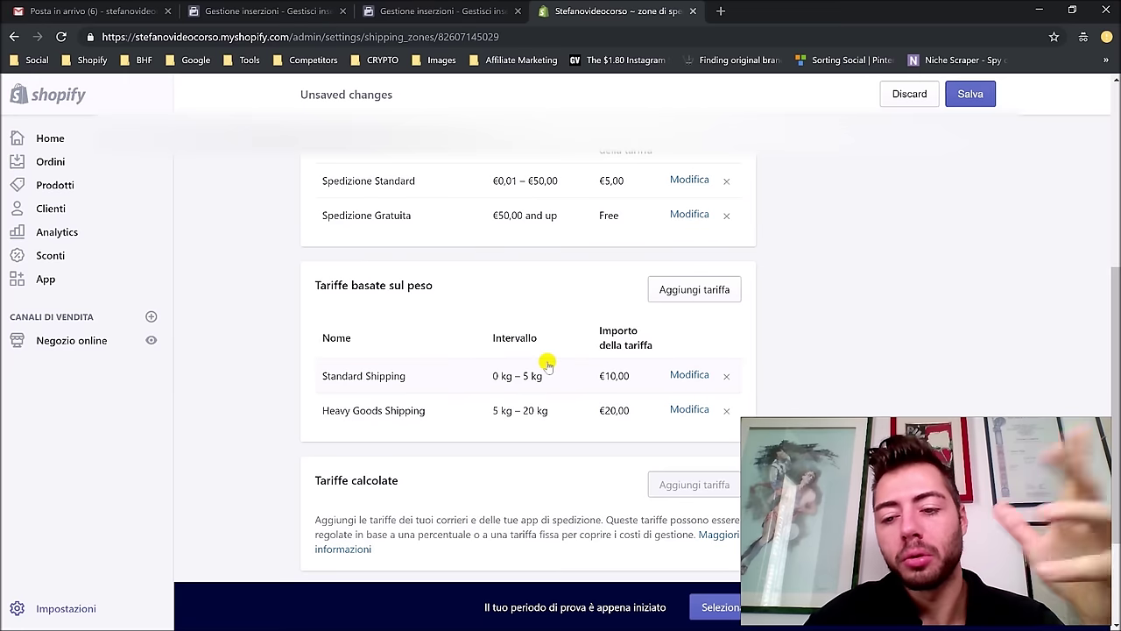
{"action": "scroll", "coordinate": [470, 254], "scroll_direction": "up", "scroll_amount": 3}
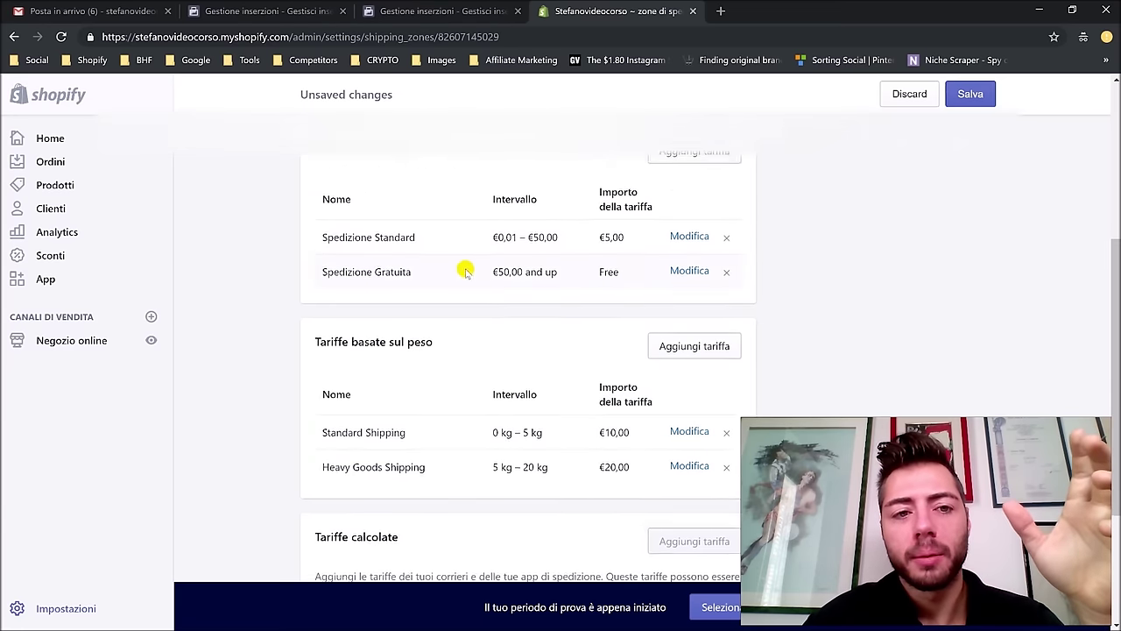
{"action": "scroll", "coordinate": [570, 329], "scroll_direction": "down", "scroll_amount": 1}
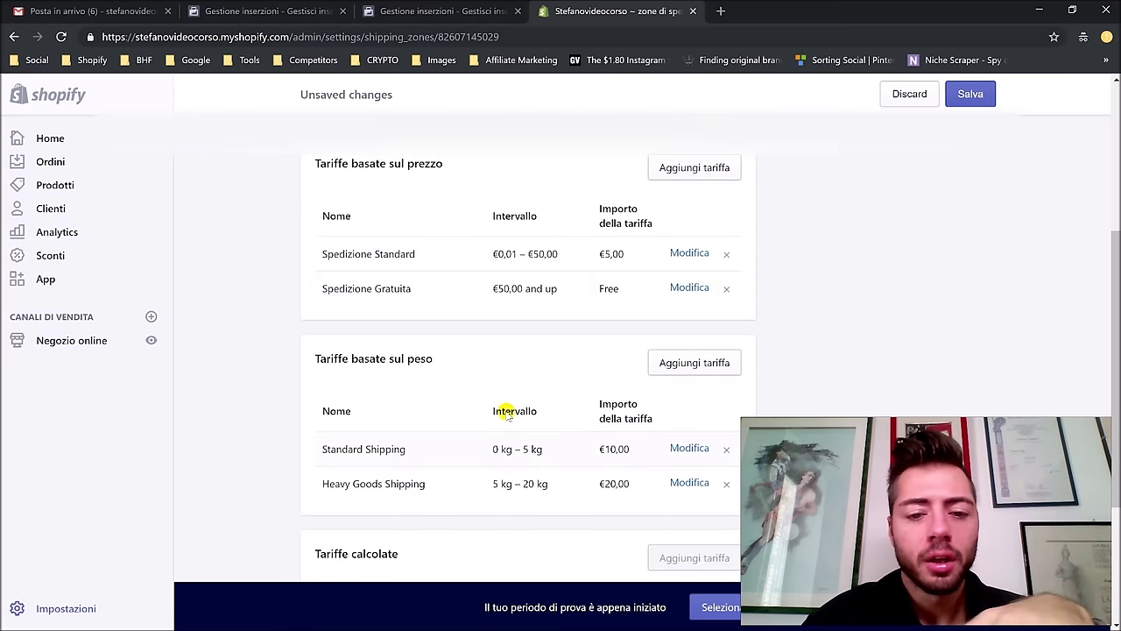
{"action": "left_click", "coordinate": [726, 450]}
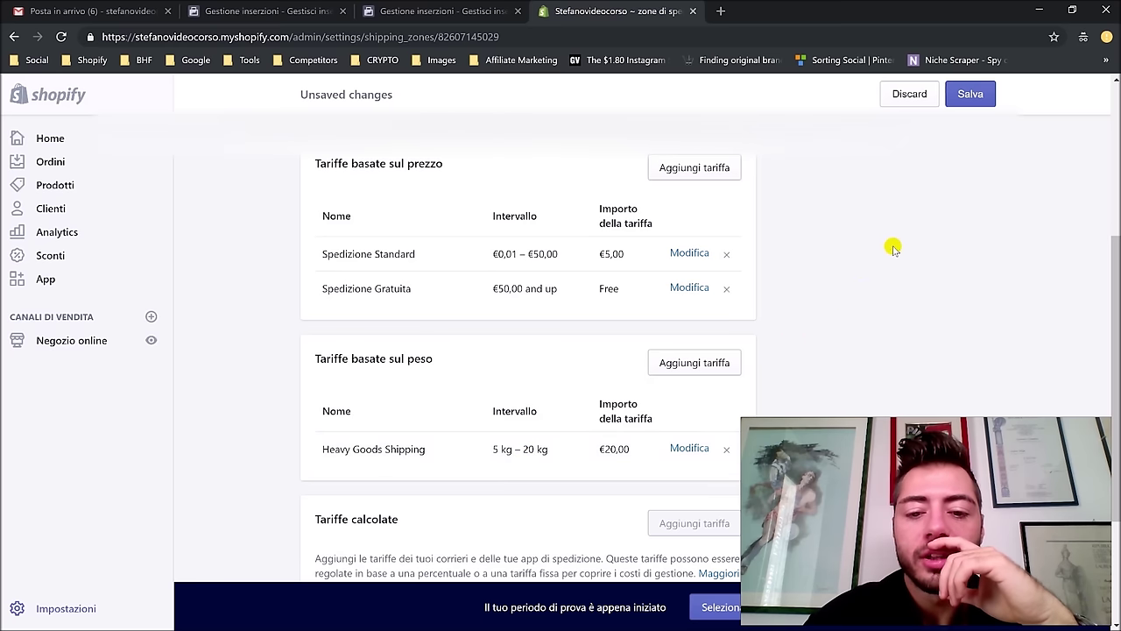
Step: Rename the weight-based Heavy Goods Shipping rate in the Domestic zone to "Spedizione Standard"
{"action": "left_click", "coordinate": [984, 101]}
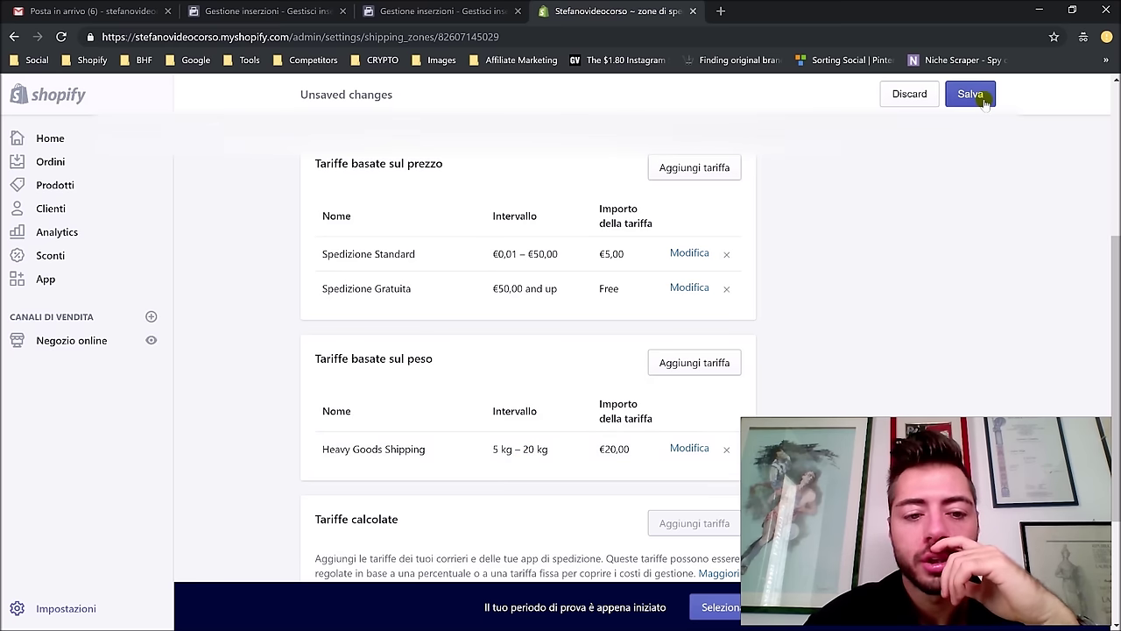
{"action": "left_click", "coordinate": [689, 448]}
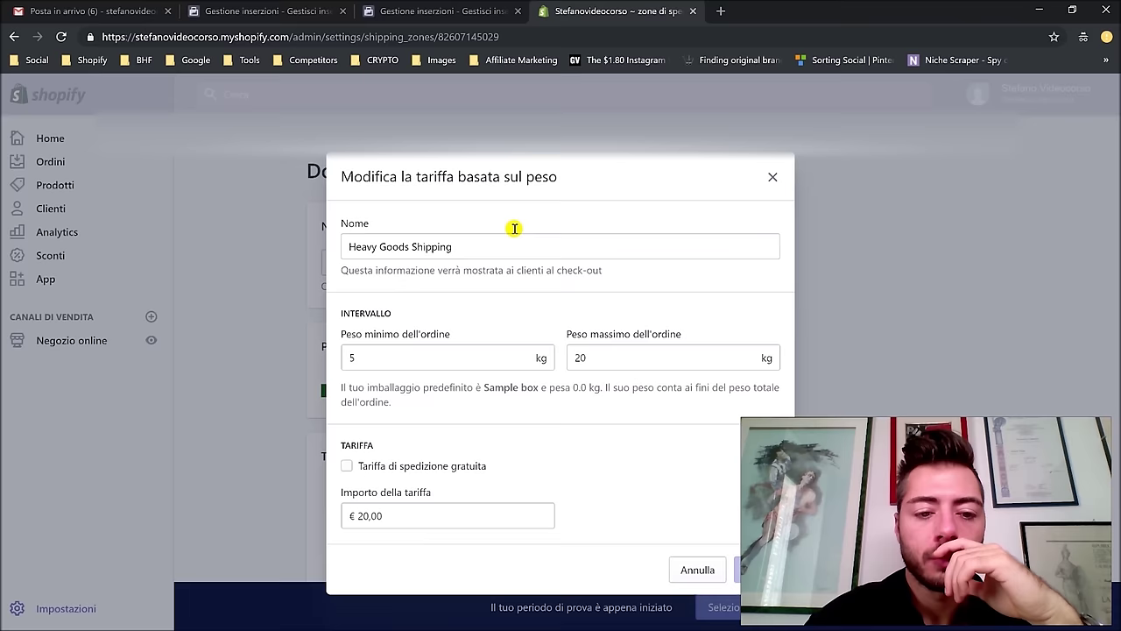
{"action": "triple_click", "coordinate": [468, 244]}
{"action": "type", "text": "Spedizi"}
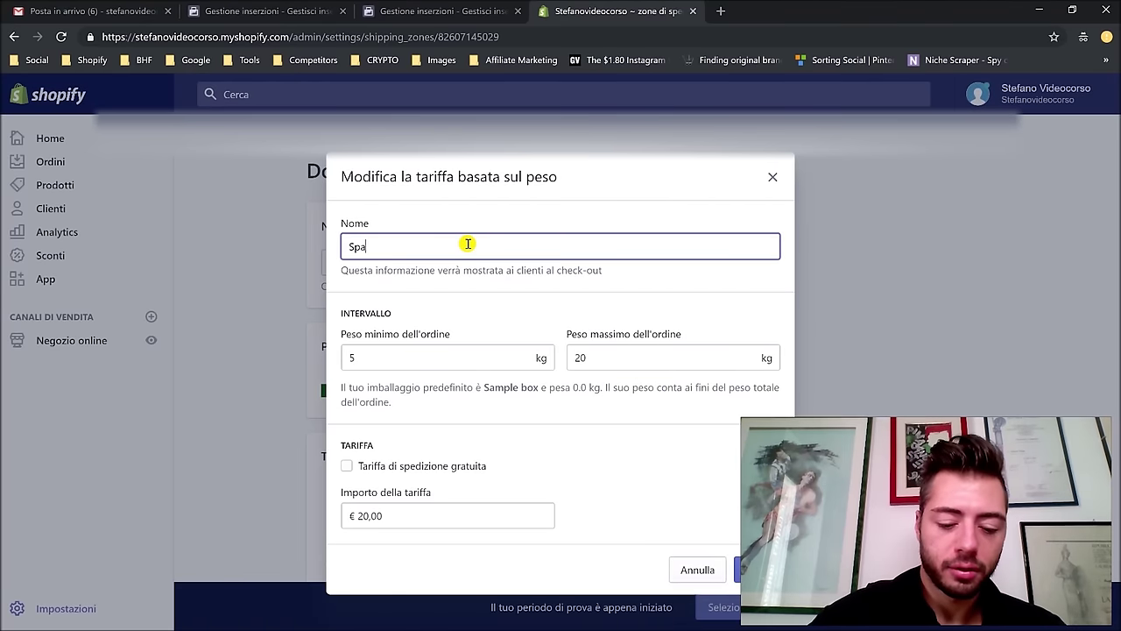
{"action": "type", "text": "one "}
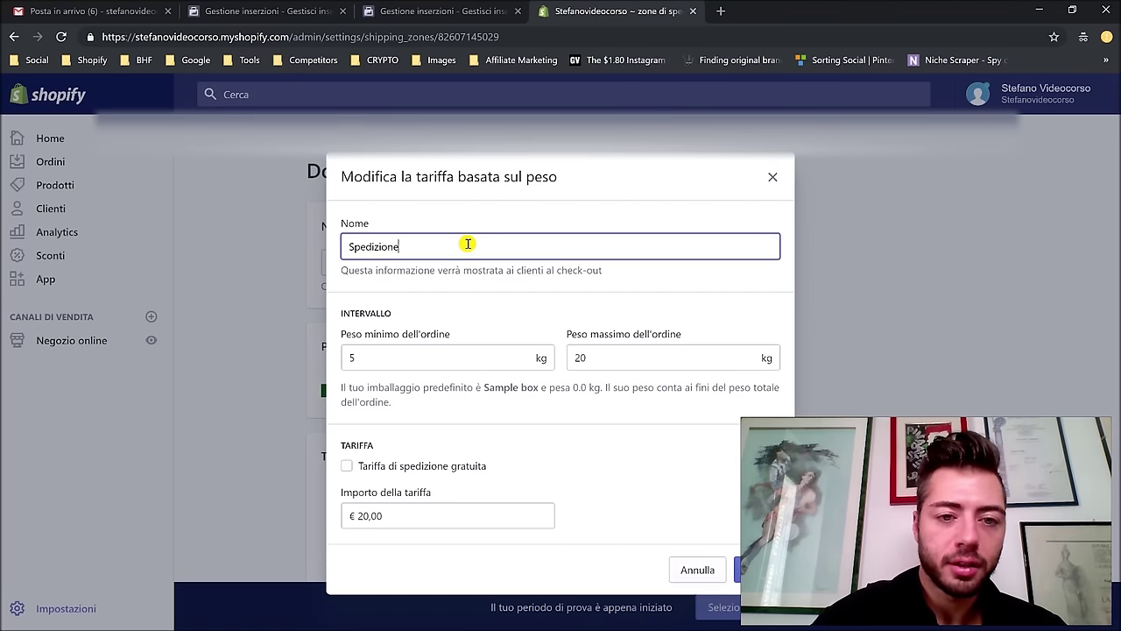
{"action": "type", "text": "Gratuita"}
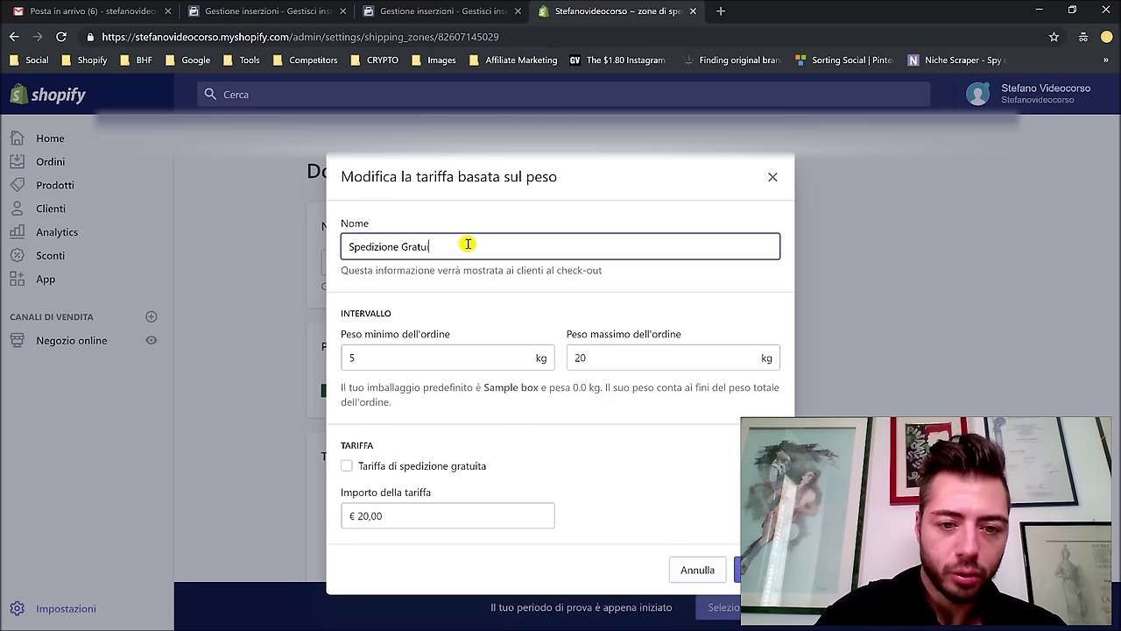
{"action": "double_click", "coordinate": [419, 249]}
{"action": "type", "text": "Sta"}
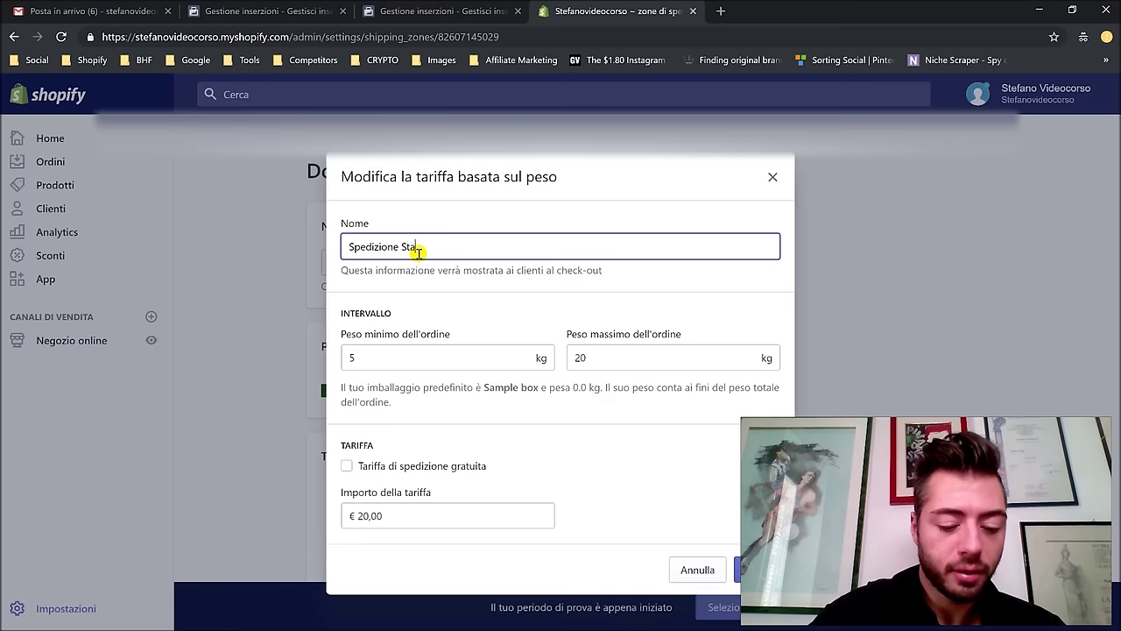
{"action": "type", "text": "ndard"}
{"action": "left_click", "coordinate": [735, 571]}
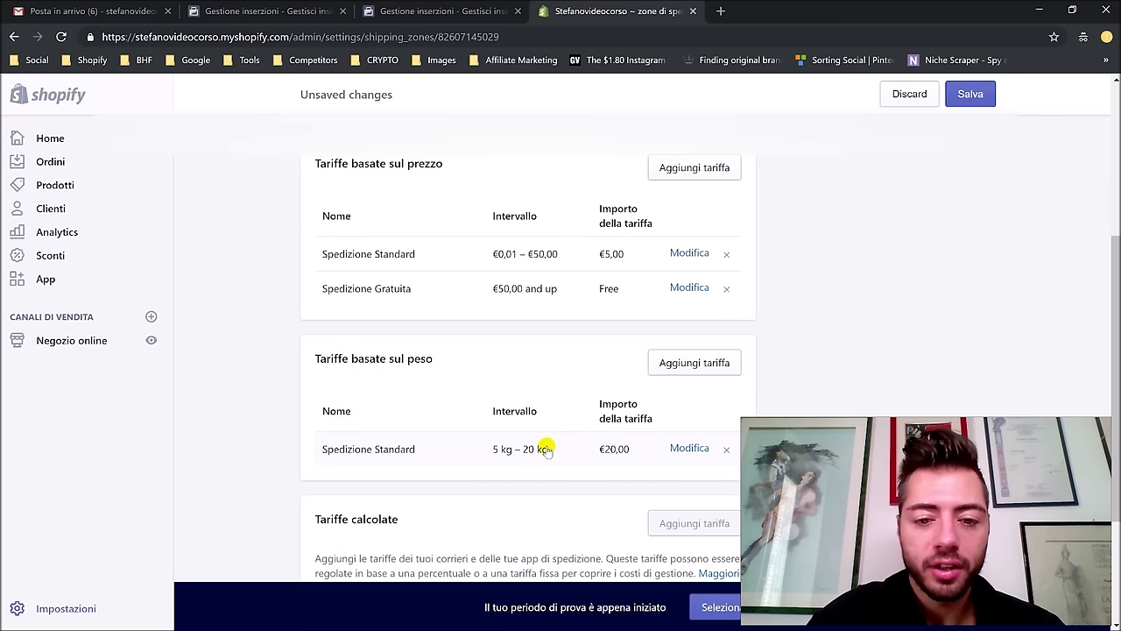
Step: Save the Domestic zone's changes and return to the shipping settings overview
{"action": "scroll", "coordinate": [893, 244], "scroll_direction": "up", "scroll_amount": 1}
{"action": "scroll", "coordinate": [893, 244], "scroll_direction": "up", "scroll_amount": 1}
{"action": "left_click", "coordinate": [959, 94]}
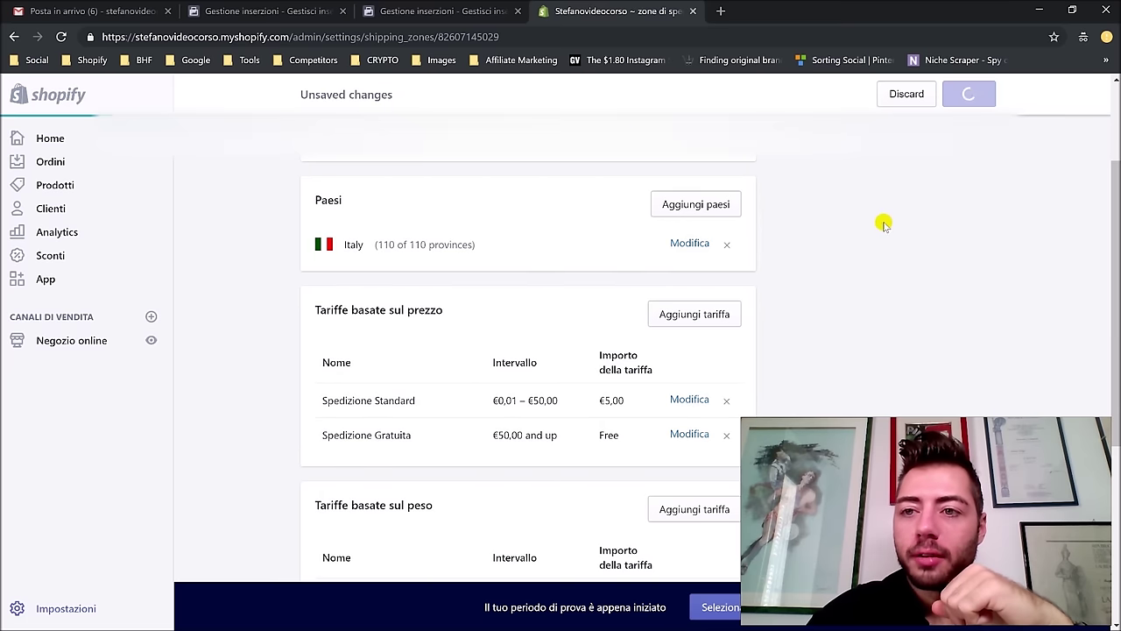
{"action": "scroll", "coordinate": [858, 245], "scroll_direction": "up", "scroll_amount": 2}
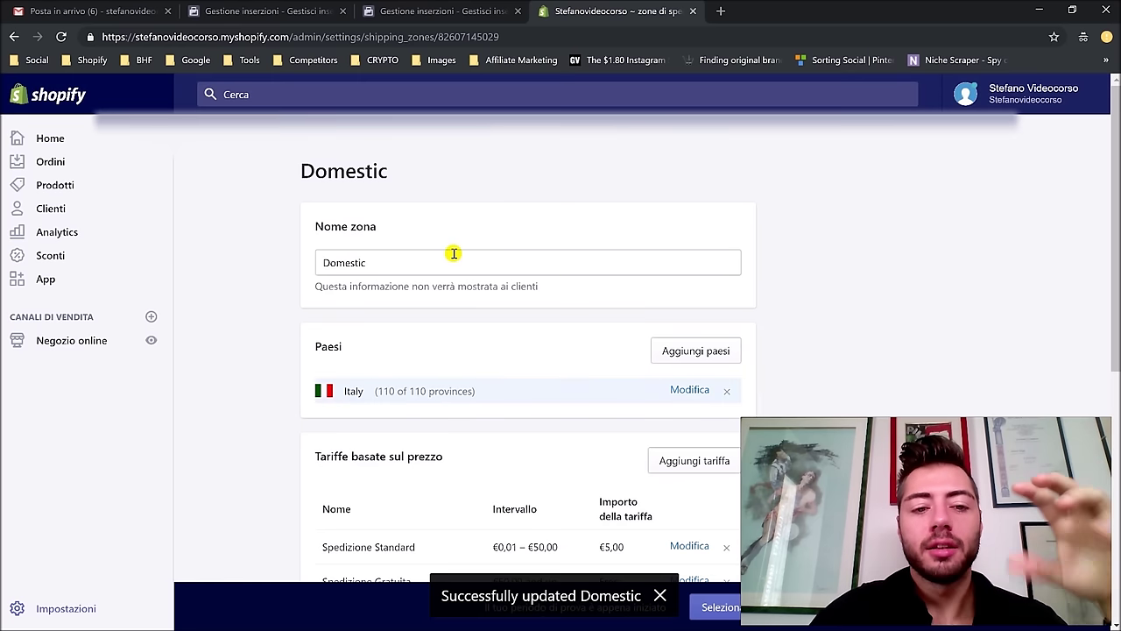
{"action": "left_click", "coordinate": [332, 159]}
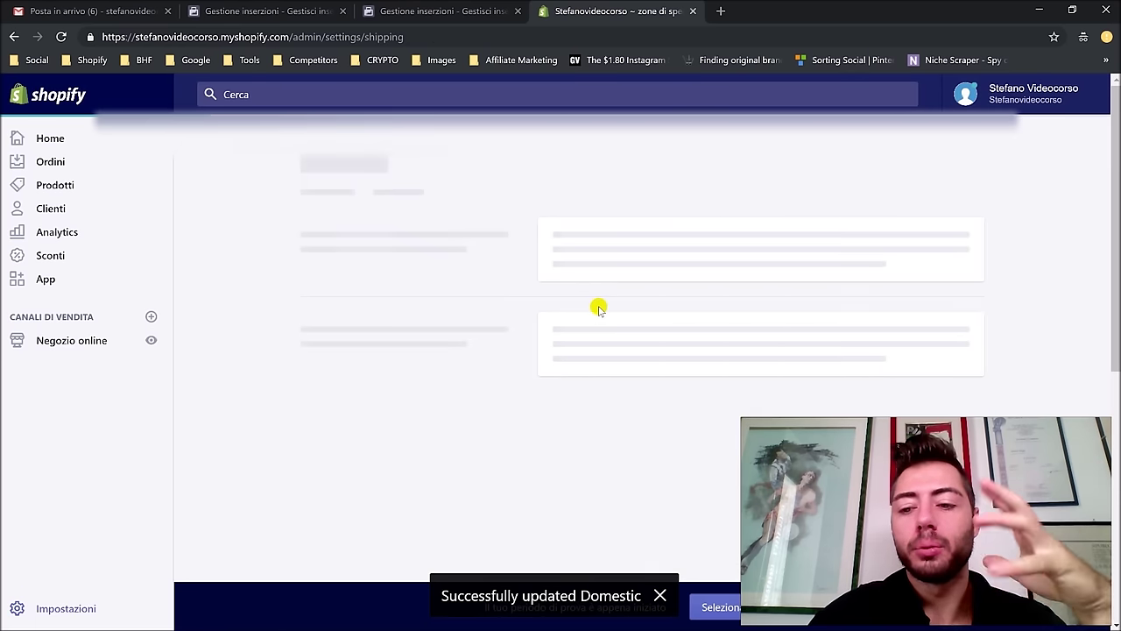
Step: Start a new shipping zone and name it "United States"
{"action": "scroll", "coordinate": [671, 304], "scroll_direction": "down", "scroll_amount": 2}
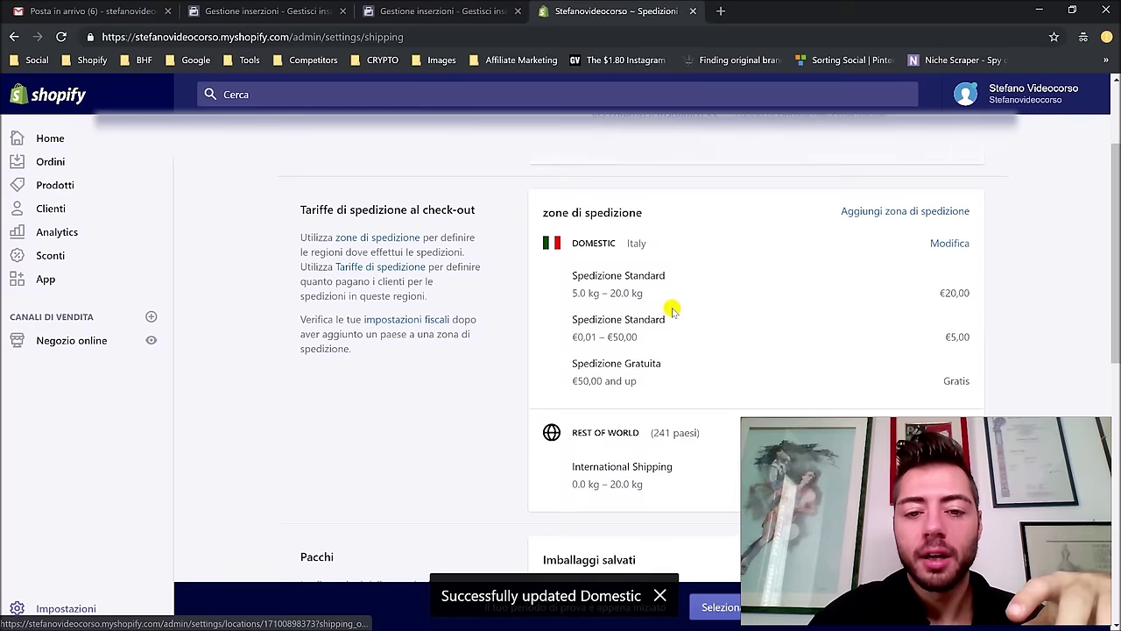
{"action": "left_click", "coordinate": [903, 218]}
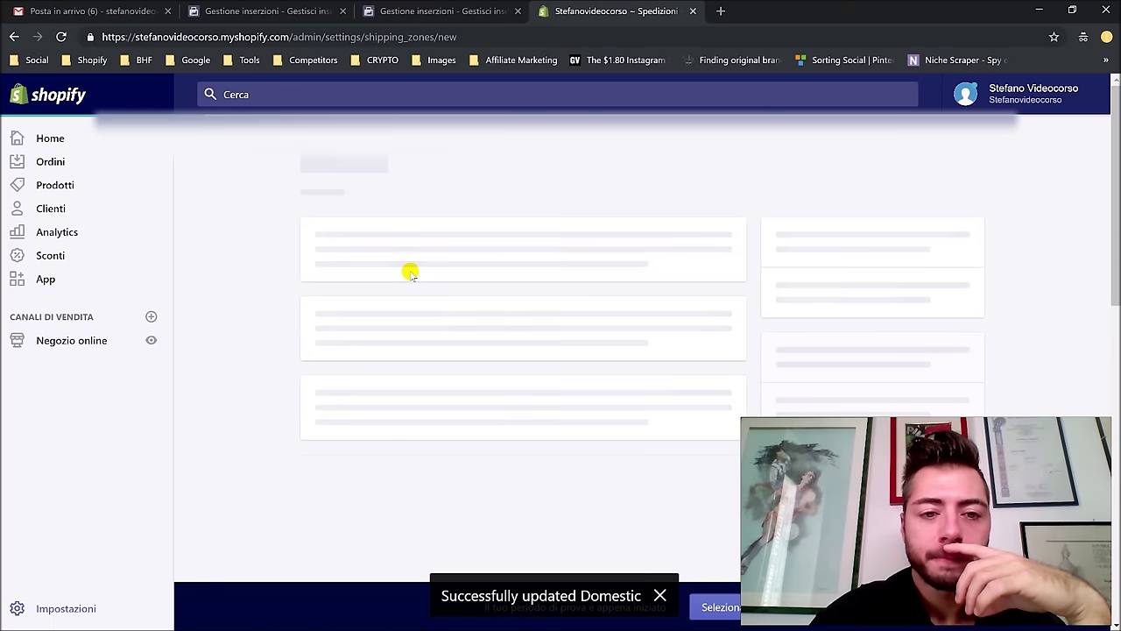
{"action": "left_click", "coordinate": [408, 254]}
{"action": "type", "text": "United States"}
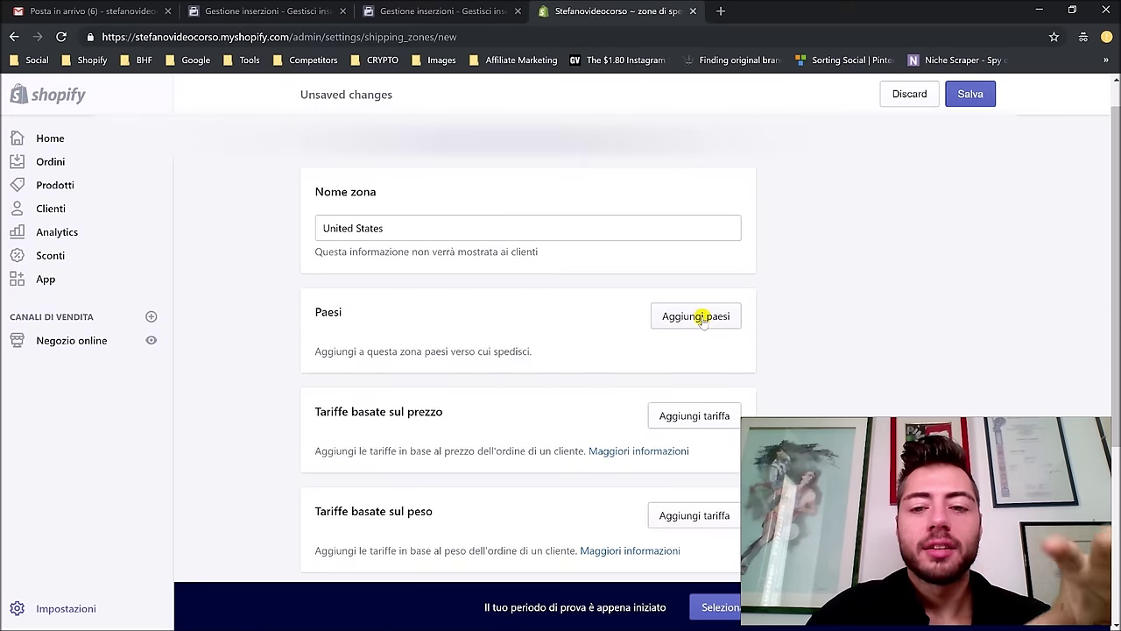
Step: Search the country list for "united" and add United States to the new zone
{"action": "left_click", "coordinate": [700, 318]}
{"action": "left_click", "coordinate": [426, 199]}
{"action": "type", "text": "united"}
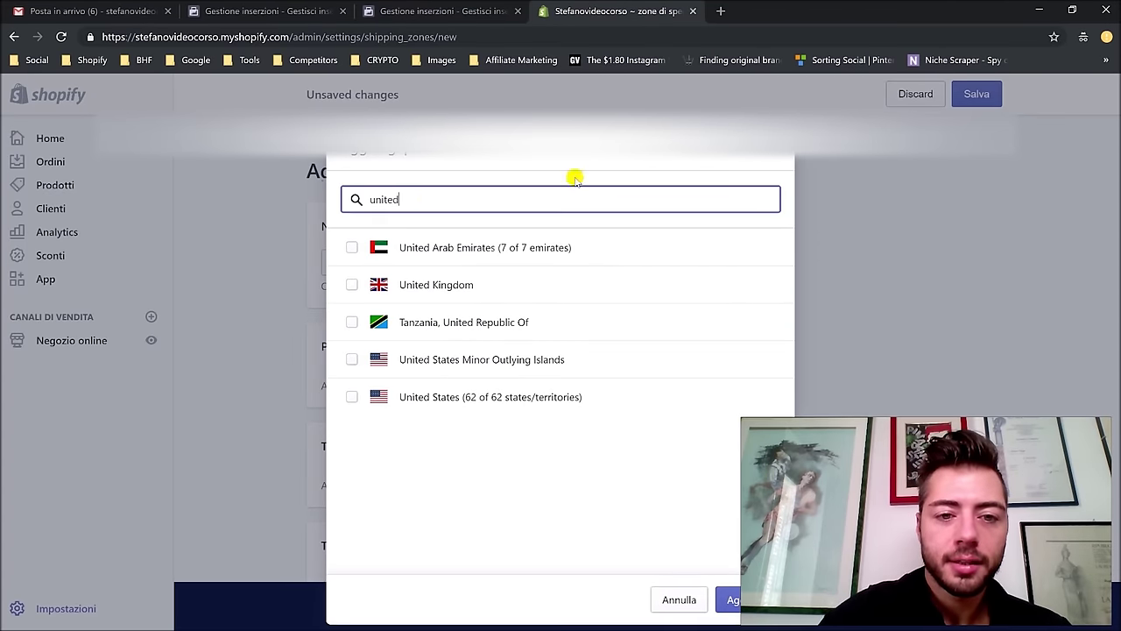
{"action": "left_click", "coordinate": [613, 407]}
{"action": "left_click", "coordinate": [725, 600]}
Step: Add a free price-based rate named "Standard Shipping" with a minimum order price of €0,01 and no maximum
{"action": "scroll", "coordinate": [561, 429], "scroll_direction": "down", "scroll_amount": 3}
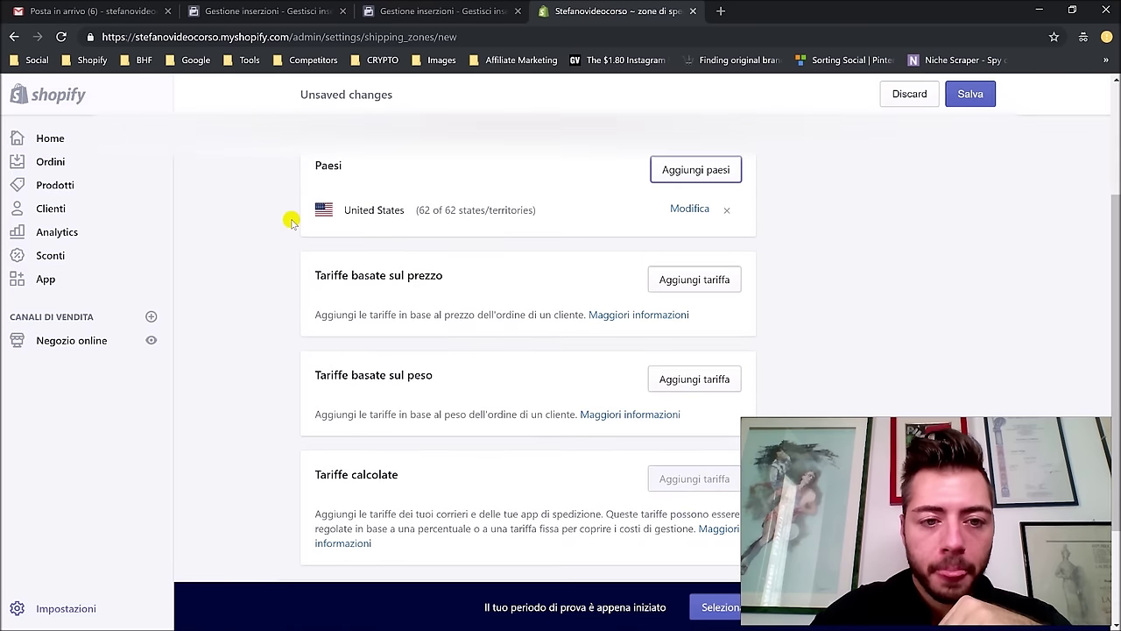
{"action": "left_click", "coordinate": [736, 279]}
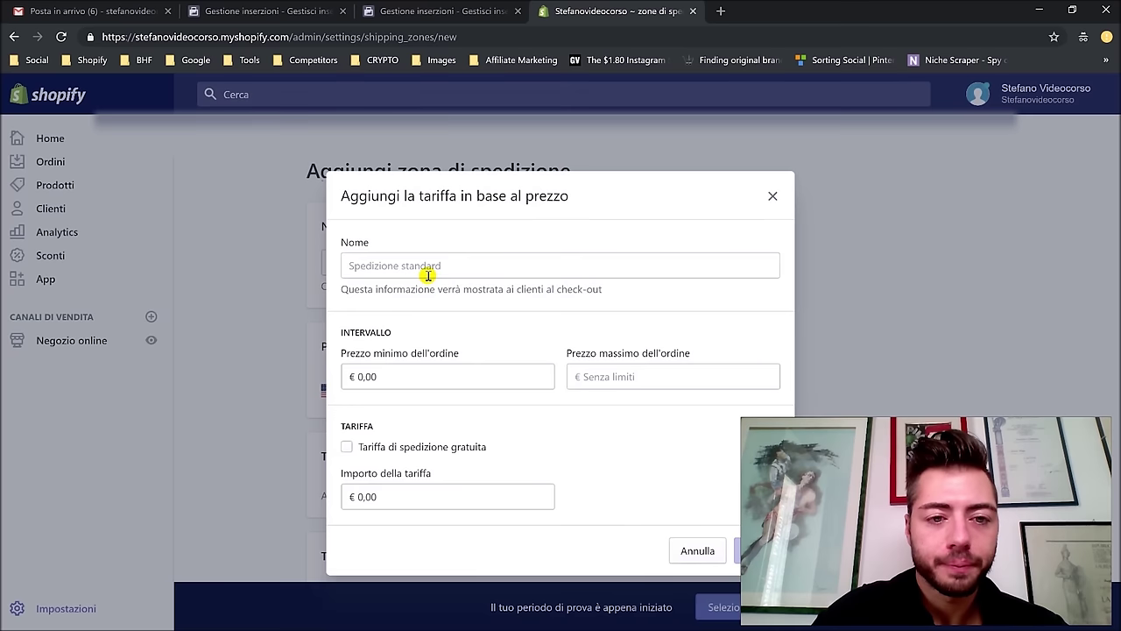
{"action": "left_click", "coordinate": [427, 275]}
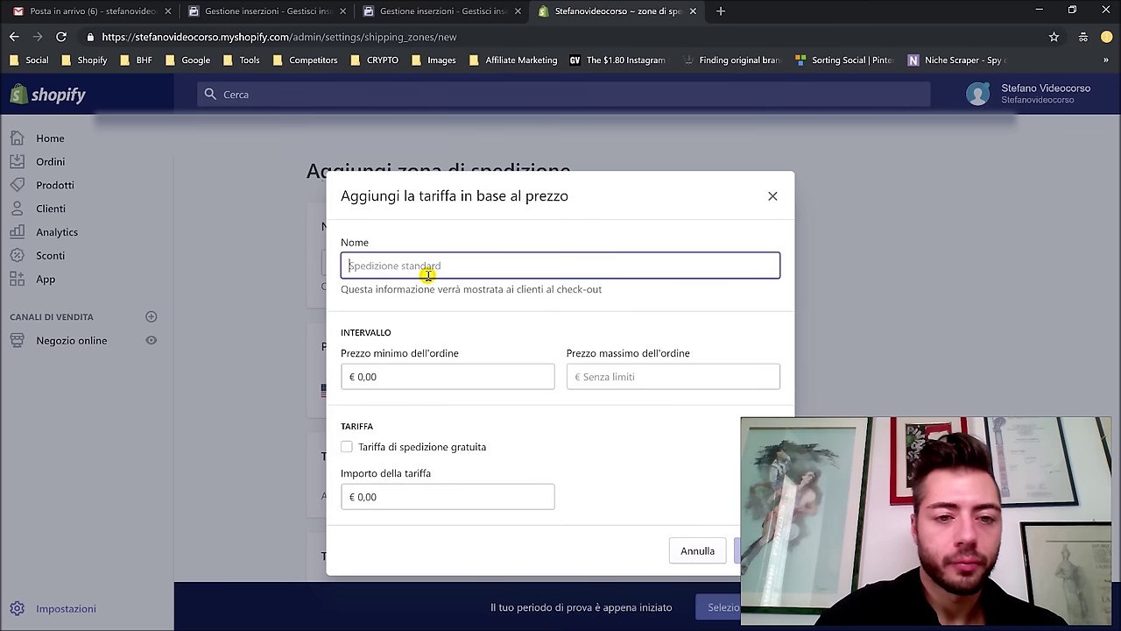
{"action": "type", "text": "Standard Sh"}
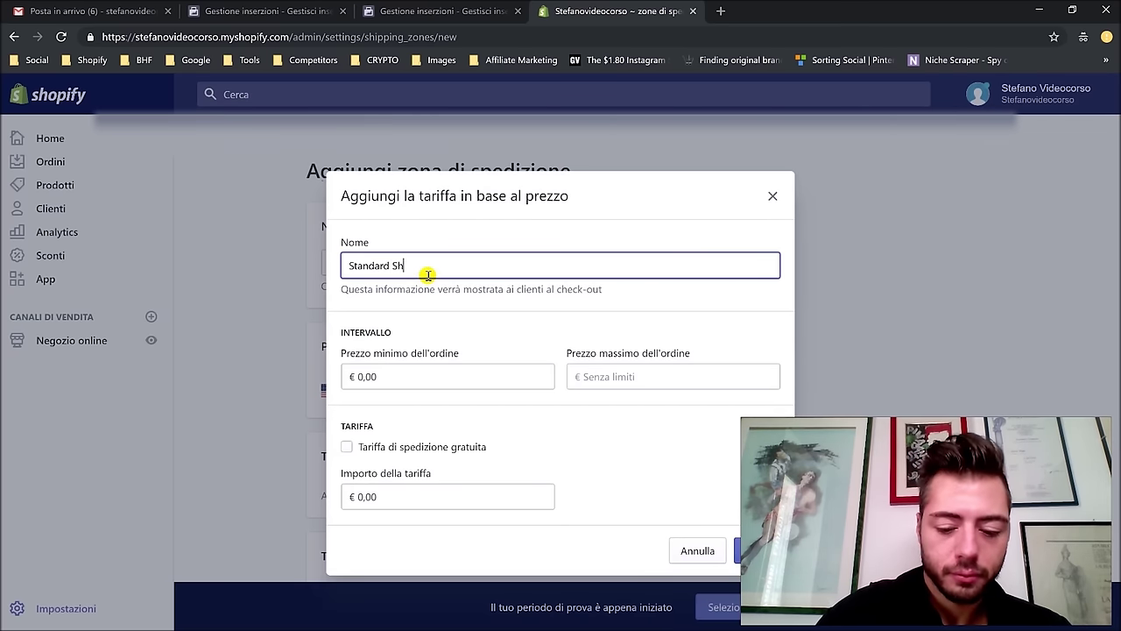
{"action": "type", "text": "ipping"}
{"action": "left_click", "coordinate": [414, 380]}
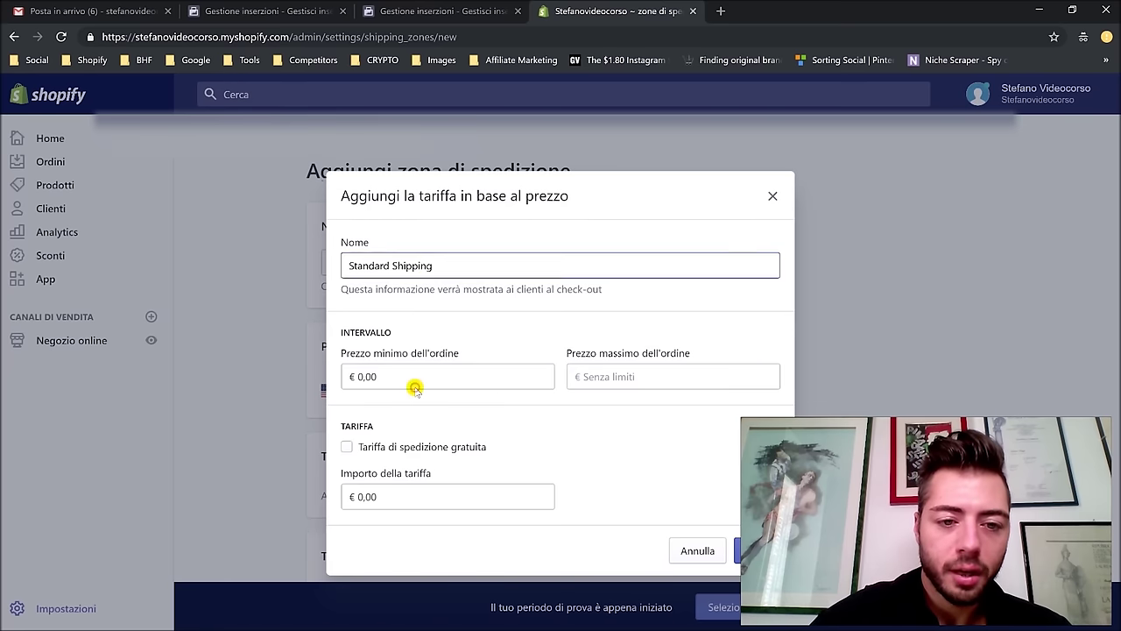
{"action": "key", "text": "BackSpace"}
{"action": "type", "text": "1"}
{"action": "left_click", "coordinate": [409, 445]}
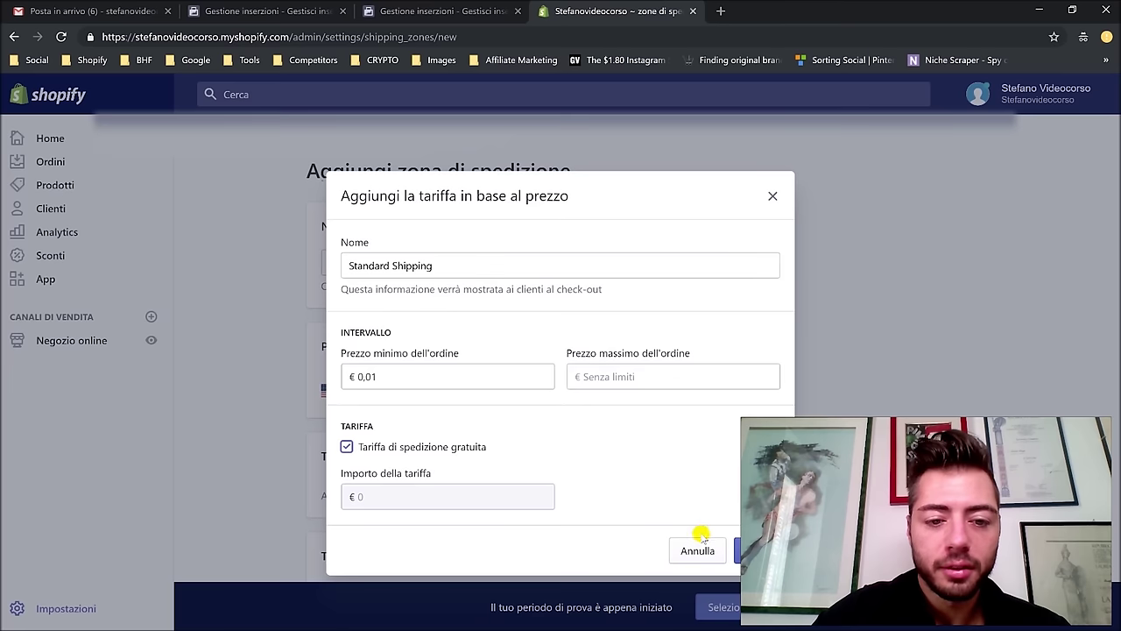
{"action": "left_click", "coordinate": [736, 552]}
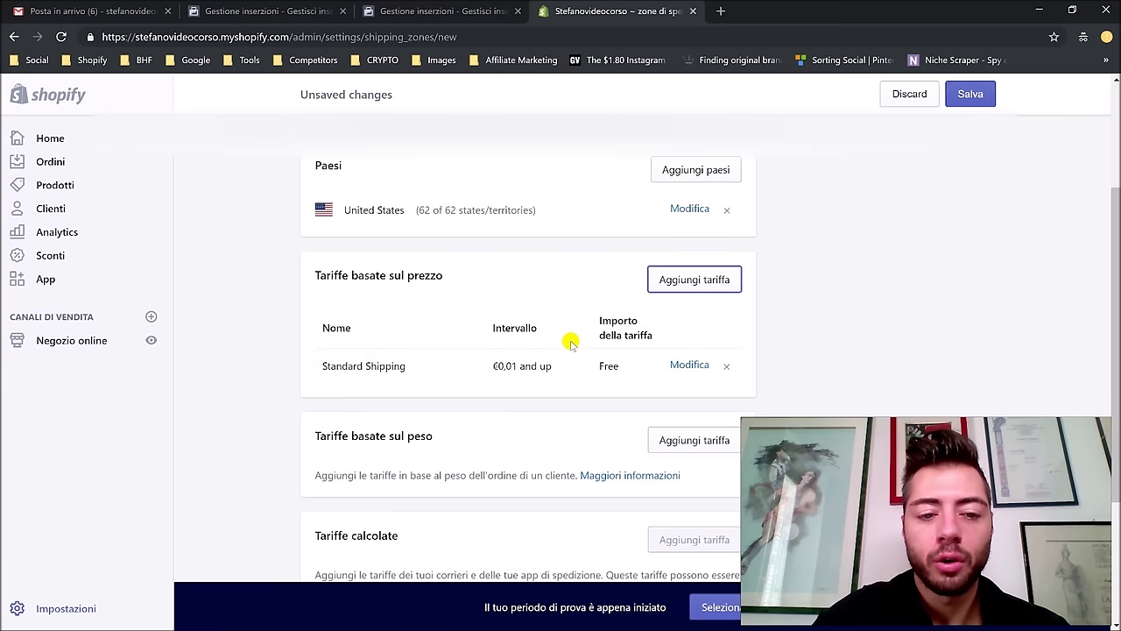
Step: Save the new United States zone and return to the shipping settings overview
{"action": "scroll", "coordinate": [570, 343], "scroll_direction": "down", "scroll_amount": 3}
{"action": "left_click", "coordinate": [382, 458]}
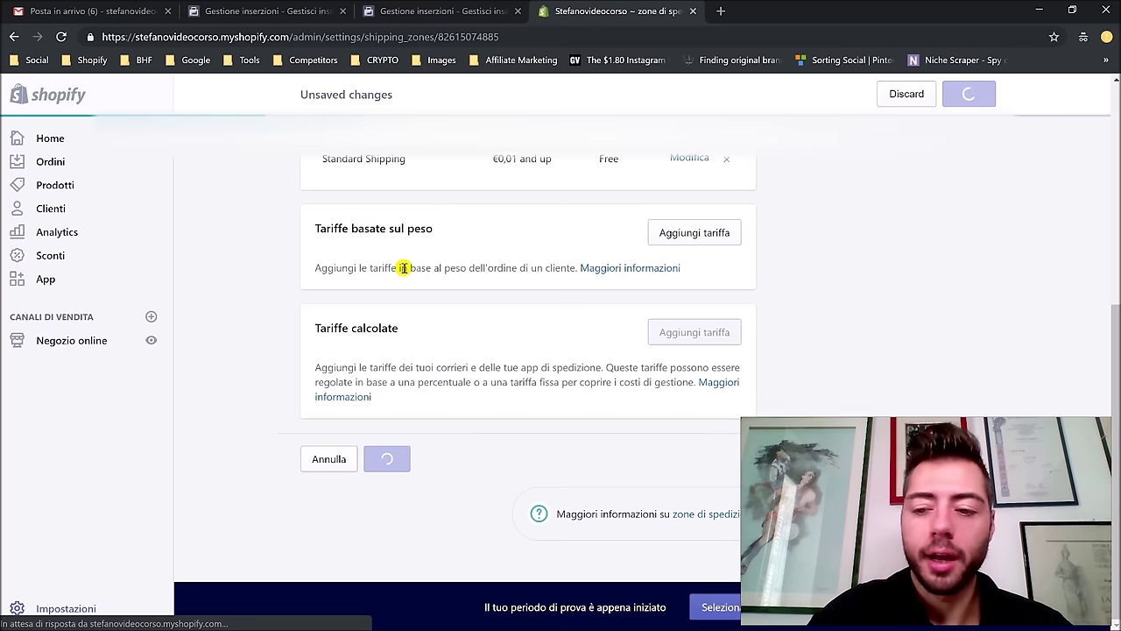
{"action": "scroll", "coordinate": [449, 274], "scroll_direction": "down", "scroll_amount": 4}
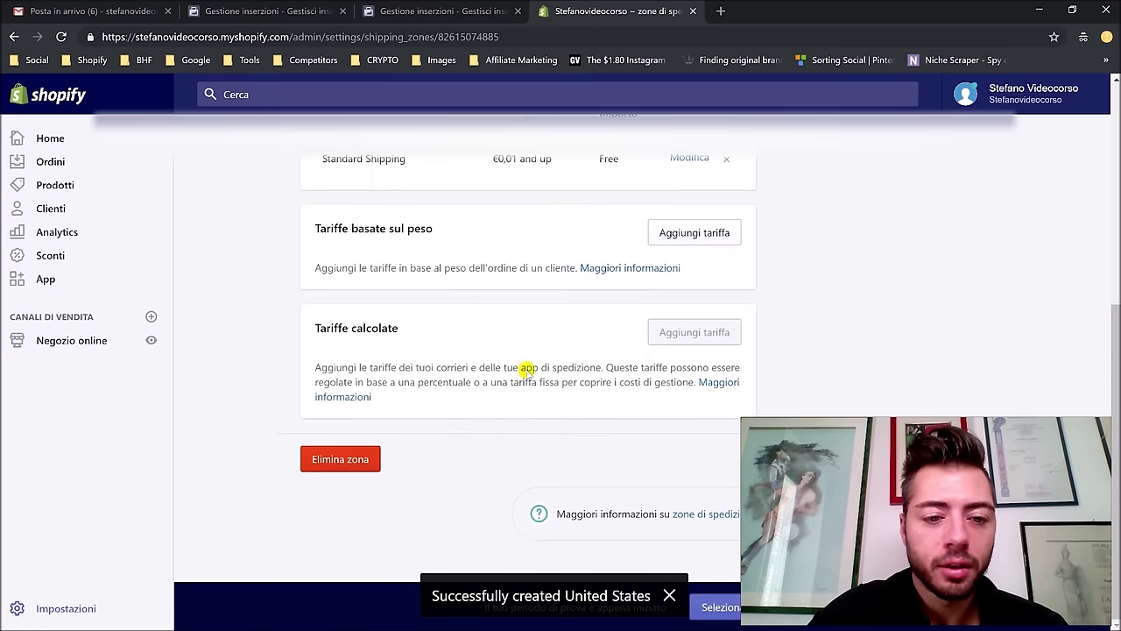
{"action": "scroll", "coordinate": [528, 367], "scroll_direction": "up", "scroll_amount": 5}
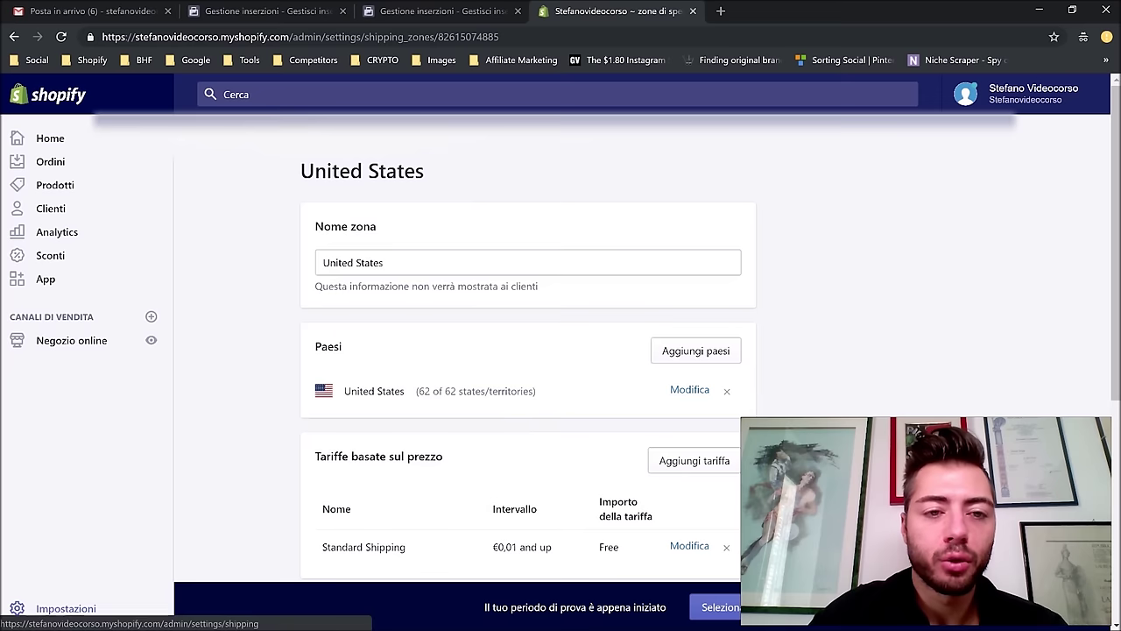
{"action": "left_click", "coordinate": [350, 161]}
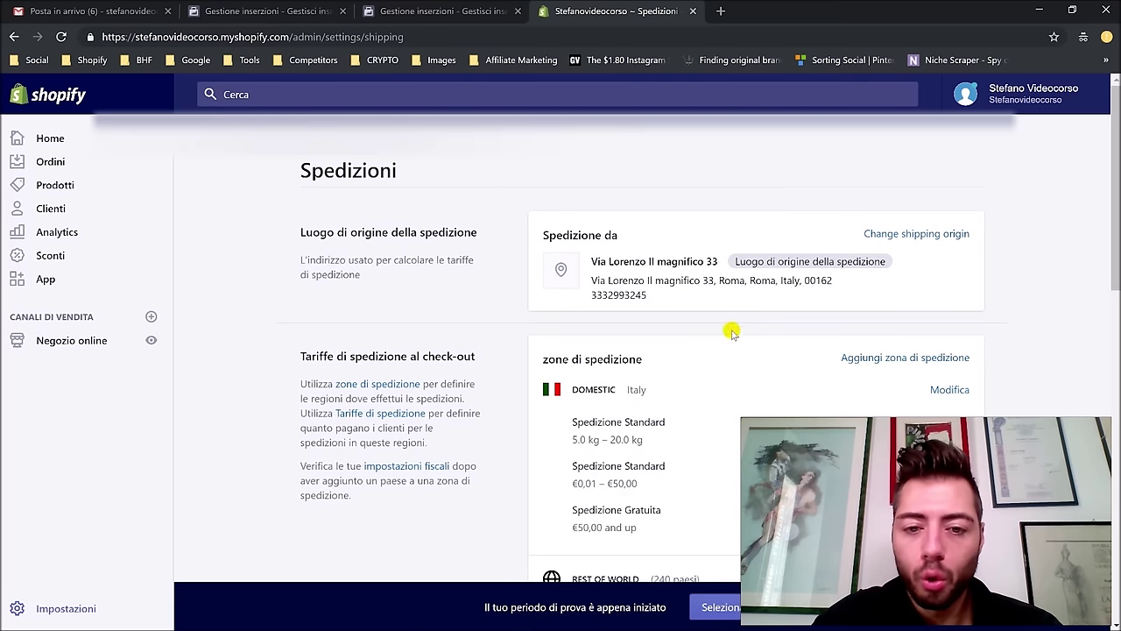
Step: Open the saved Sample box package to view its dimensions, and close it without making changes
{"action": "scroll", "coordinate": [875, 302], "scroll_direction": "down", "scroll_amount": 4}
{"action": "scroll", "coordinate": [686, 273], "scroll_direction": "down", "scroll_amount": 2}
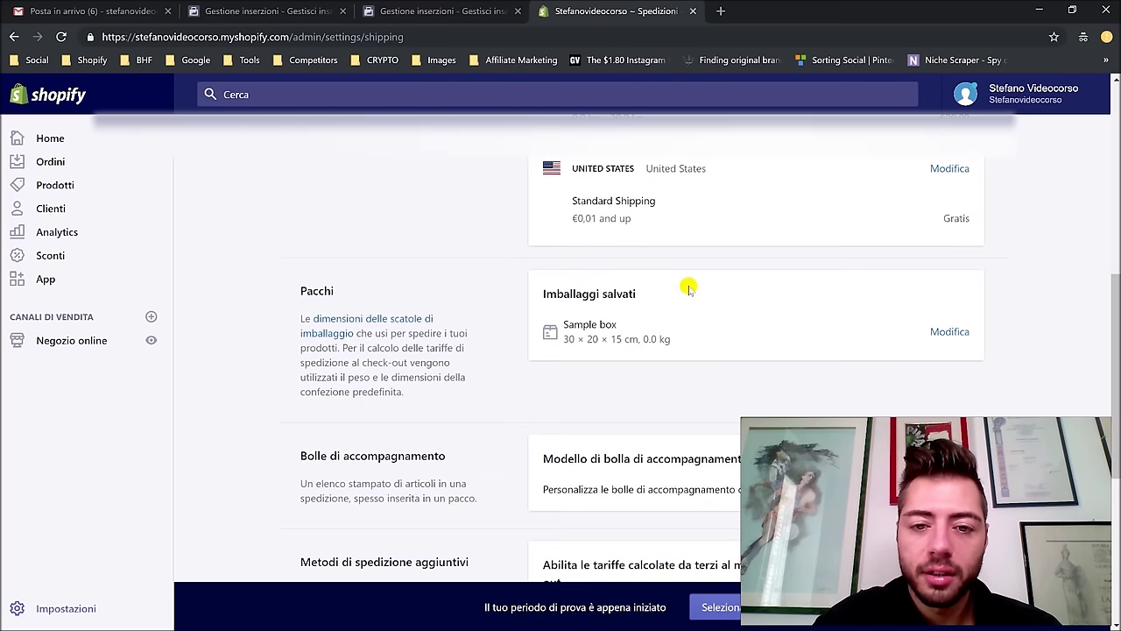
{"action": "left_click", "coordinate": [946, 333]}
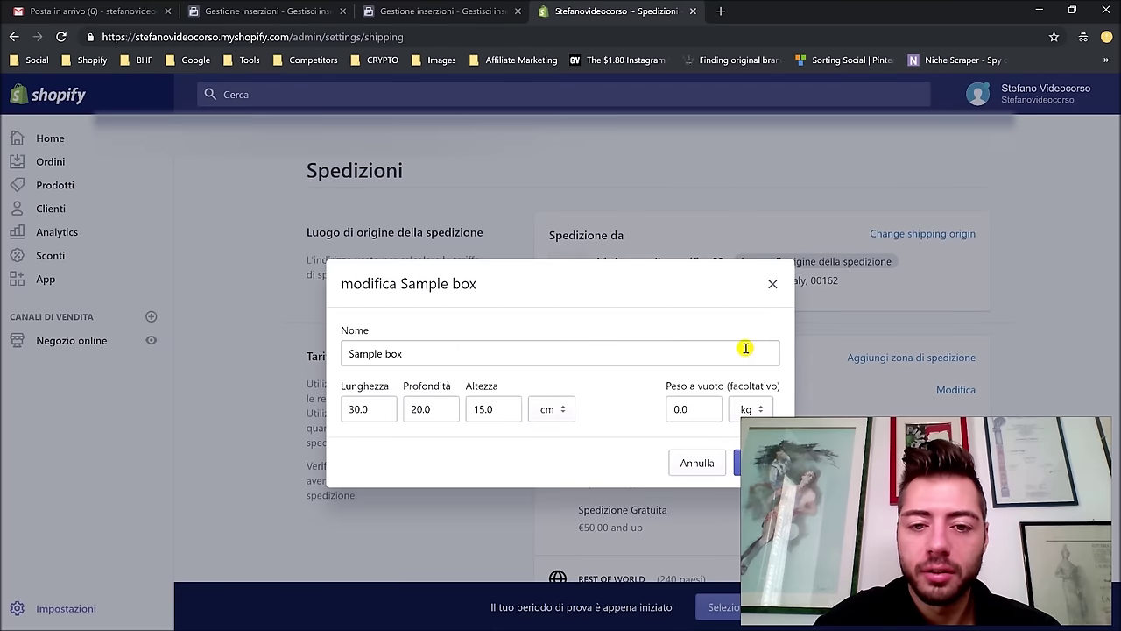
{"action": "left_click", "coordinate": [357, 404]}
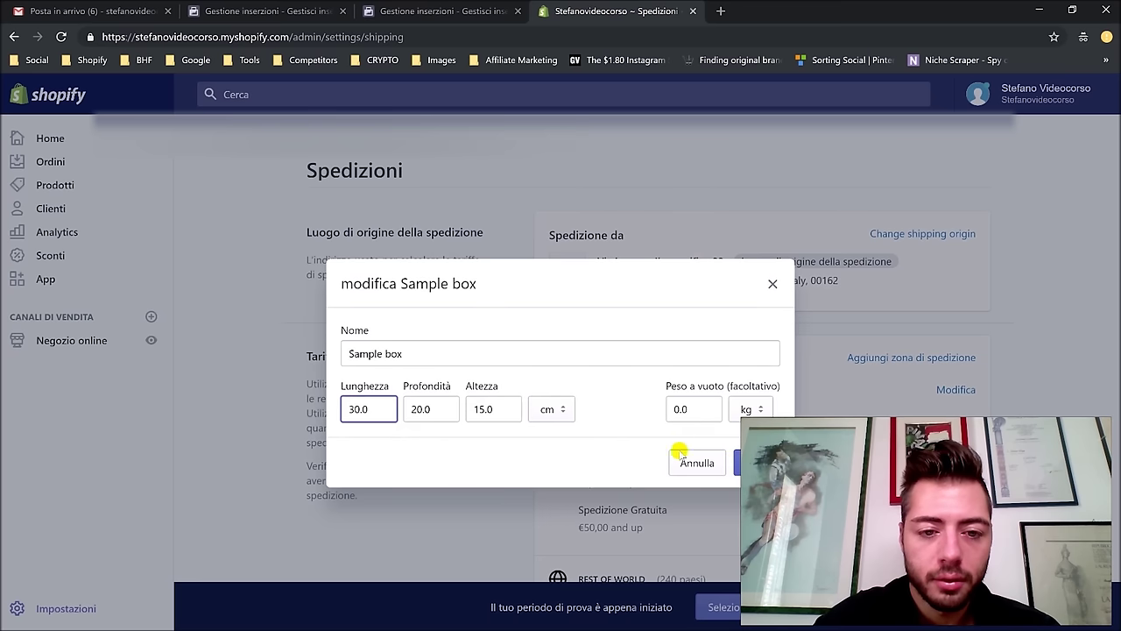
{"action": "left_click", "coordinate": [693, 461]}
Step: Examine the shipping settings for saved packages, the packing slip template and additional shipping methods
{"action": "scroll", "coordinate": [718, 398], "scroll_direction": "down", "scroll_amount": 10}
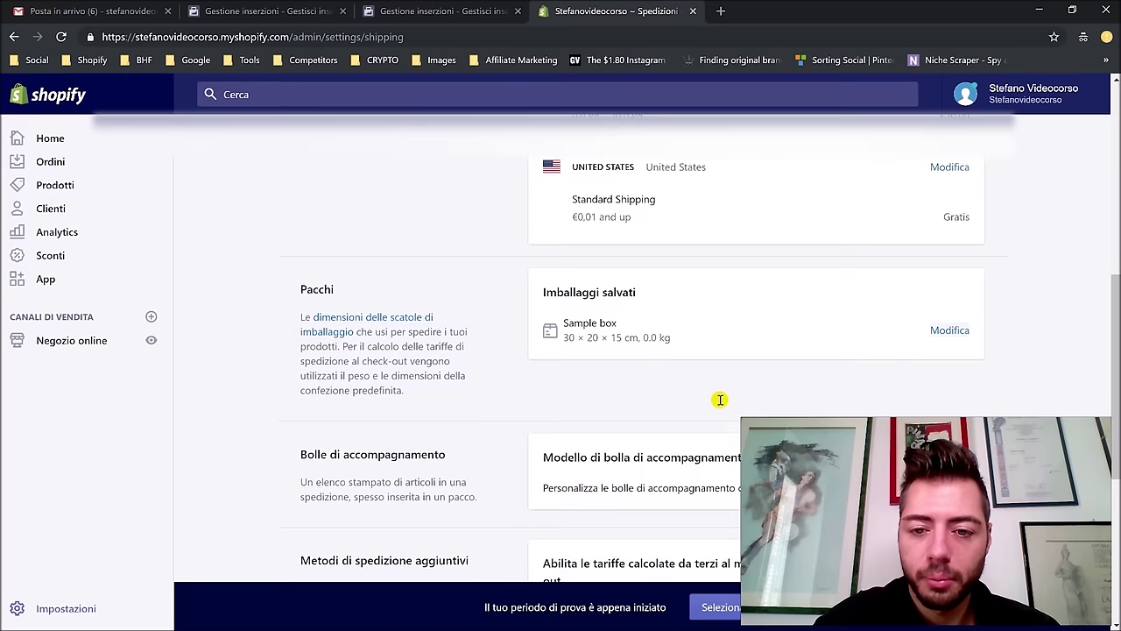
{"action": "scroll", "coordinate": [508, 188], "scroll_direction": "up", "scroll_amount": 1}
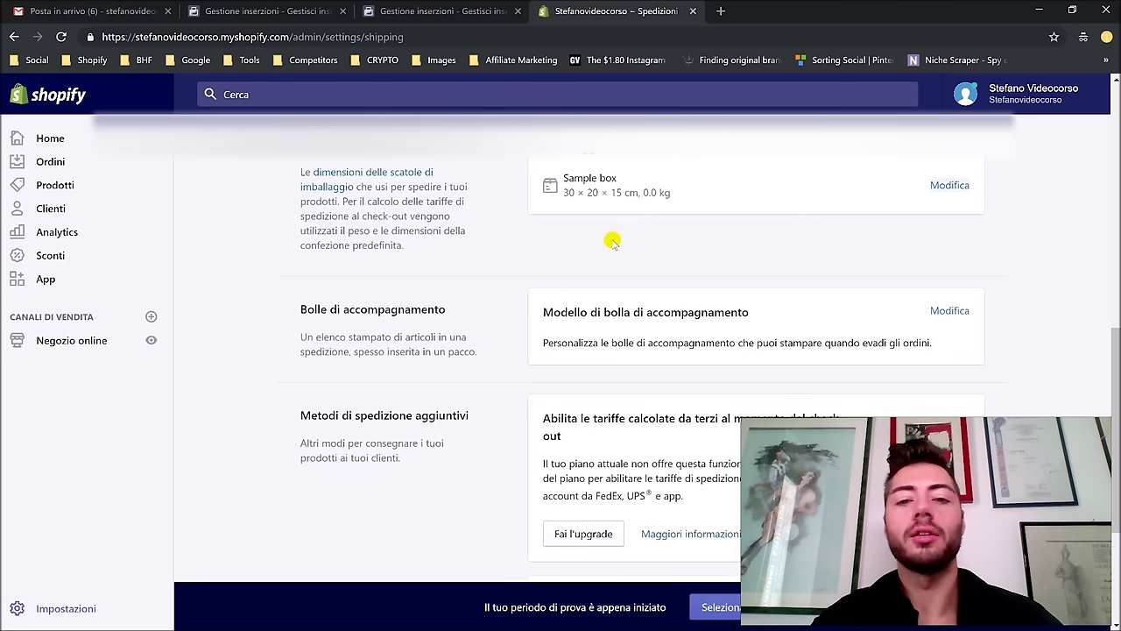
{"action": "scroll", "coordinate": [630, 238], "scroll_direction": "up", "scroll_amount": 3}
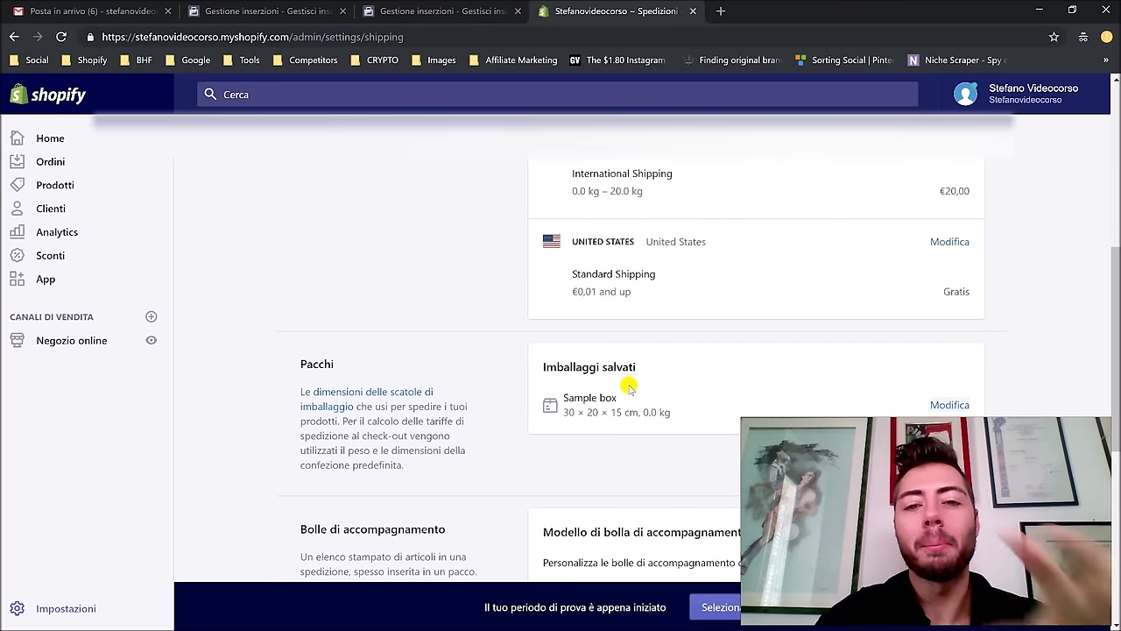
{"action": "scroll", "coordinate": [629, 387], "scroll_direction": "down", "scroll_amount": 2}
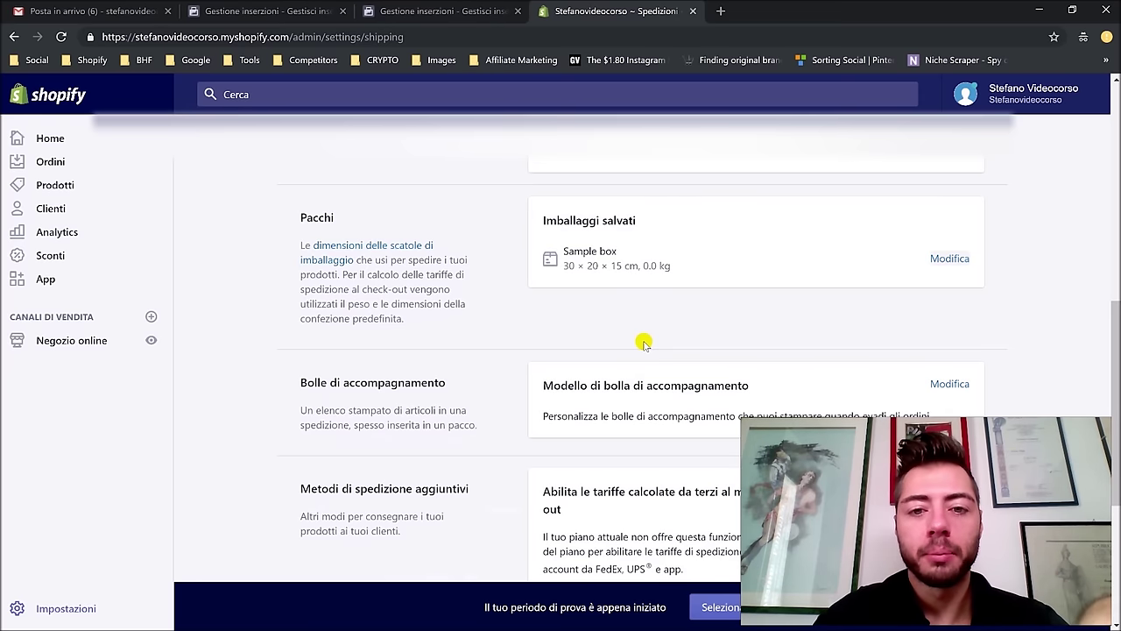
{"action": "scroll", "coordinate": [643, 344], "scroll_direction": "down", "scroll_amount": 2}
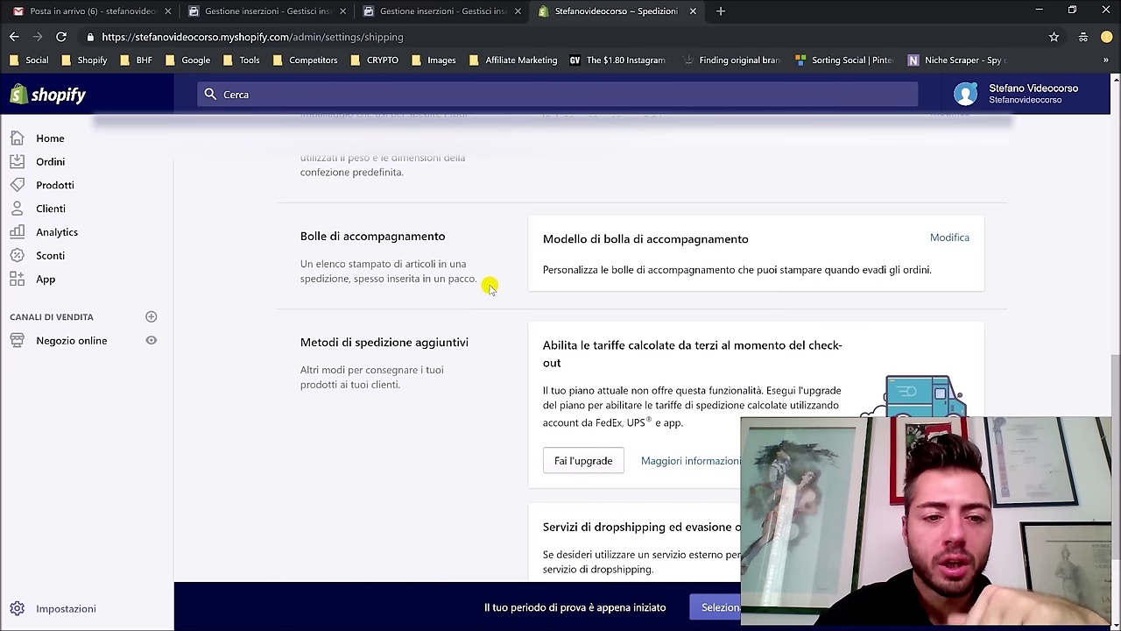
{"action": "scroll", "coordinate": [723, 284], "scroll_direction": "down", "scroll_amount": 1}
{"action": "scroll", "coordinate": [718, 279], "scroll_direction": "up", "scroll_amount": 1}
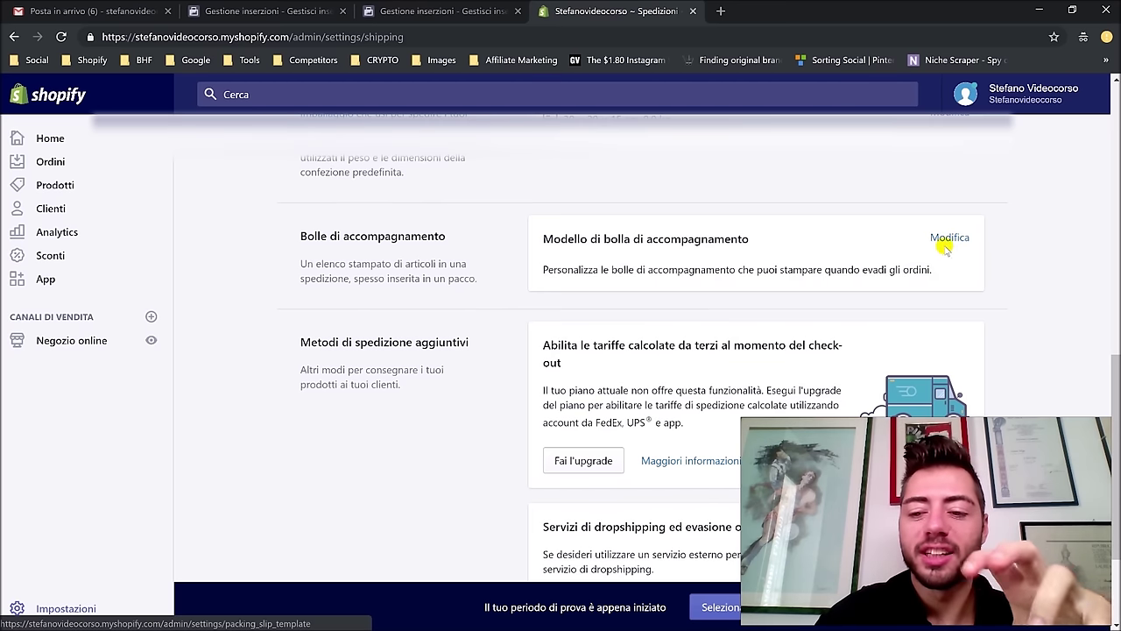
{"action": "double_click", "coordinate": [799, 269]}
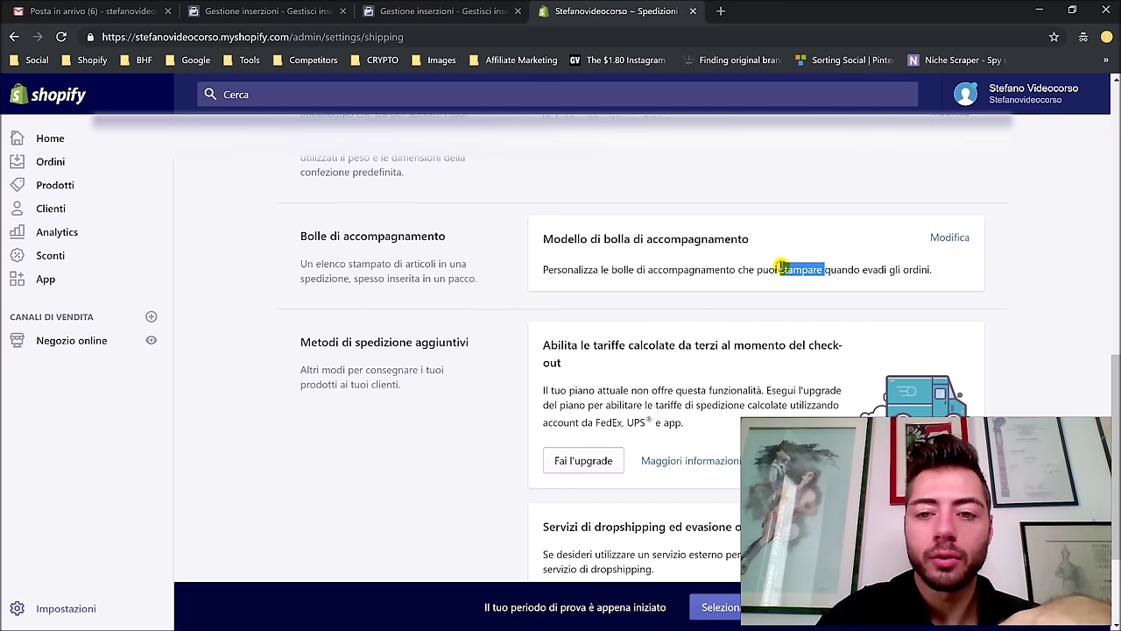
Step: Examine the additional shipping methods and the available dropshipping and order fulfillment services, and return without adding one
{"action": "scroll", "coordinate": [649, 258], "scroll_direction": "down", "scroll_amount": 2}
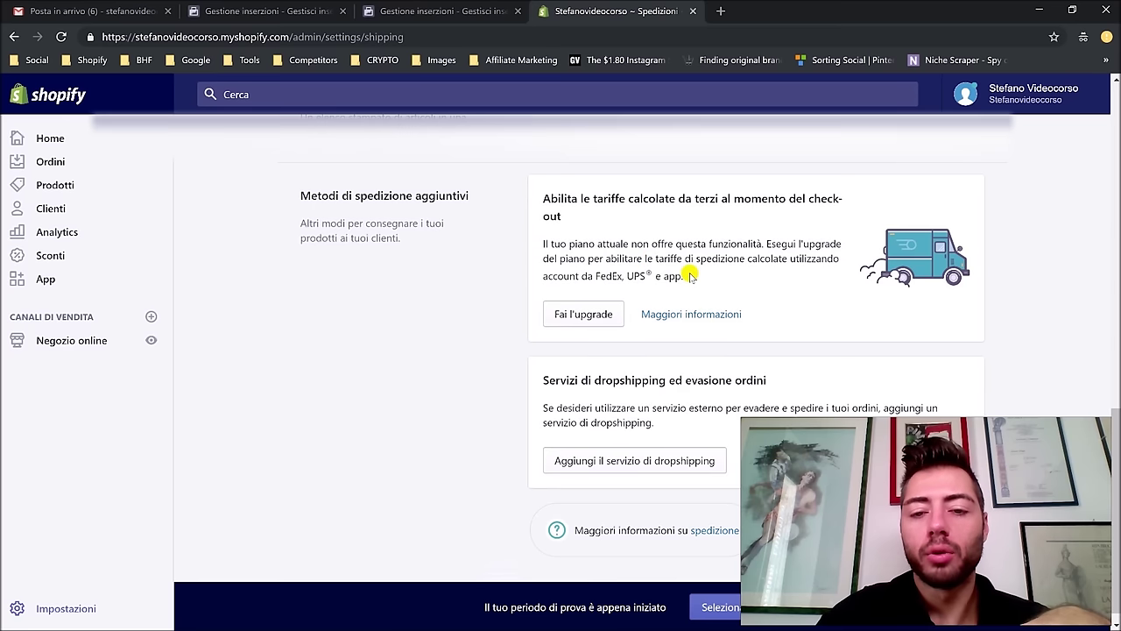
{"action": "scroll", "coordinate": [688, 277], "scroll_direction": "up", "scroll_amount": 1}
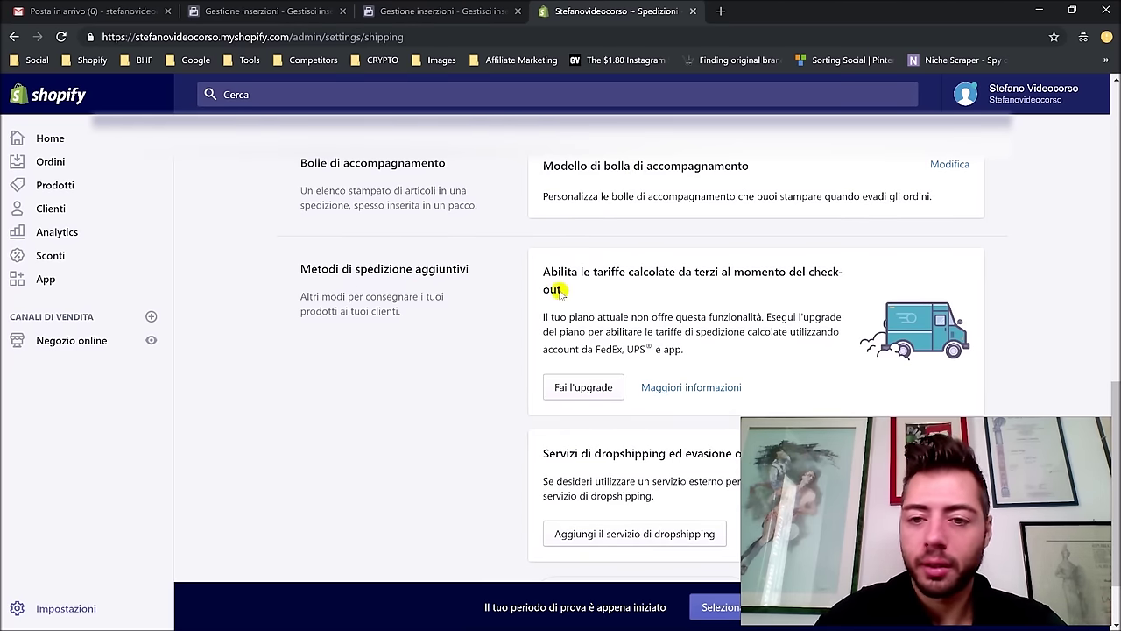
{"action": "scroll", "coordinate": [629, 282], "scroll_direction": "down", "scroll_amount": 1}
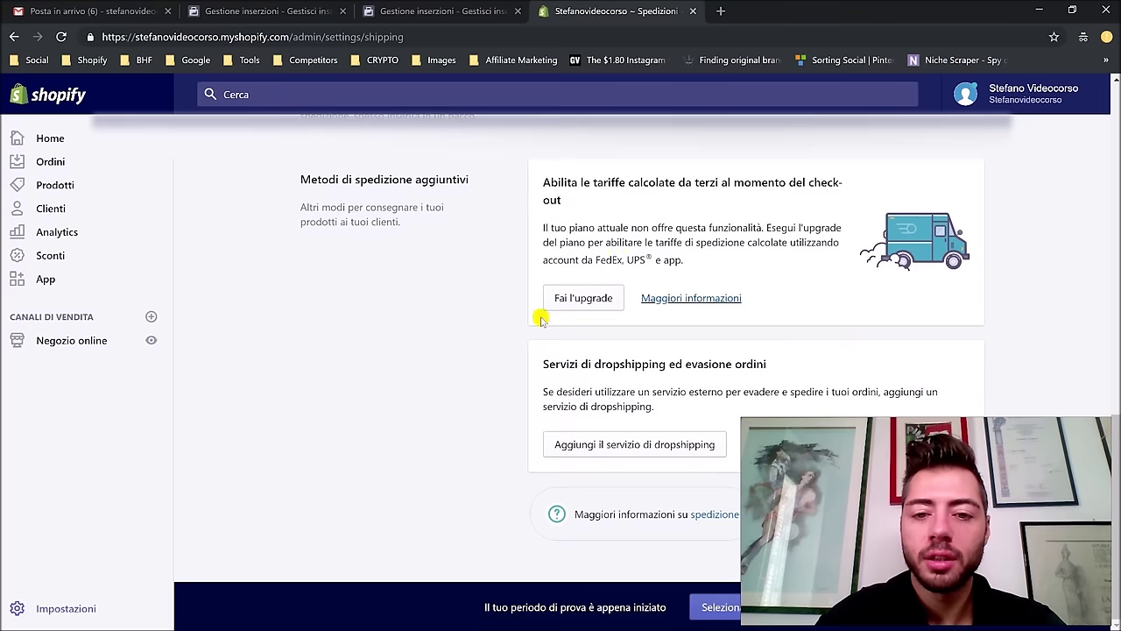
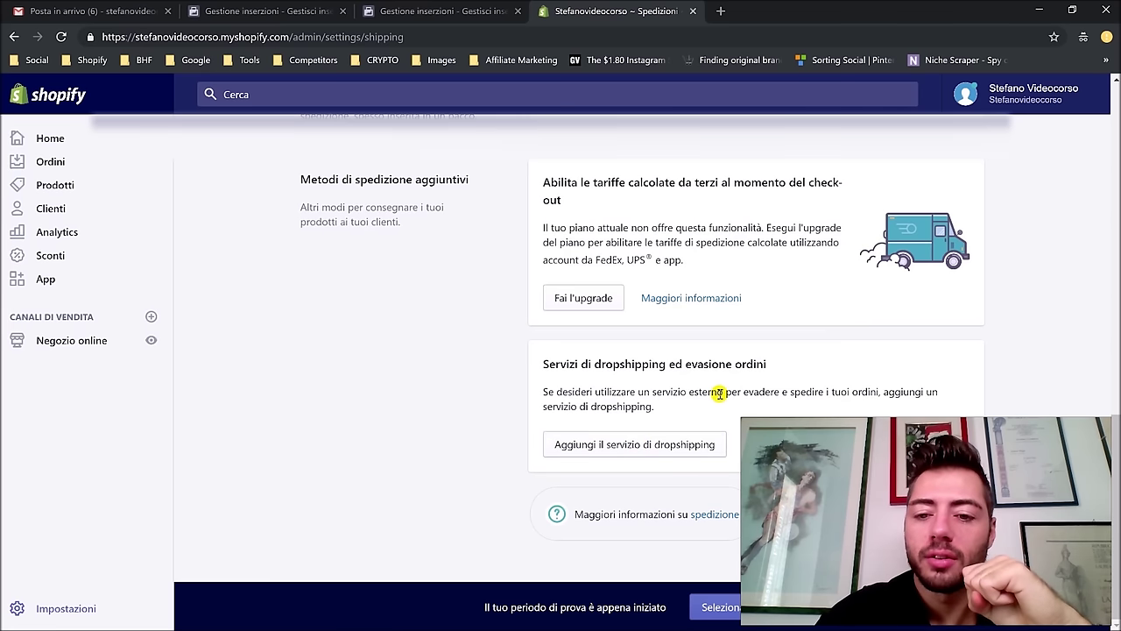
{"action": "left_click", "coordinate": [648, 444]}
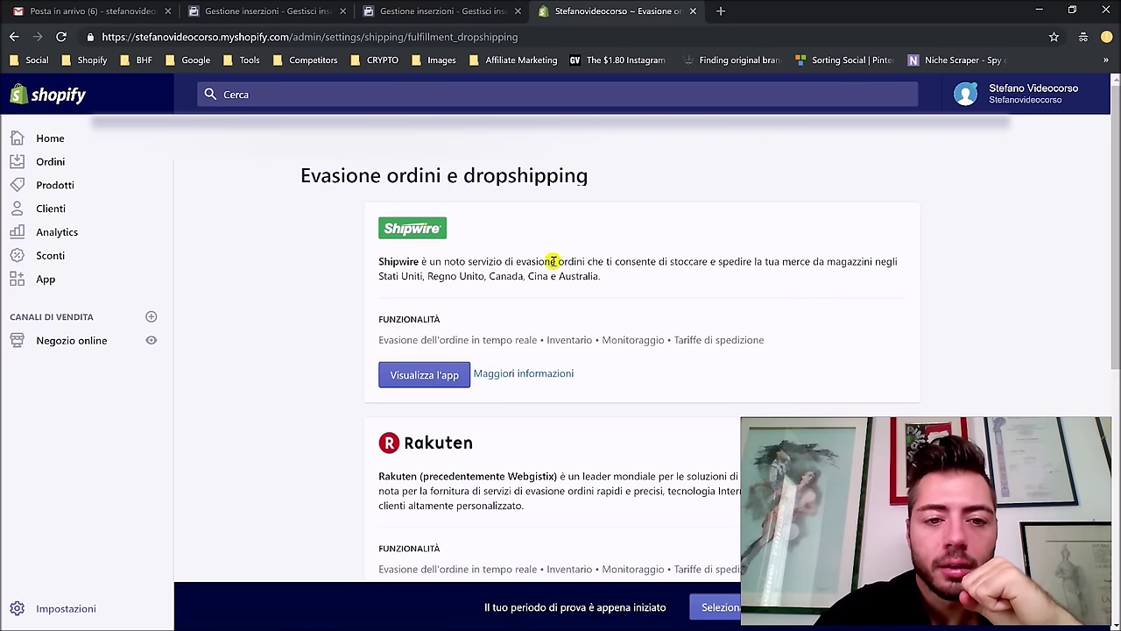
{"action": "scroll", "coordinate": [561, 298], "scroll_direction": "down", "scroll_amount": 1}
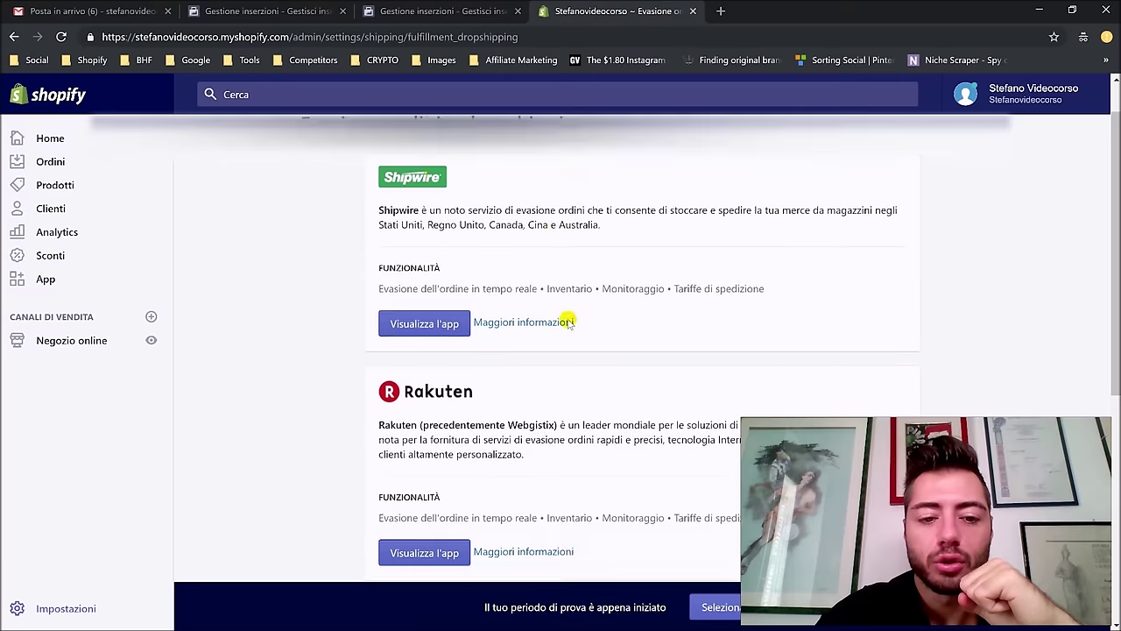
{"action": "key", "text": "alt+Left"}
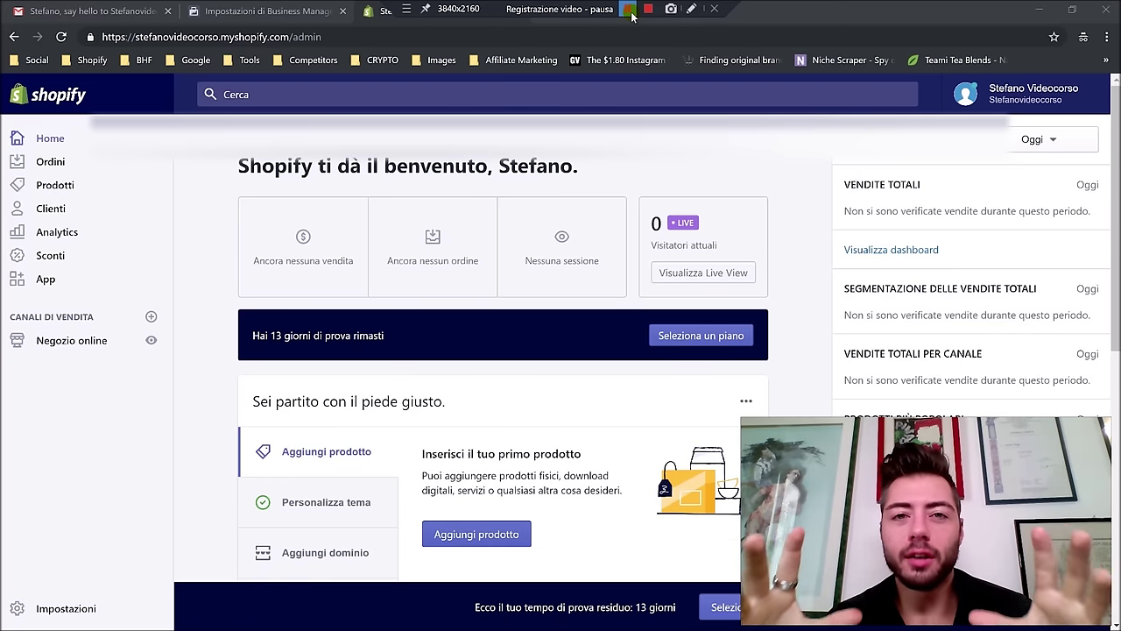
Step: Start adding a new product to the store's catalogue
{"action": "left_click", "coordinate": [630, 9]}
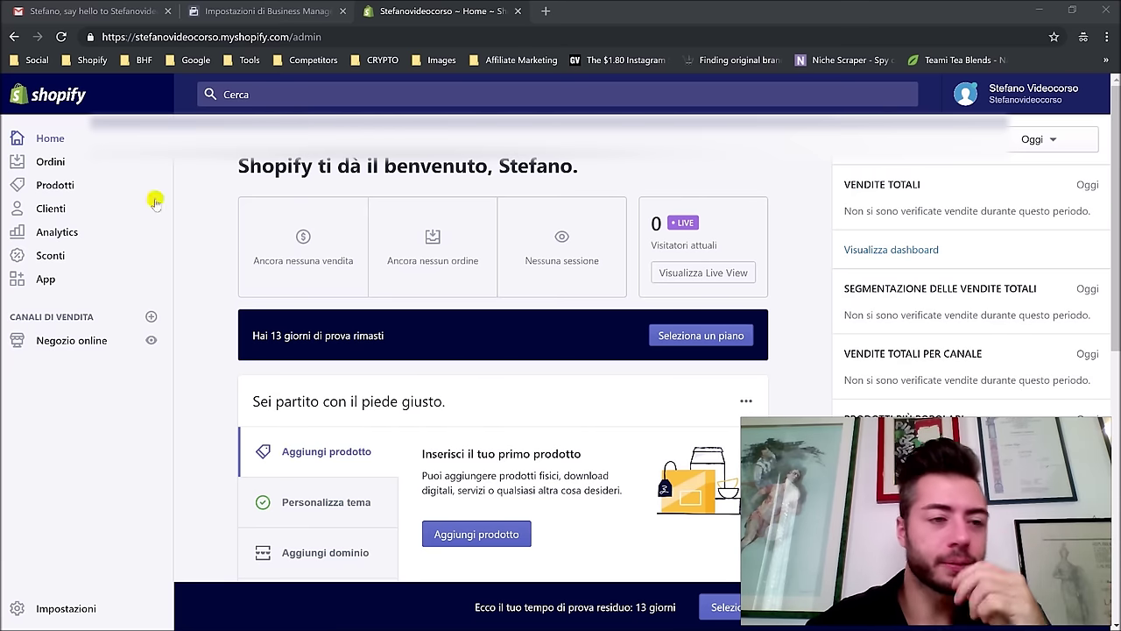
{"action": "left_click", "coordinate": [57, 185]}
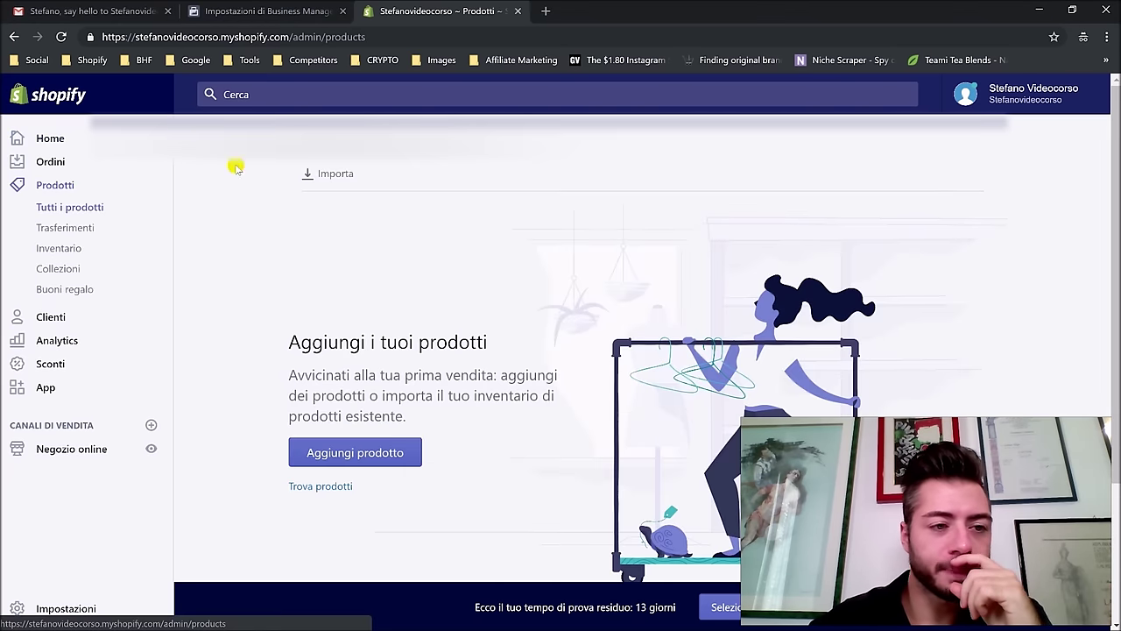
{"action": "left_click", "coordinate": [350, 442]}
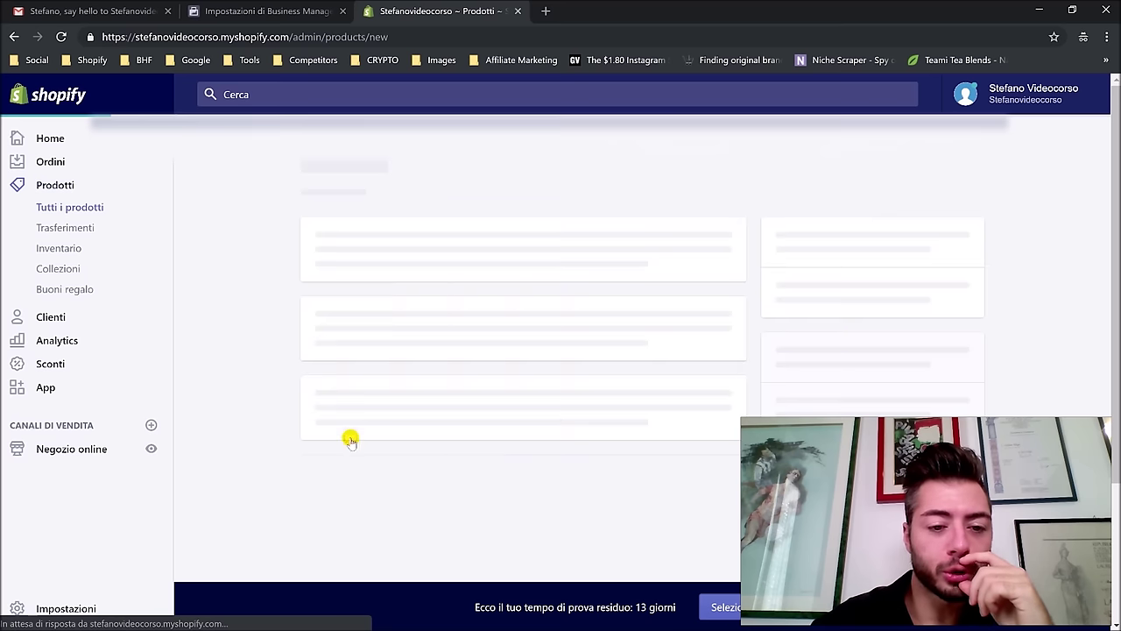
Step: Look over the new product form and set the product title to "Occhiali da Sole Pilota"
{"action": "left_click", "coordinate": [529, 252]}
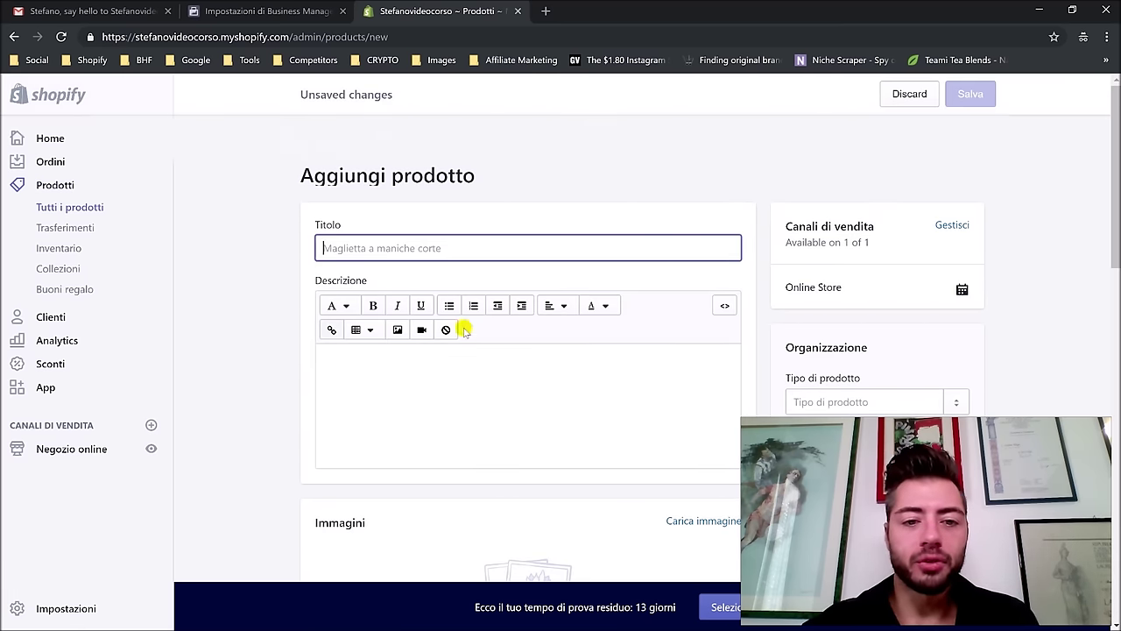
{"action": "scroll", "coordinate": [535, 260], "scroll_direction": "down", "scroll_amount": 5}
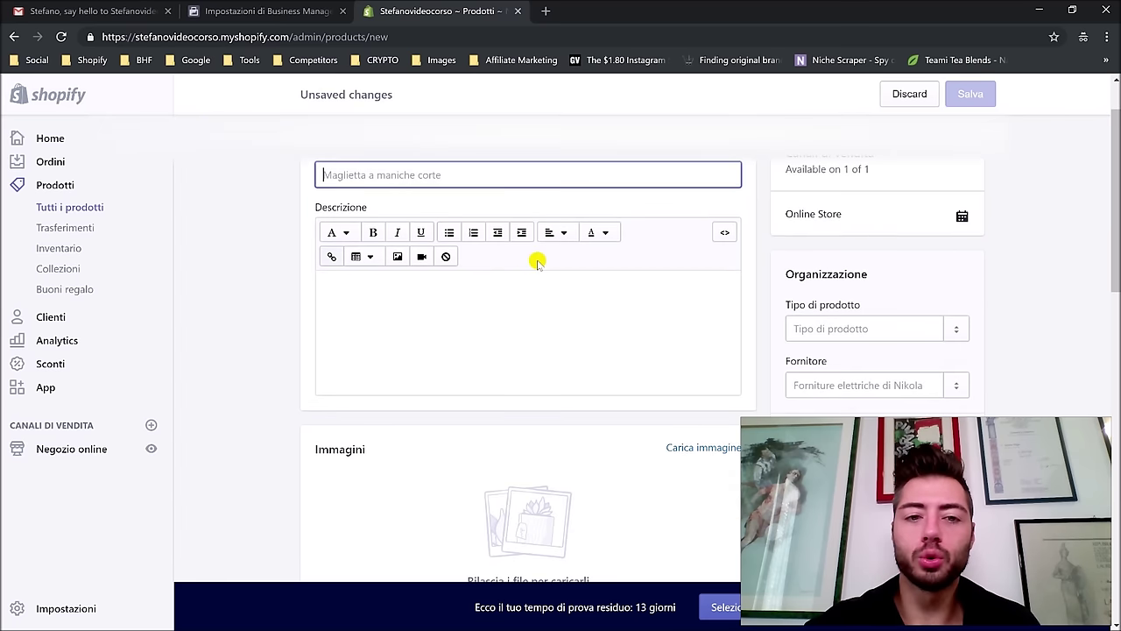
{"action": "scroll", "coordinate": [542, 362], "scroll_direction": "down", "scroll_amount": 1}
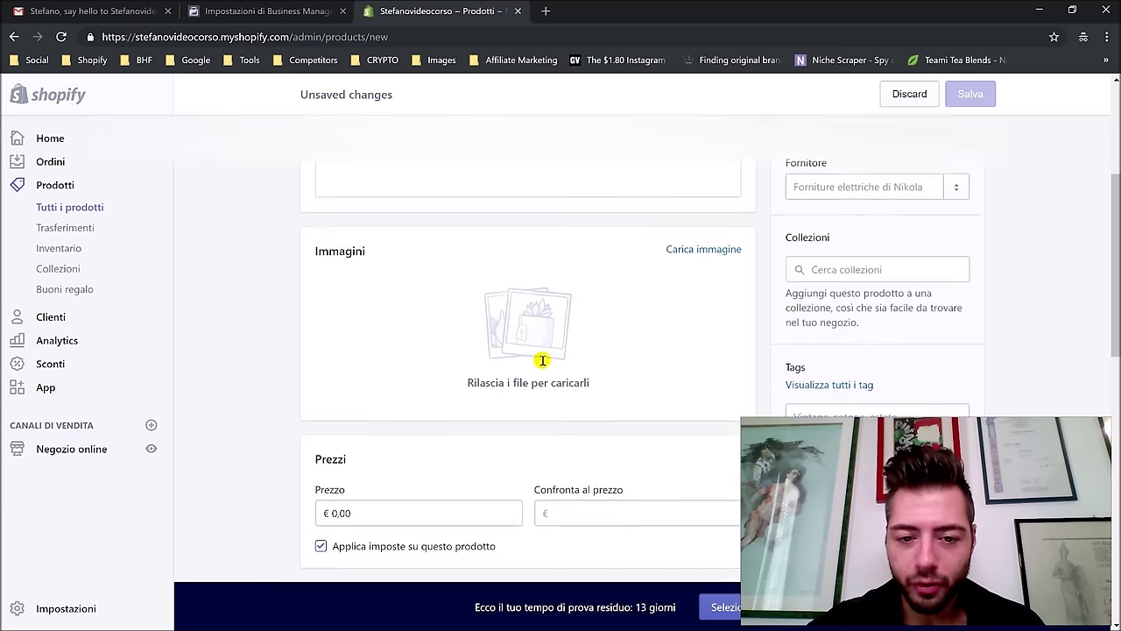
{"action": "scroll", "coordinate": [464, 406], "scroll_direction": "down", "scroll_amount": 3}
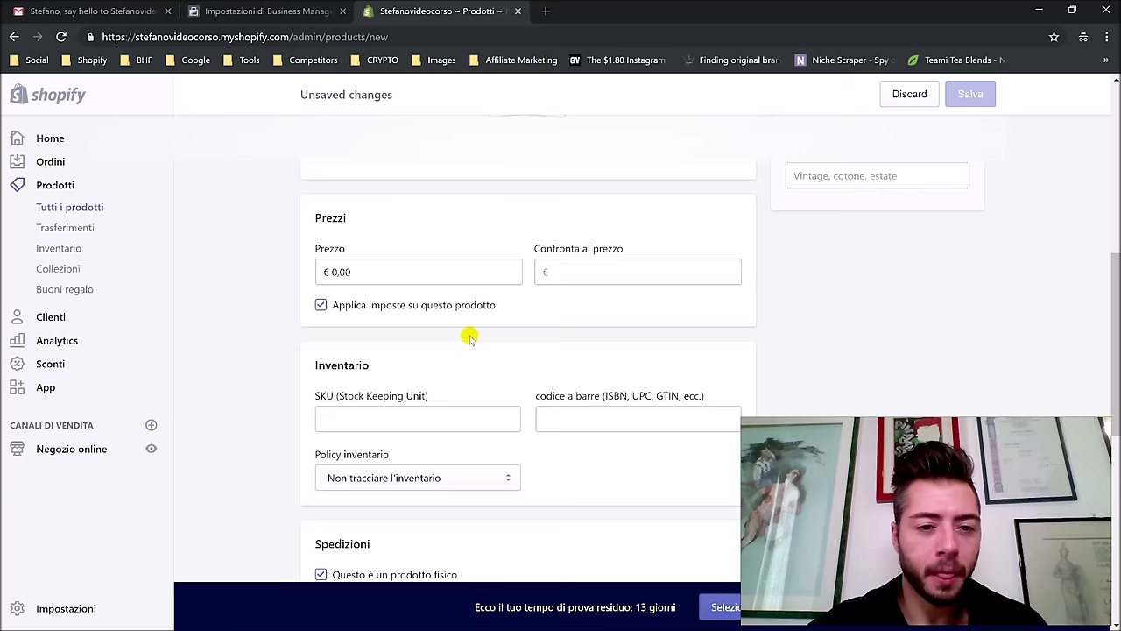
{"action": "scroll", "coordinate": [464, 333], "scroll_direction": "up", "scroll_amount": 10}
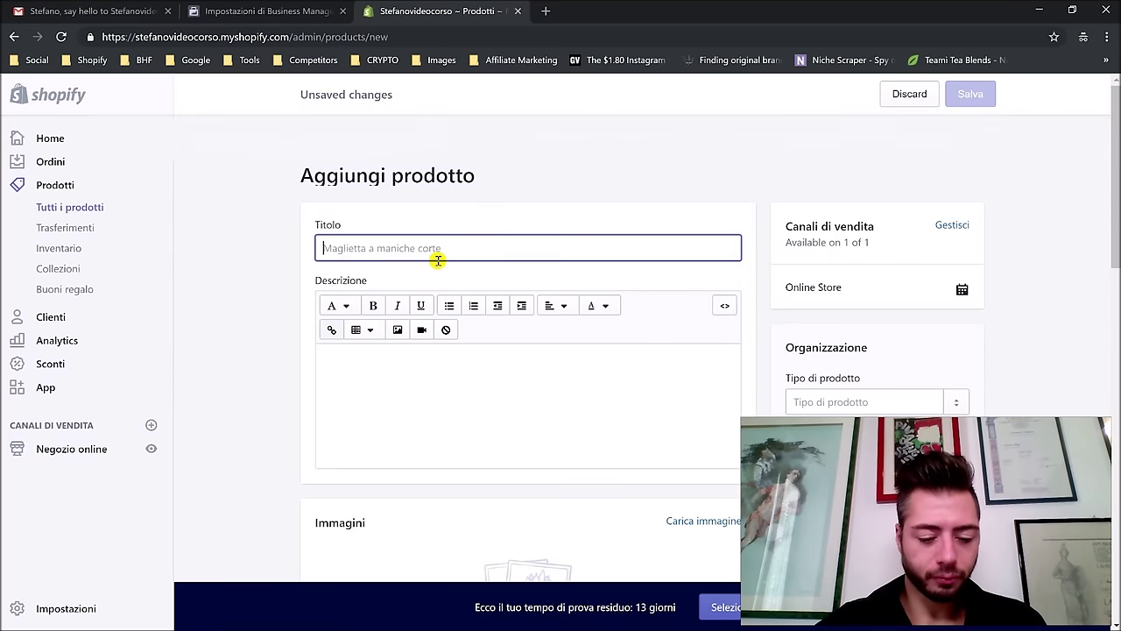
{"action": "type", "text": "Occhiali da Sole P"}
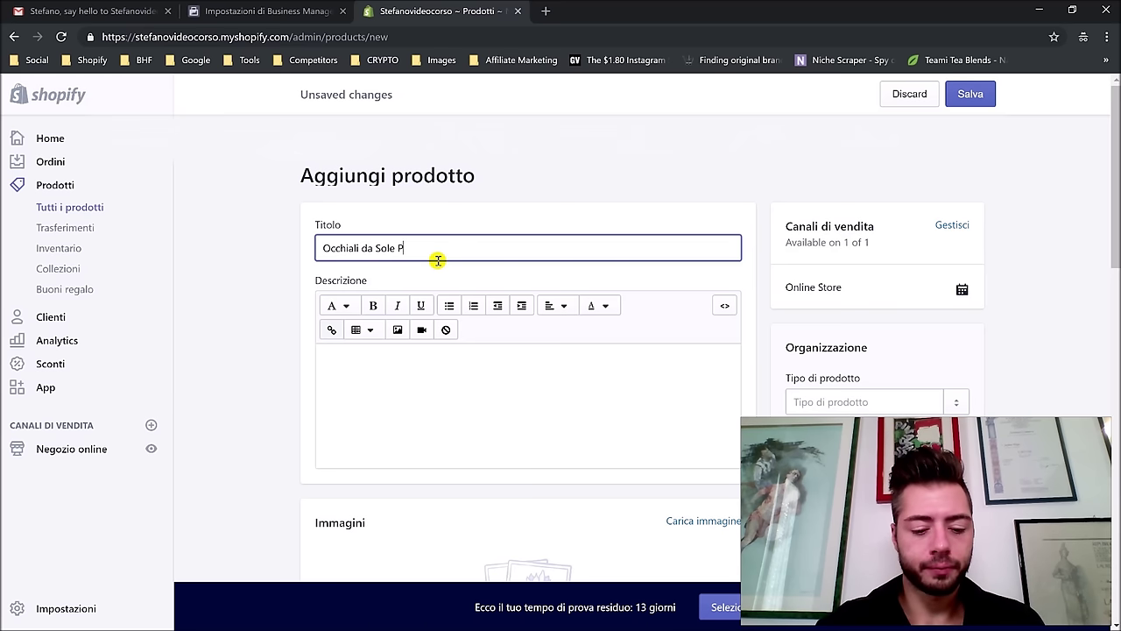
{"action": "type", "text": "ilota"}
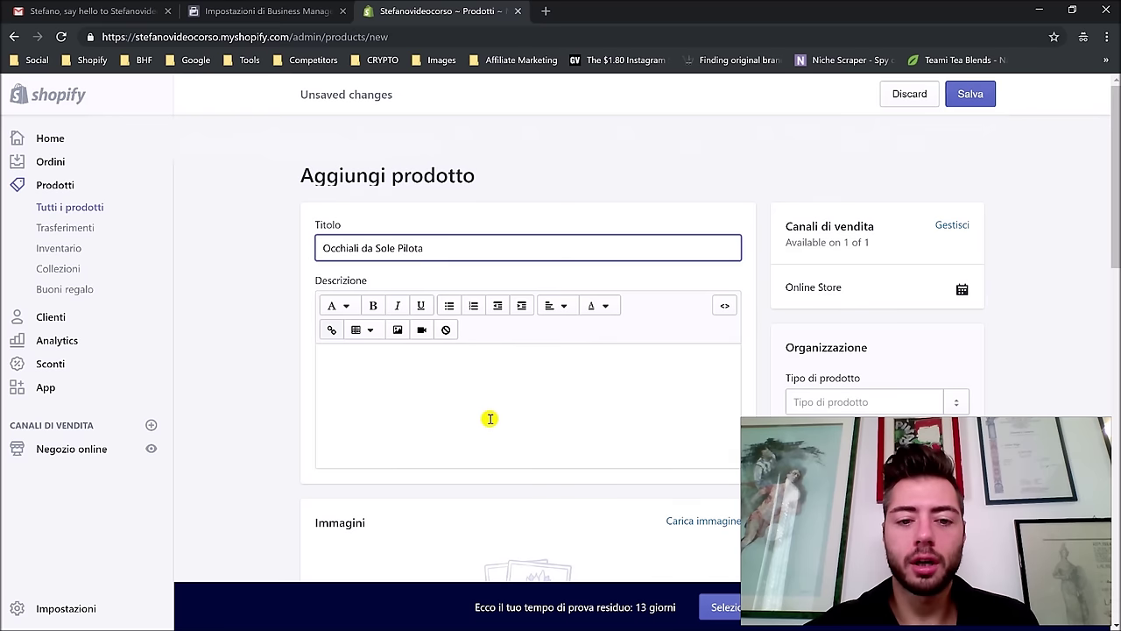
Step: Add the three sunglasses photos to the product and move the one showing the yellow-lens glasses to first place
{"action": "scroll", "coordinate": [490, 417], "scroll_direction": "down", "scroll_amount": 3}
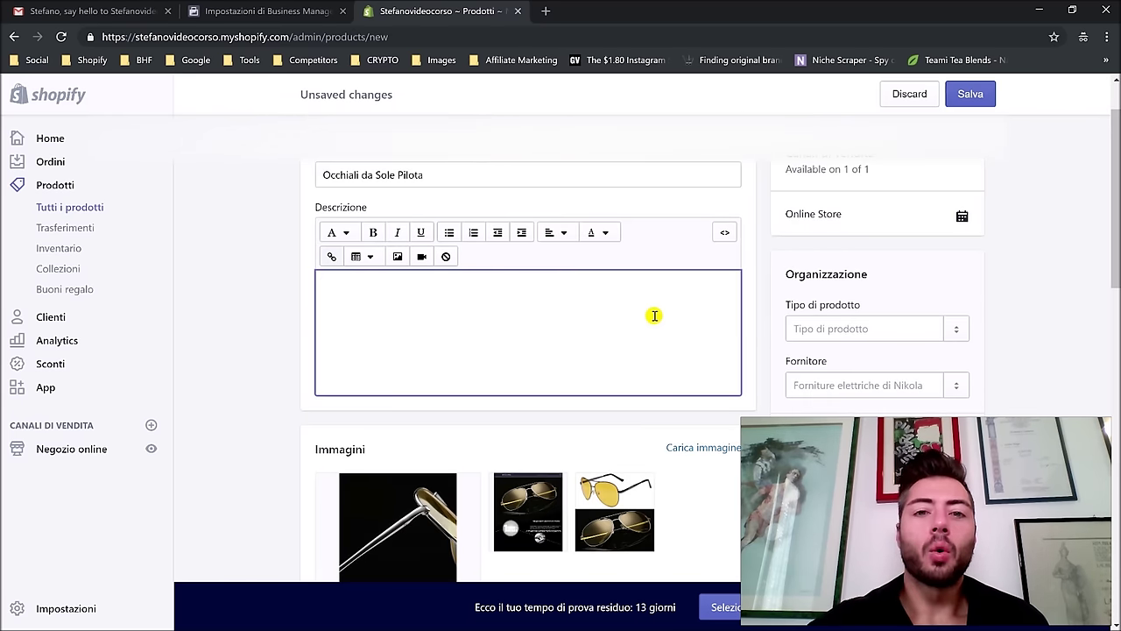
{"action": "scroll", "coordinate": [654, 315], "scroll_direction": "down", "scroll_amount": 3}
{"action": "left_click_drag", "start_coordinate": [588, 359], "coordinate": [485, 362]}
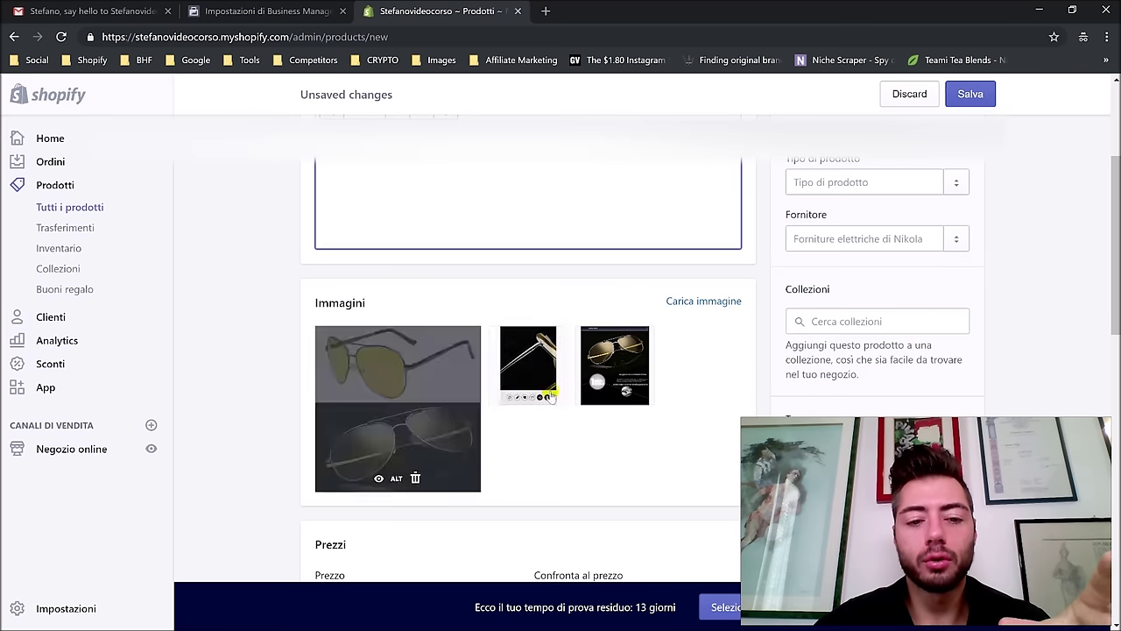
{"action": "mouse_move", "coordinate": [607, 372]}
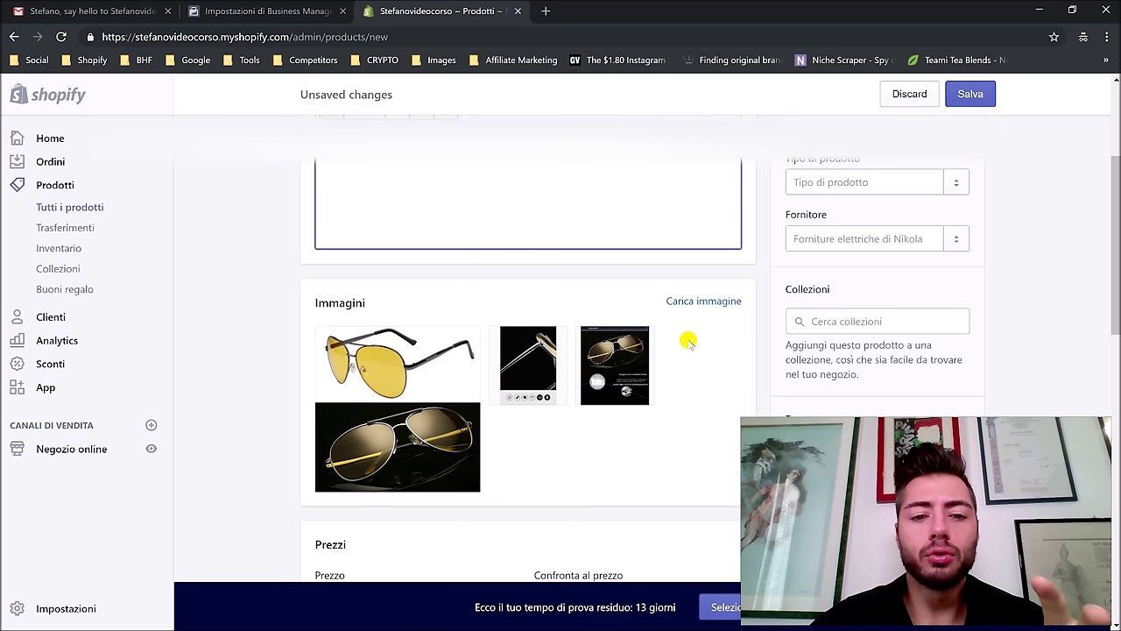
{"action": "scroll", "coordinate": [688, 342], "scroll_direction": "up", "scroll_amount": 3}
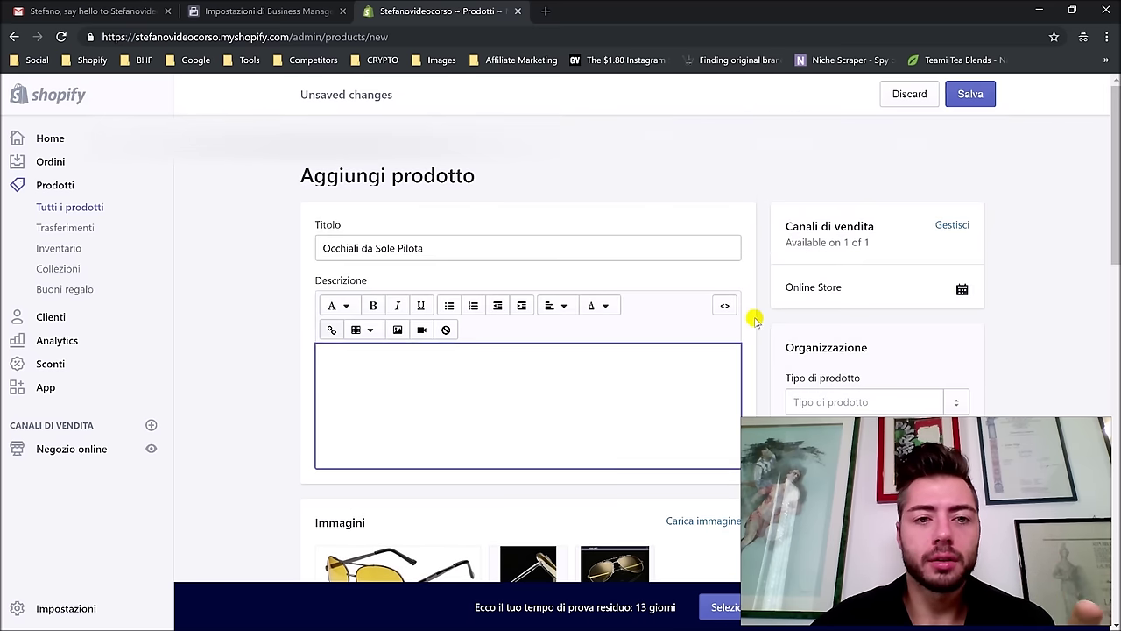
Step: Set the product's price to €35,00 and its compare-at price to €30,00
{"action": "scroll", "coordinate": [521, 355], "scroll_direction": "down", "scroll_amount": 2}
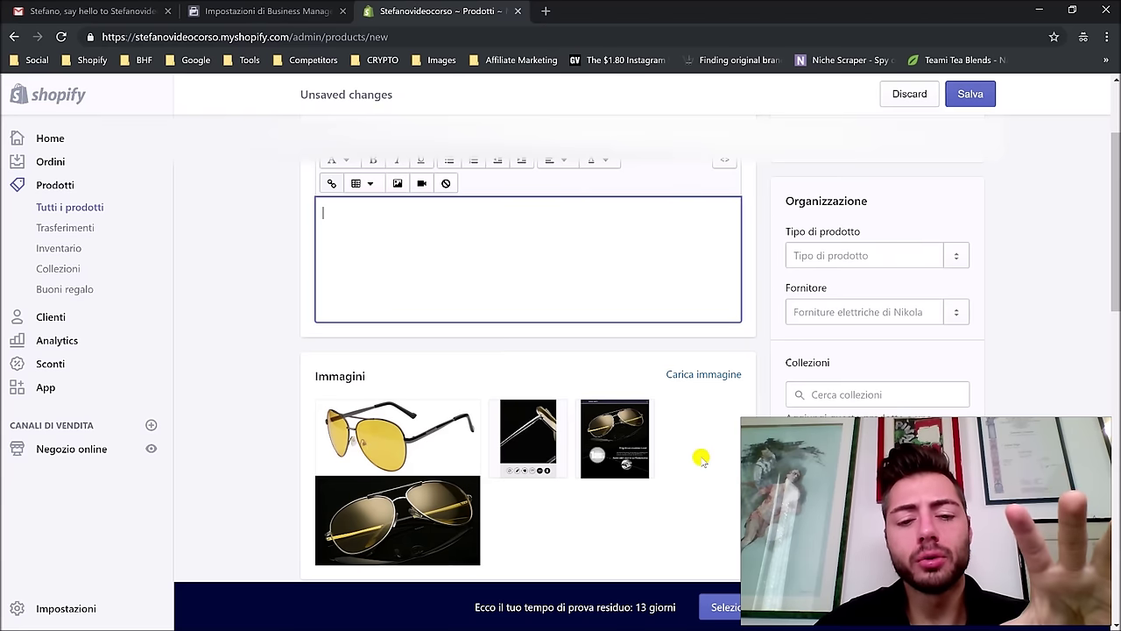
{"action": "scroll", "coordinate": [701, 457], "scroll_direction": "down", "scroll_amount": 1}
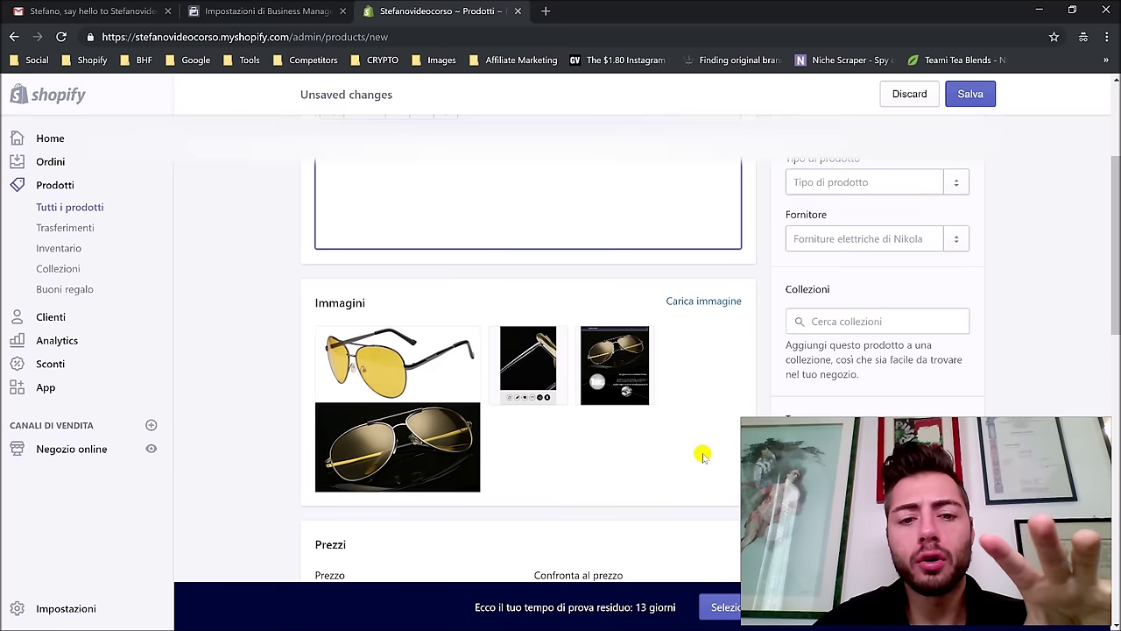
{"action": "scroll", "coordinate": [613, 394], "scroll_direction": "down", "scroll_amount": 1}
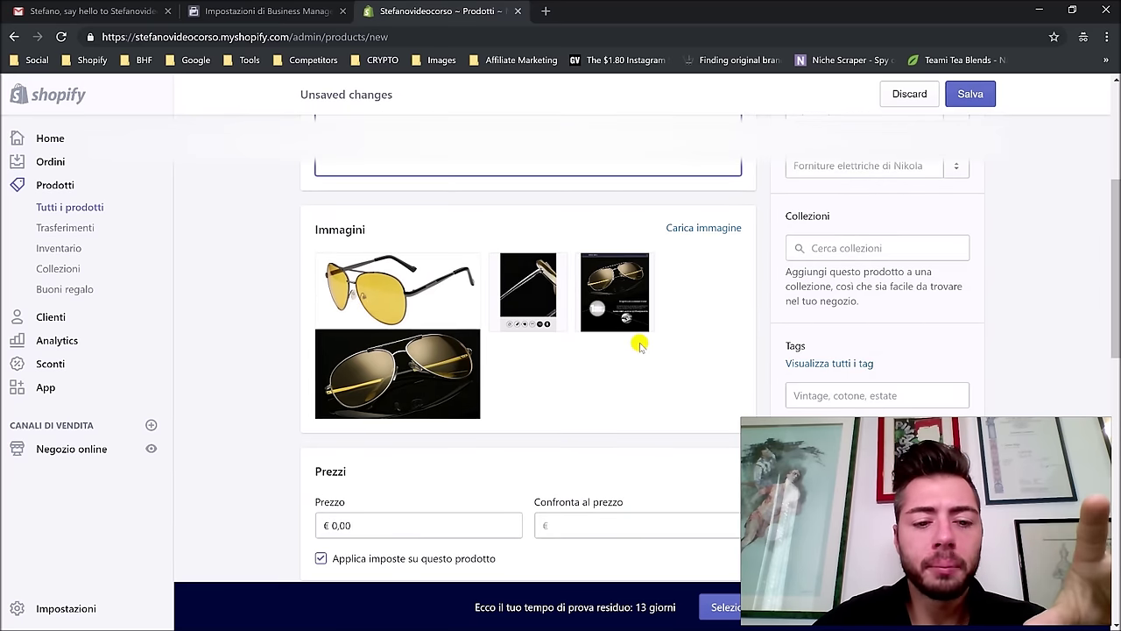
{"action": "scroll", "coordinate": [525, 394], "scroll_direction": "down", "scroll_amount": 1}
{"action": "left_click", "coordinate": [395, 448]}
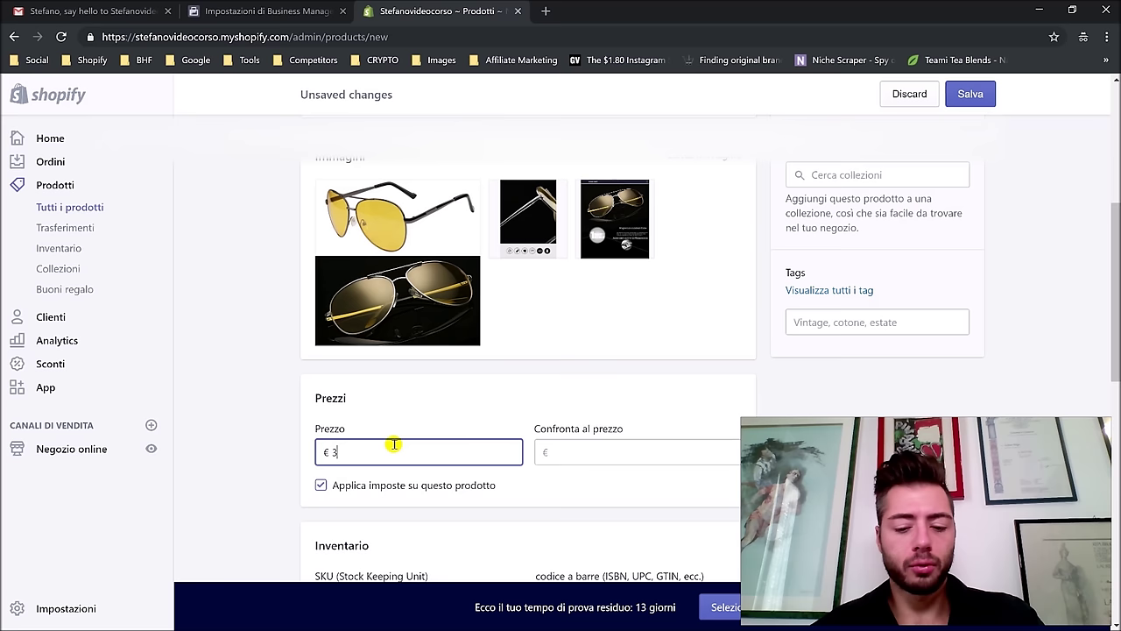
{"action": "left_click", "coordinate": [601, 396]}
{"action": "left_click", "coordinate": [587, 453]}
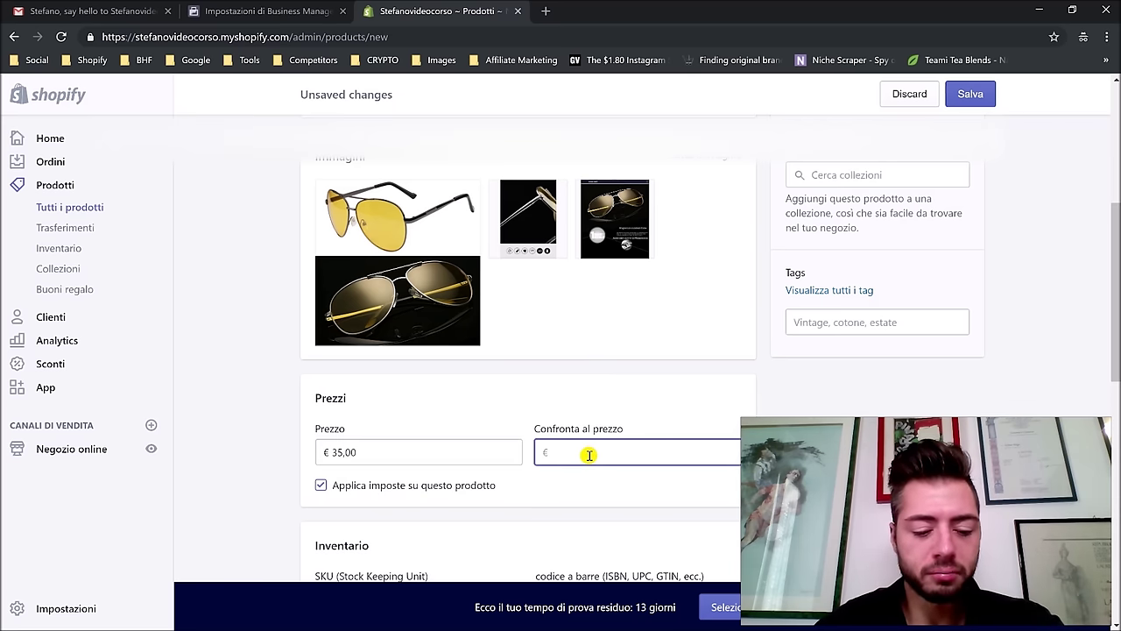
{"action": "left_click", "coordinate": [613, 338]}
Step: Examine the product's SKU and barcode fields, inventory policy options, and shipping weight, customs code and fulfillment settings without changing them
{"action": "scroll", "coordinate": [528, 364], "scroll_direction": "down", "scroll_amount": 2}
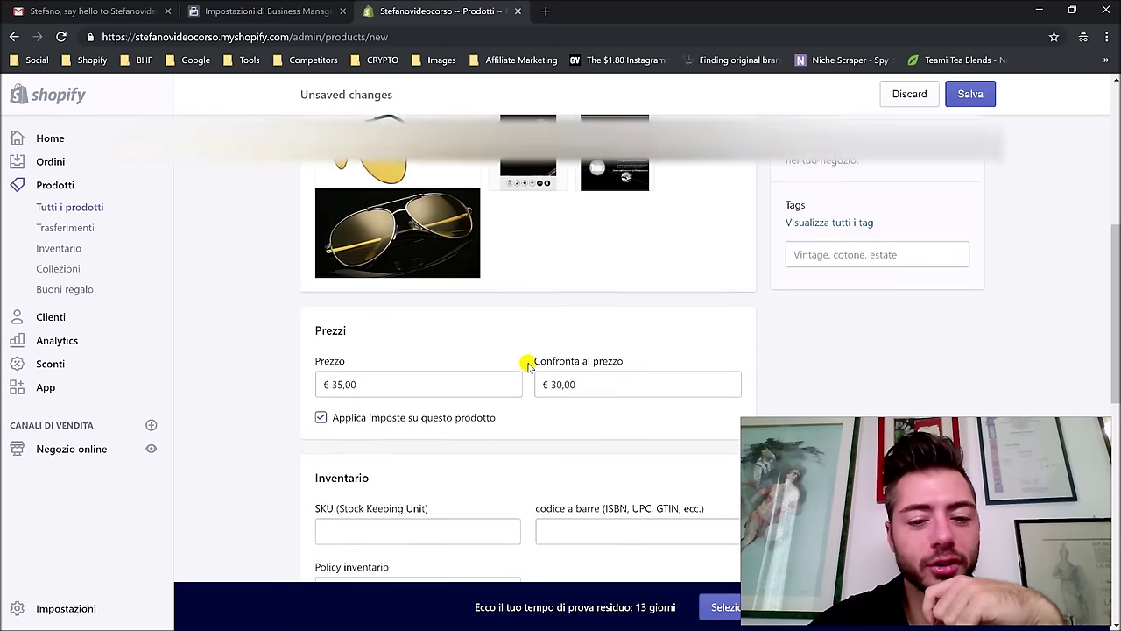
{"action": "scroll", "coordinate": [341, 331], "scroll_direction": "down", "scroll_amount": 1}
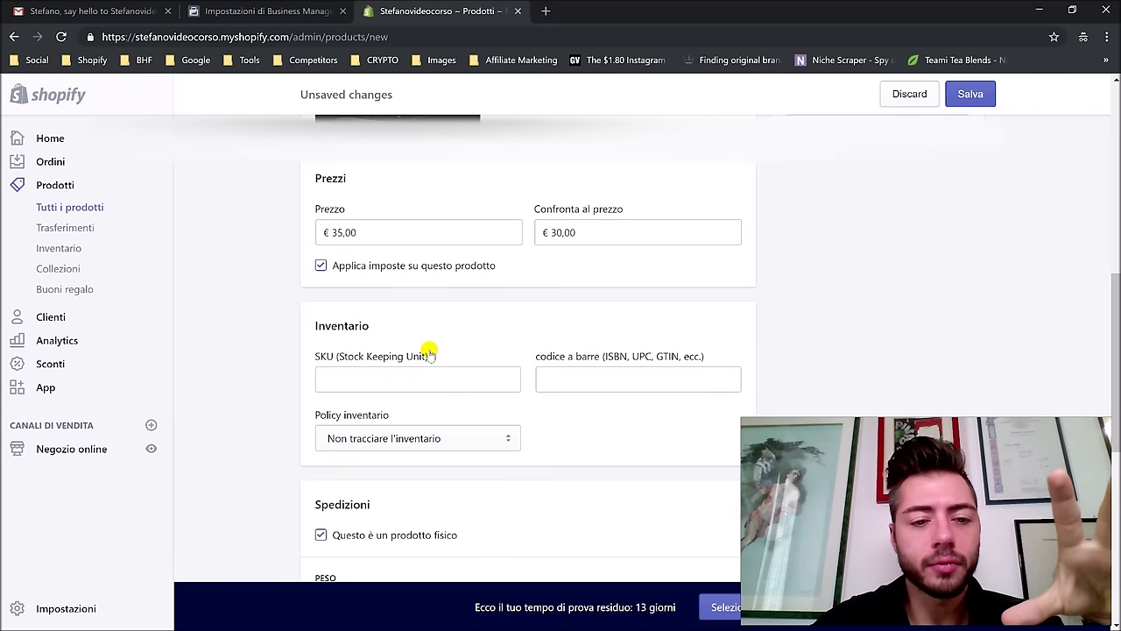
{"action": "scroll", "coordinate": [537, 374], "scroll_direction": "down", "scroll_amount": 1}
{"action": "scroll", "coordinate": [537, 374], "scroll_direction": "down", "scroll_amount": 2}
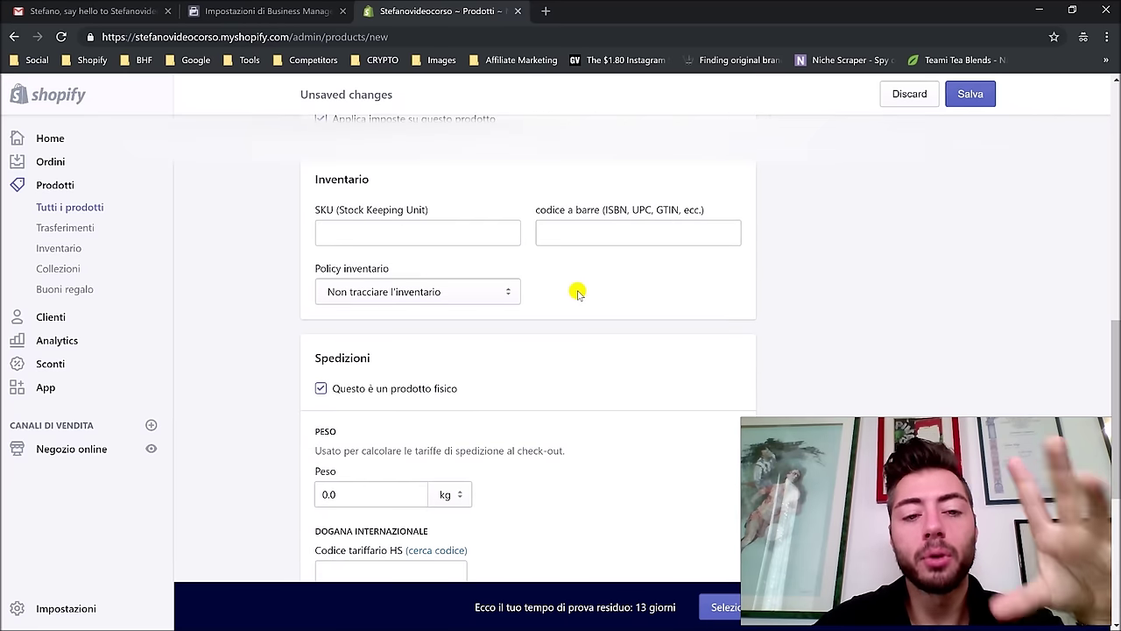
{"action": "scroll", "coordinate": [543, 308], "scroll_direction": "up", "scroll_amount": 1}
{"action": "left_click", "coordinate": [487, 301]}
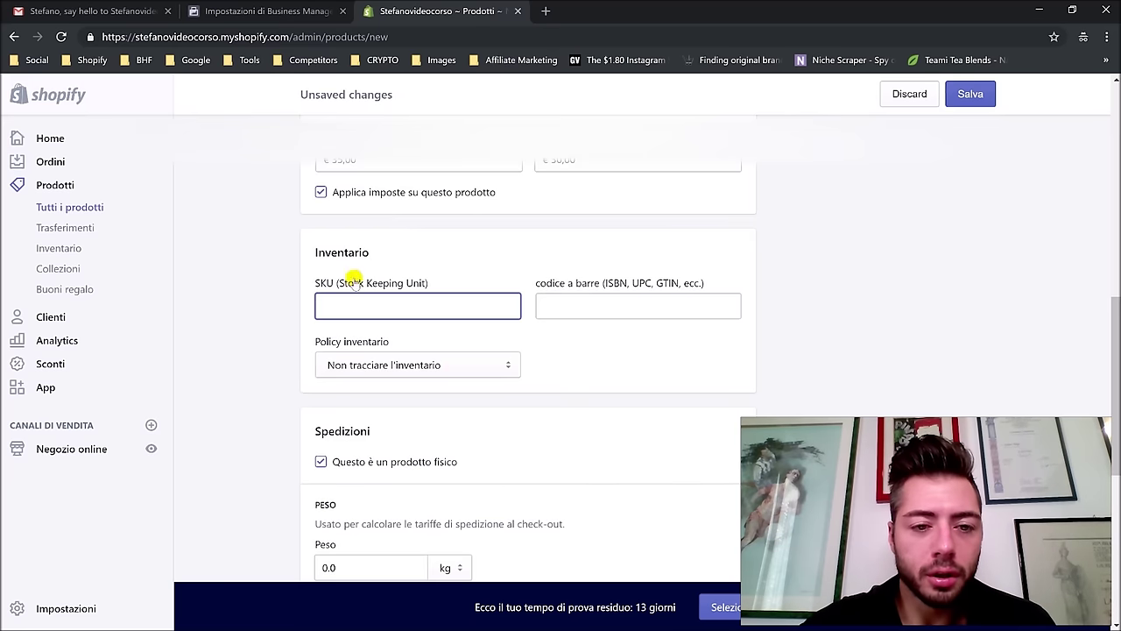
{"action": "left_click", "coordinate": [477, 366]}
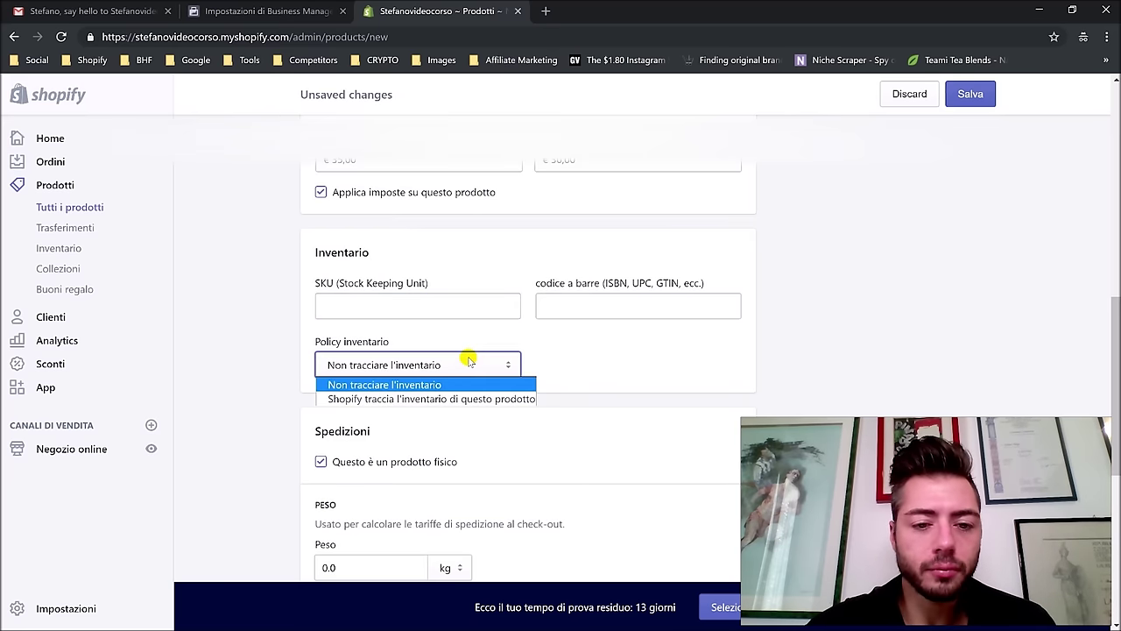
{"action": "left_click", "coordinate": [468, 361]}
{"action": "scroll", "coordinate": [604, 305], "scroll_direction": "down", "scroll_amount": 3}
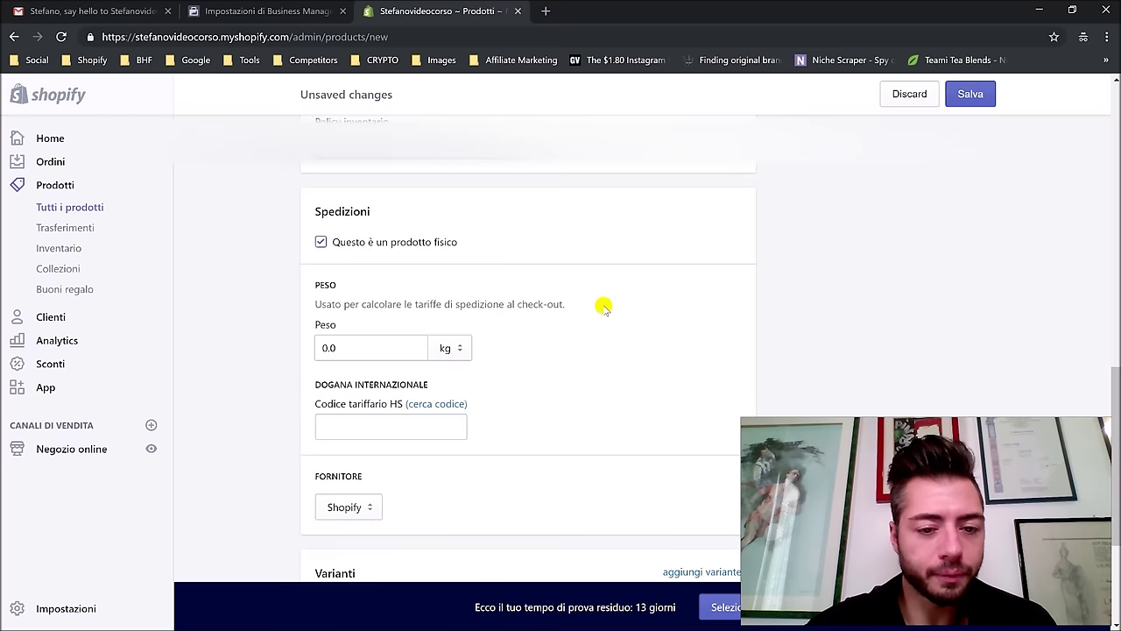
{"action": "left_click", "coordinate": [361, 341]}
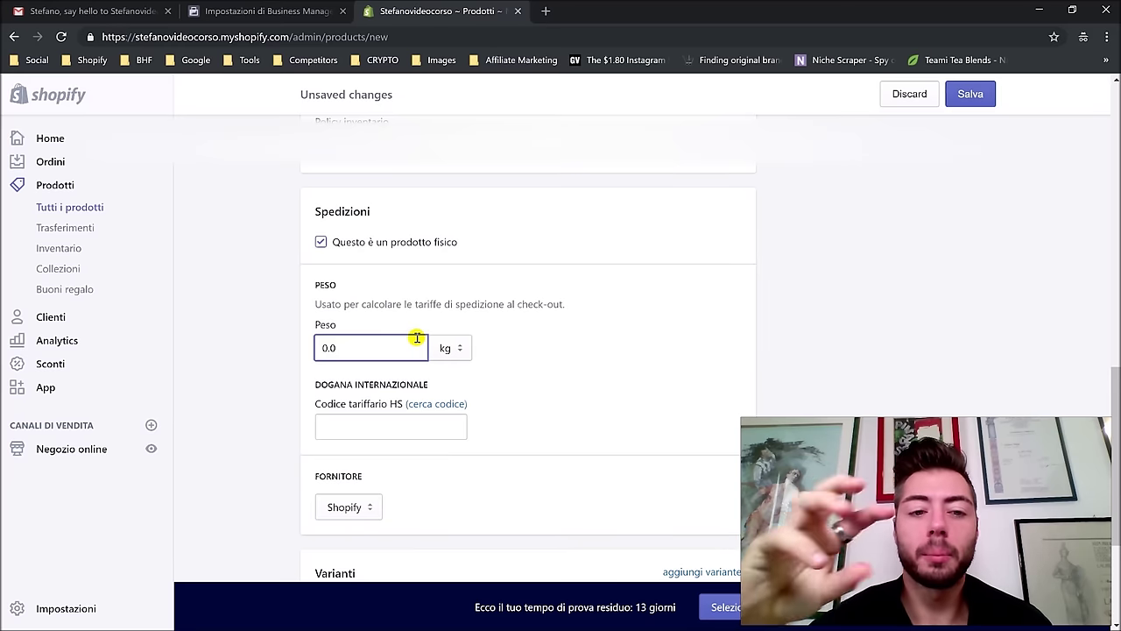
{"action": "left_click", "coordinate": [557, 324]}
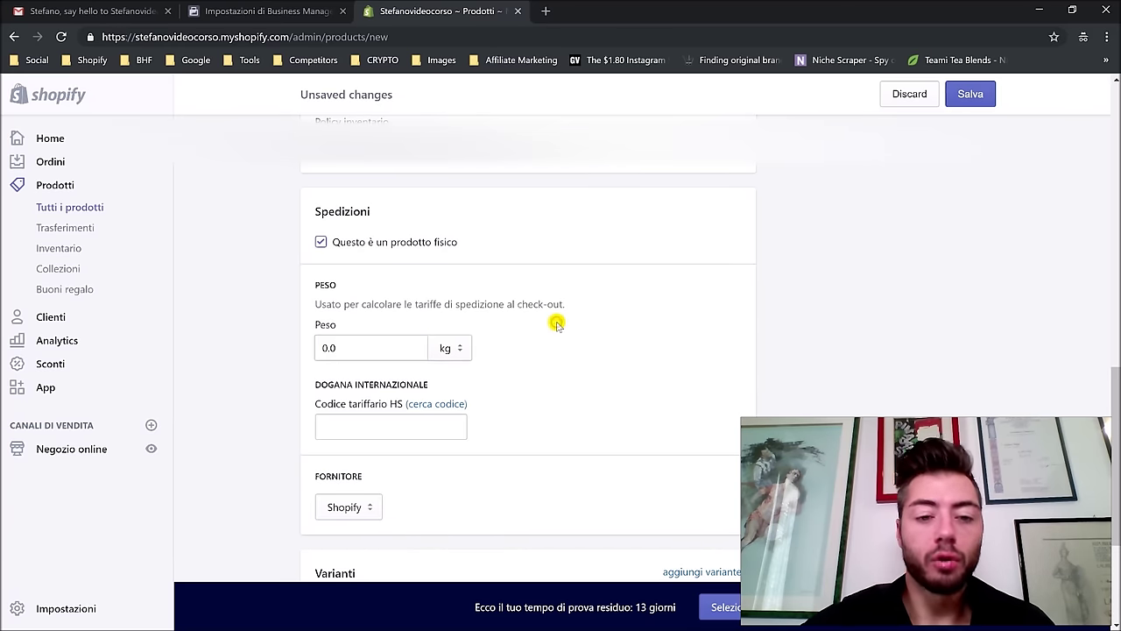
{"action": "scroll", "coordinate": [557, 324], "scroll_direction": "down", "scroll_amount": 2}
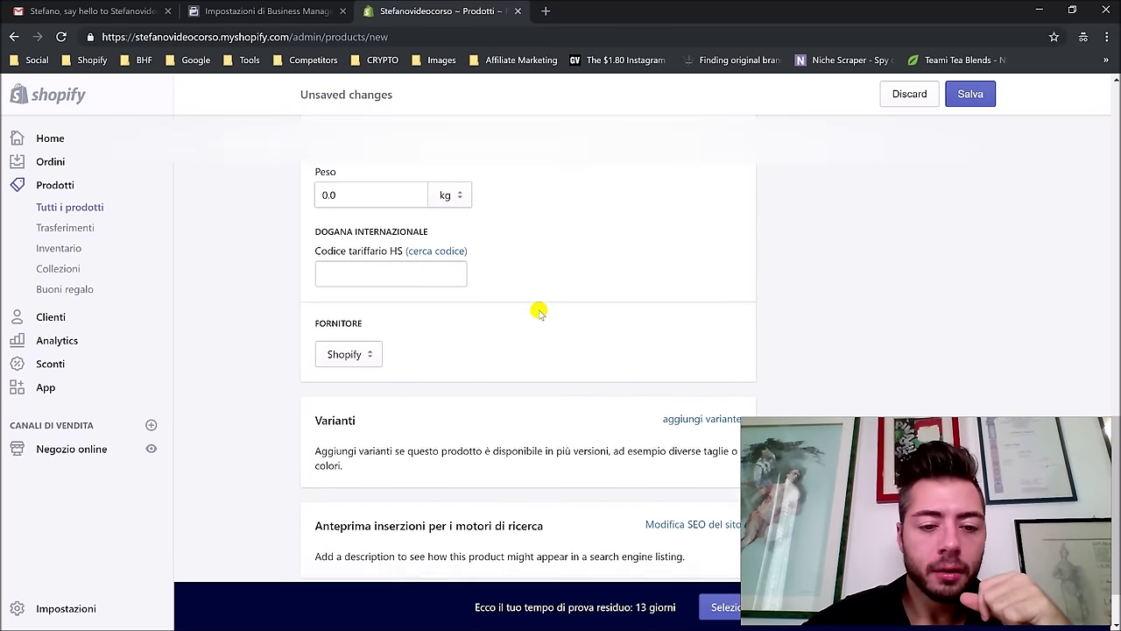
Step: Review the sunglasses product form's images, prices, inventory, shipping, variants and search engine preview sections
{"action": "scroll", "coordinate": [539, 311], "scroll_direction": "down", "scroll_amount": 1}
{"action": "scroll", "coordinate": [741, 308], "scroll_direction": "up", "scroll_amount": 7}
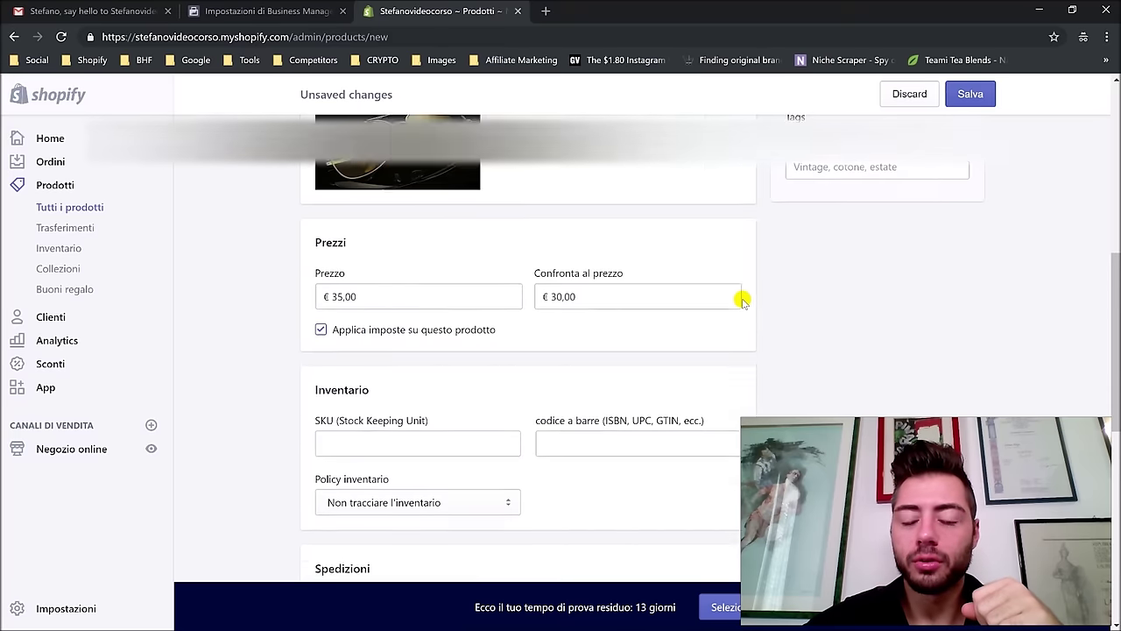
{"action": "scroll", "coordinate": [741, 300], "scroll_direction": "down", "scroll_amount": 7}
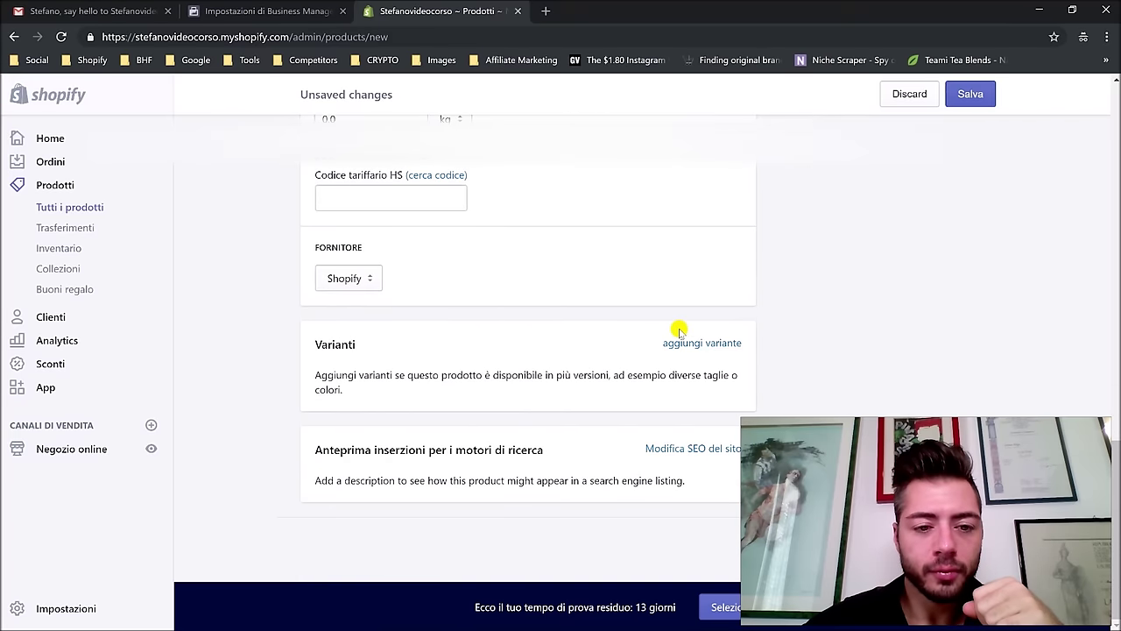
{"action": "scroll", "coordinate": [640, 333], "scroll_direction": "up", "scroll_amount": 7}
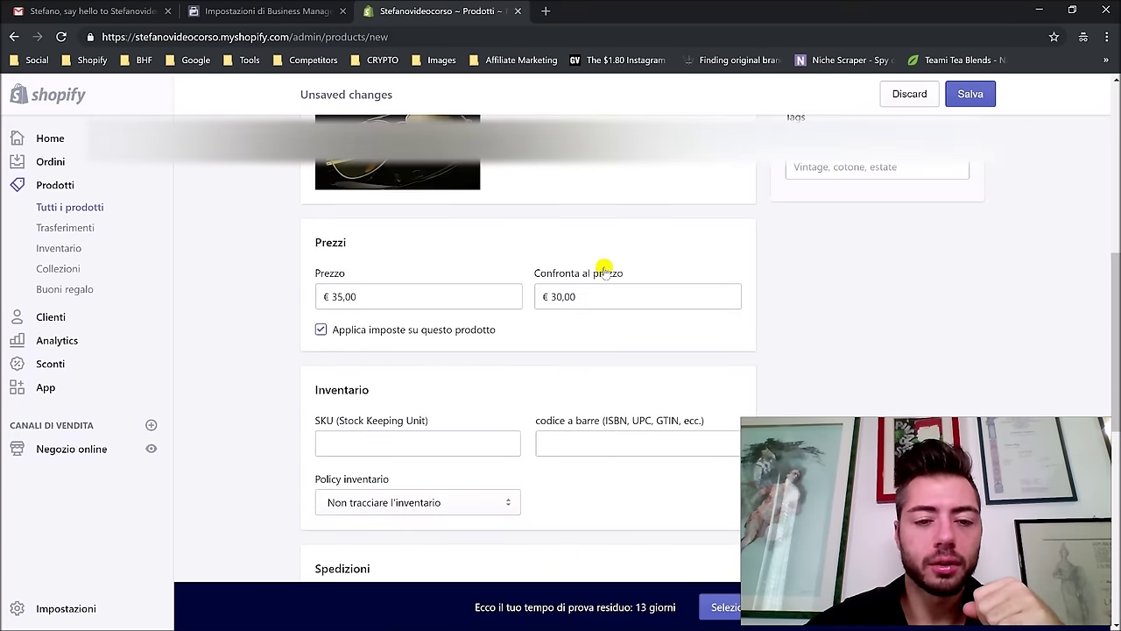
{"action": "scroll", "coordinate": [539, 333], "scroll_direction": "up", "scroll_amount": 4}
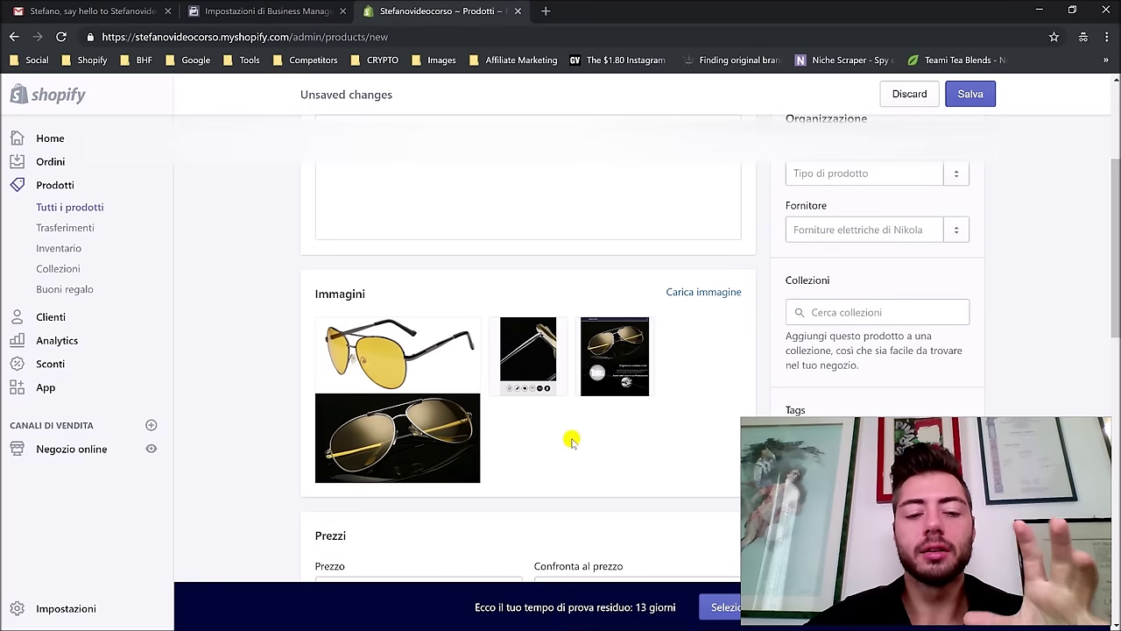
{"action": "scroll", "coordinate": [571, 440], "scroll_direction": "down", "scroll_amount": 10}
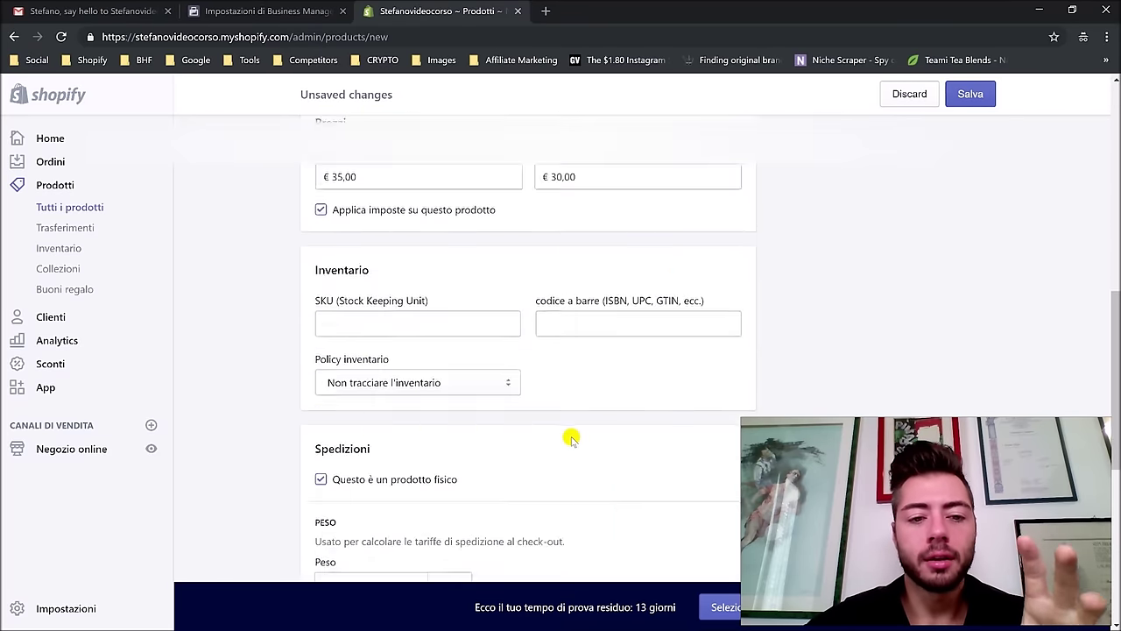
{"action": "scroll", "coordinate": [468, 350], "scroll_direction": "up", "scroll_amount": 10}
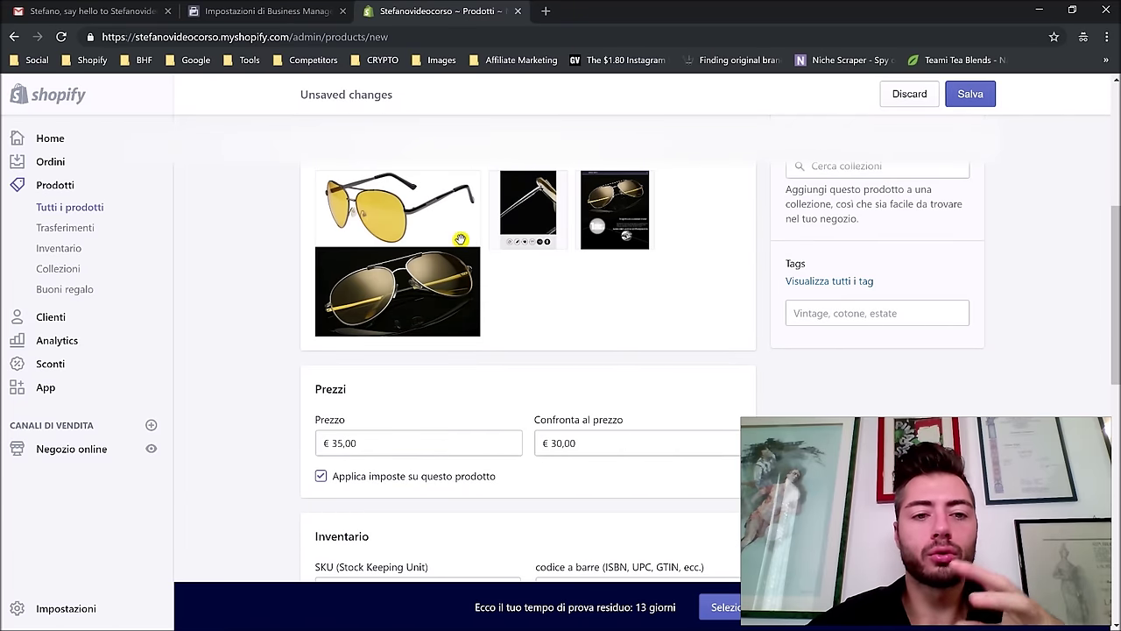
Step: Add a variant option named "Colore" to the new product, with "Rosso" as its value
{"action": "scroll", "coordinate": [460, 238], "scroll_direction": "down", "scroll_amount": 8}
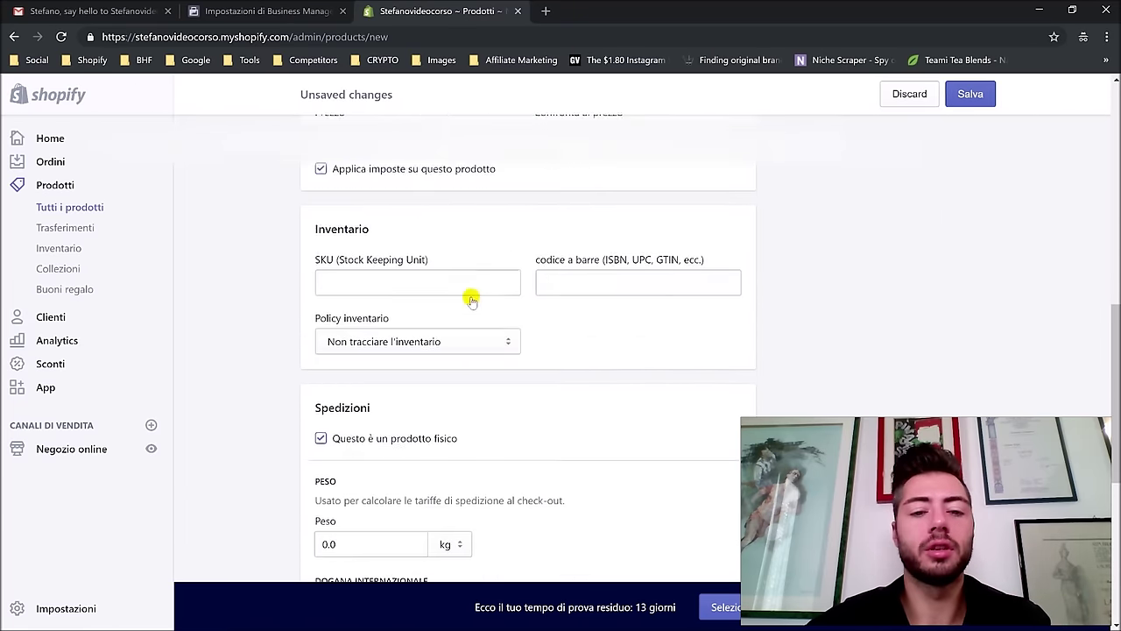
{"action": "scroll", "coordinate": [538, 432], "scroll_direction": "up", "scroll_amount": 3}
{"action": "scroll", "coordinate": [444, 241], "scroll_direction": "up", "scroll_amount": 3}
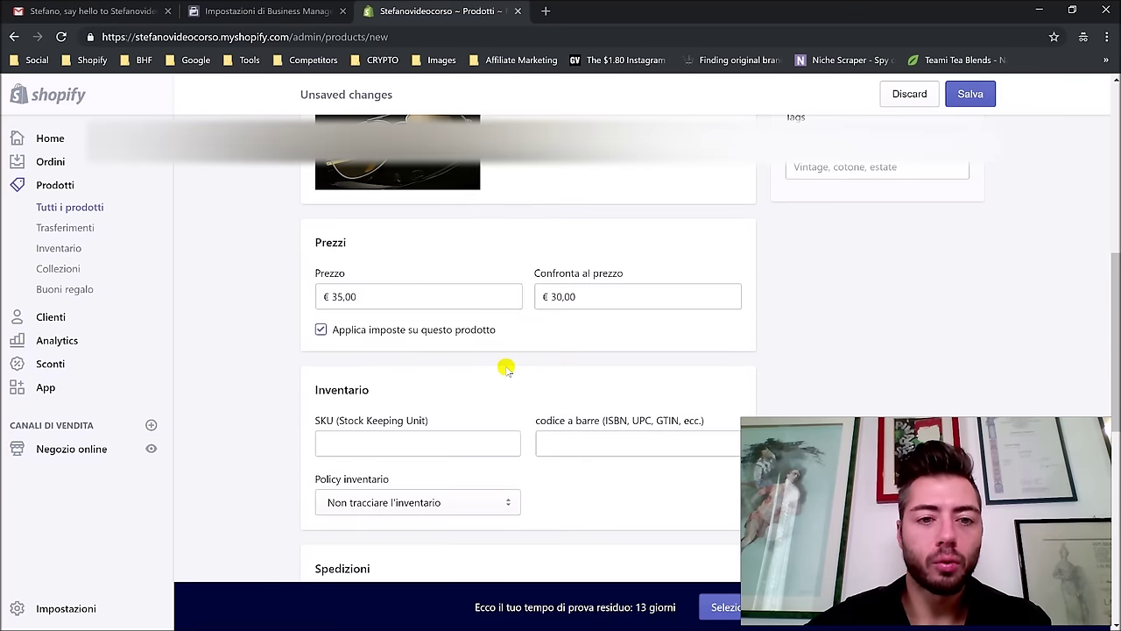
{"action": "scroll", "coordinate": [543, 375], "scroll_direction": "down", "scroll_amount": 7}
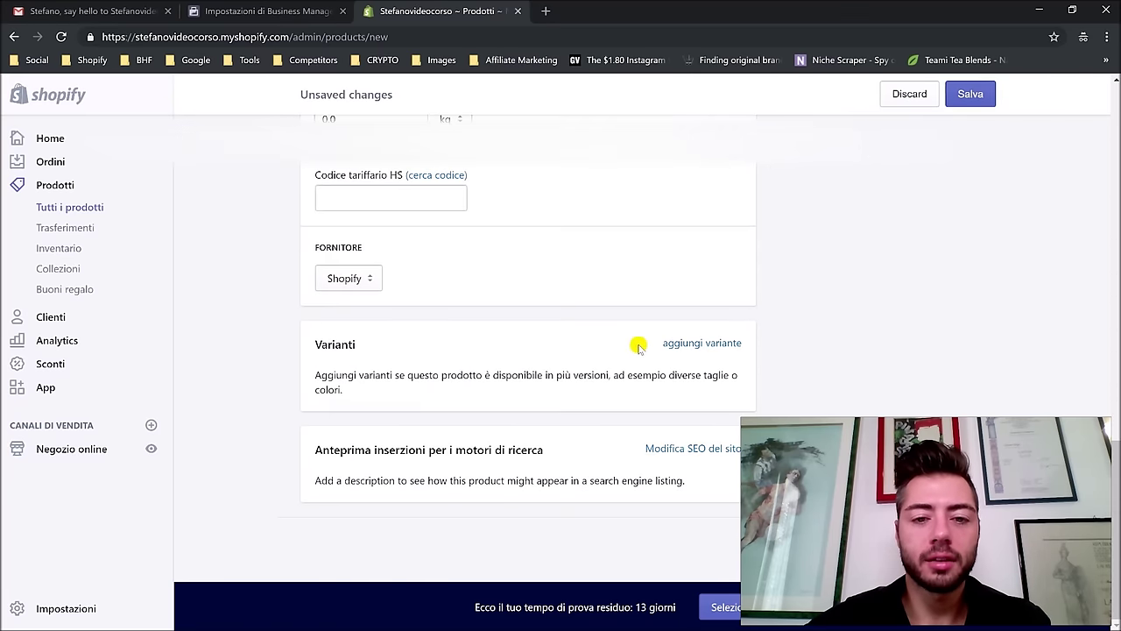
{"action": "left_click", "coordinate": [680, 344]}
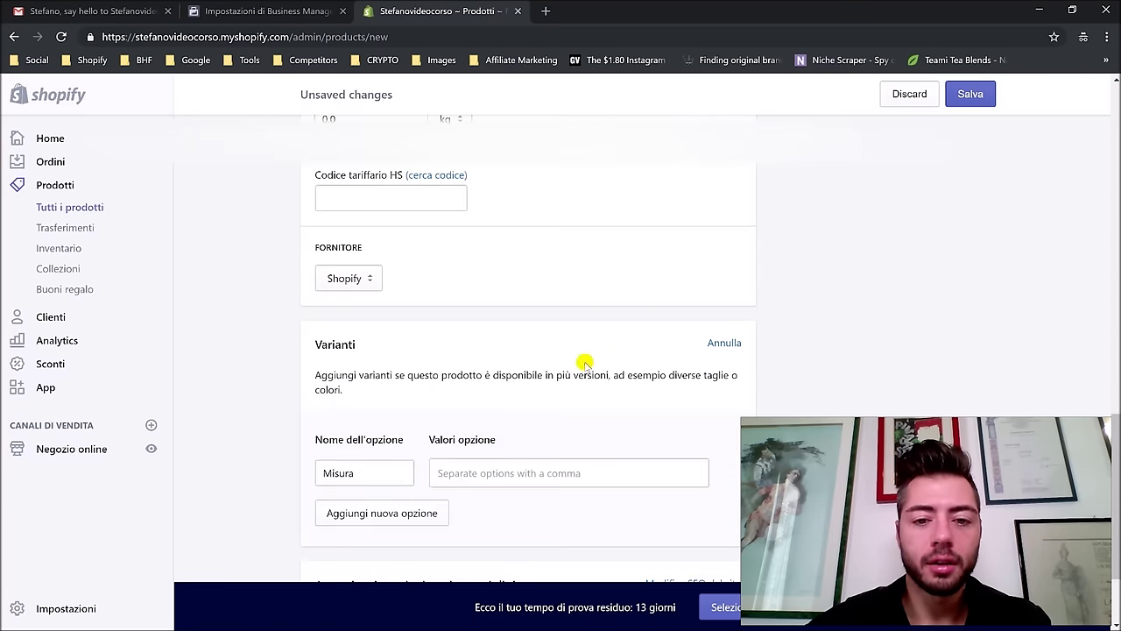
{"action": "double_click", "coordinate": [385, 471]}
{"action": "type", "text": "Colore"}
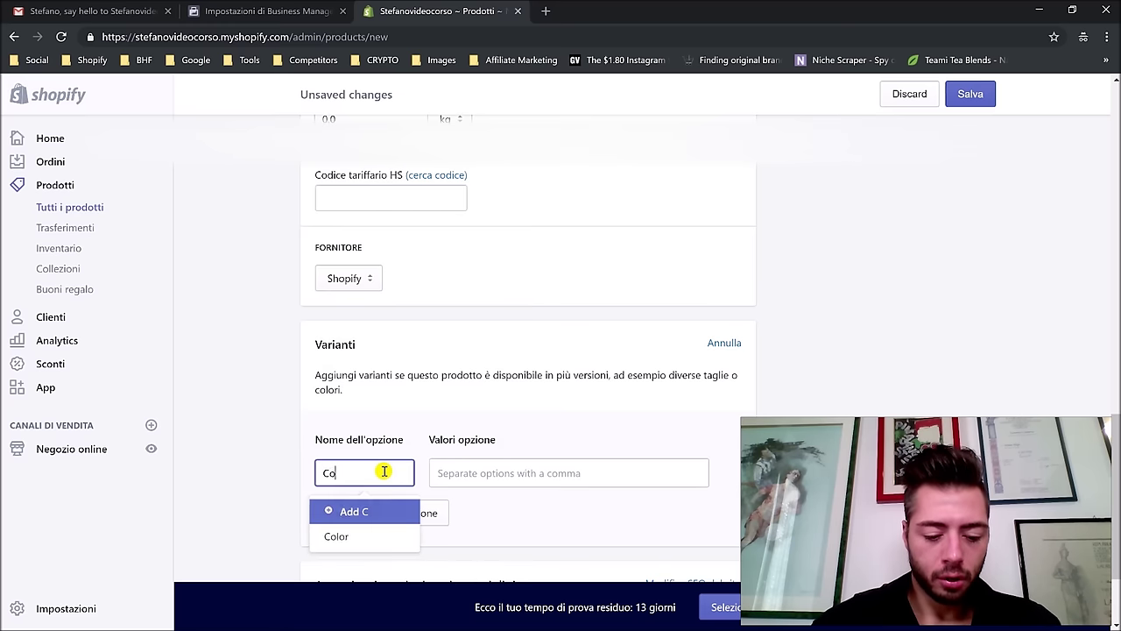
{"action": "left_click", "coordinate": [480, 482]}
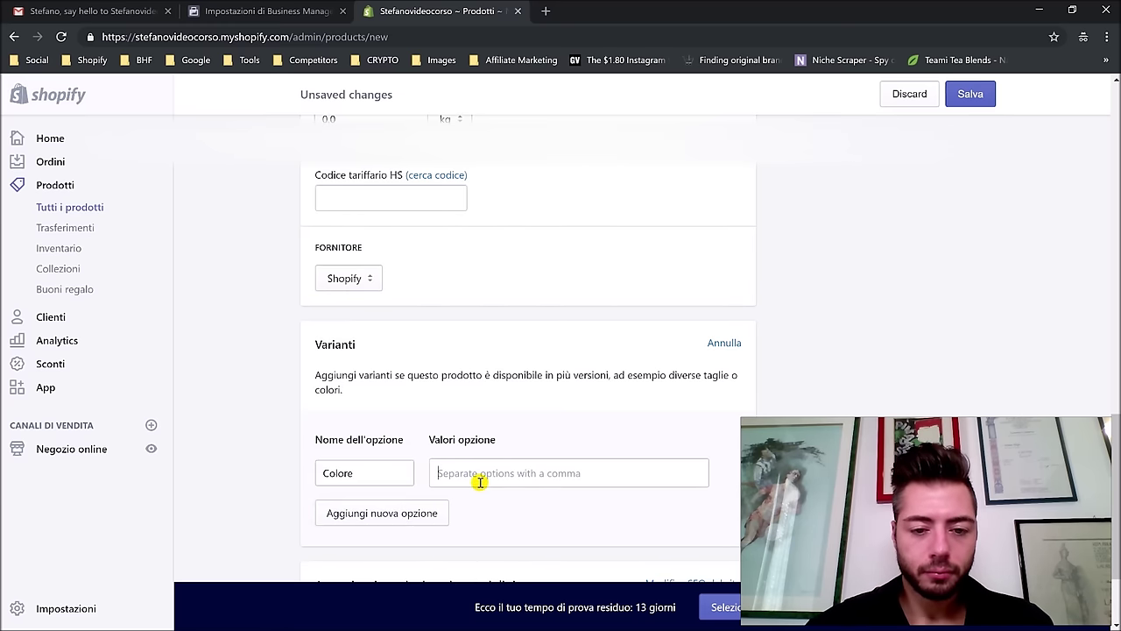
{"action": "type", "text": "Ross"}
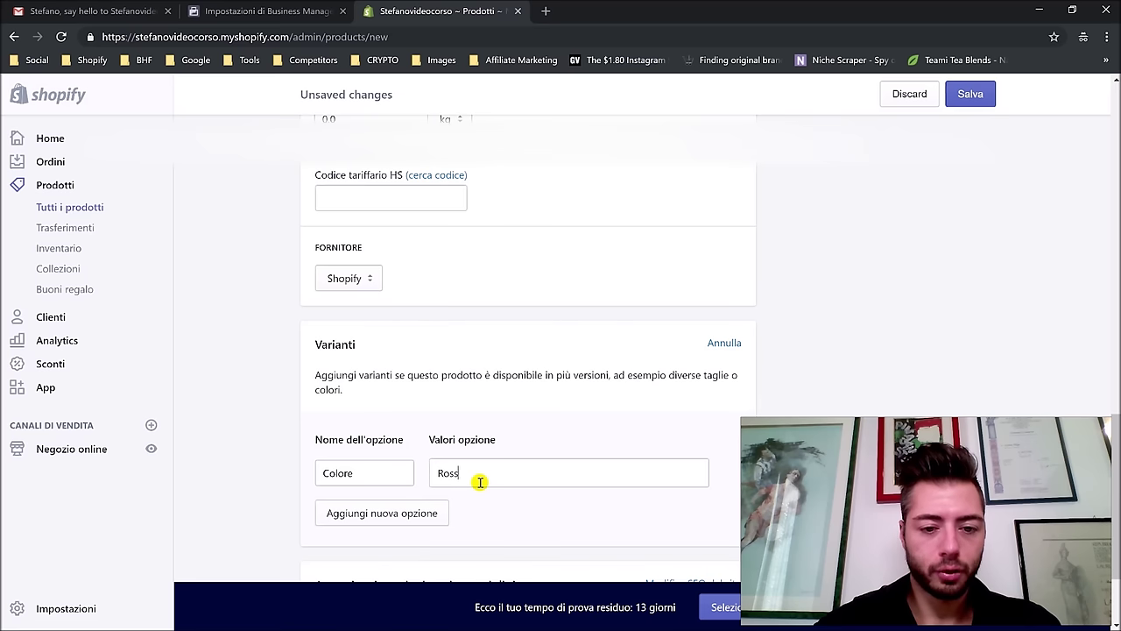
{"action": "type", "text": "o"}
{"action": "left_click", "coordinate": [382, 511]}
{"action": "left_click", "coordinate": [382, 538]}
{"action": "scroll", "coordinate": [613, 438], "scroll_direction": "down", "scroll_amount": 1}
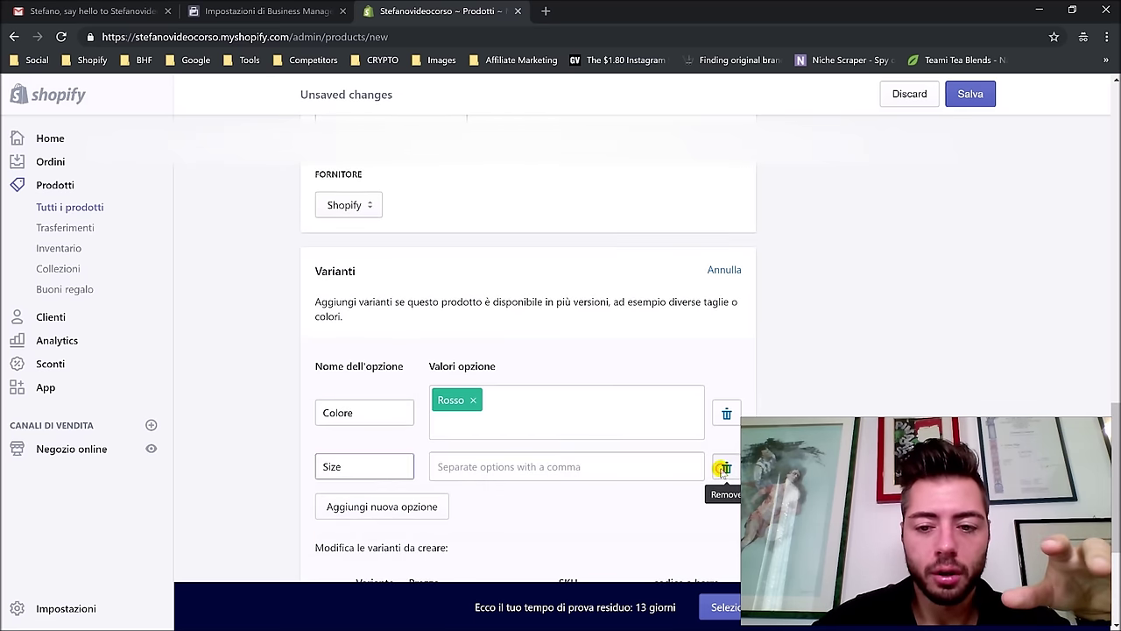
{"action": "left_click", "coordinate": [721, 465]}
Step: Save the new product with its Rosso colour variant
{"action": "scroll", "coordinate": [594, 458], "scroll_direction": "down", "scroll_amount": 2}
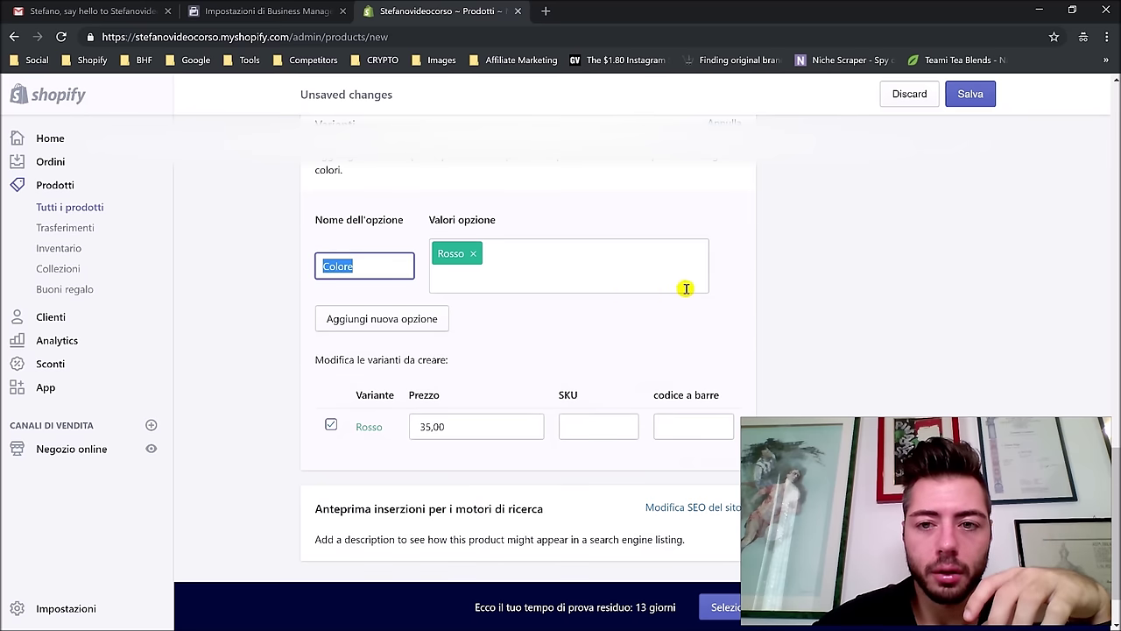
{"action": "scroll", "coordinate": [685, 288], "scroll_direction": "down", "scroll_amount": 1}
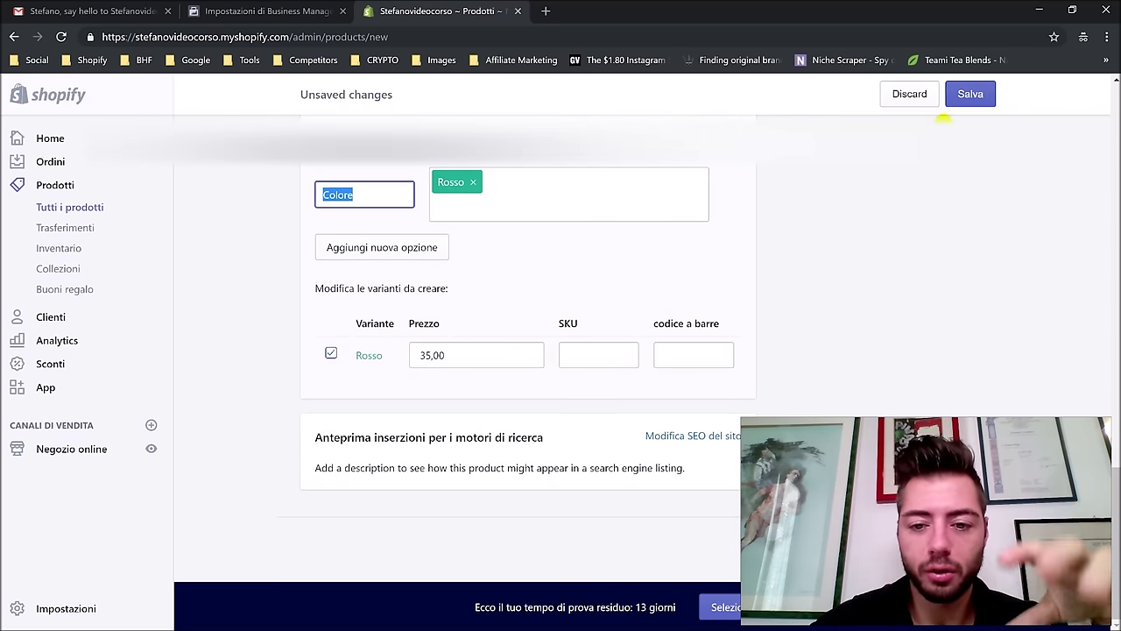
{"action": "left_click", "coordinate": [966, 93]}
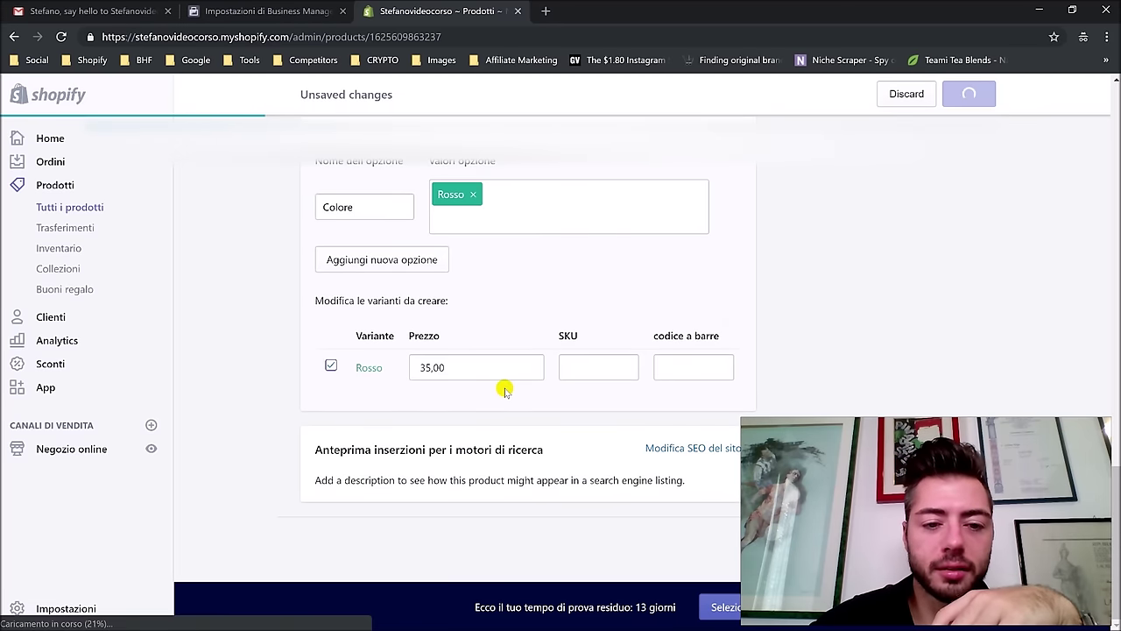
Step: Add another variant to the saved product with the colour "blu", and save the variant
{"action": "scroll", "coordinate": [517, 397], "scroll_direction": "down", "scroll_amount": 5}
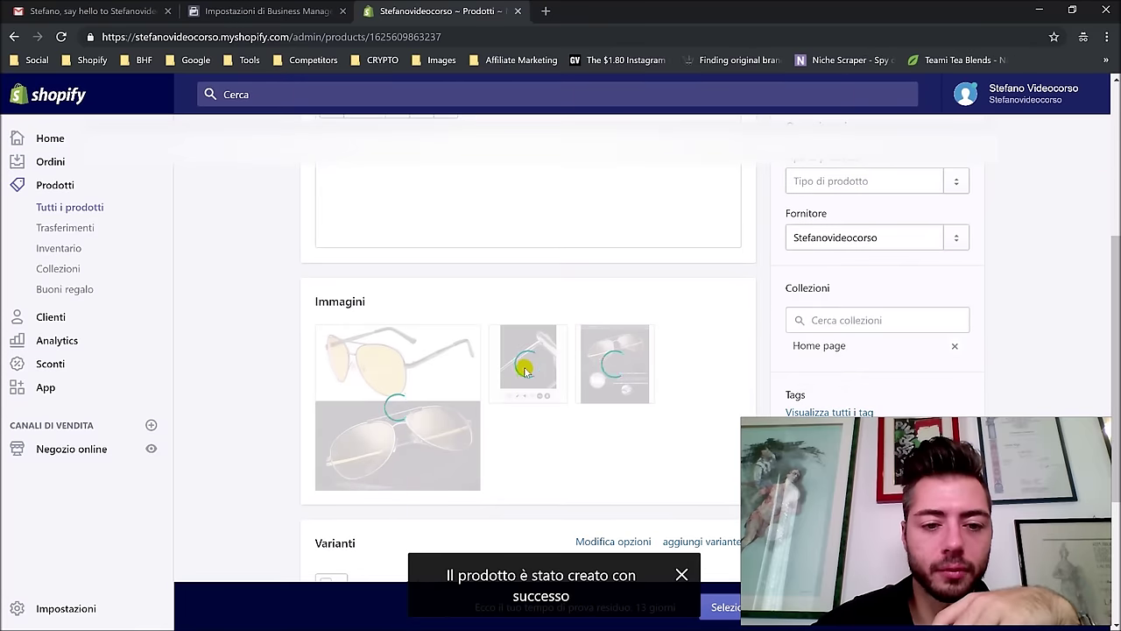
{"action": "scroll", "coordinate": [524, 368], "scroll_direction": "down", "scroll_amount": 2}
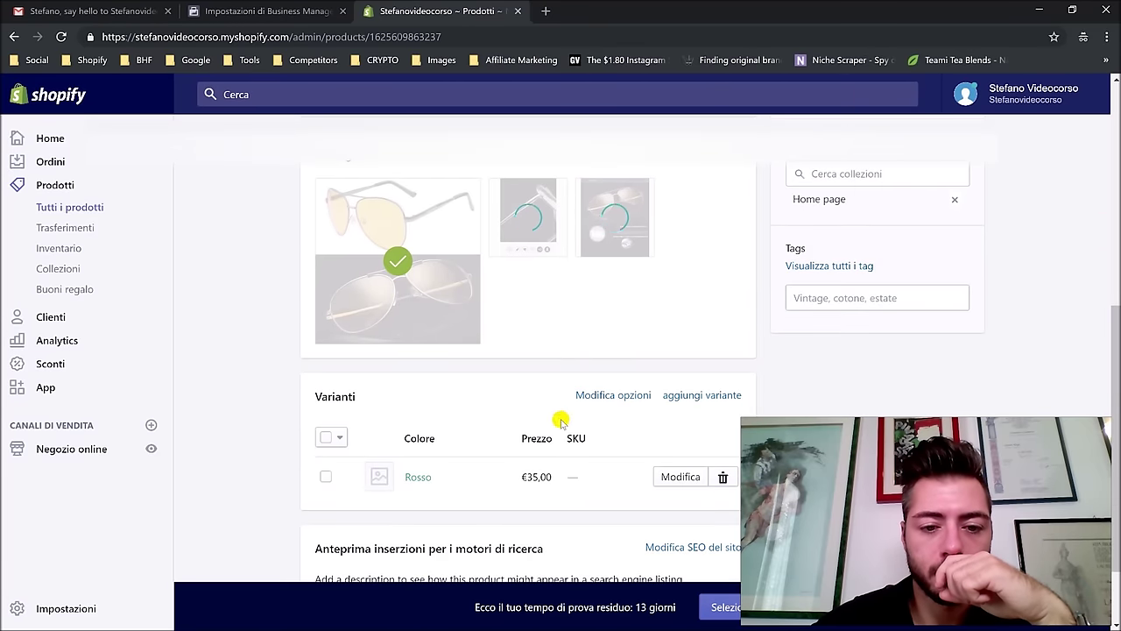
{"action": "left_click", "coordinate": [715, 396]}
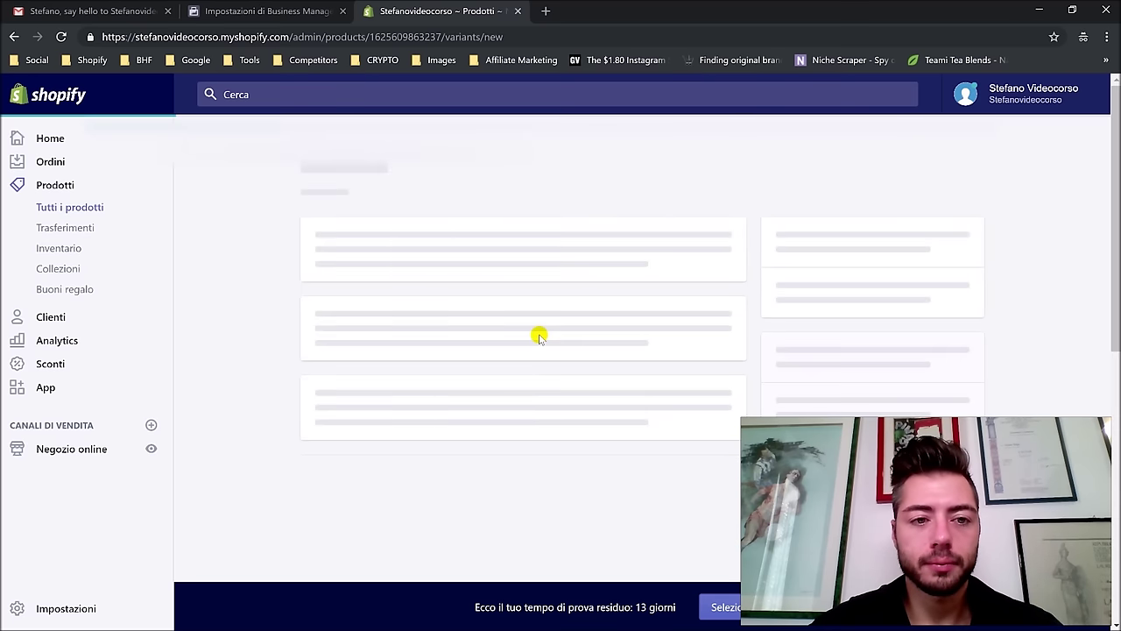
{"action": "scroll", "coordinate": [532, 333], "scroll_direction": "down", "scroll_amount": 2}
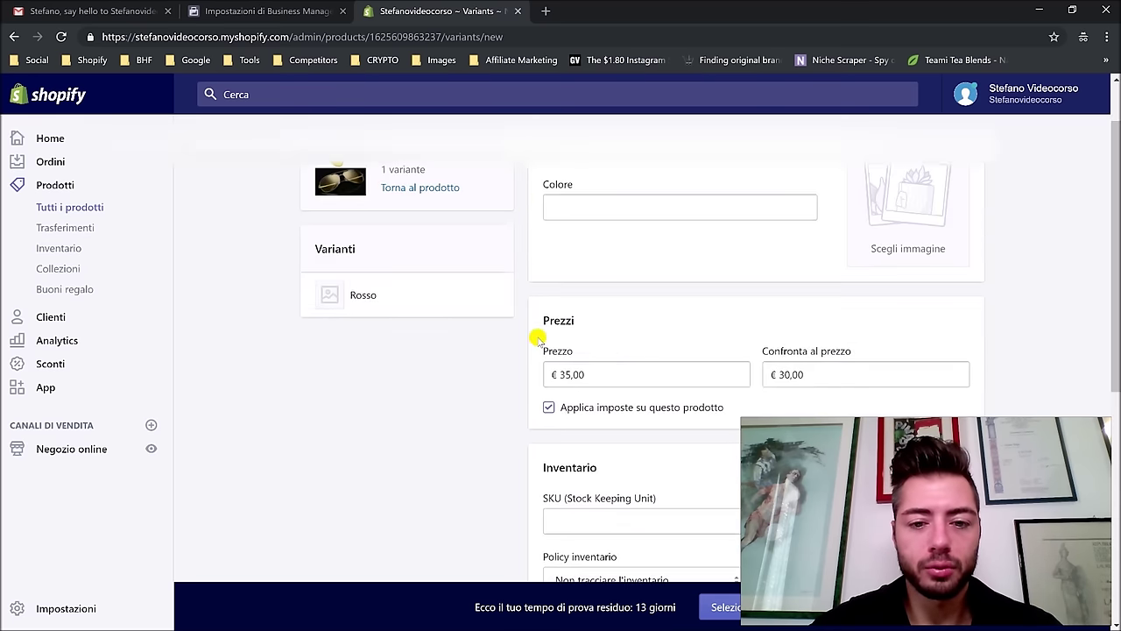
{"action": "scroll", "coordinate": [541, 340], "scroll_direction": "up", "scroll_amount": 2}
{"action": "left_click", "coordinate": [612, 281]}
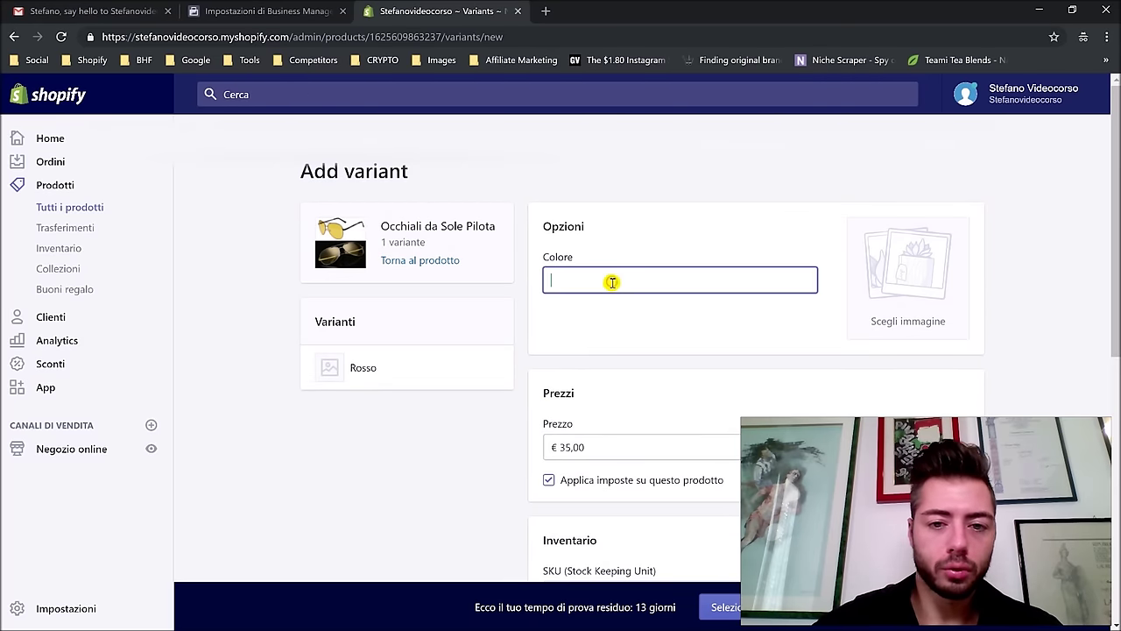
{"action": "type", "text": "blu"}
{"action": "scroll", "coordinate": [902, 308], "scroll_direction": "down", "scroll_amount": 1}
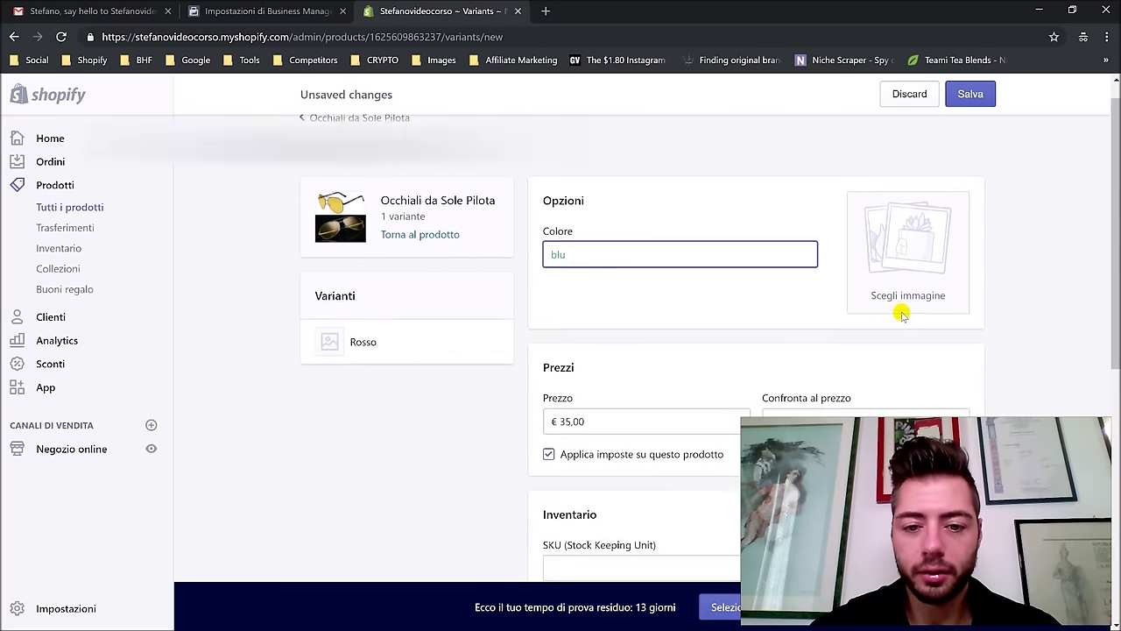
{"action": "scroll", "coordinate": [916, 215], "scroll_direction": "down", "scroll_amount": 1}
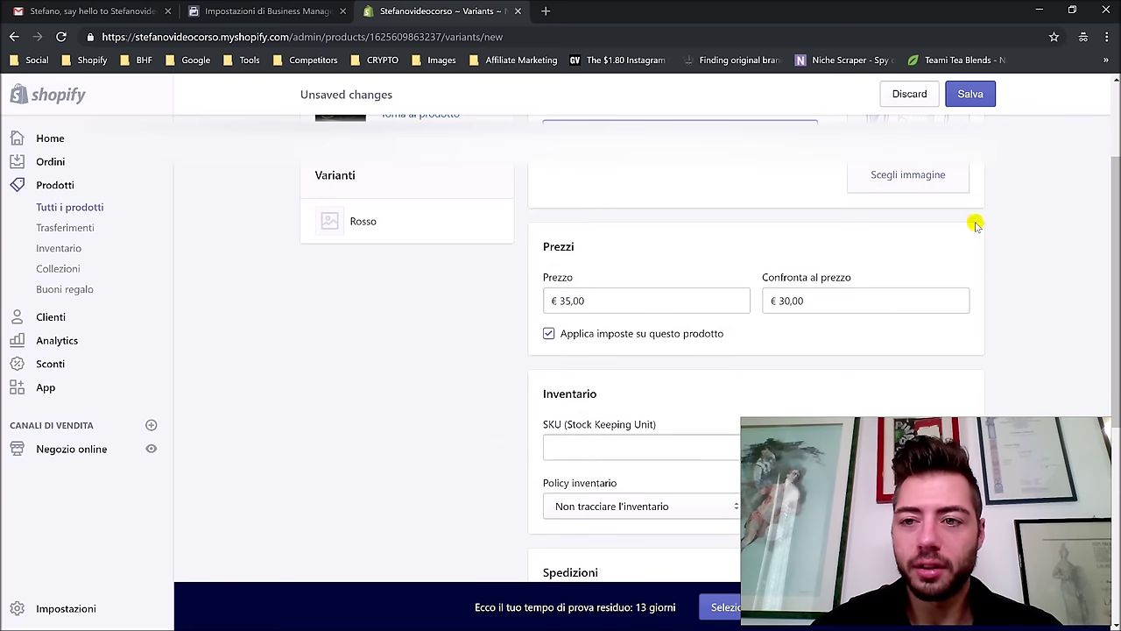
{"action": "scroll", "coordinate": [976, 226], "scroll_direction": "up", "scroll_amount": 2}
{"action": "left_click", "coordinate": [986, 94]}
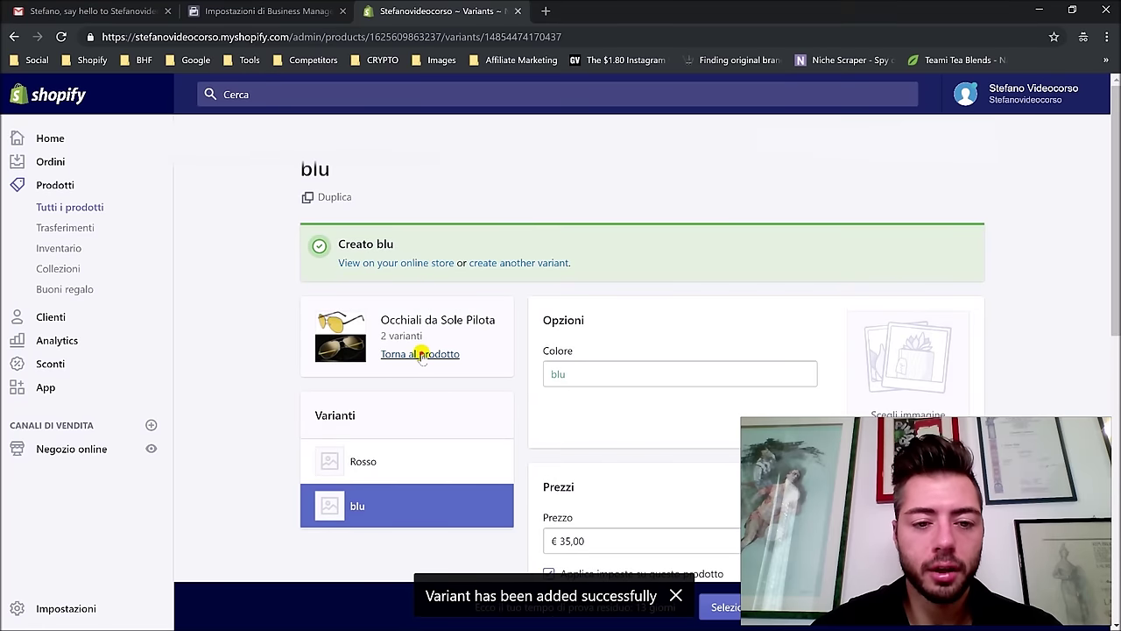
Step: Return from the blu variant to the product page and review its images and list of colour variants
{"action": "left_click", "coordinate": [419, 353]}
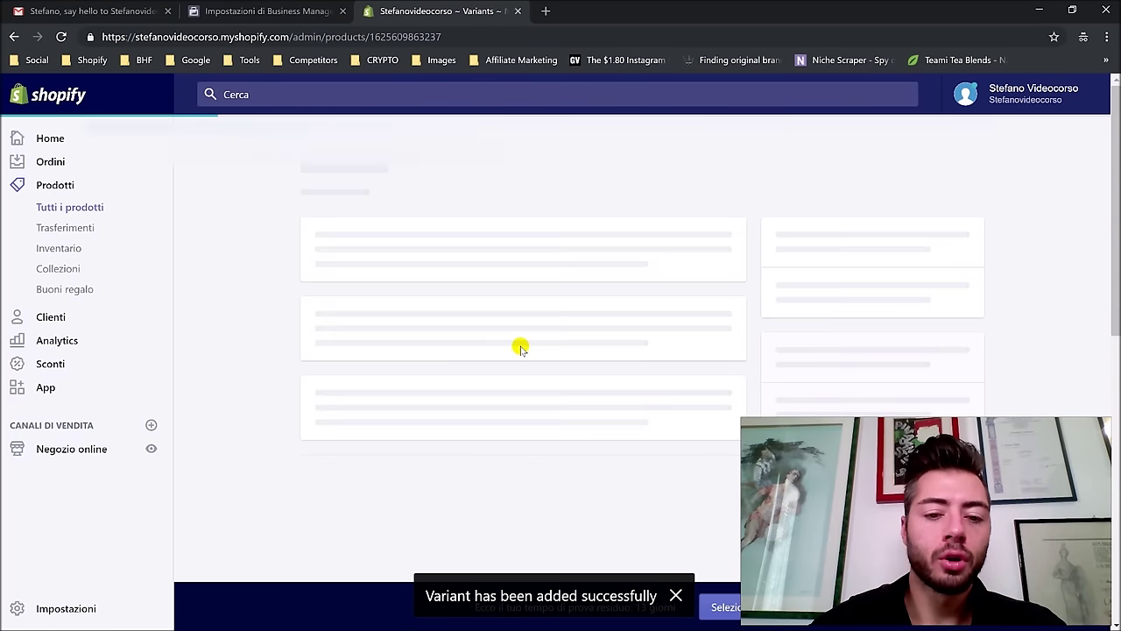
{"action": "scroll", "coordinate": [575, 390], "scroll_direction": "down", "scroll_amount": 3}
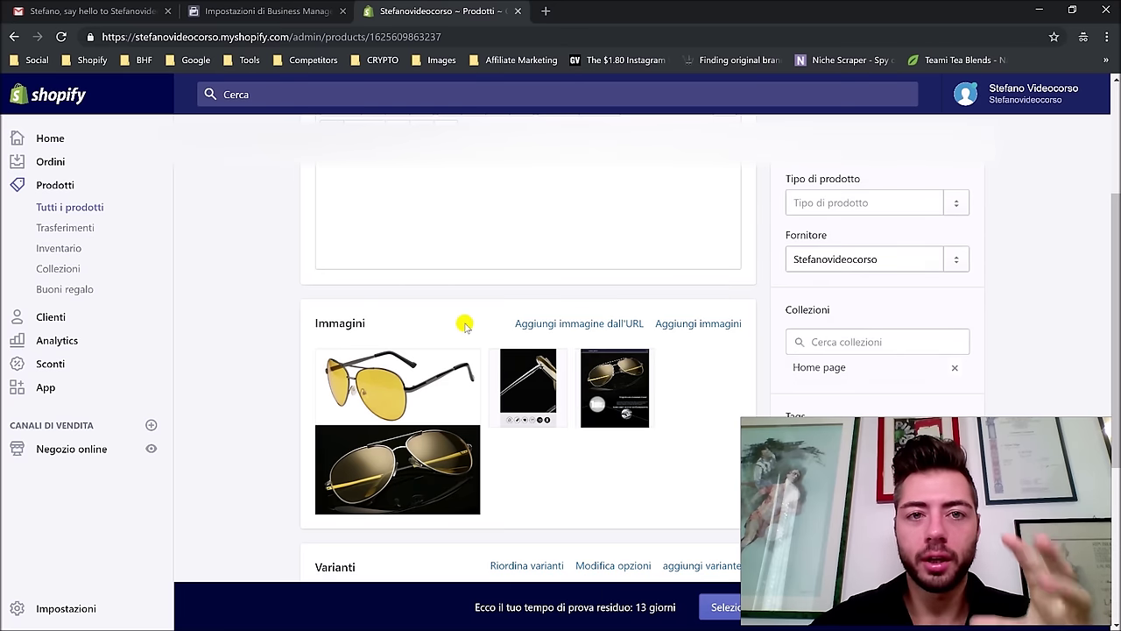
{"action": "scroll", "coordinate": [536, 366], "scroll_direction": "down", "scroll_amount": 2}
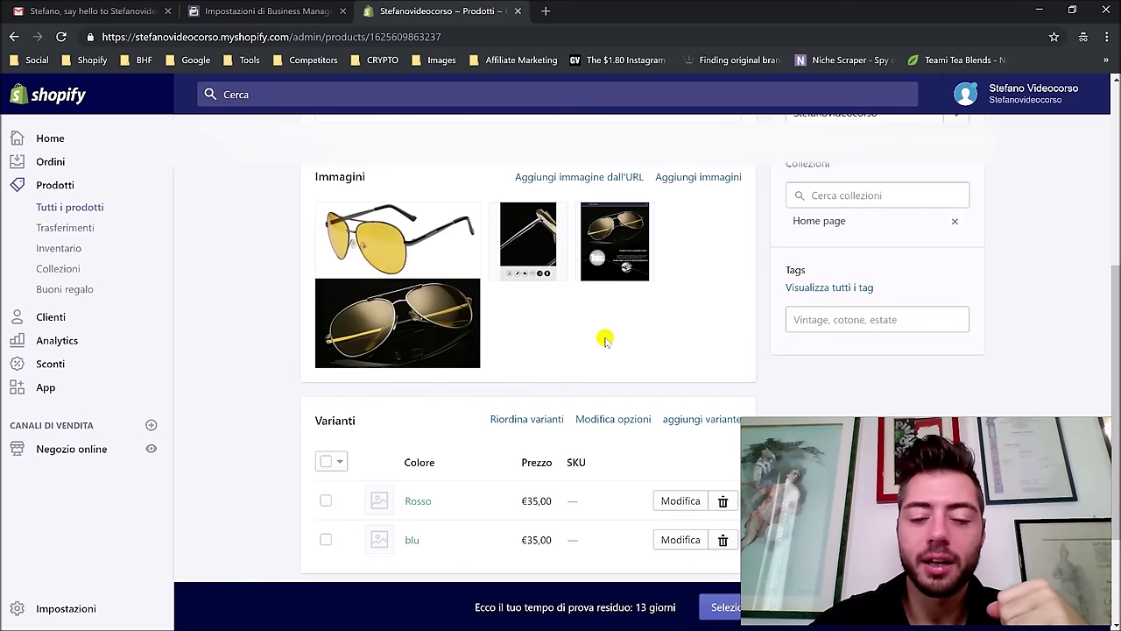
{"action": "scroll", "coordinate": [618, 329], "scroll_direction": "down", "scroll_amount": 2}
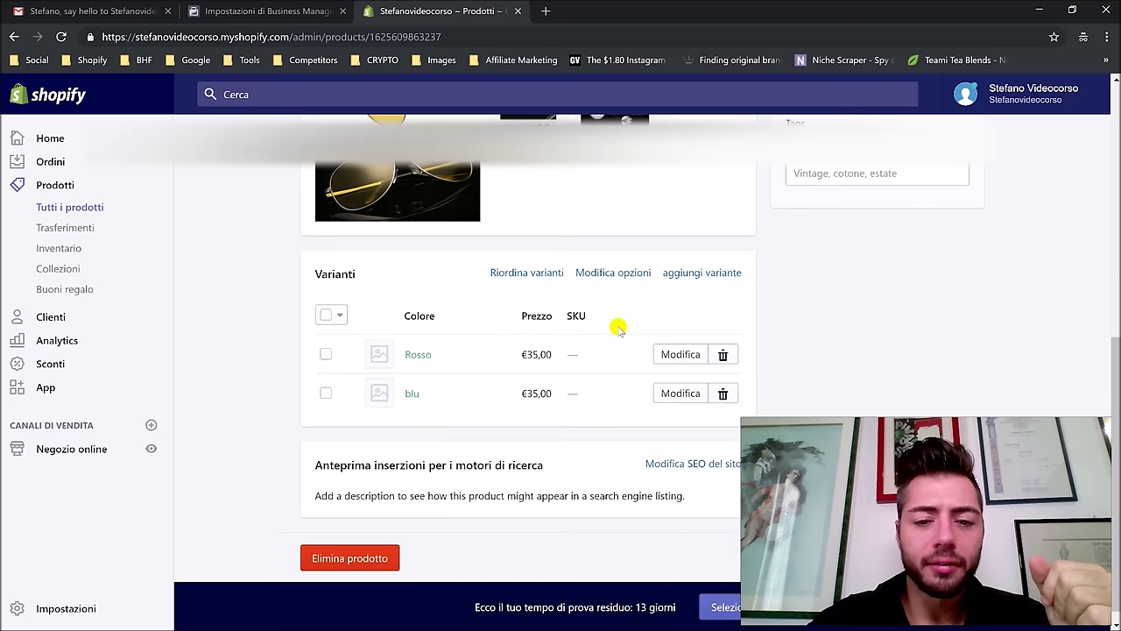
{"action": "scroll", "coordinate": [618, 328], "scroll_direction": "up", "scroll_amount": 4}
{"action": "scroll", "coordinate": [475, 463], "scroll_direction": "down", "scroll_amount": 2}
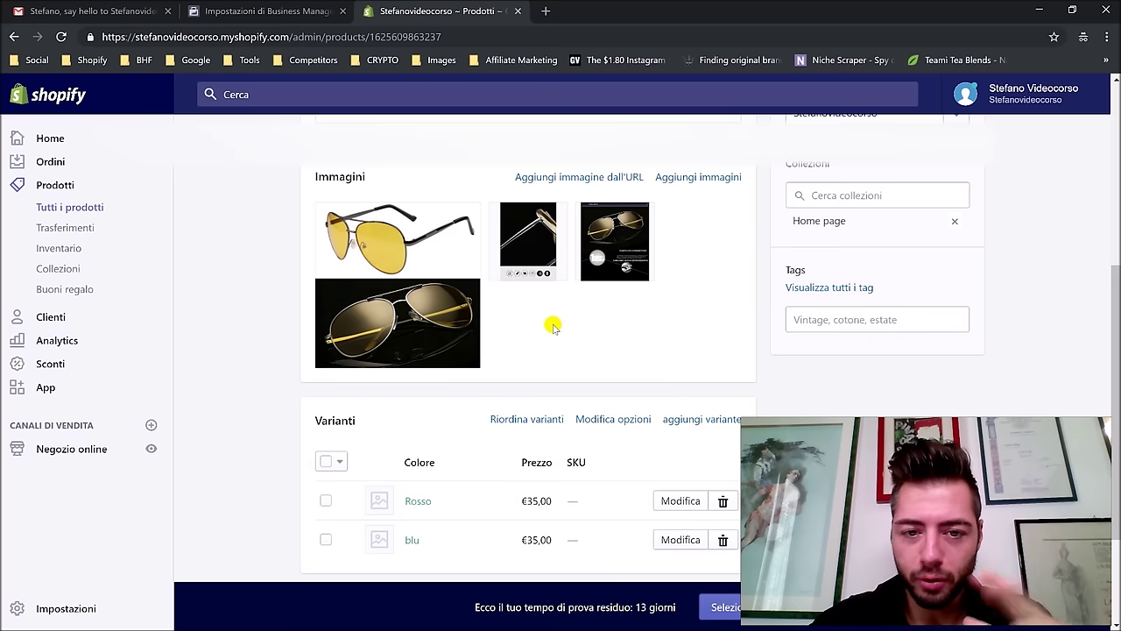
{"action": "left_click_drag", "start_coordinate": [532, 243], "coordinate": [589, 262]}
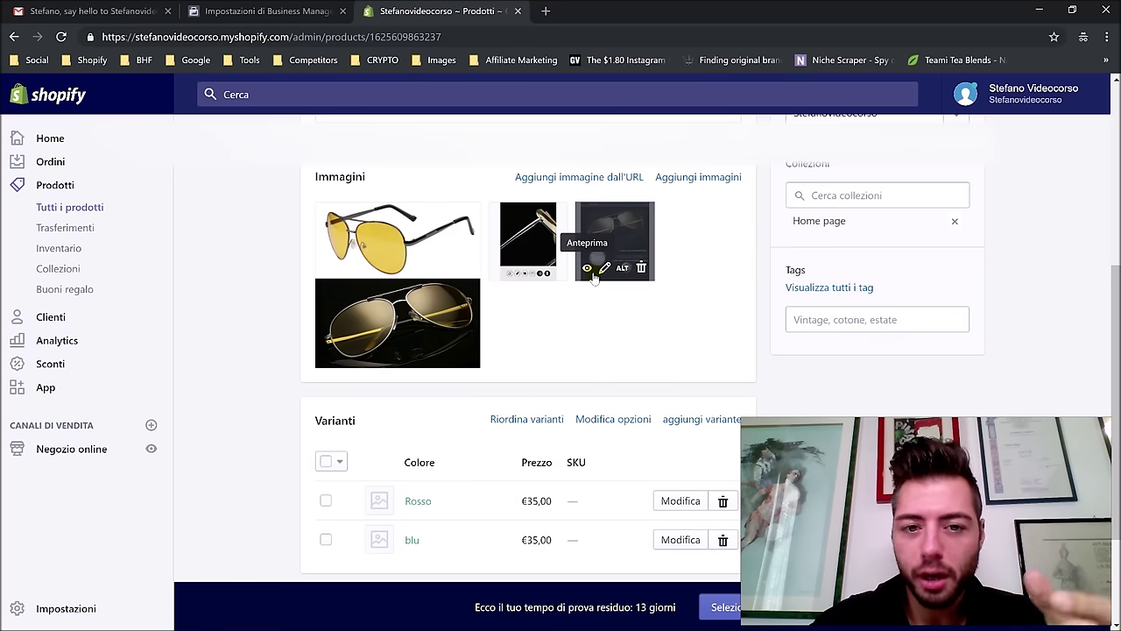
Step: Write the product description "I migliori occhiali da sole per gli amanti dei motori."
{"action": "scroll", "coordinate": [613, 351], "scroll_direction": "up", "scroll_amount": 2}
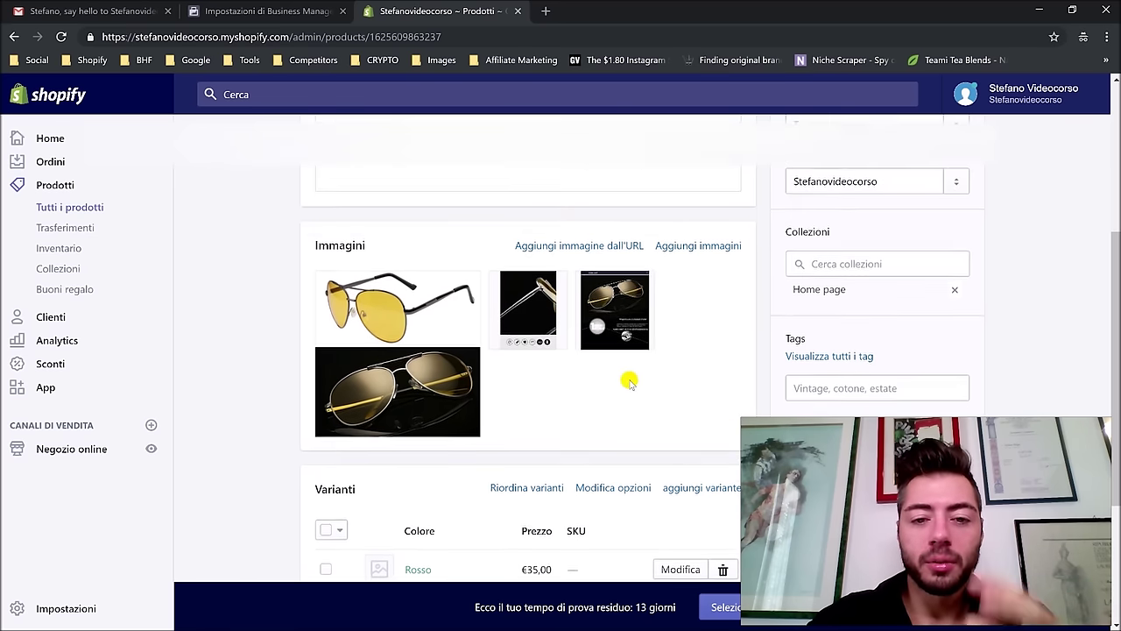
{"action": "scroll", "coordinate": [611, 394], "scroll_direction": "up", "scroll_amount": 2}
{"action": "scroll", "coordinate": [535, 337], "scroll_direction": "up", "scroll_amount": 1}
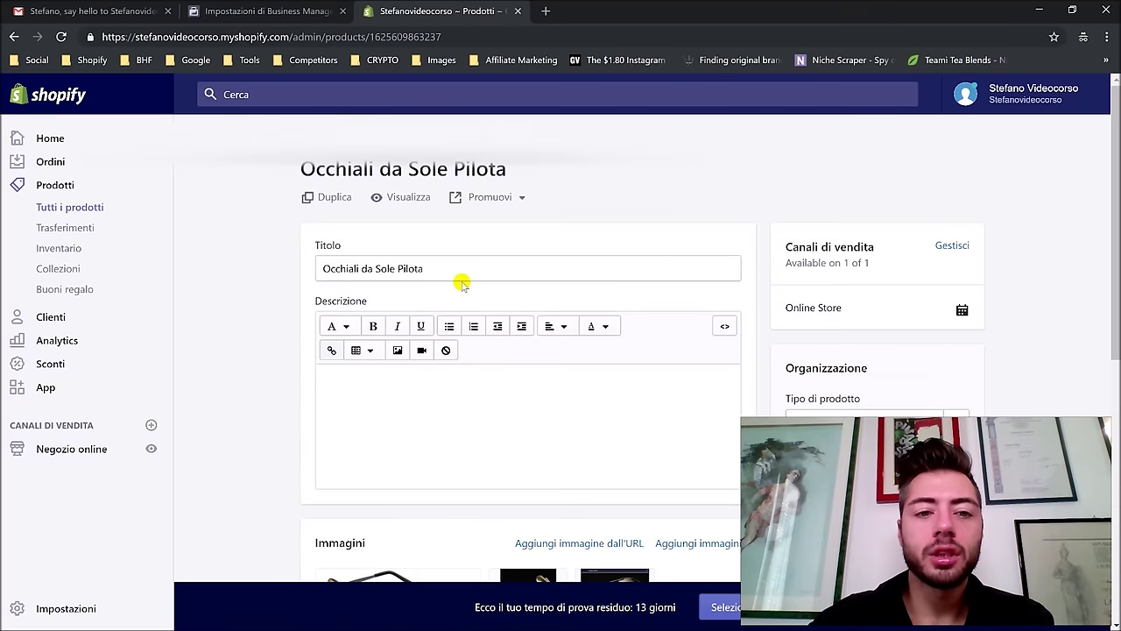
{"action": "left_click", "coordinate": [462, 409]}
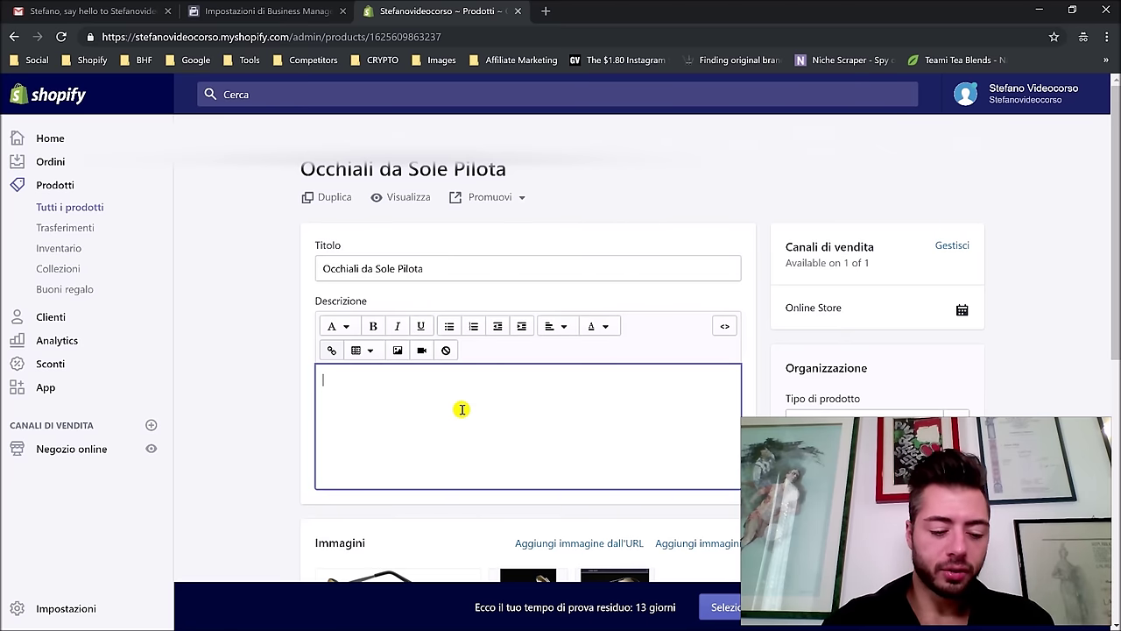
{"action": "type", "text": "I m"}
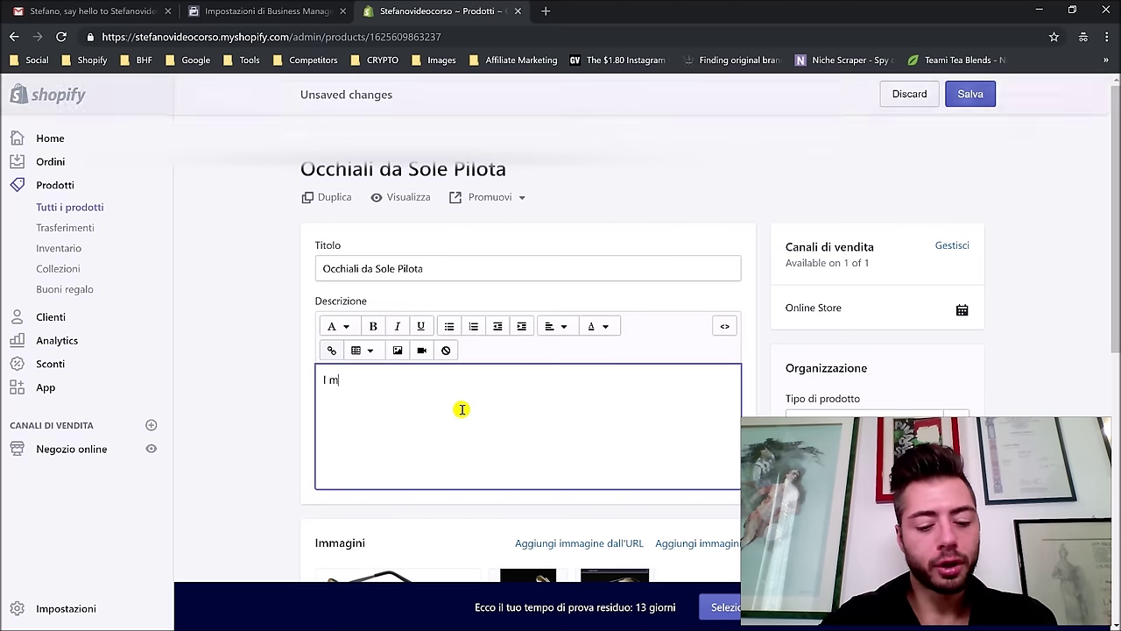
{"action": "type", "text": "igliori occh"}
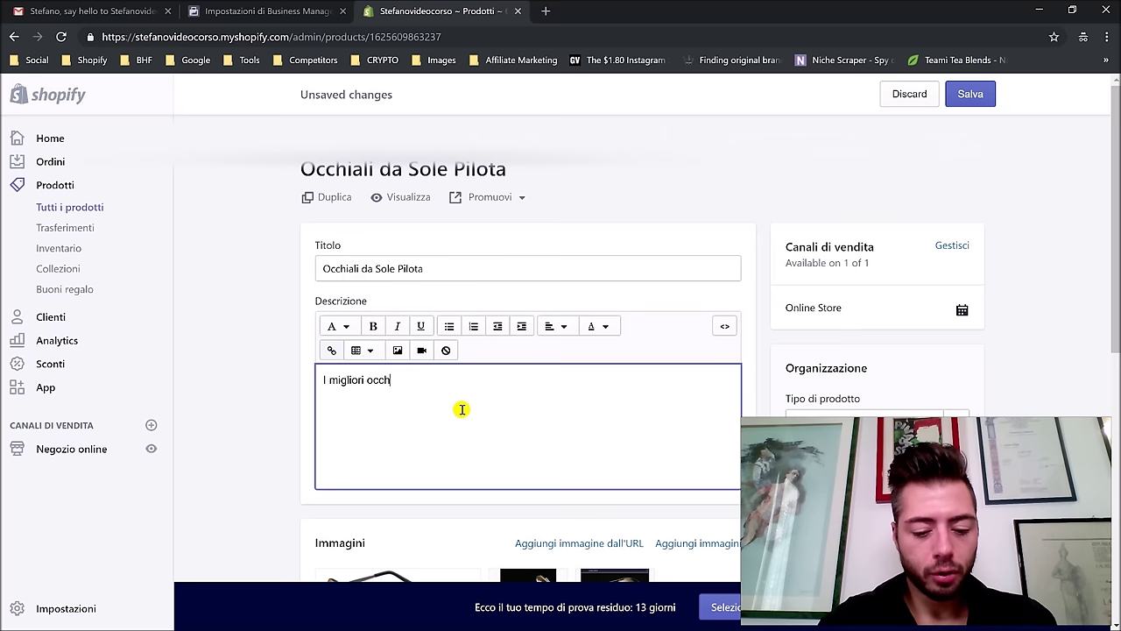
{"action": "type", "text": "iali da sole"}
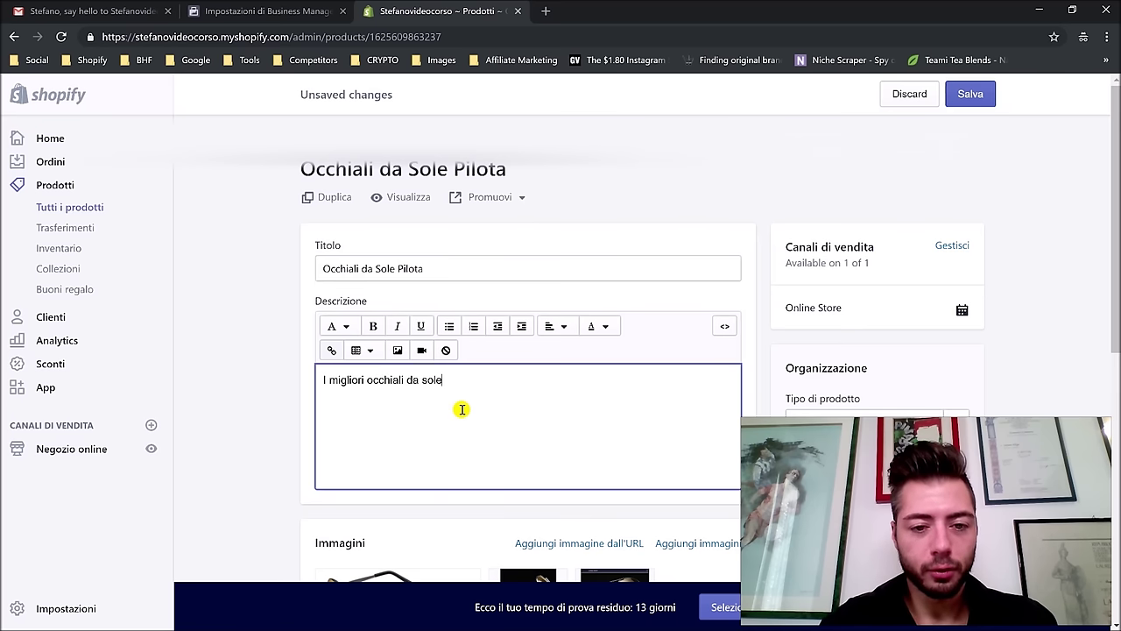
{"action": "type", "text": " per gli aman"}
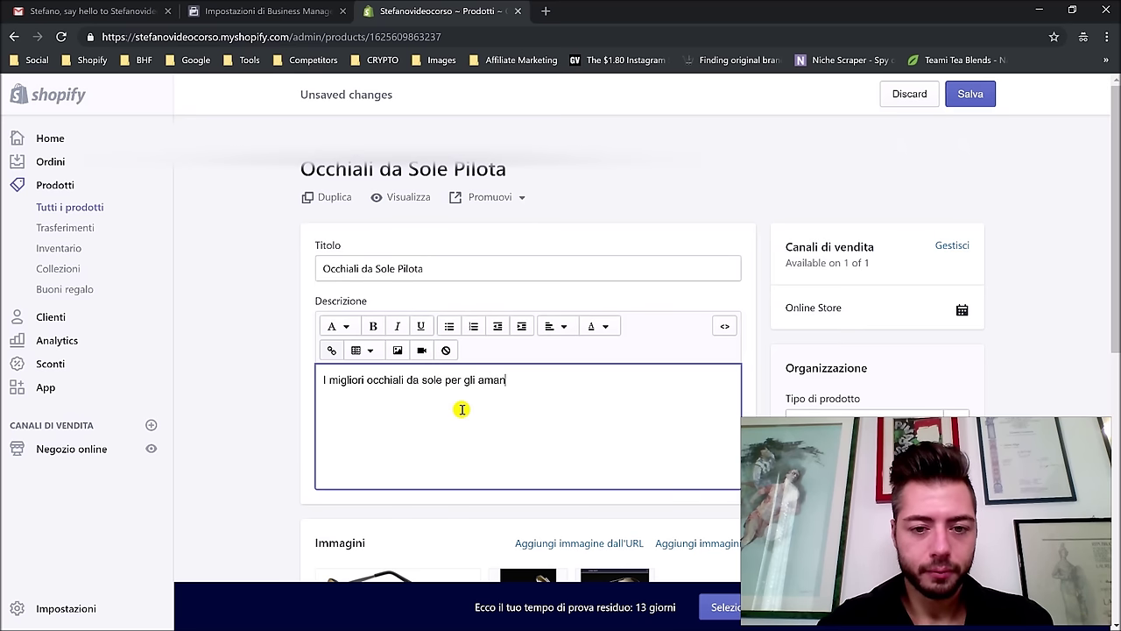
{"action": "type", "text": "ti delle mo"}
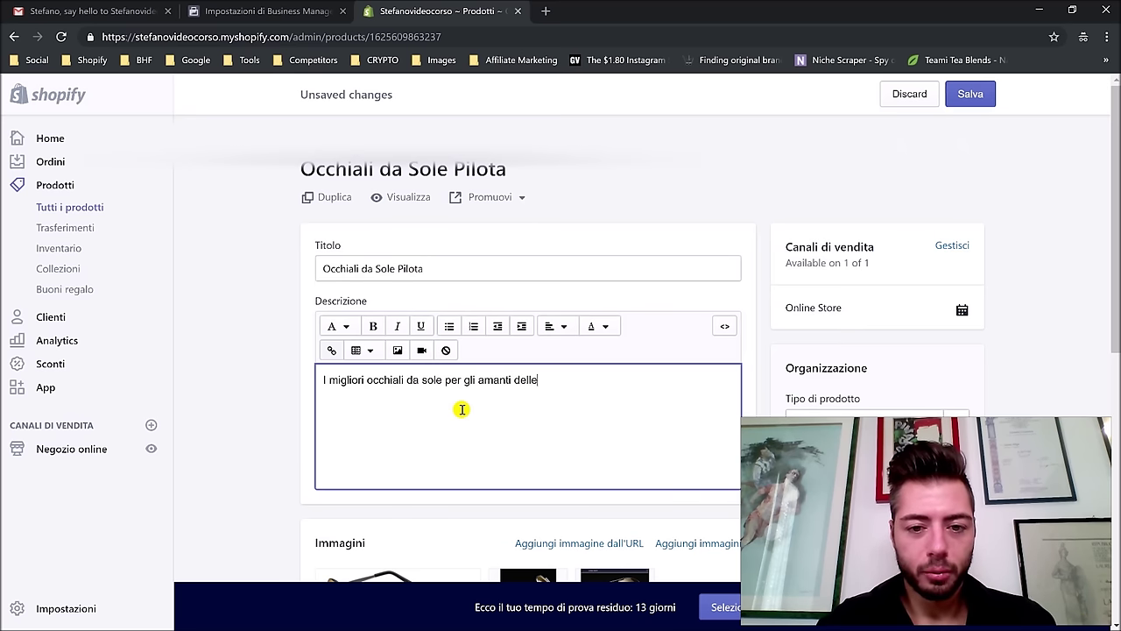
{"action": "key", "text": "BackSpace"}
{"action": "key", "text": "BackSpace"}
{"action": "key", "text": "BackSpace"}
{"action": "key", "text": "BackSpace"}
{"action": "key", "text": "BackSpace"}
{"action": "key", "text": "BackSpace"}
{"action": "type", "text": "i motori."}
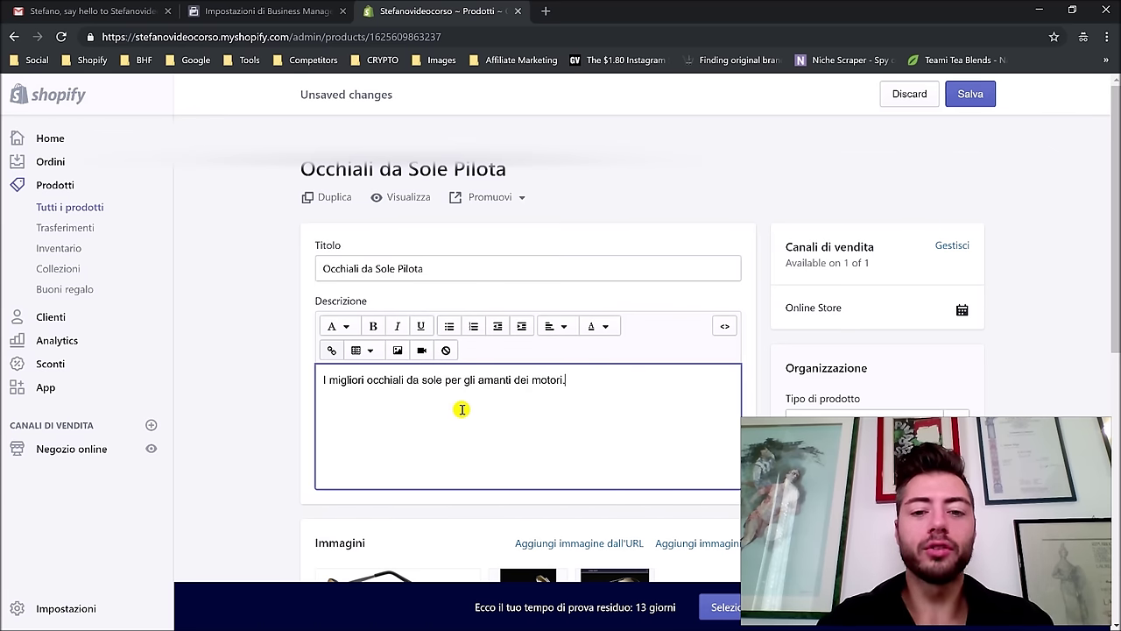
{"action": "scroll", "coordinate": [407, 416], "scroll_direction": "down", "scroll_amount": 2}
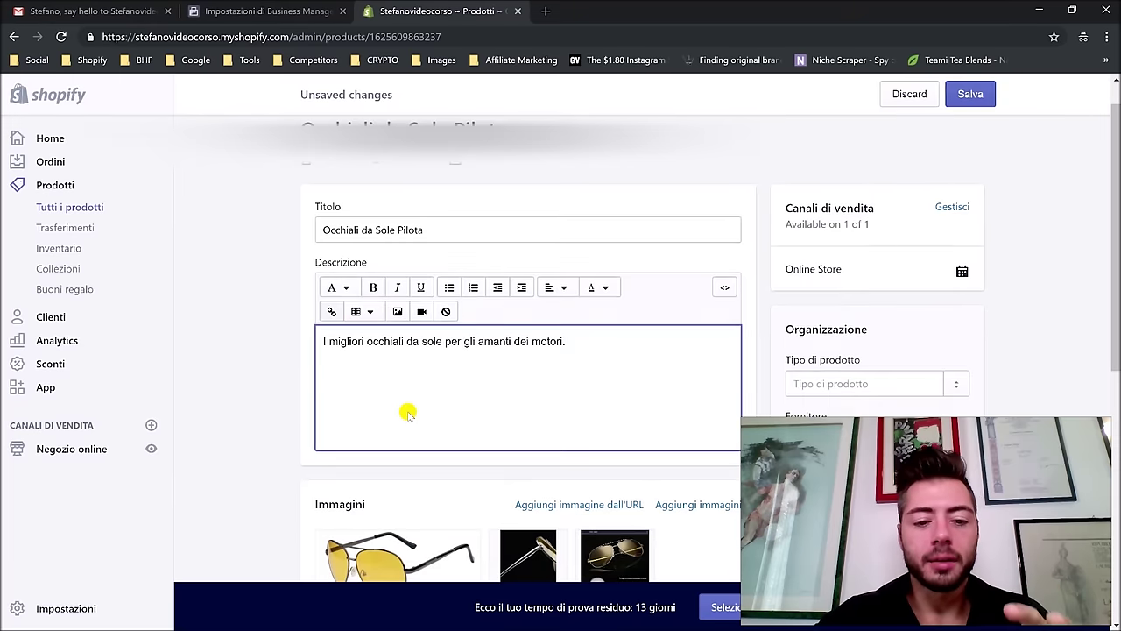
Step: Review the product page's description, images and colour variants
{"action": "scroll", "coordinate": [423, 425], "scroll_direction": "down", "scroll_amount": 1}
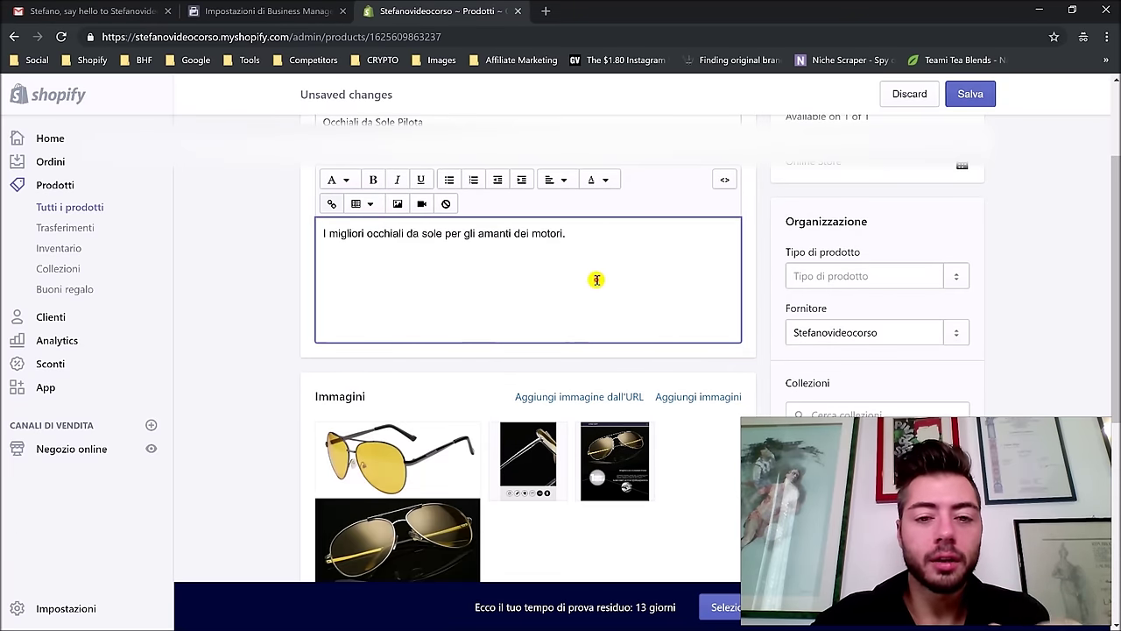
{"action": "scroll", "coordinate": [616, 371], "scroll_direction": "down", "scroll_amount": 3}
{"action": "scroll", "coordinate": [617, 386], "scroll_direction": "up", "scroll_amount": 4}
{"action": "scroll", "coordinate": [604, 325], "scroll_direction": "down", "scroll_amount": 3}
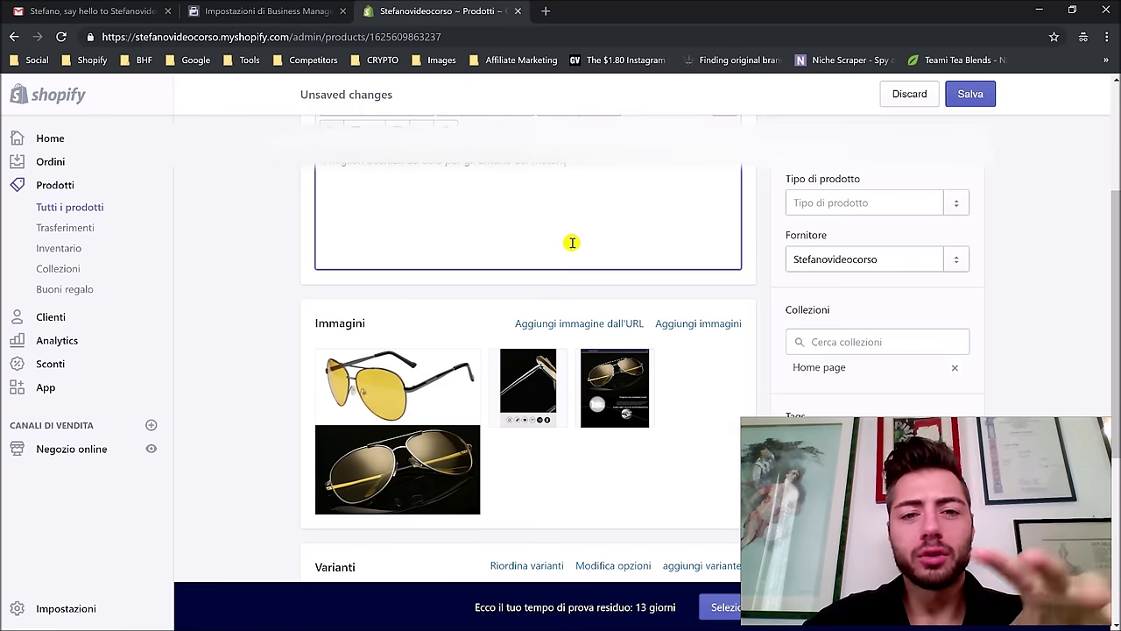
{"action": "scroll", "coordinate": [543, 370], "scroll_direction": "up", "scroll_amount": 2}
{"action": "scroll", "coordinate": [520, 201], "scroll_direction": "down", "scroll_amount": 4}
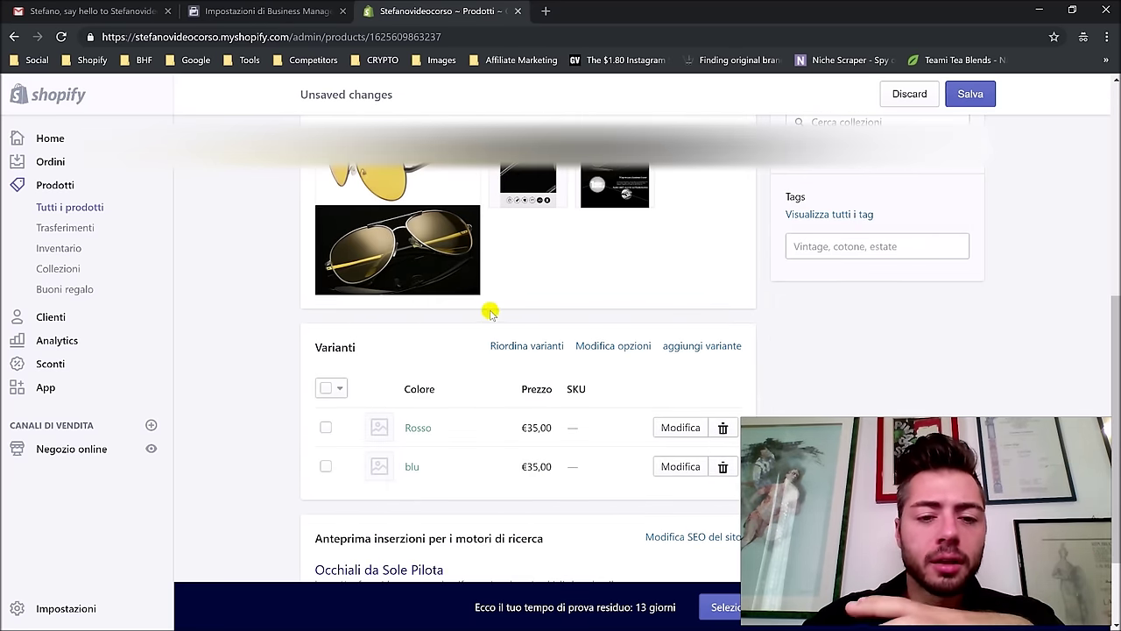
{"action": "scroll", "coordinate": [512, 359], "scroll_direction": "up", "scroll_amount": 1}
{"action": "scroll", "coordinate": [619, 178], "scroll_direction": "up", "scroll_amount": 3}
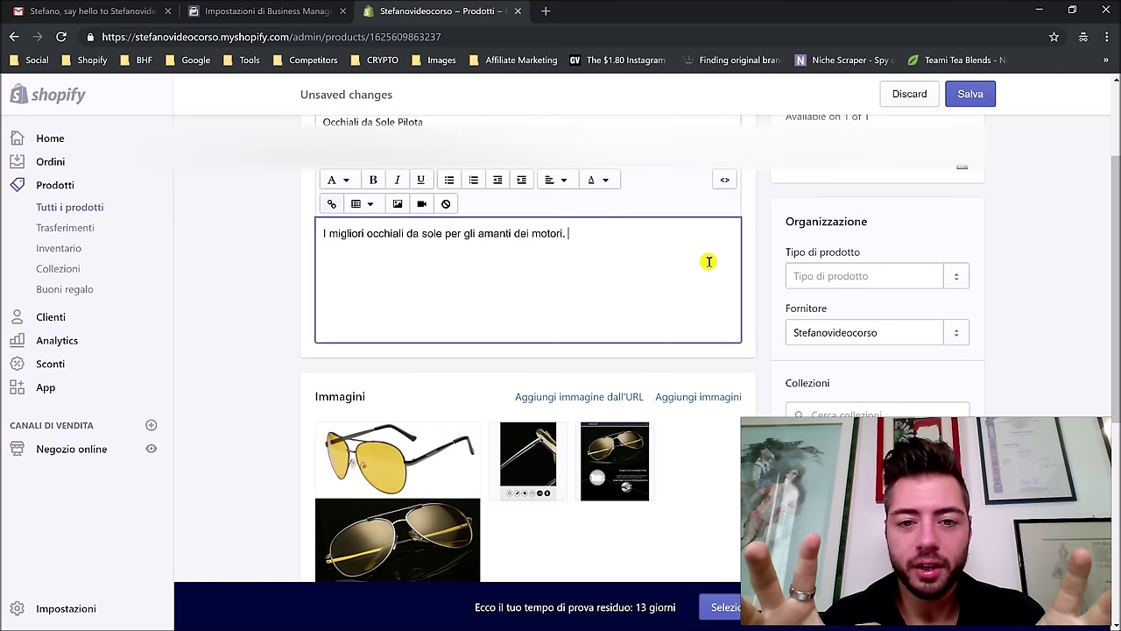
{"action": "scroll", "coordinate": [850, 267], "scroll_direction": "down", "scroll_amount": 2}
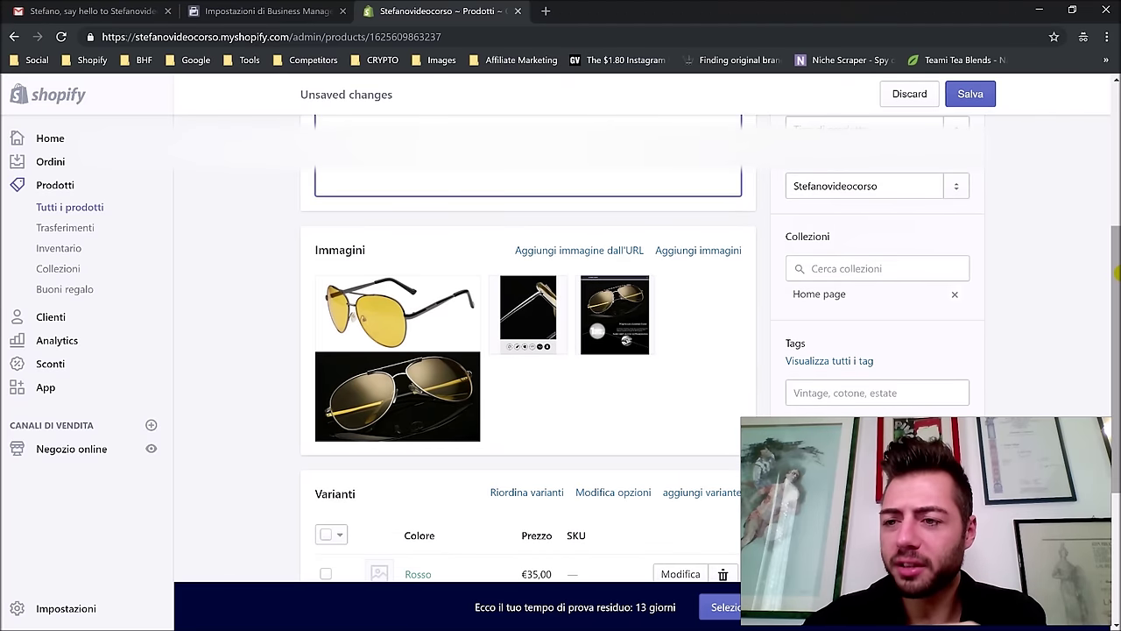
{"action": "left_click_drag", "start_coordinate": [1110, 282], "coordinate": [1110, 235]}
{"action": "scroll", "coordinate": [1080, 242], "scroll_direction": "up", "scroll_amount": 2}
{"action": "scroll", "coordinate": [1081, 242], "scroll_direction": "down", "scroll_amount": 1}
{"action": "scroll", "coordinate": [1081, 241], "scroll_direction": "up", "scroll_amount": 1}
{"action": "left_click", "coordinate": [657, 383]}
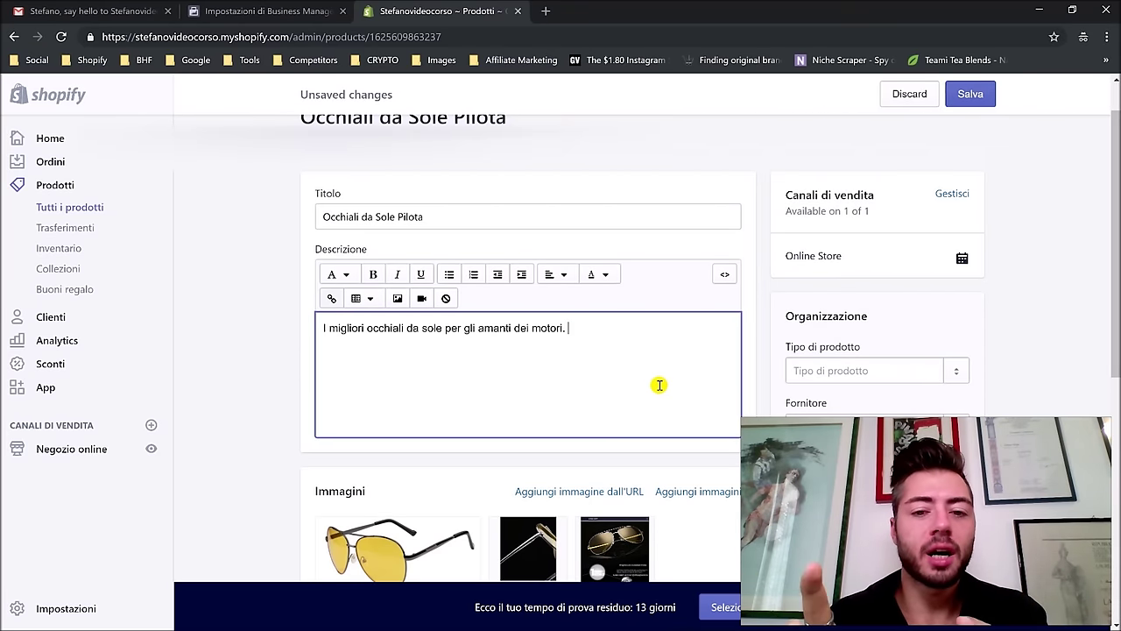
{"action": "scroll", "coordinate": [768, 345], "scroll_direction": "down", "scroll_amount": 2}
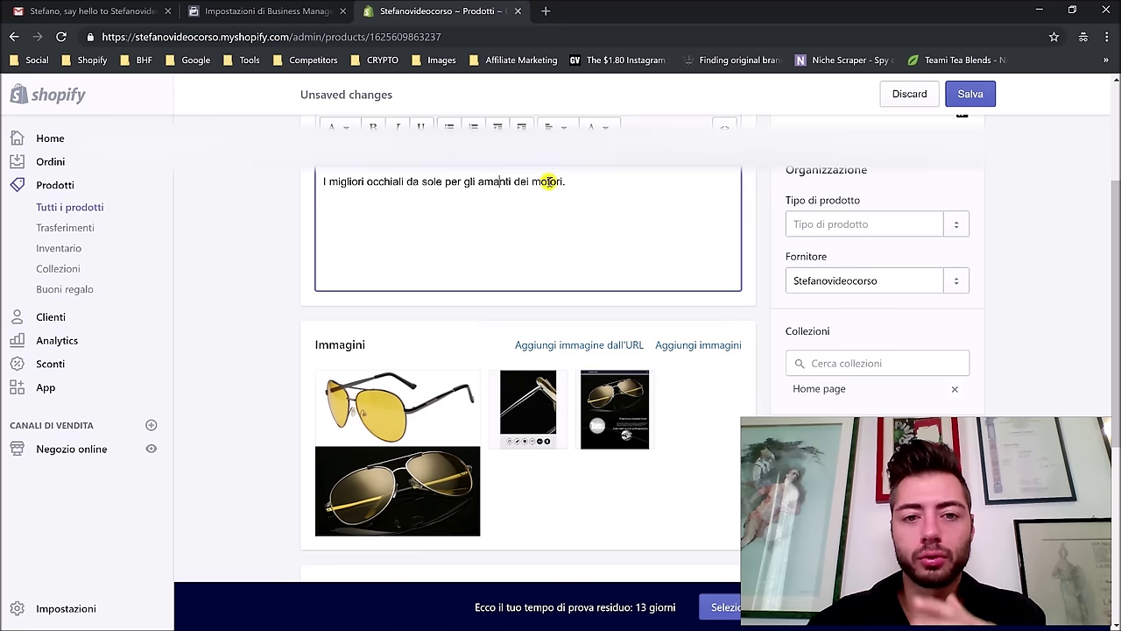
{"action": "left_click", "coordinate": [623, 188]}
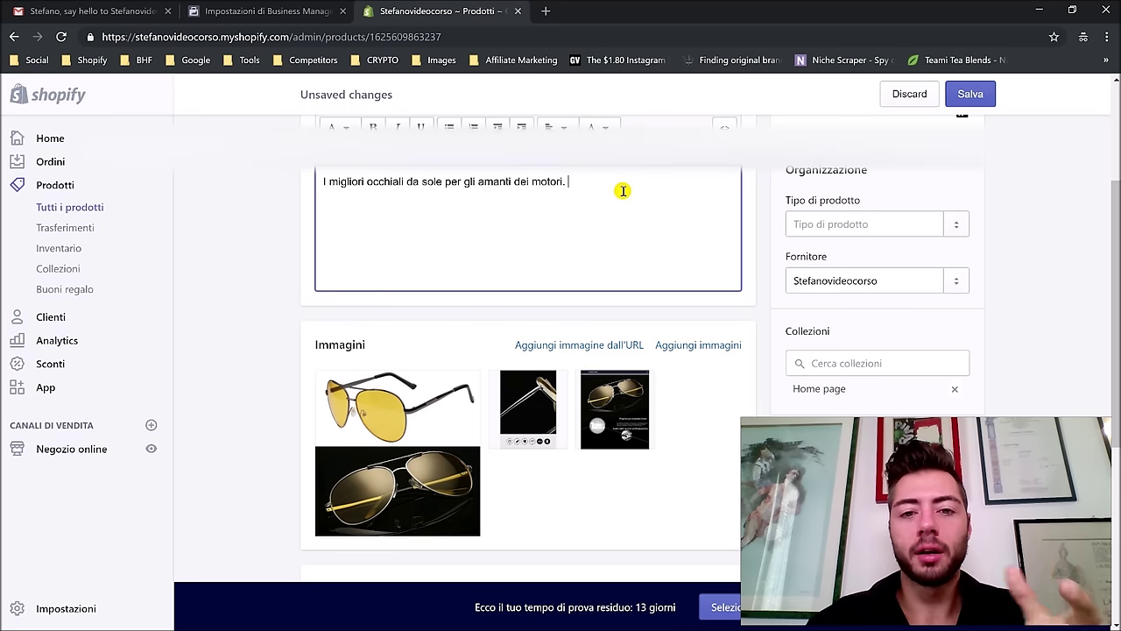
Step: Remove the product from the "Home page" collection
{"action": "scroll", "coordinate": [789, 200], "scroll_direction": "down", "scroll_amount": 1}
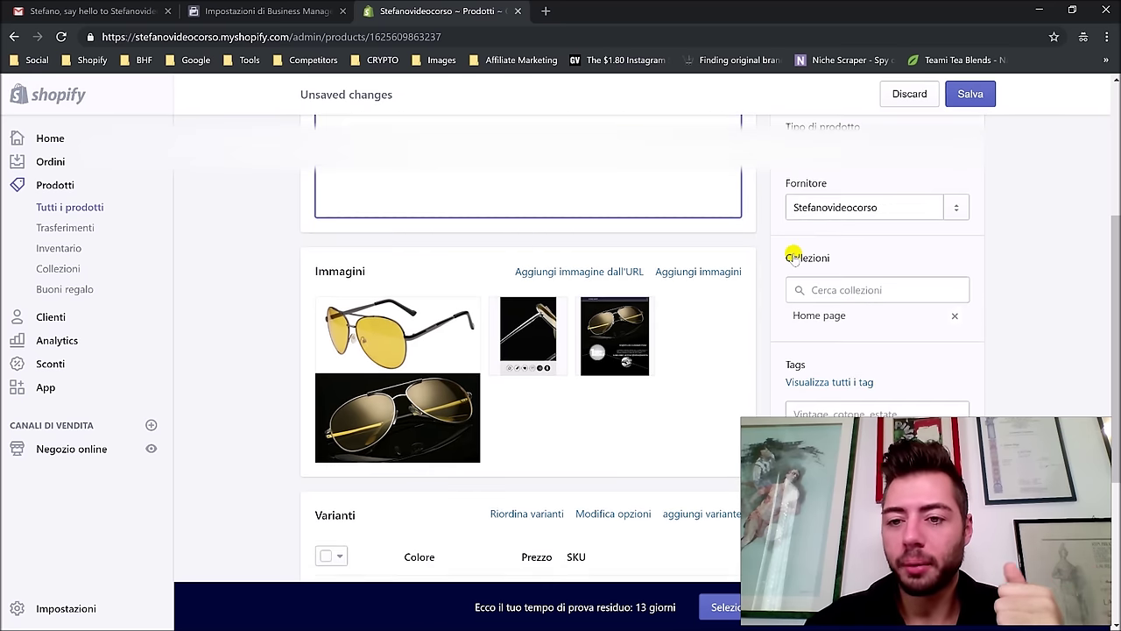
{"action": "left_click", "coordinate": [954, 315]}
{"action": "scroll", "coordinate": [884, 263], "scroll_direction": "down", "scroll_amount": 2}
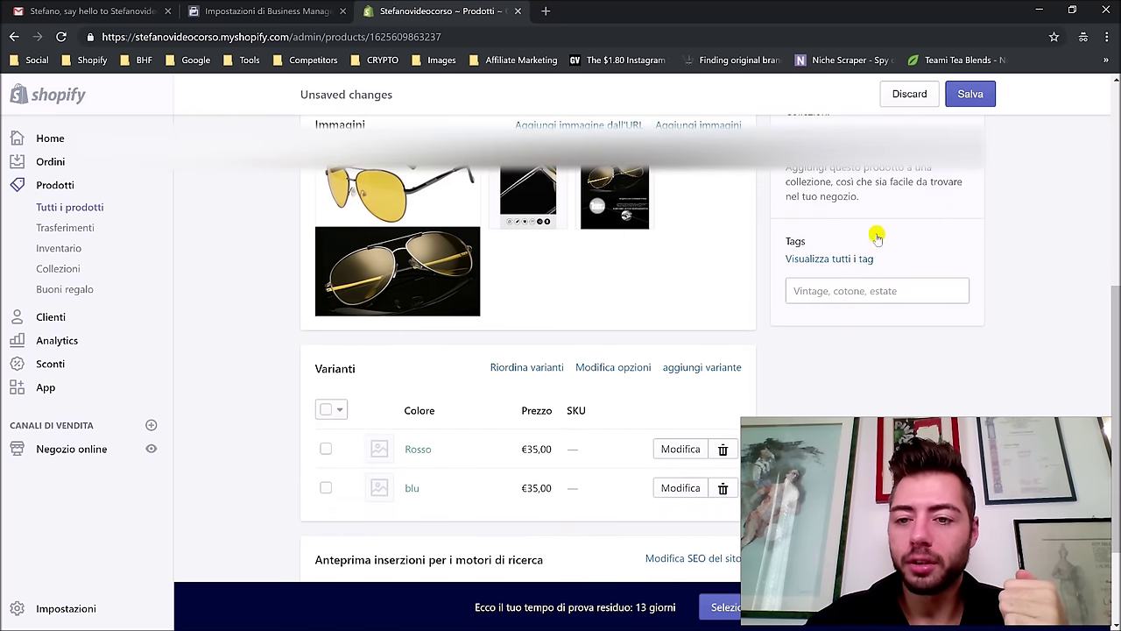
{"action": "scroll", "coordinate": [808, 228], "scroll_direction": "up", "scroll_amount": 2}
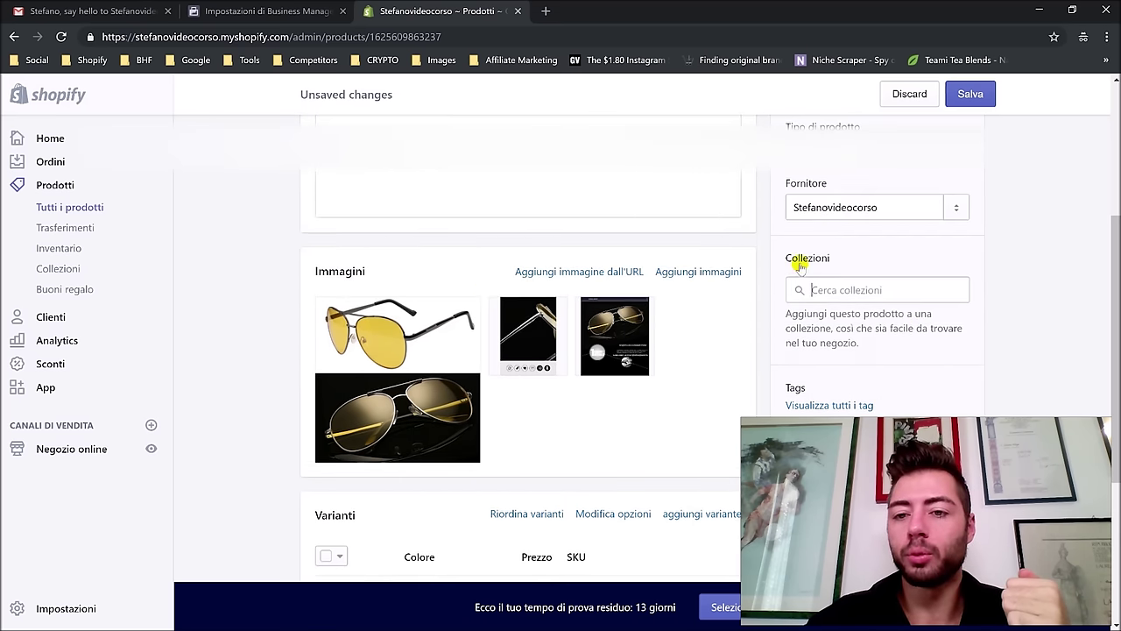
Step: Open the store's collections in a separate browser tab and start a new collection titled "Estate 2018"
{"action": "right_click", "coordinate": [65, 272]}
{"action": "left_click", "coordinate": [131, 276]}
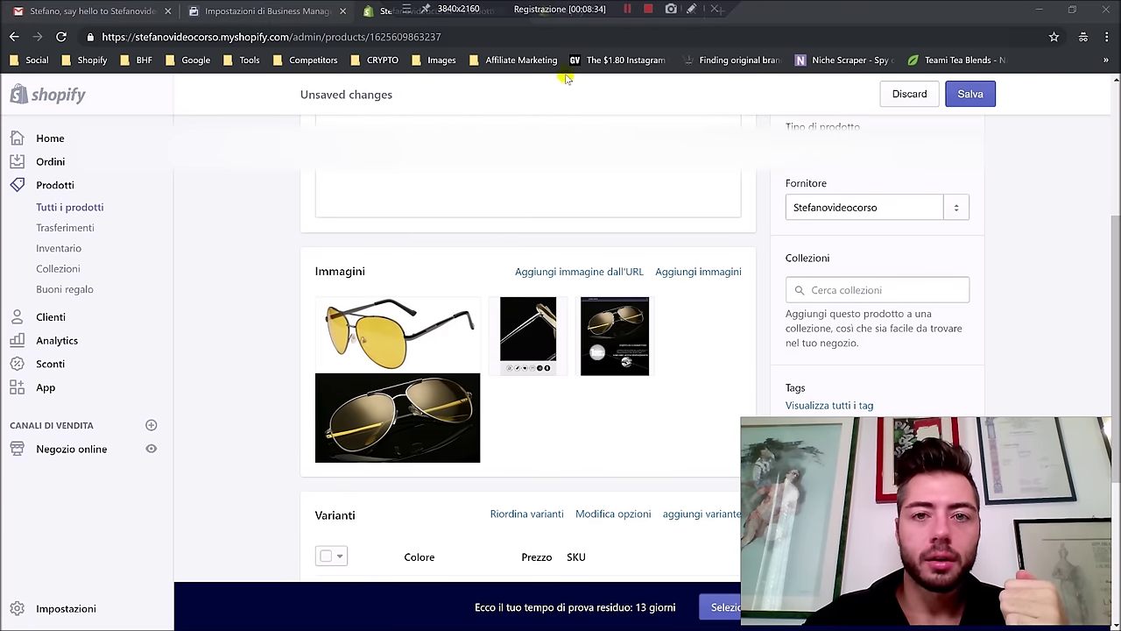
{"action": "left_click", "coordinate": [565, 10]}
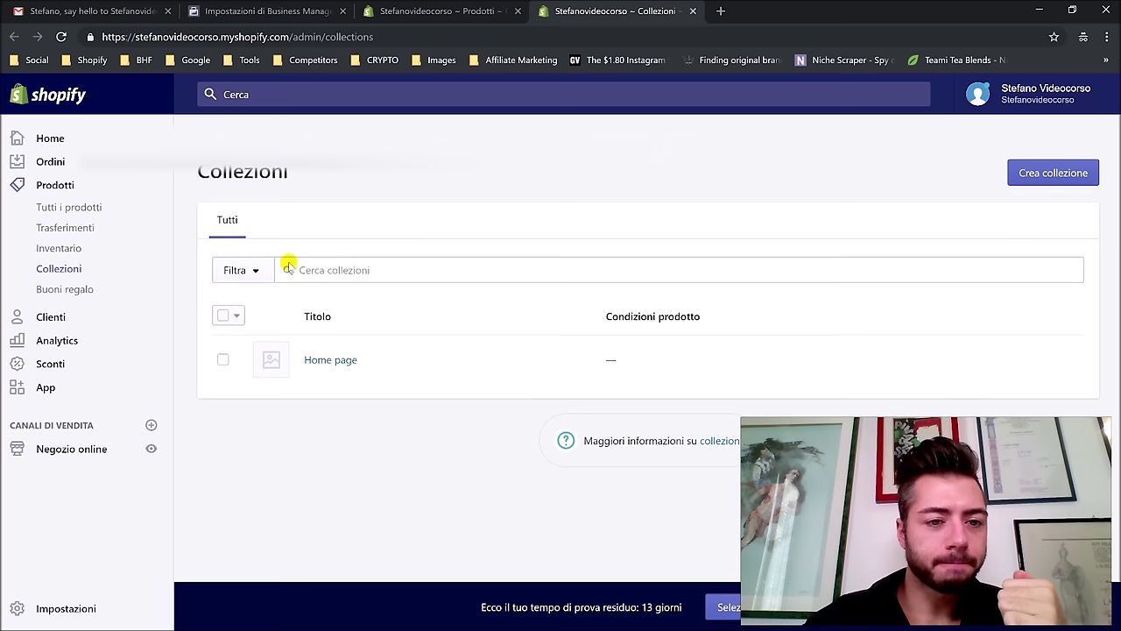
{"action": "left_click", "coordinate": [1063, 182]}
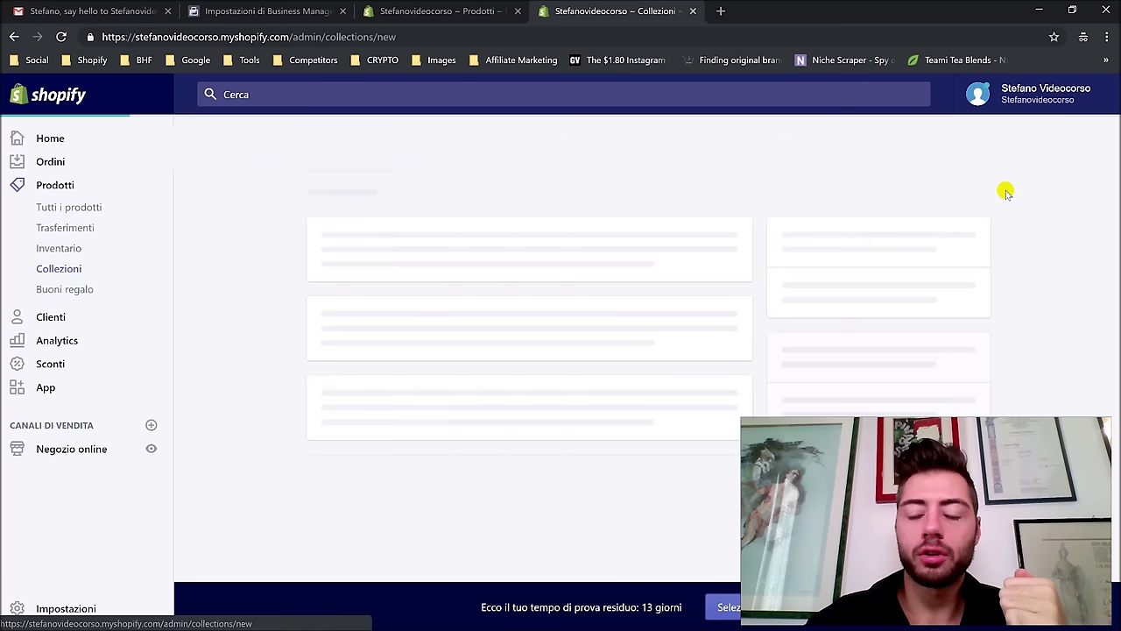
{"action": "left_click", "coordinate": [508, 250]}
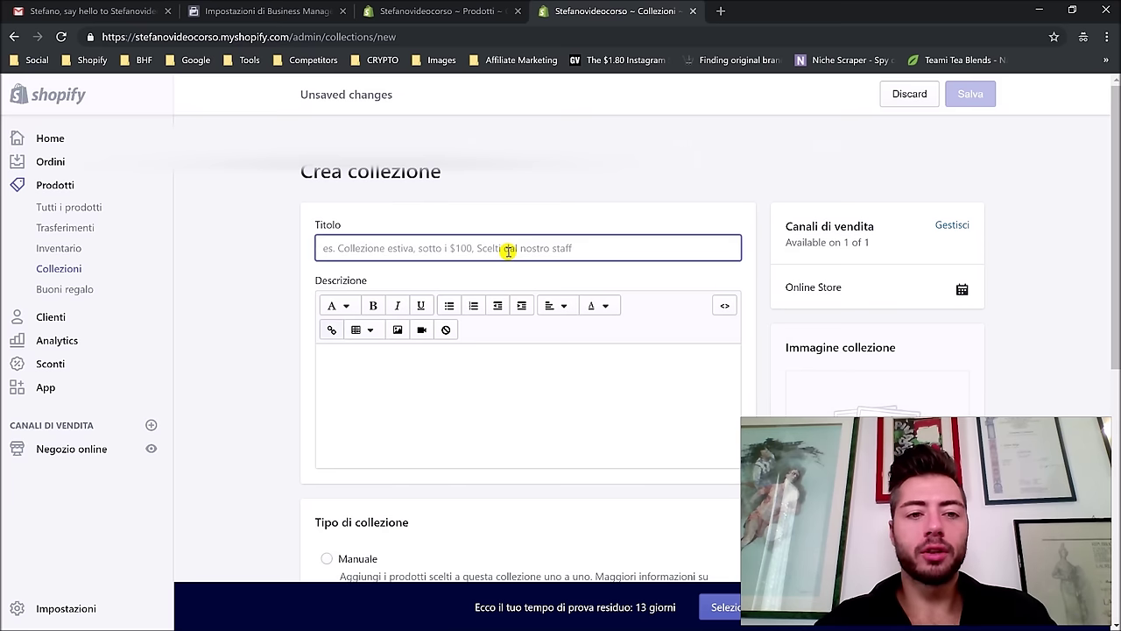
{"action": "type", "text": "Estate 2018"}
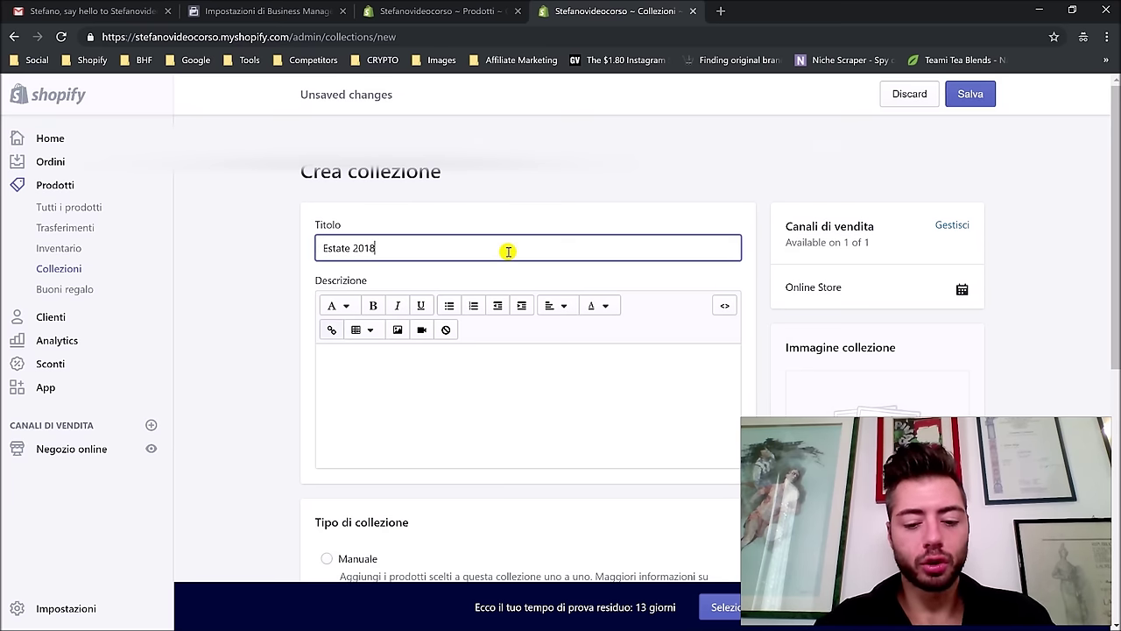
Step: Save the pending changes on the sunglasses product page, and return to the unsaved collection
{"action": "scroll", "coordinate": [528, 347], "scroll_direction": "down", "scroll_amount": 2}
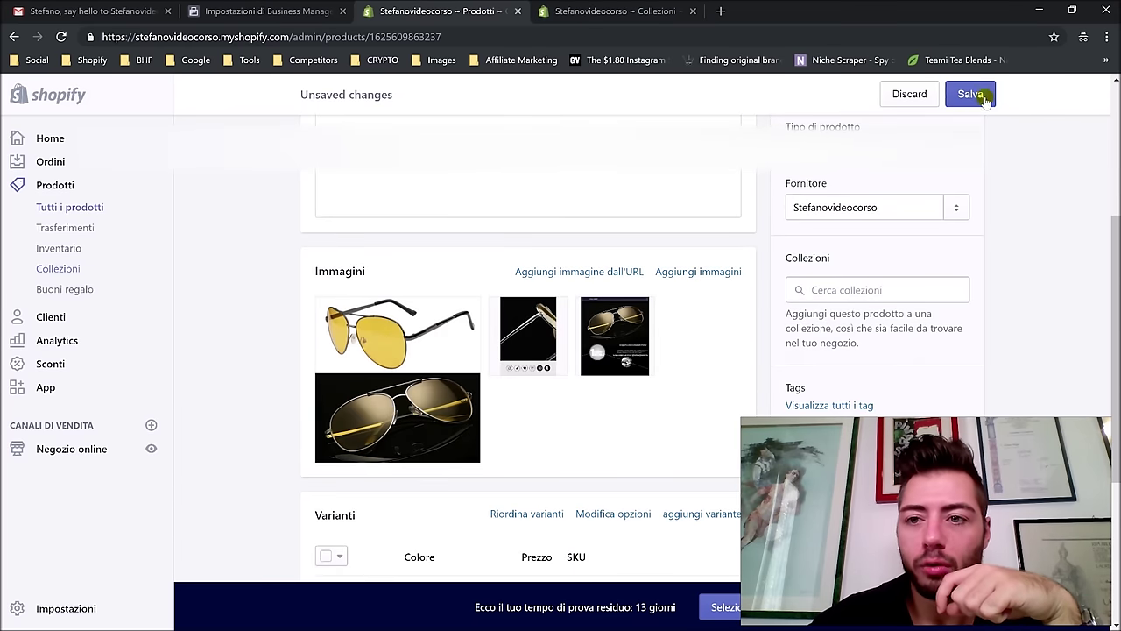
{"action": "left_click", "coordinate": [970, 93]}
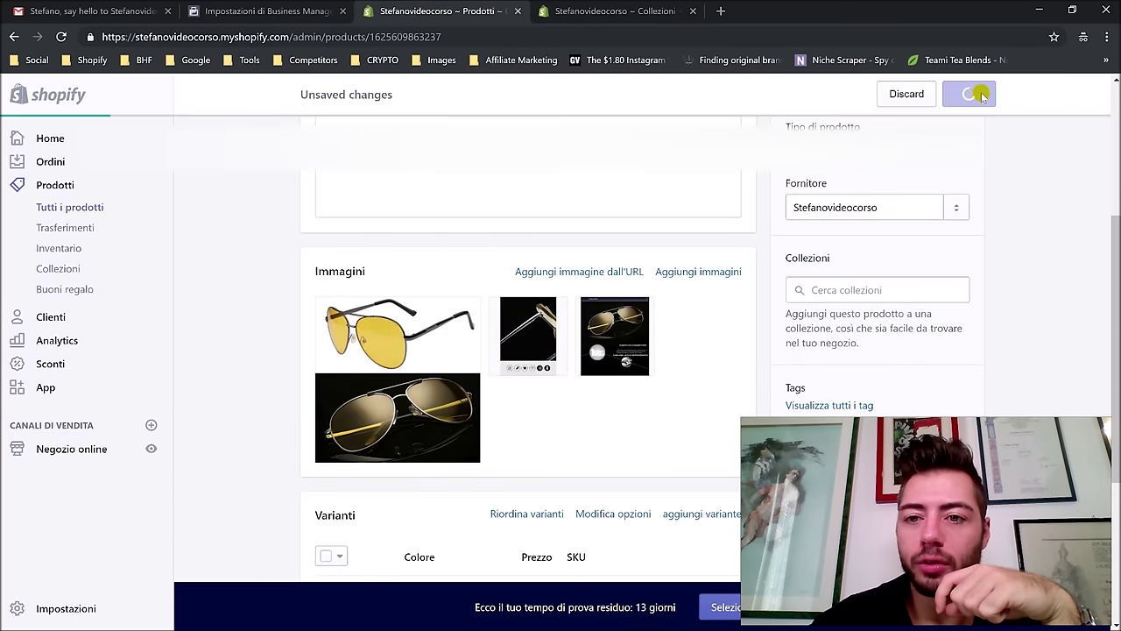
{"action": "left_click", "coordinate": [648, 11]}
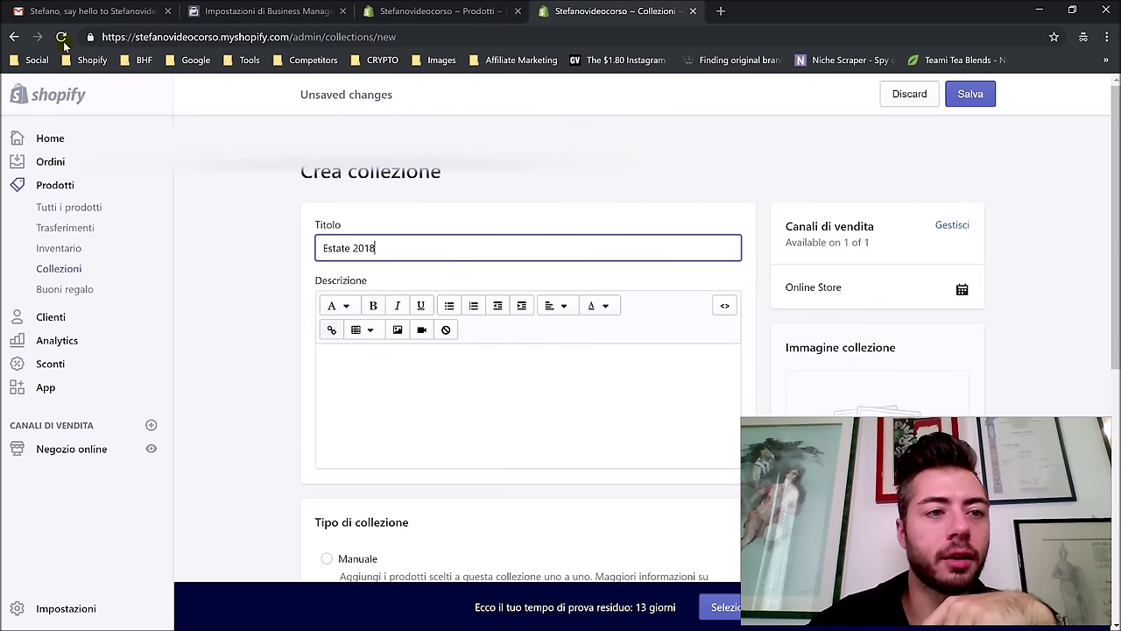
Step: Set the collection type to "Manuale" and save the collection
{"action": "scroll", "coordinate": [520, 382], "scroll_direction": "down", "scroll_amount": 3}
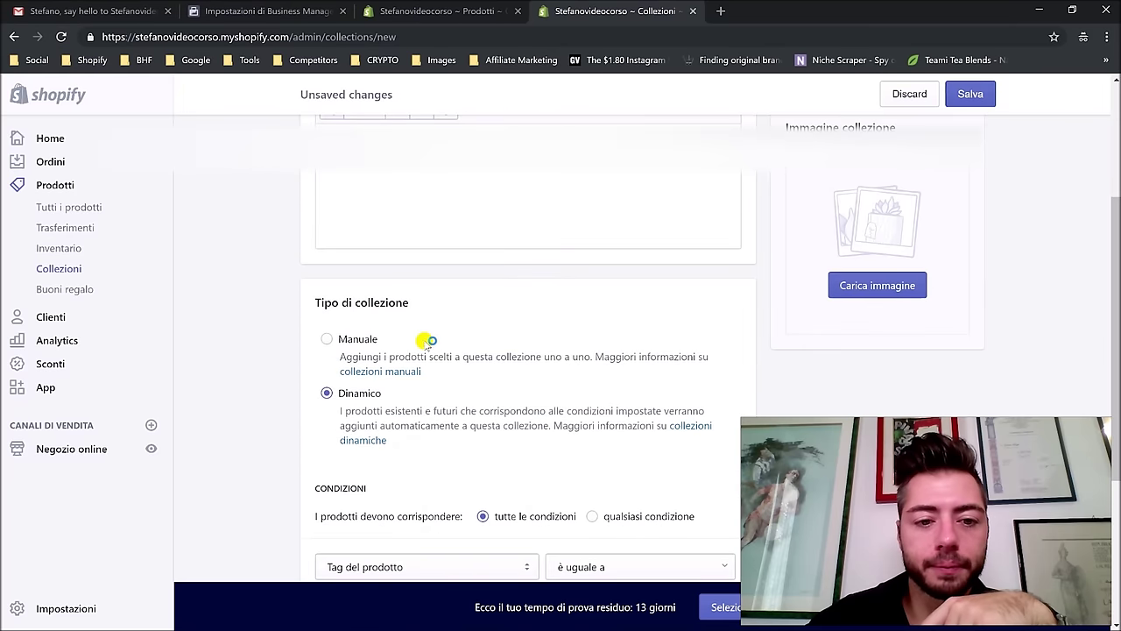
{"action": "left_click", "coordinate": [342, 341]}
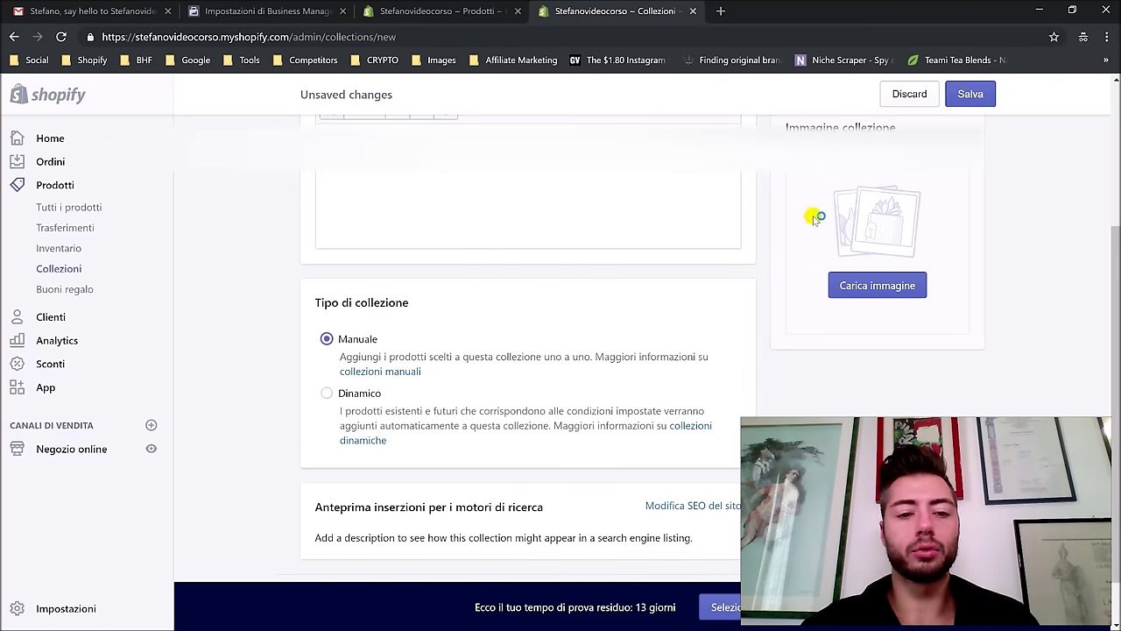
{"action": "left_click", "coordinate": [961, 93]}
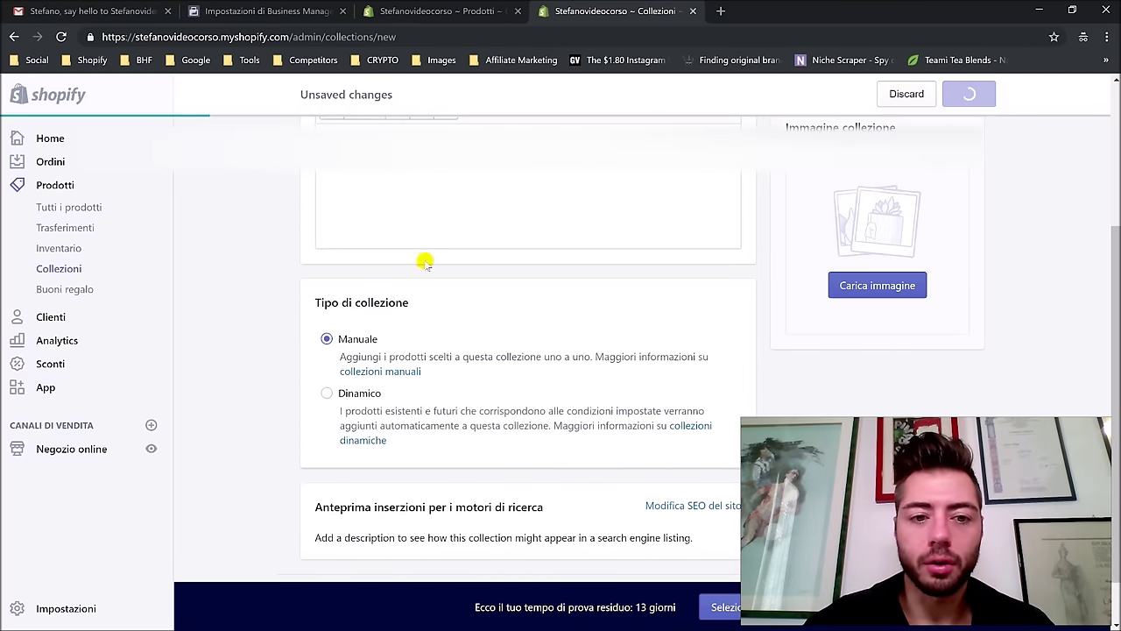
Step: Add the product "Occhiali da Sole Pilota" to the Estate 2018 collection
{"action": "scroll", "coordinate": [467, 205], "scroll_direction": "down", "scroll_amount": 3}
{"action": "scroll", "coordinate": [525, 276], "scroll_direction": "down", "scroll_amount": 1}
{"action": "left_click", "coordinate": [476, 284]}
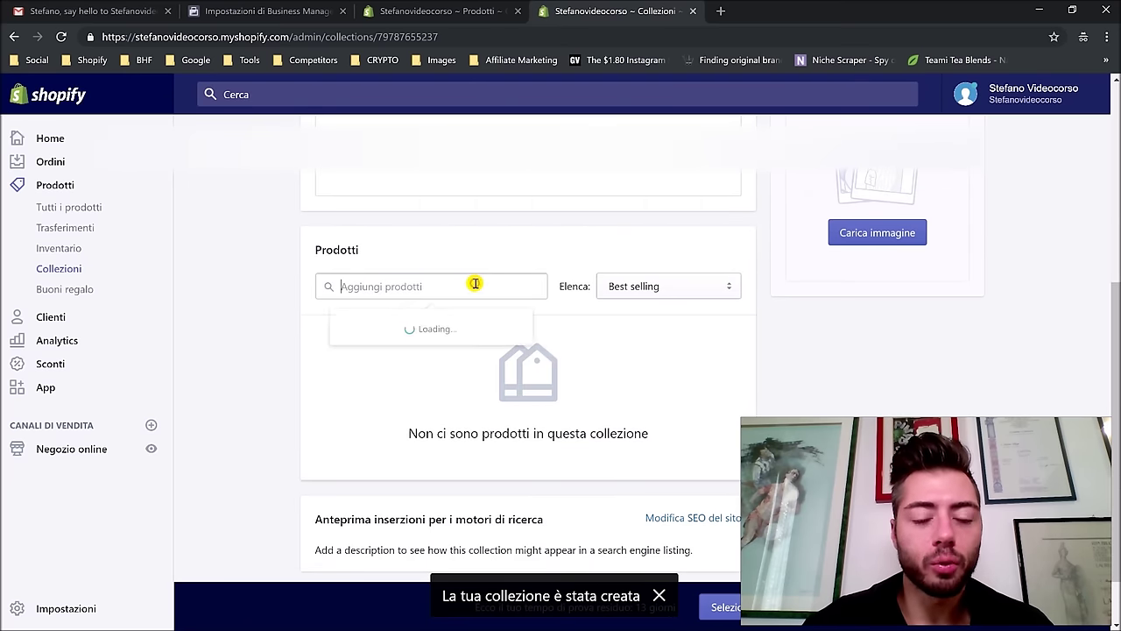
{"action": "left_click", "coordinate": [431, 326]}
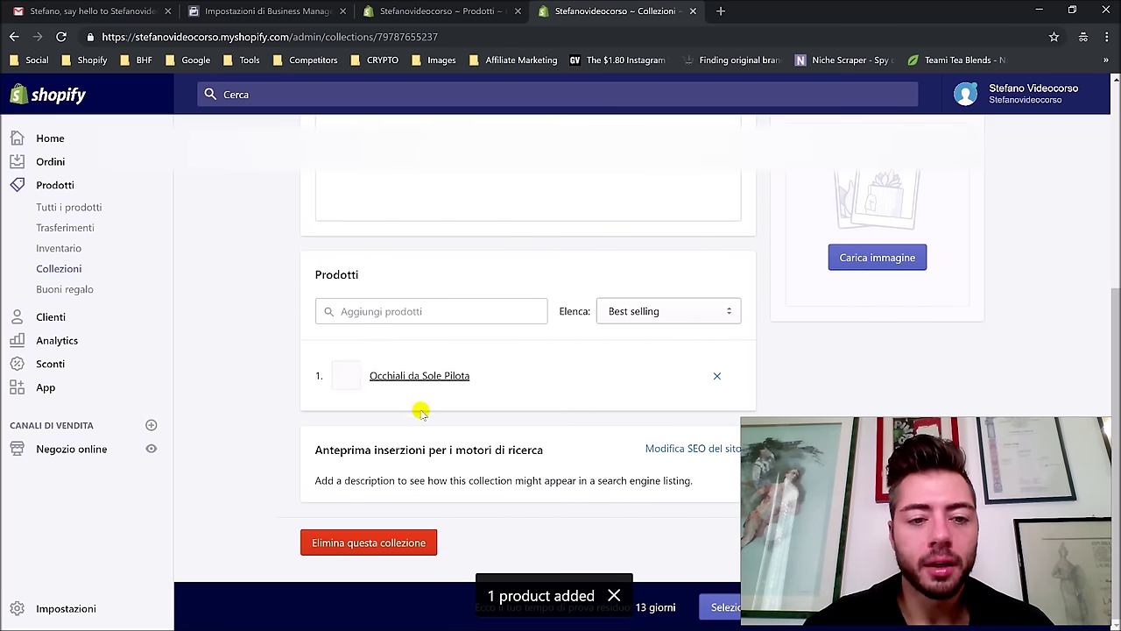
Step: Check the available sort orders for the collection's products and choose "Best selling"
{"action": "left_click", "coordinate": [622, 311]}
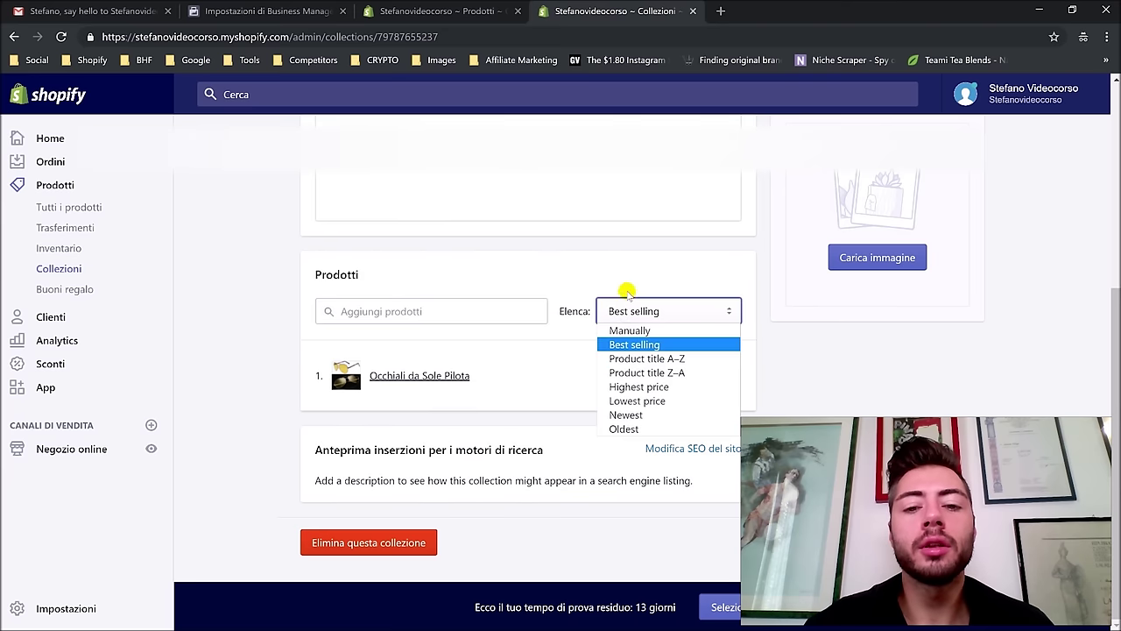
{"action": "left_click", "coordinate": [657, 270]}
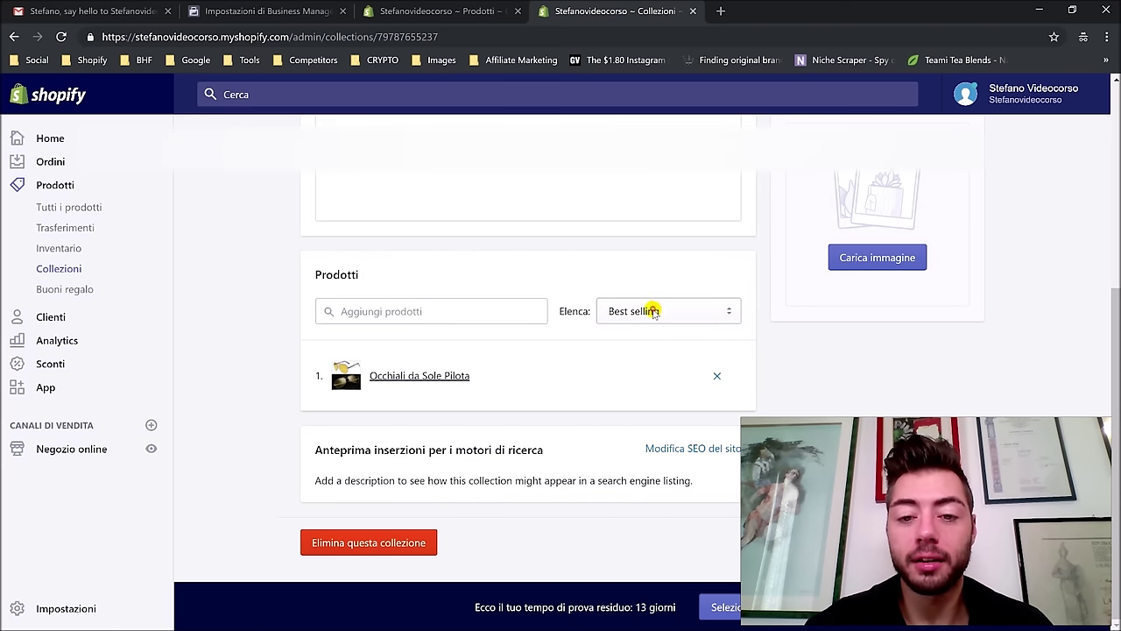
{"action": "left_click", "coordinate": [652, 312]}
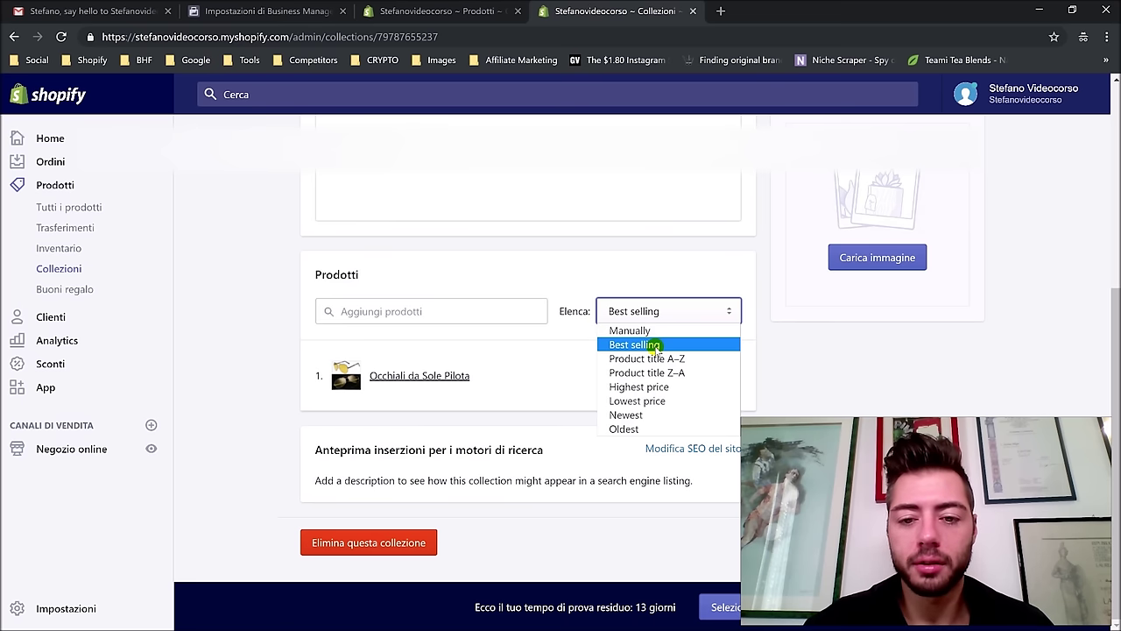
{"action": "left_click", "coordinate": [654, 345]}
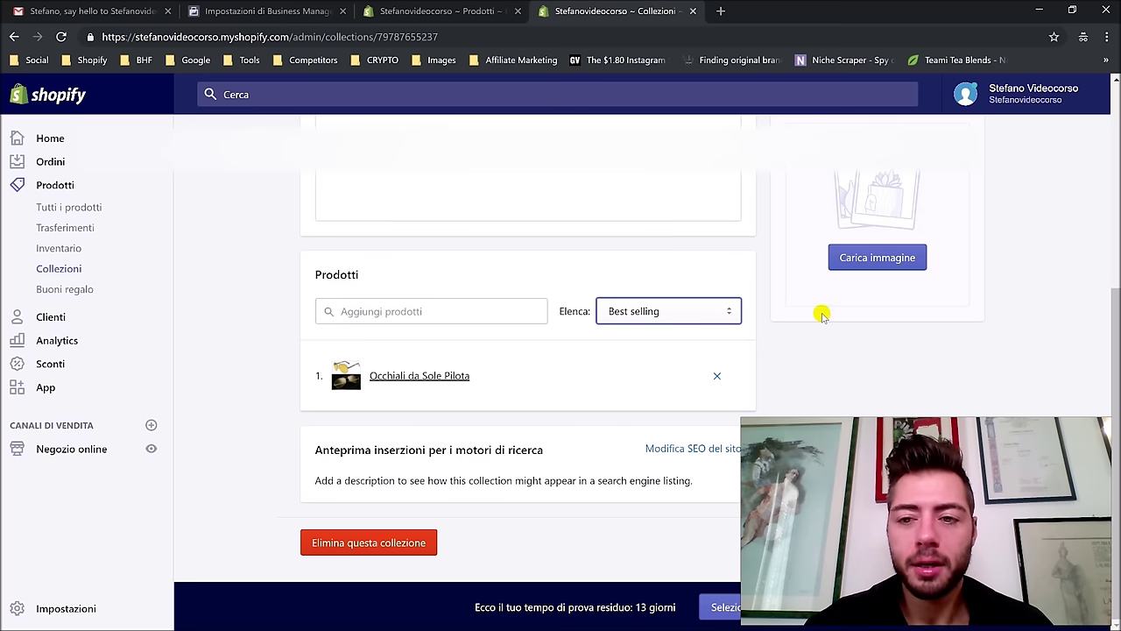
Step: Review the Estate 2018 collection's description, image and sales channel sections, and return to the list of collections
{"action": "scroll", "coordinate": [795, 263], "scroll_direction": "up", "scroll_amount": 2}
{"action": "scroll", "coordinate": [841, 289], "scroll_direction": "down", "scroll_amount": 2}
{"action": "scroll", "coordinate": [898, 284], "scroll_direction": "up", "scroll_amount": 3}
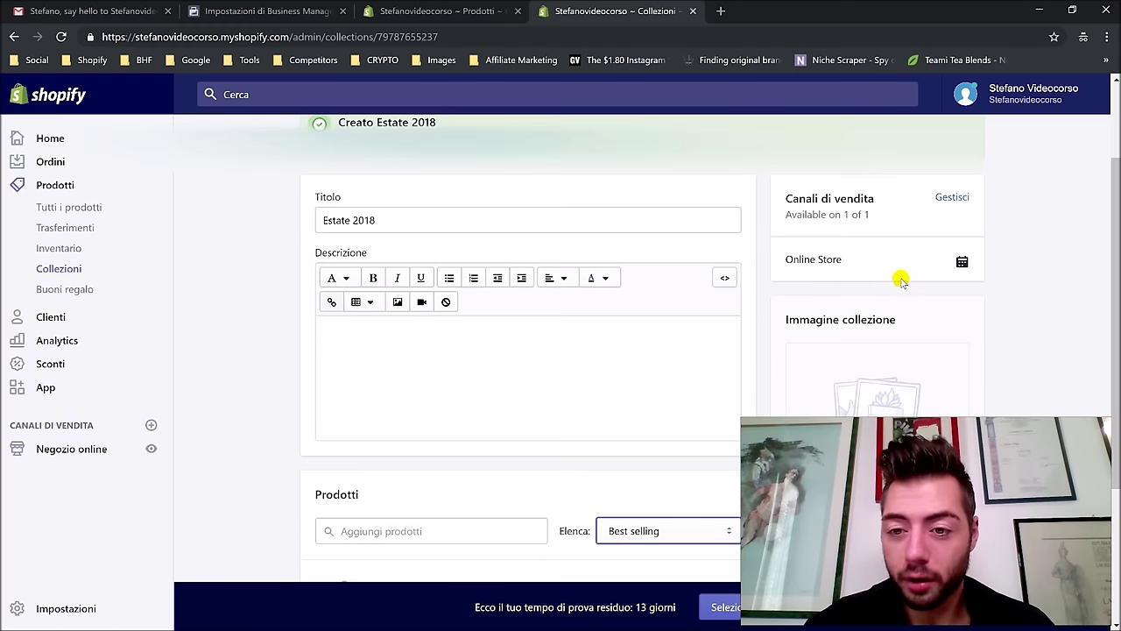
{"action": "scroll", "coordinate": [911, 276], "scroll_direction": "down", "scroll_amount": 1}
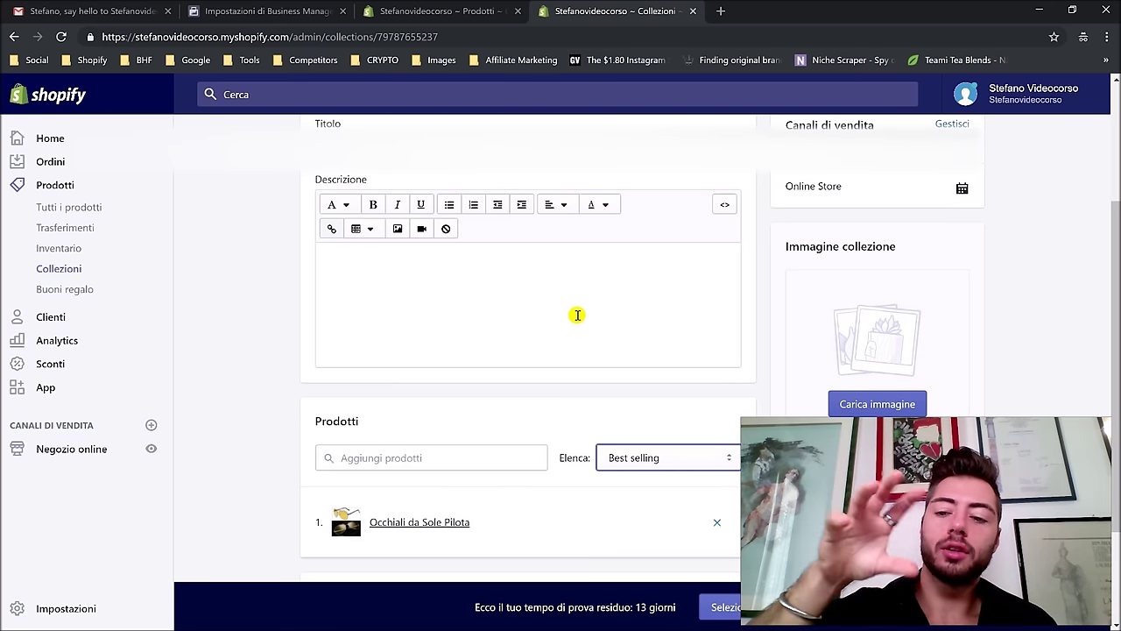
{"action": "scroll", "coordinate": [870, 286], "scroll_direction": "up", "scroll_amount": 2}
{"action": "scroll", "coordinate": [873, 280], "scroll_direction": "down", "scroll_amount": 3}
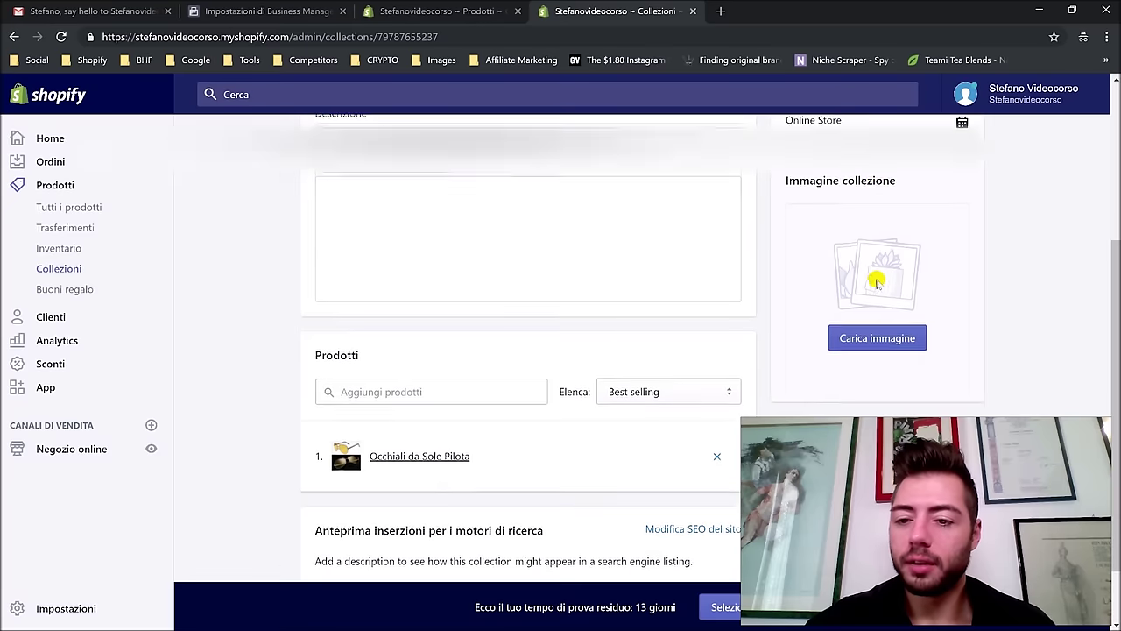
{"action": "scroll", "coordinate": [893, 307], "scroll_direction": "up", "scroll_amount": 3}
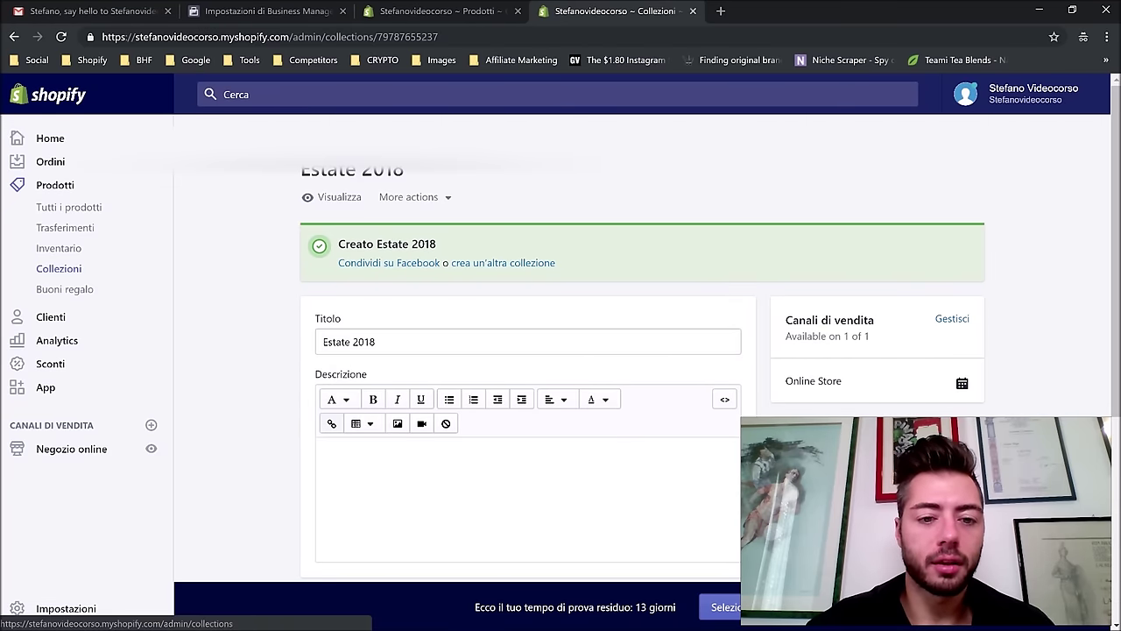
{"action": "left_click", "coordinate": [520, 441]}
{"action": "scroll", "coordinate": [496, 378], "scroll_direction": "down", "scroll_amount": 2}
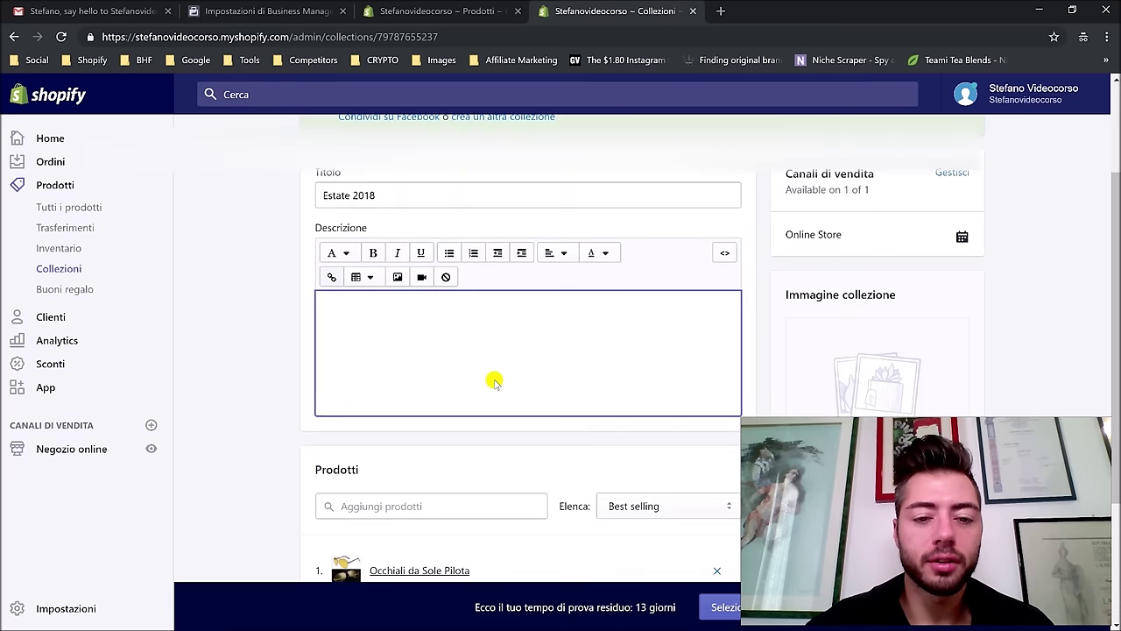
{"action": "scroll", "coordinate": [557, 348], "scroll_direction": "up", "scroll_amount": 2}
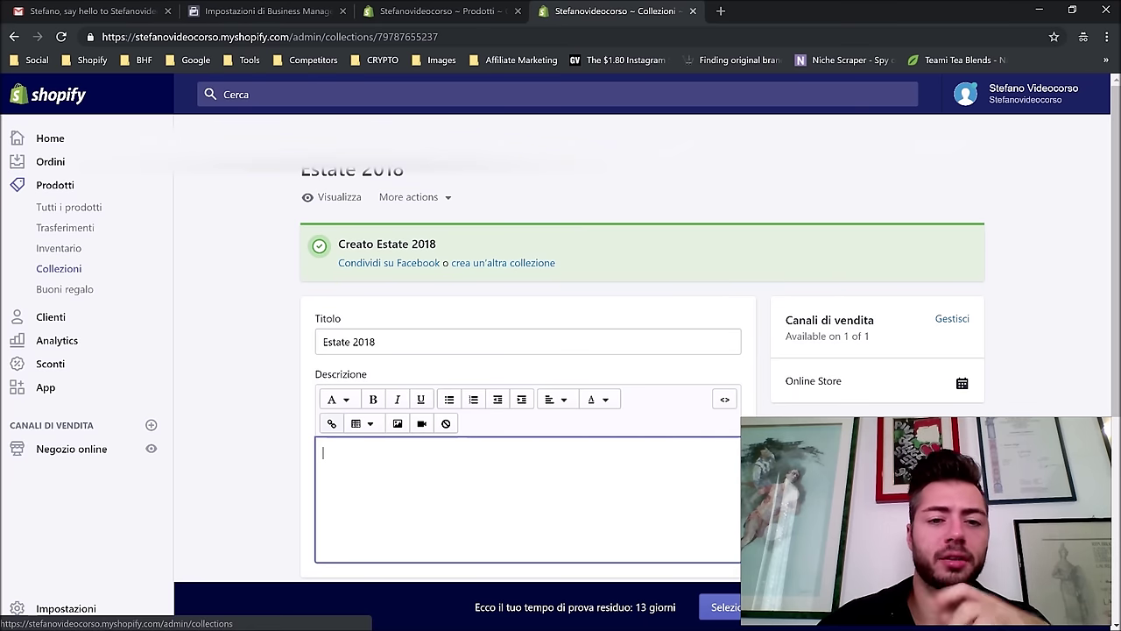
{"action": "left_click", "coordinate": [59, 268]}
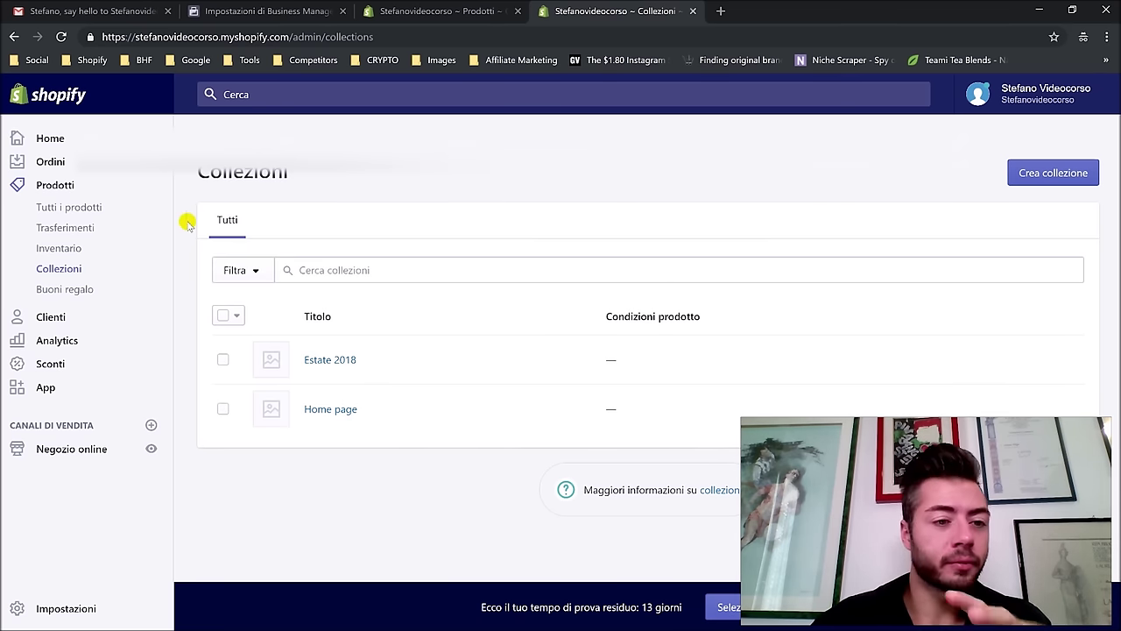
Step: Look through the product list, the gift cards page and the customers page of the store
{"action": "left_click", "coordinate": [106, 210]}
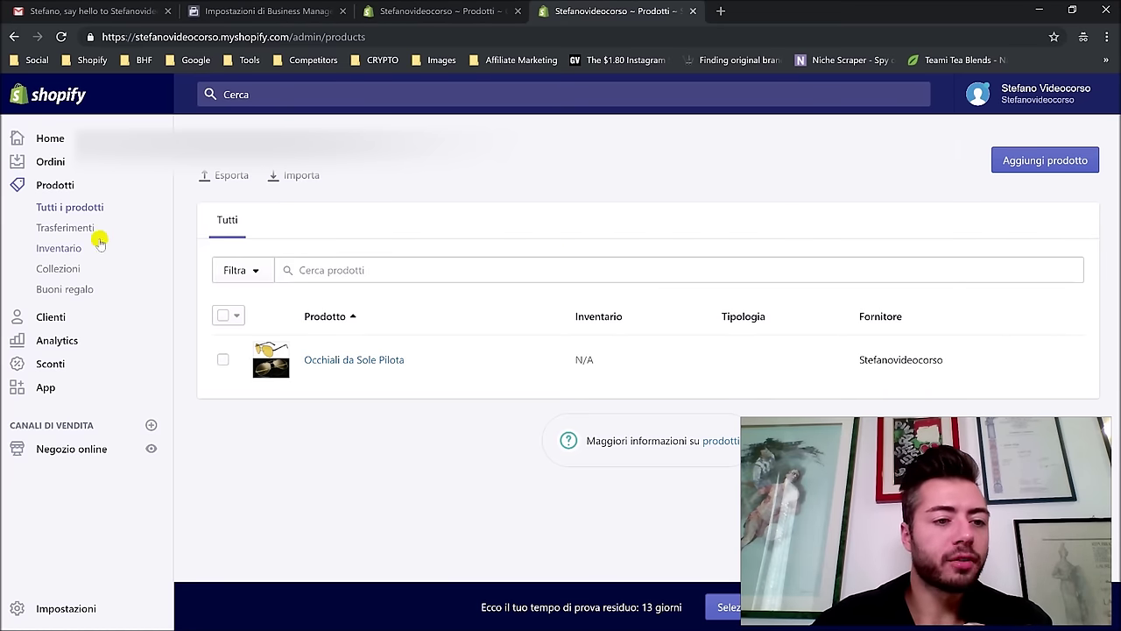
{"action": "left_click", "coordinate": [75, 289]}
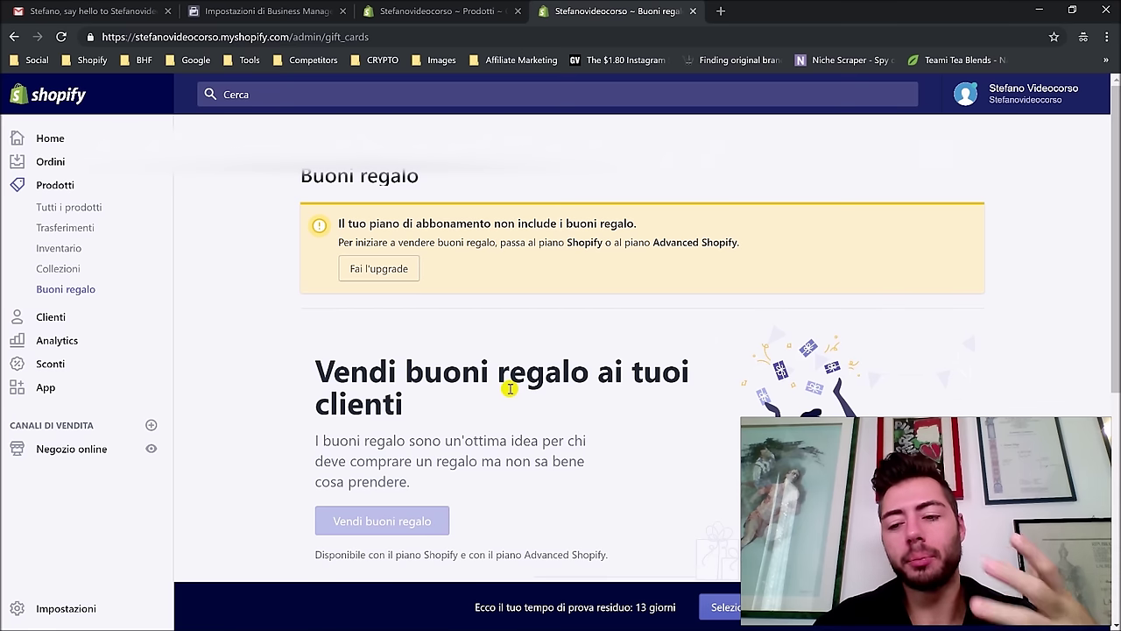
{"action": "scroll", "coordinate": [509, 389], "scroll_direction": "down", "scroll_amount": 2}
{"action": "scroll", "coordinate": [482, 393], "scroll_direction": "up", "scroll_amount": 2}
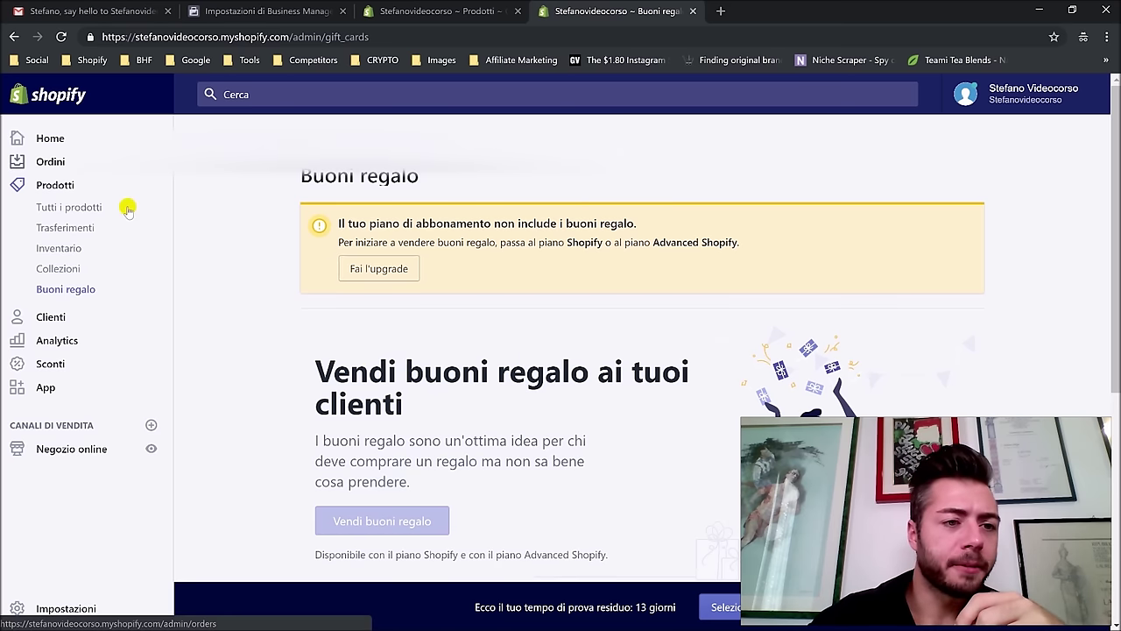
{"action": "left_click", "coordinate": [50, 317]}
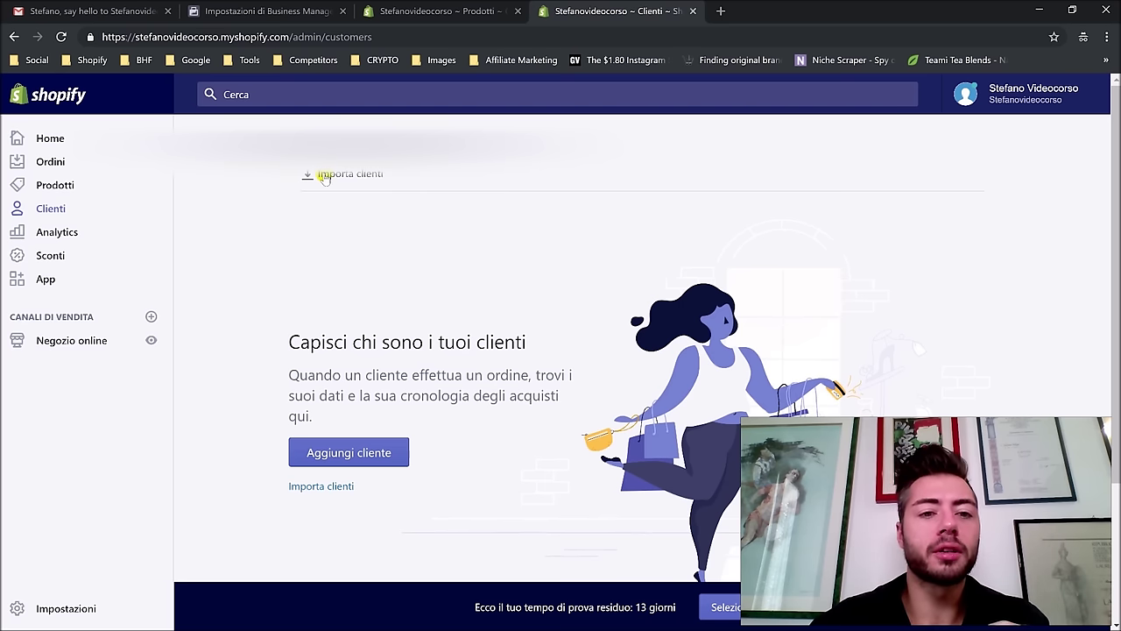
Step: Examine the analytics dashboard's sales, visits, conversion rate and traffic source cards
{"action": "left_click", "coordinate": [59, 231]}
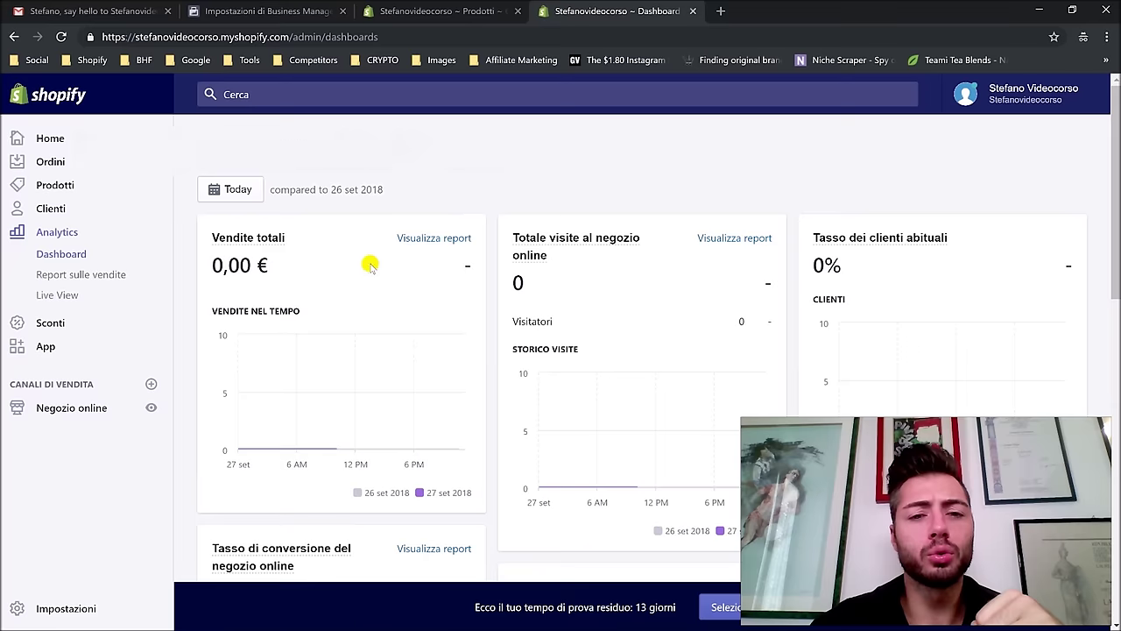
{"action": "scroll", "coordinate": [514, 300], "scroll_direction": "down", "scroll_amount": 5}
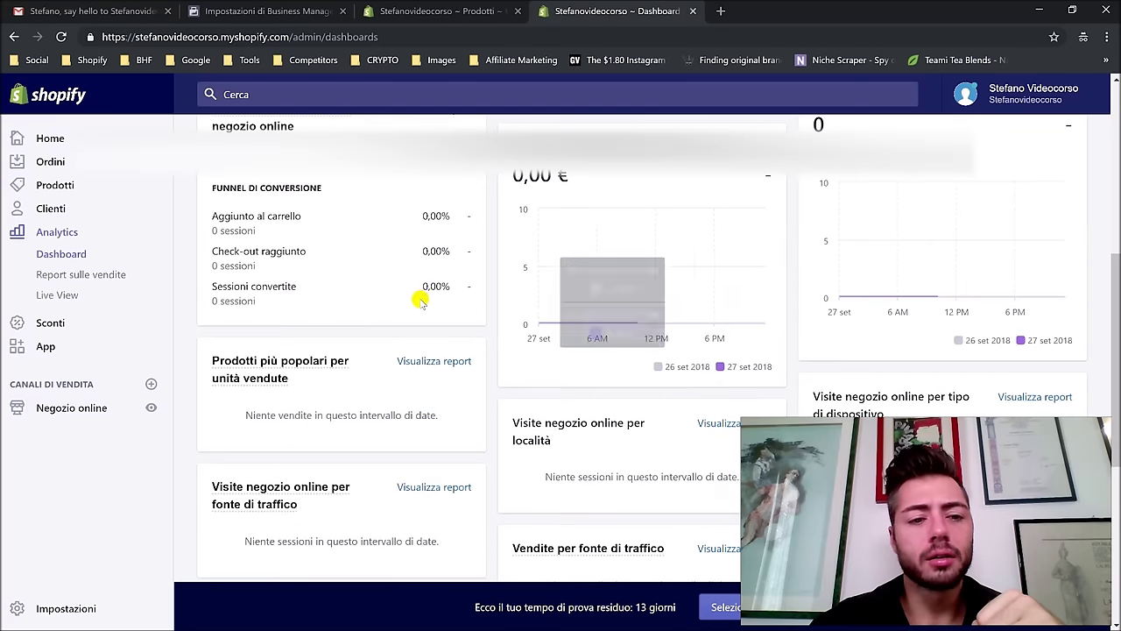
{"action": "scroll", "coordinate": [578, 298], "scroll_direction": "down", "scroll_amount": 3}
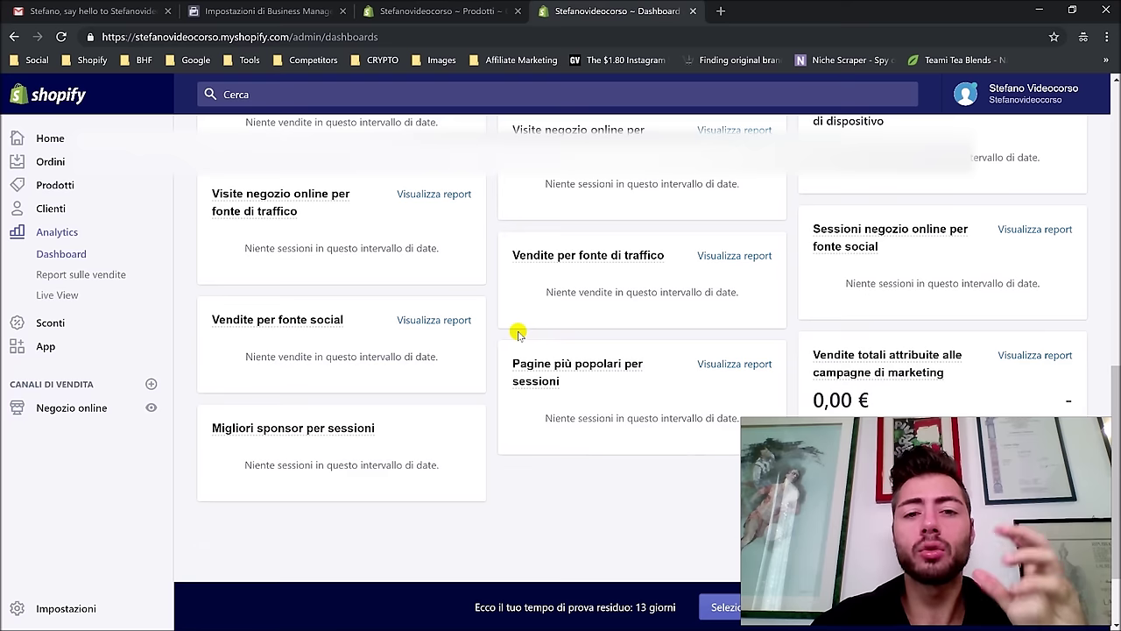
{"action": "scroll", "coordinate": [518, 332], "scroll_direction": "up", "scroll_amount": 4}
{"action": "scroll", "coordinate": [701, 267], "scroll_direction": "up", "scroll_amount": 4}
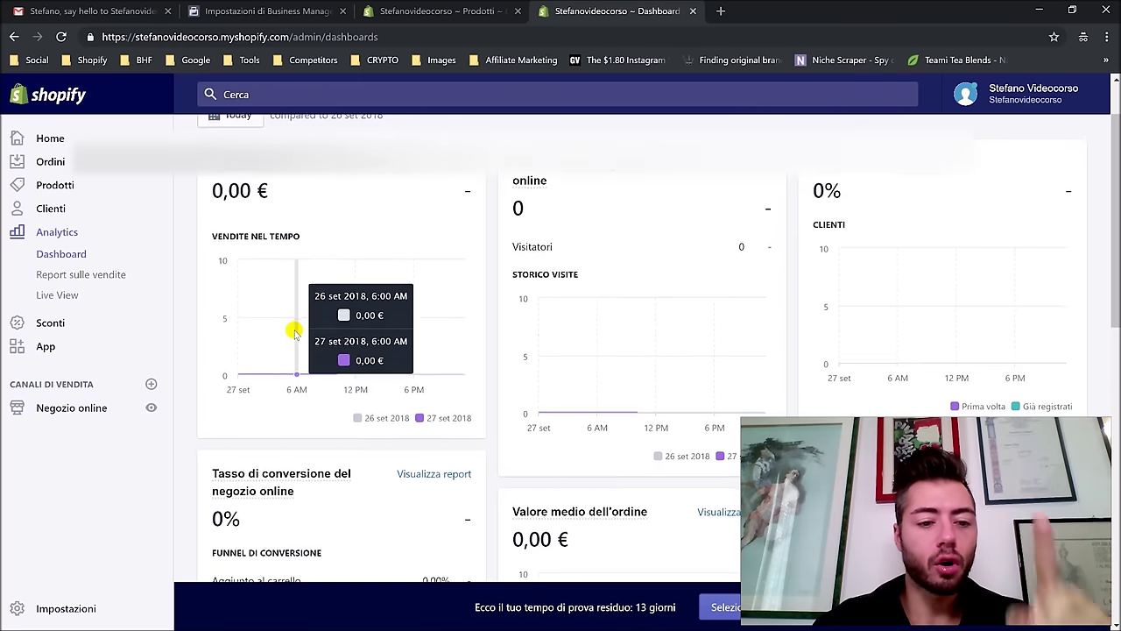
{"action": "scroll", "coordinate": [245, 399], "scroll_direction": "down", "scroll_amount": 1}
{"action": "mouse_move", "coordinate": [263, 415]}
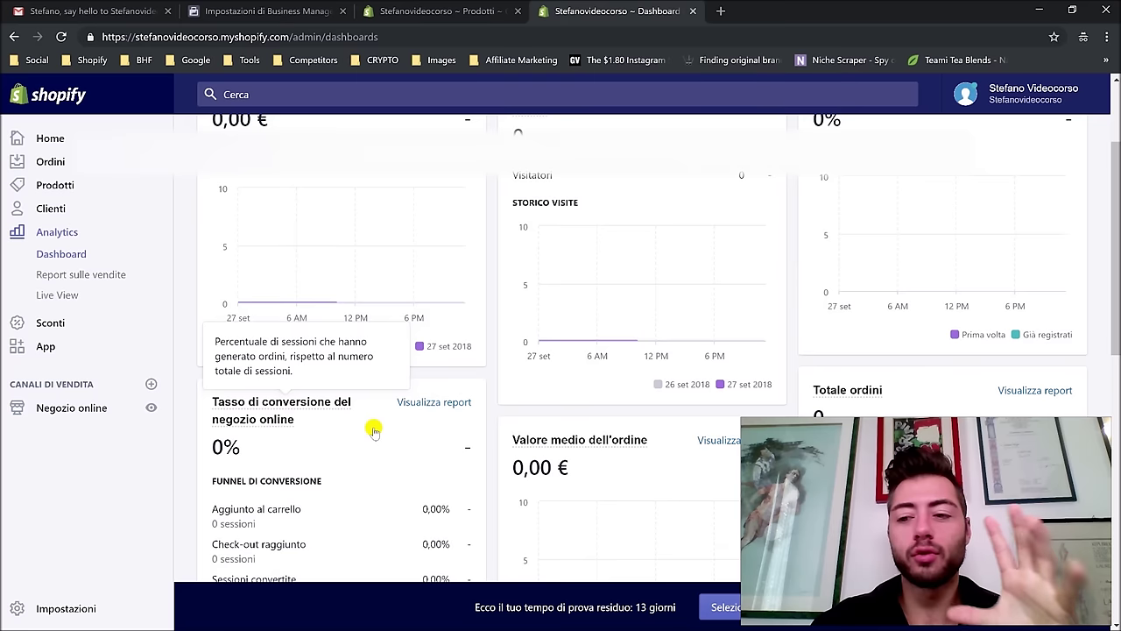
{"action": "scroll", "coordinate": [385, 425], "scroll_direction": "down", "scroll_amount": 2}
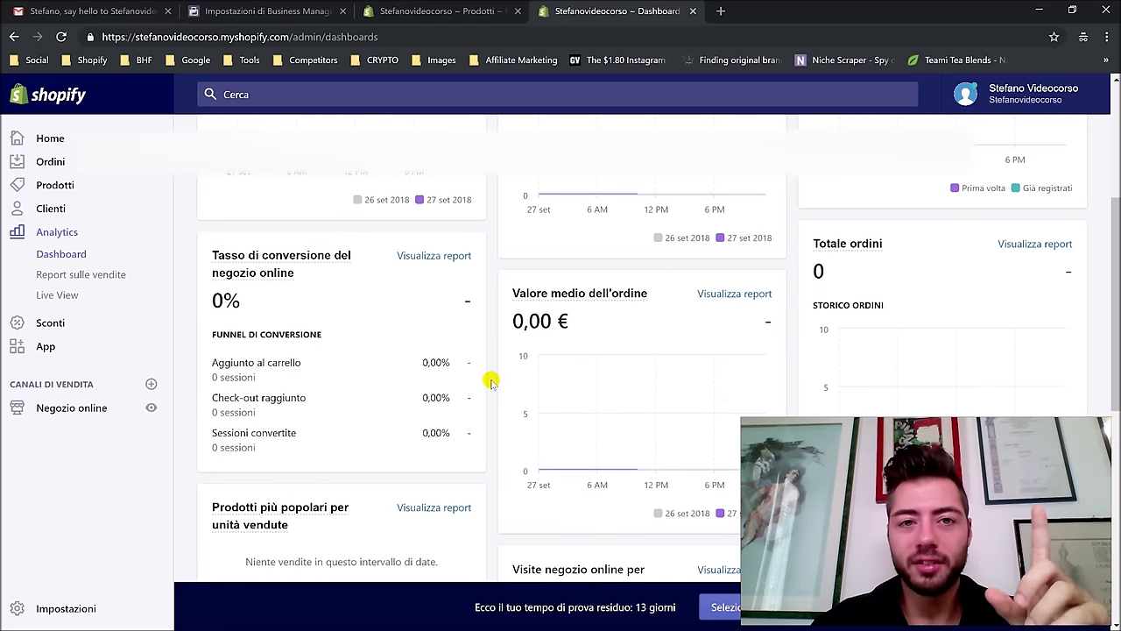
Step: Review the report categories available in analytics, including sales, customers, finances and marketing
{"action": "left_click", "coordinate": [97, 274]}
{"action": "scroll", "coordinate": [608, 343], "scroll_direction": "down", "scroll_amount": 3}
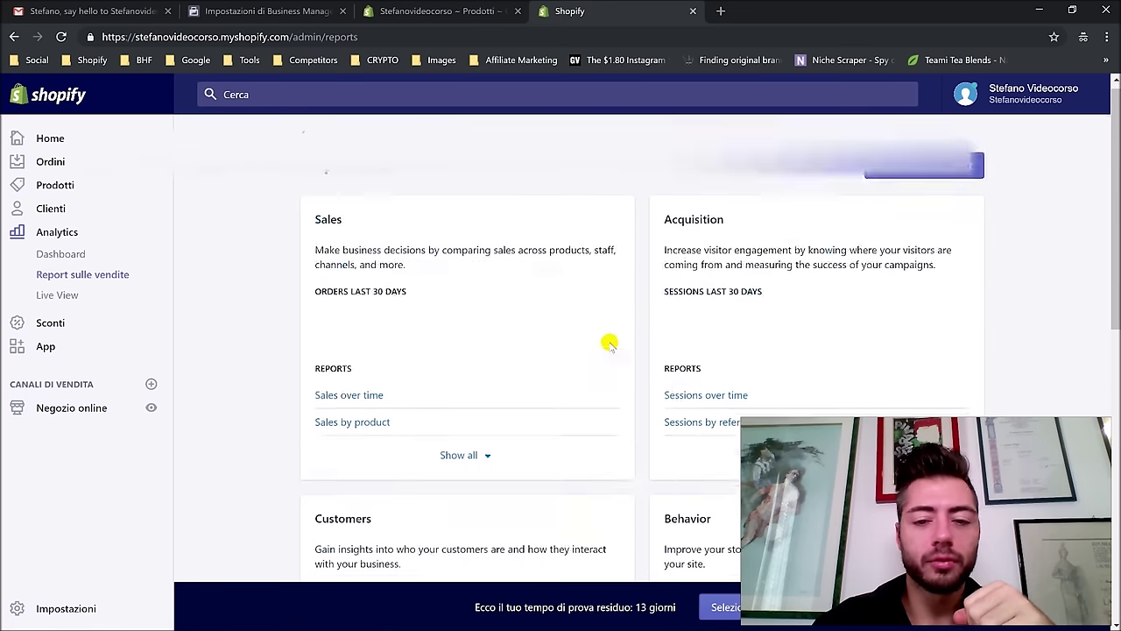
{"action": "scroll", "coordinate": [506, 263], "scroll_direction": "down", "scroll_amount": 3}
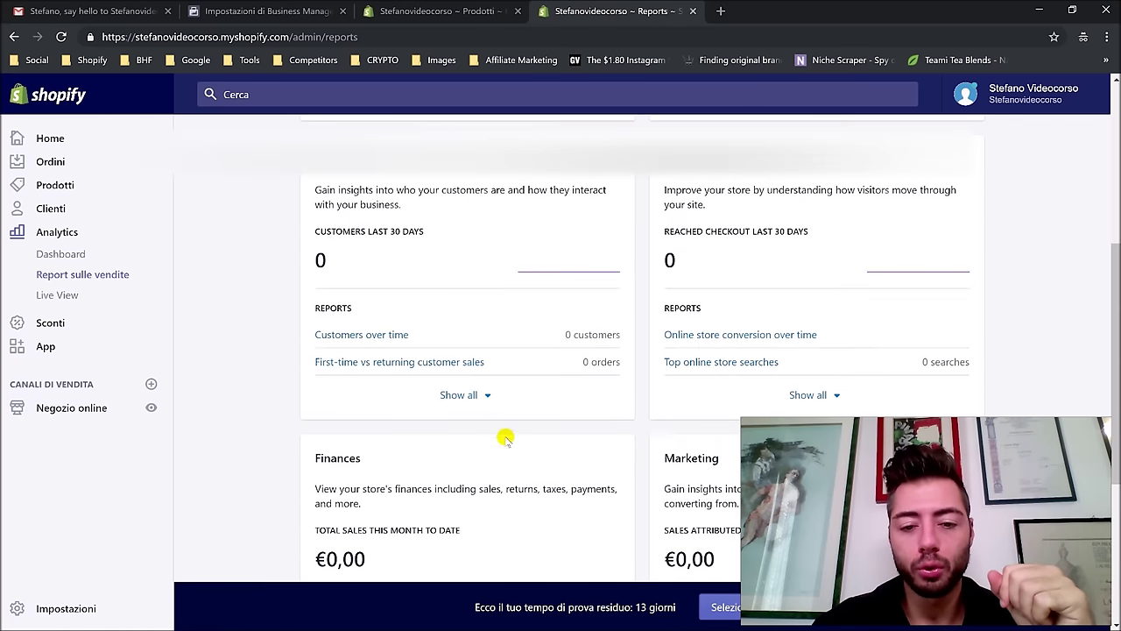
{"action": "scroll", "coordinate": [525, 289], "scroll_direction": "down", "scroll_amount": 2}
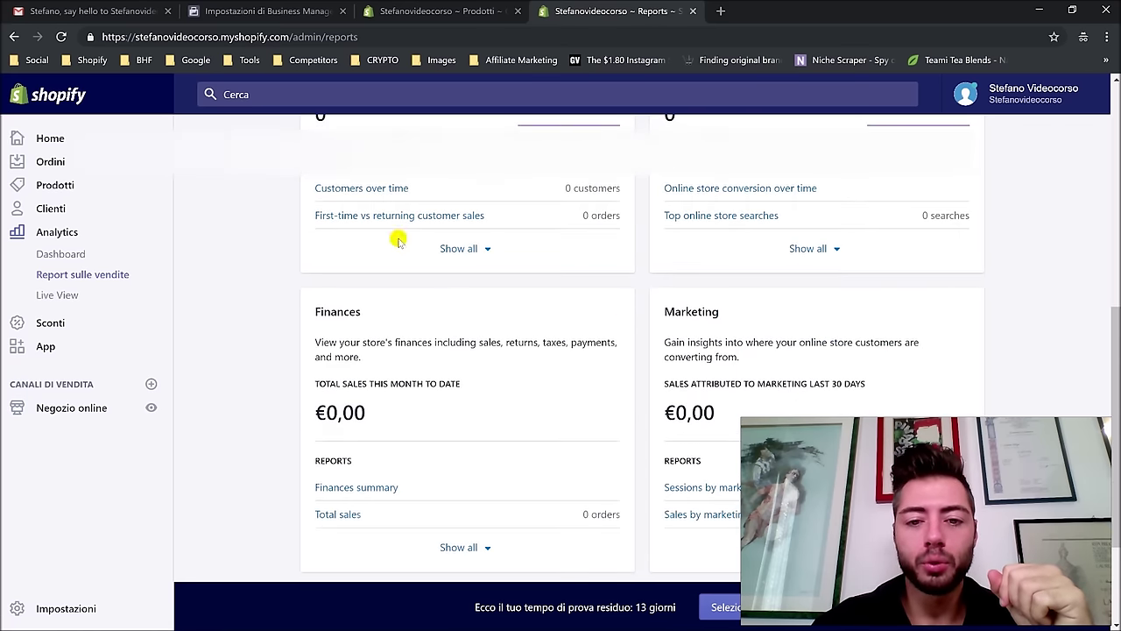
{"action": "scroll", "coordinate": [592, 303], "scroll_direction": "down", "scroll_amount": 1}
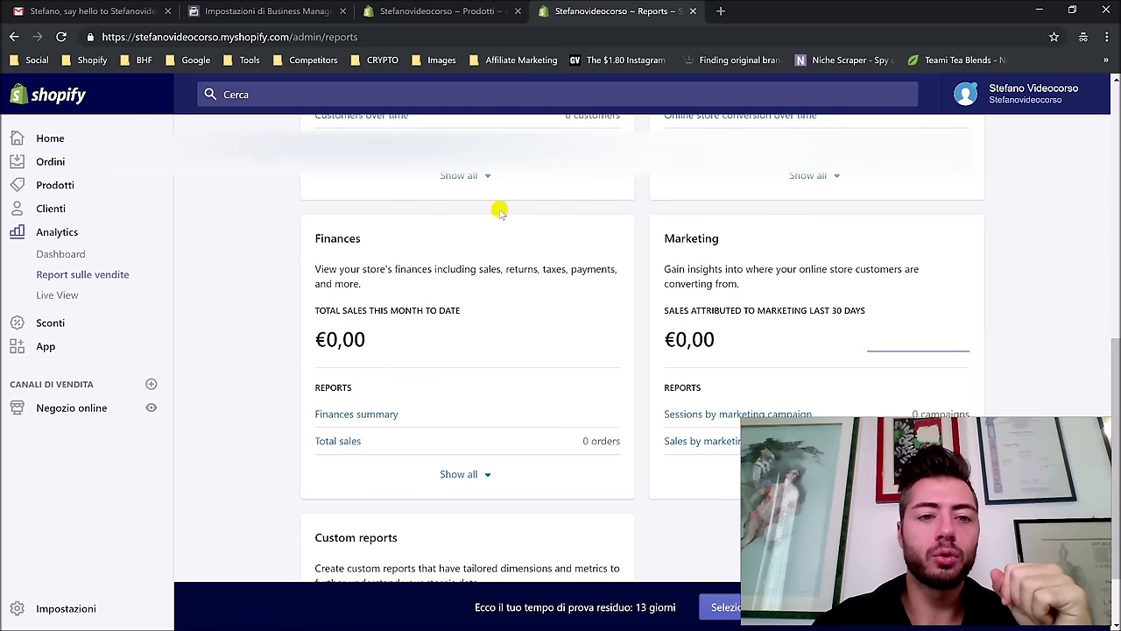
Step: Start a new percentage discount with the code SCONTO10 and a value of 10%
{"action": "left_click", "coordinate": [32, 321]}
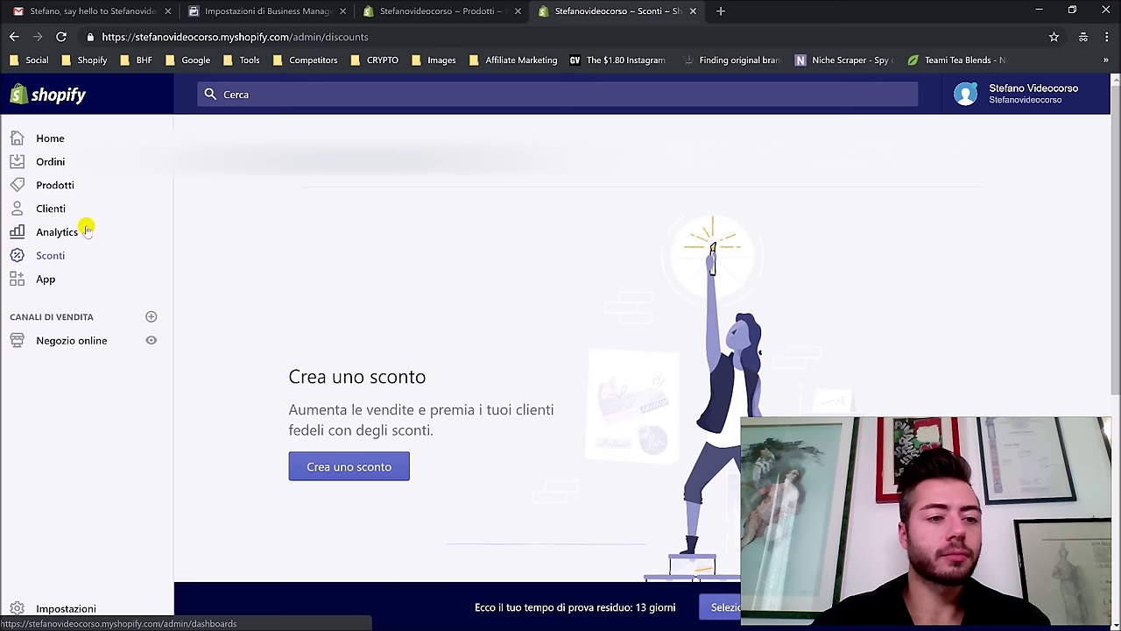
{"action": "left_click", "coordinate": [408, 468]}
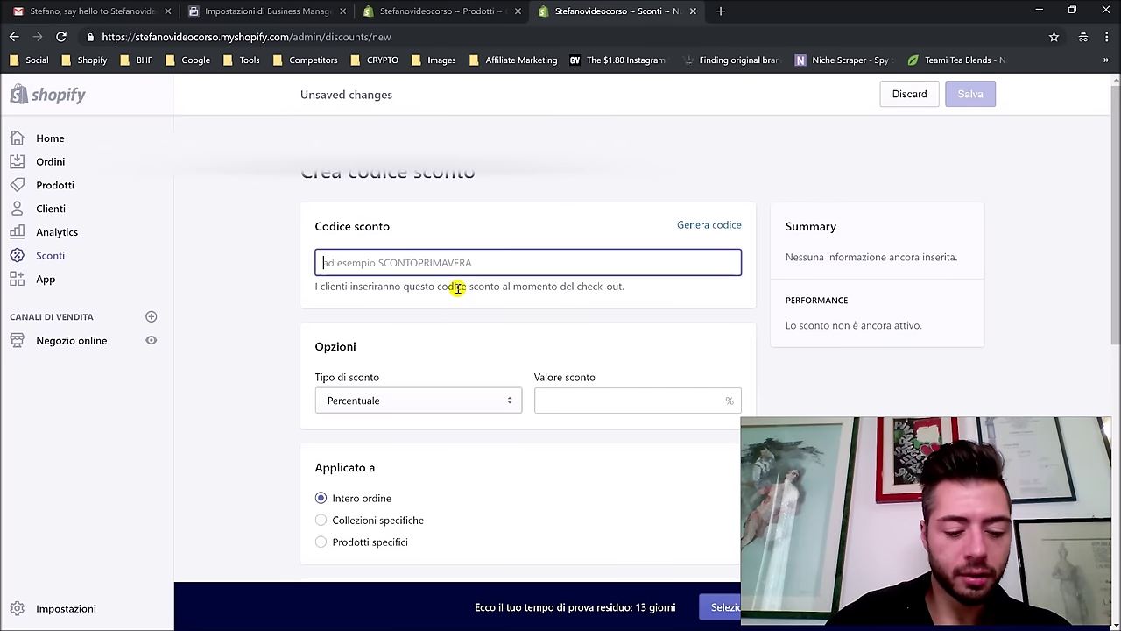
{"action": "type", "text": "SCONTO10"}
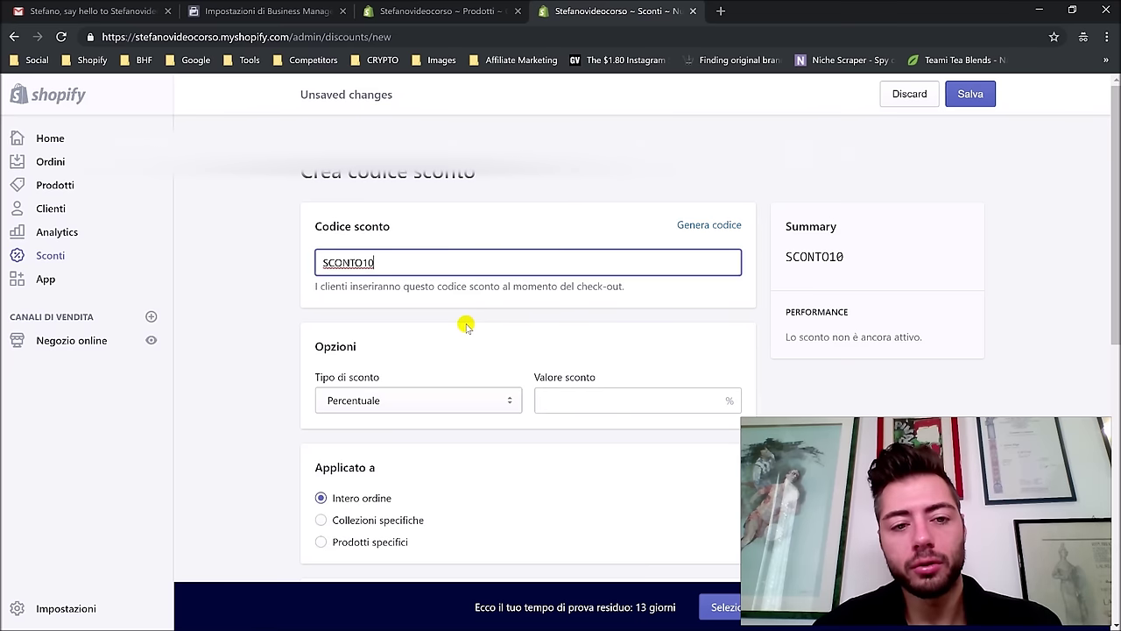
{"action": "left_click", "coordinate": [557, 394]}
{"action": "type", "text": "10"}
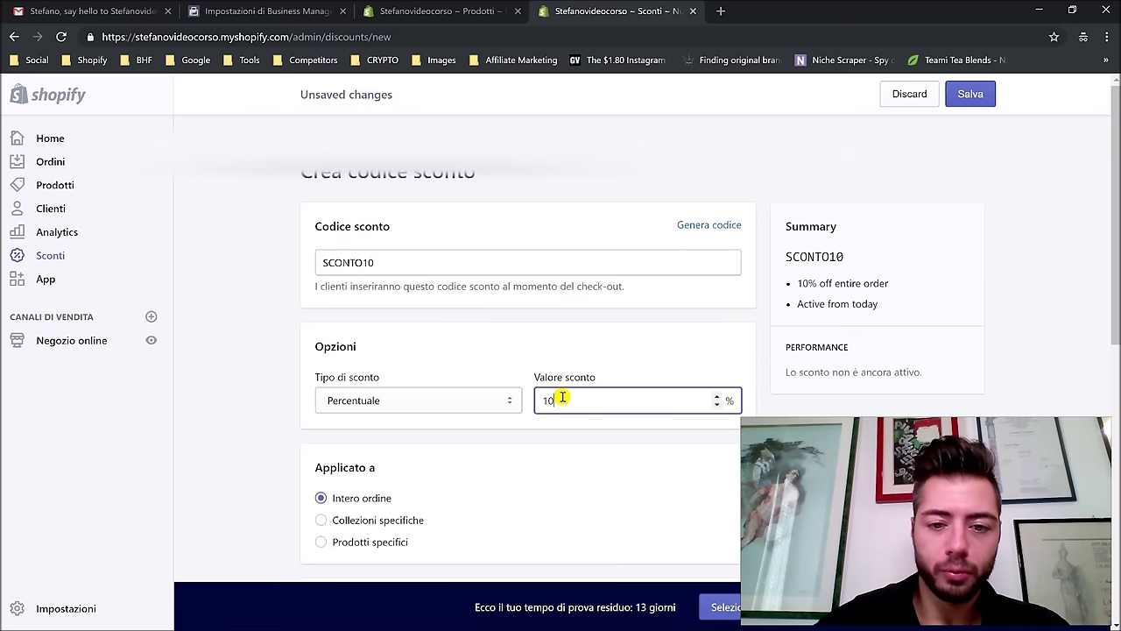
{"action": "left_click", "coordinate": [604, 321]}
Step: Try the minimum purchase amount and minimum item quantity requirements, and set the minimum requirement back to "Nessuno"
{"action": "scroll", "coordinate": [618, 325], "scroll_direction": "down", "scroll_amount": 3}
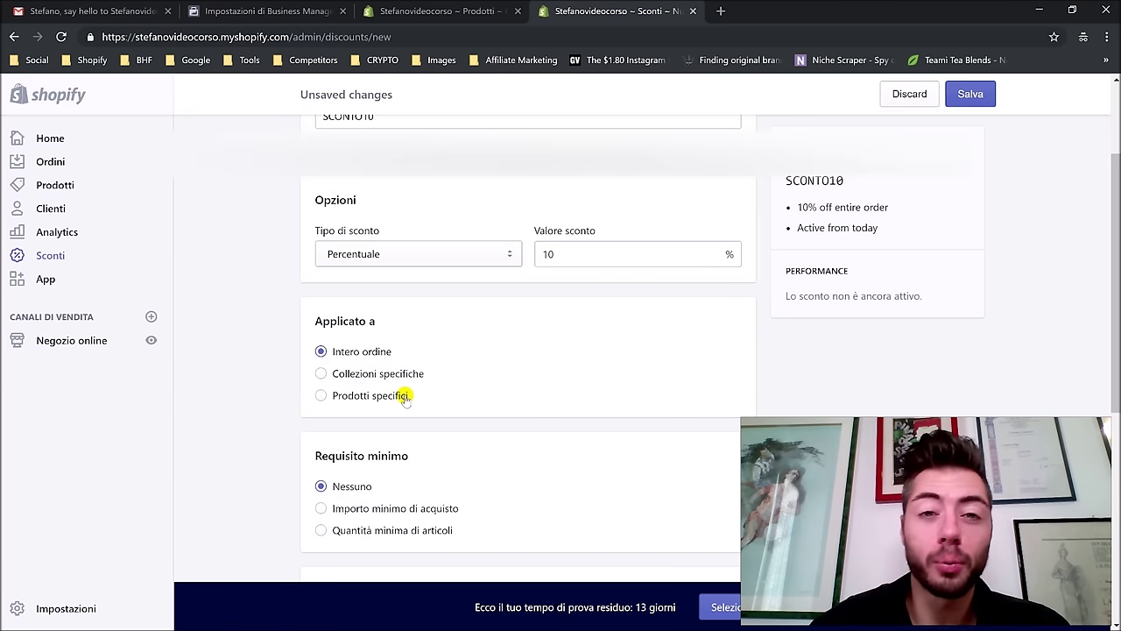
{"action": "scroll", "coordinate": [405, 398], "scroll_direction": "down", "scroll_amount": 1}
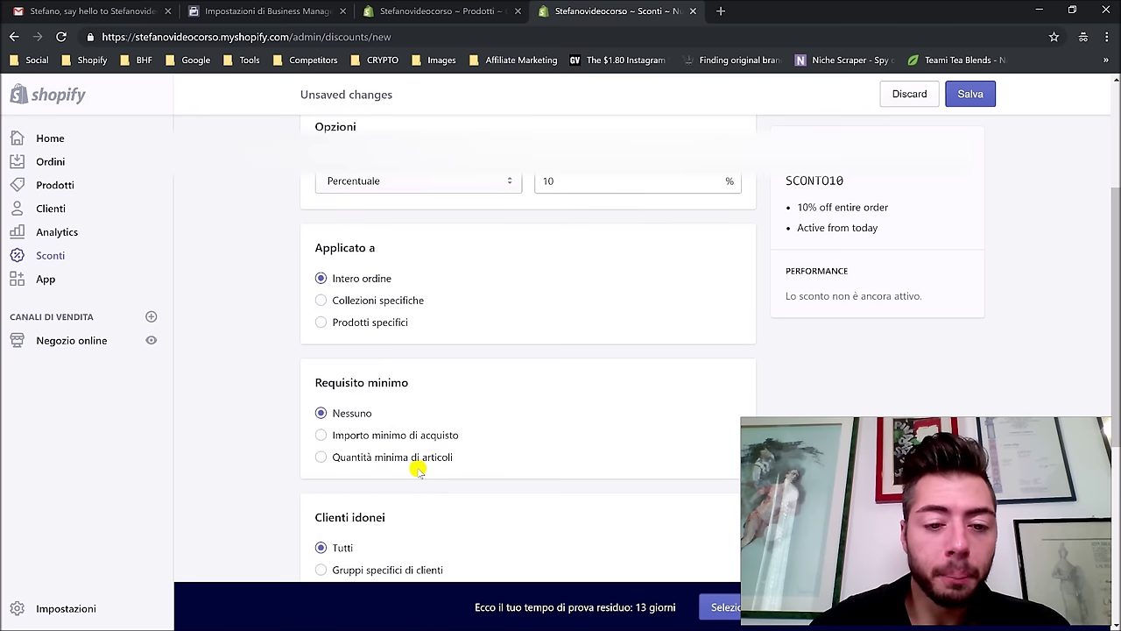
{"action": "scroll", "coordinate": [421, 438], "scroll_direction": "down", "scroll_amount": 1}
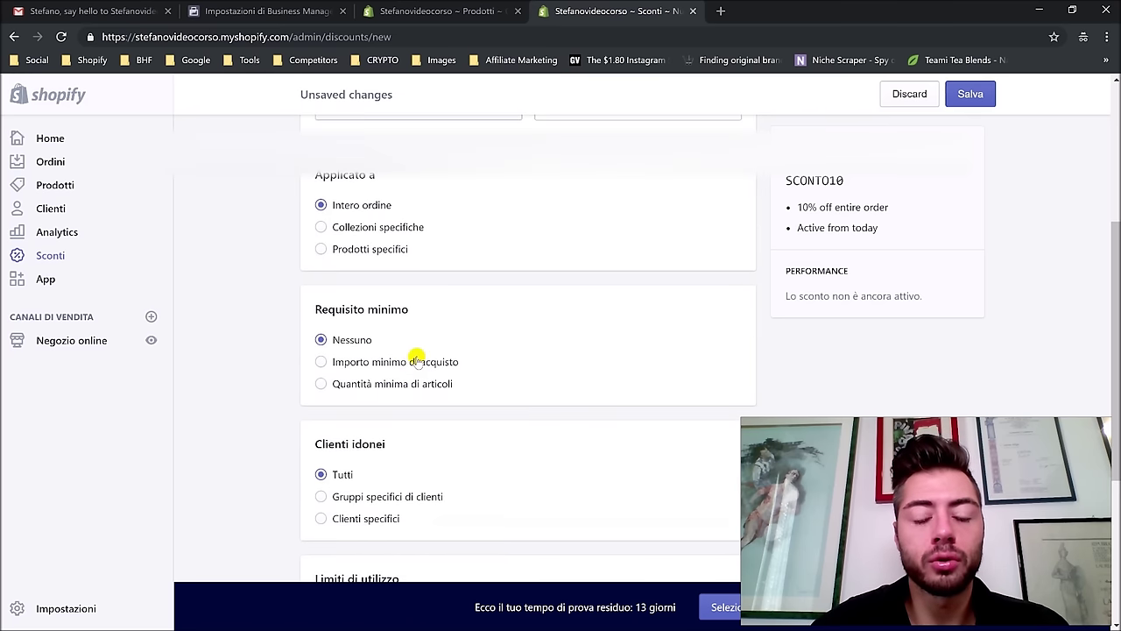
{"action": "left_click", "coordinate": [406, 362]}
{"action": "left_click", "coordinate": [379, 434]}
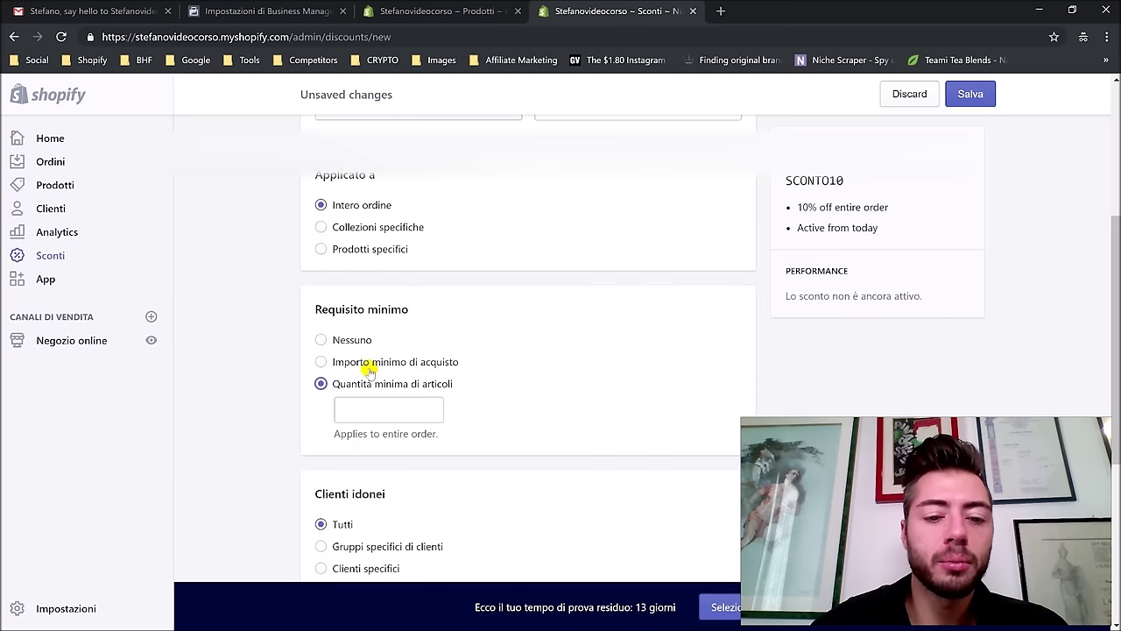
{"action": "left_click", "coordinate": [342, 339]}
Step: Try restricting the discount to specific customers, and set the eligible customers back to "Tutti"
{"action": "scroll", "coordinate": [386, 350], "scroll_direction": "down", "scroll_amount": 2}
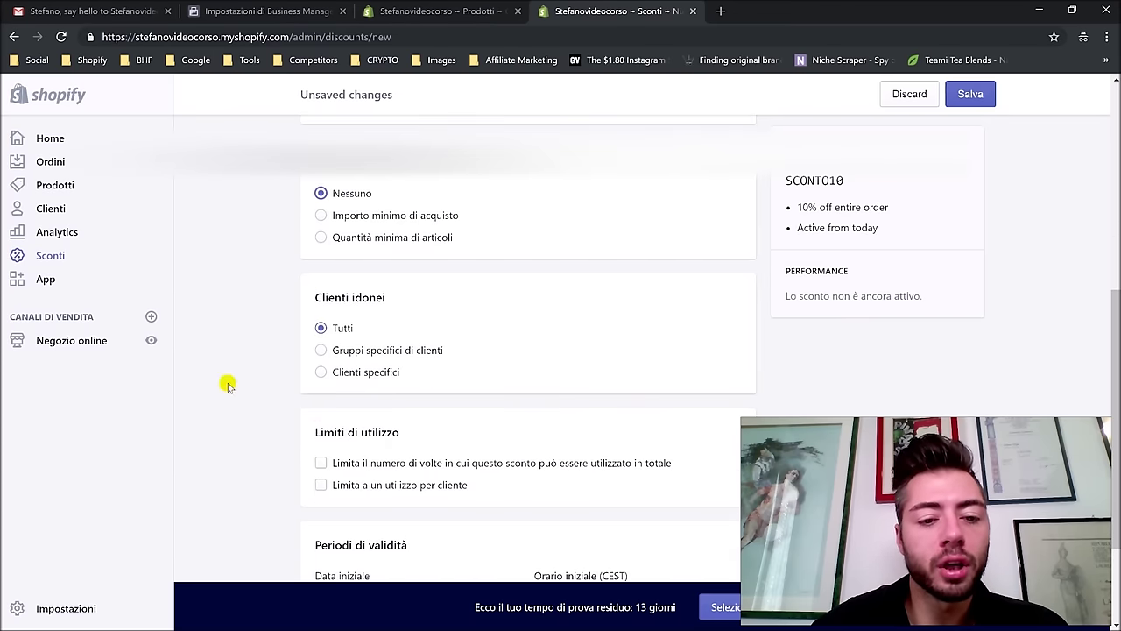
{"action": "left_click", "coordinate": [368, 373]}
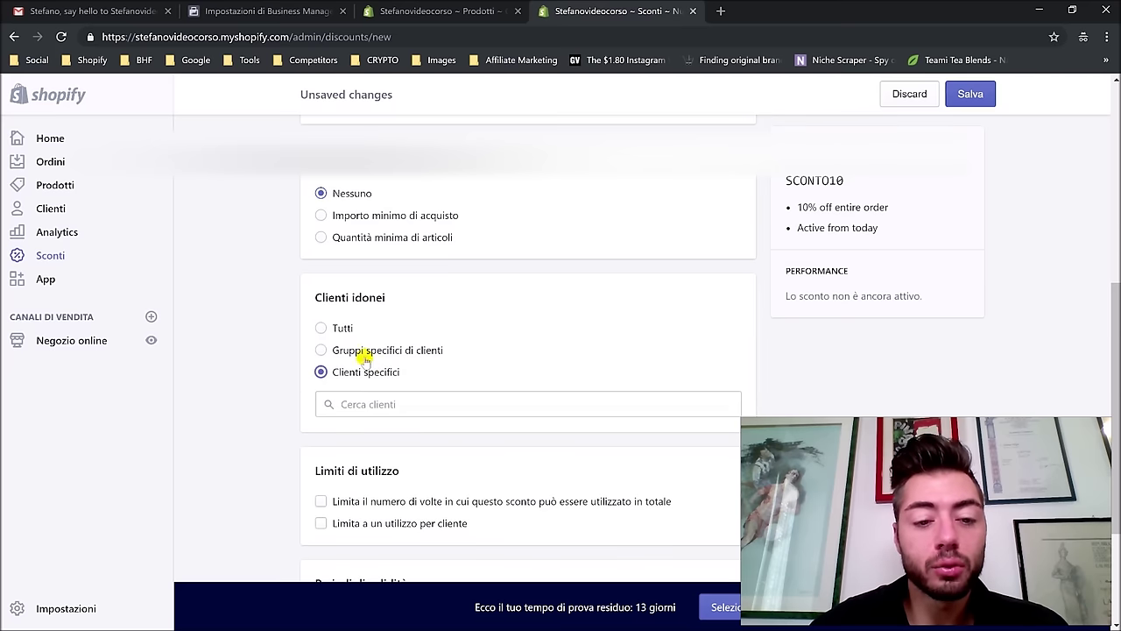
{"action": "left_click", "coordinate": [377, 409]}
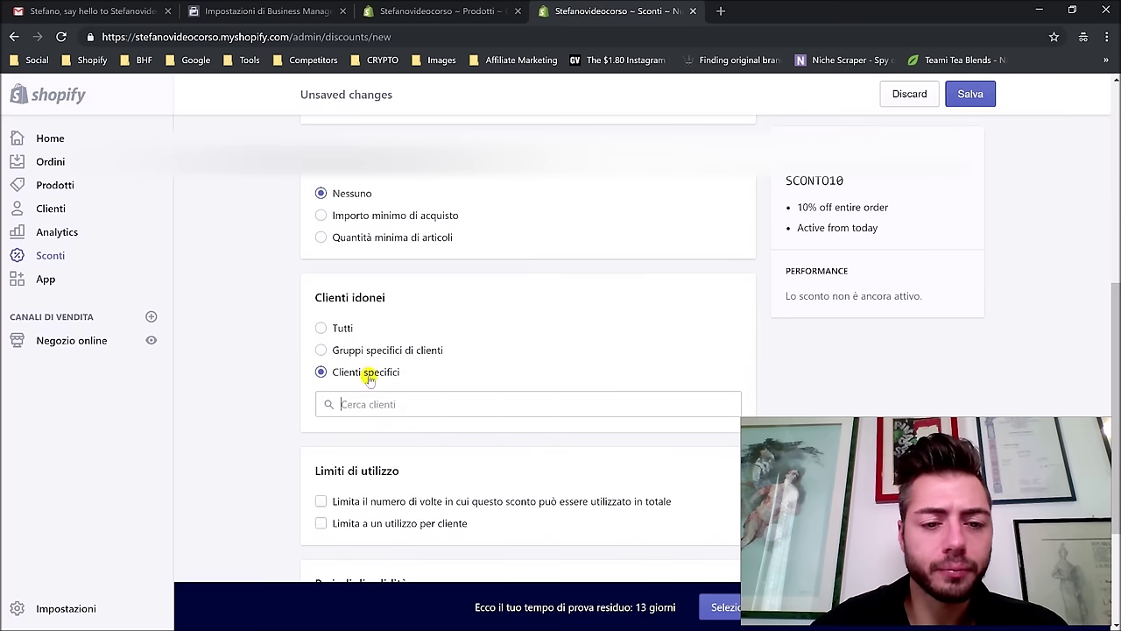
{"action": "left_click", "coordinate": [345, 326]}
Step: Try limiting the discount to one use per customer, and remove the usage limit again
{"action": "scroll", "coordinate": [500, 327], "scroll_direction": "down", "scroll_amount": 2}
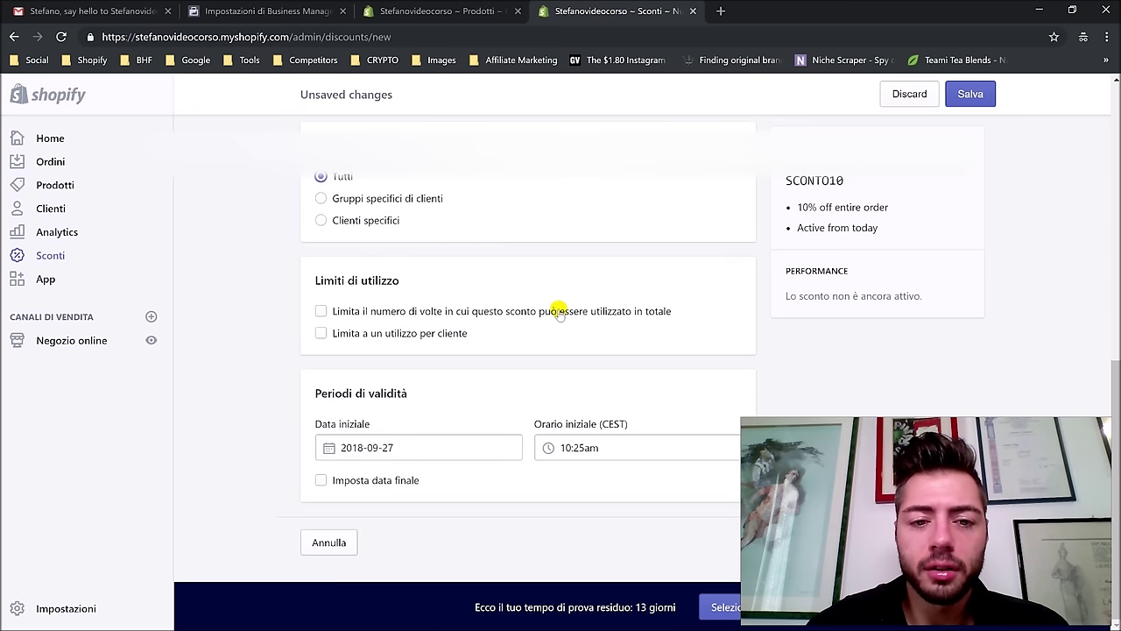
{"action": "left_click", "coordinate": [443, 334]}
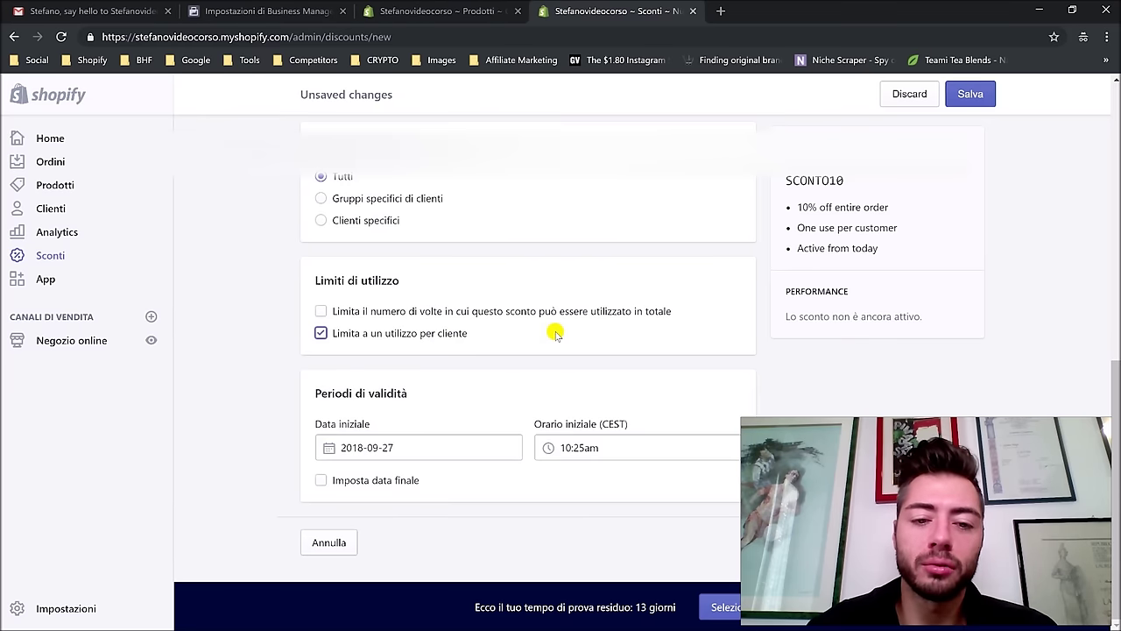
{"action": "scroll", "coordinate": [678, 330], "scroll_direction": "up", "scroll_amount": 3}
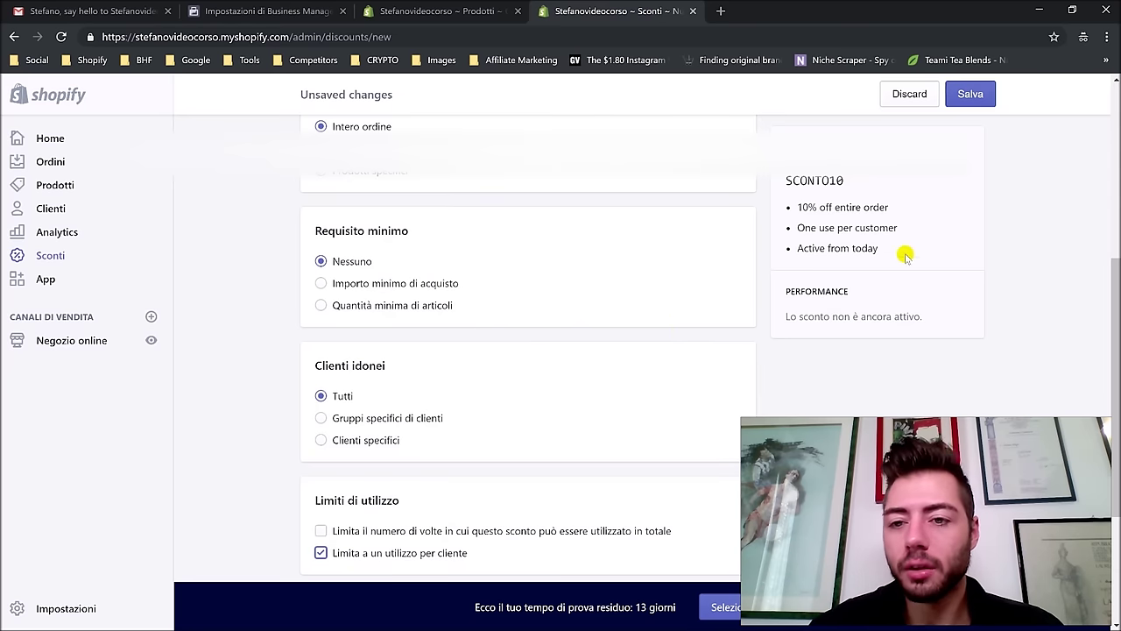
{"action": "scroll", "coordinate": [505, 265], "scroll_direction": "down", "scroll_amount": 3}
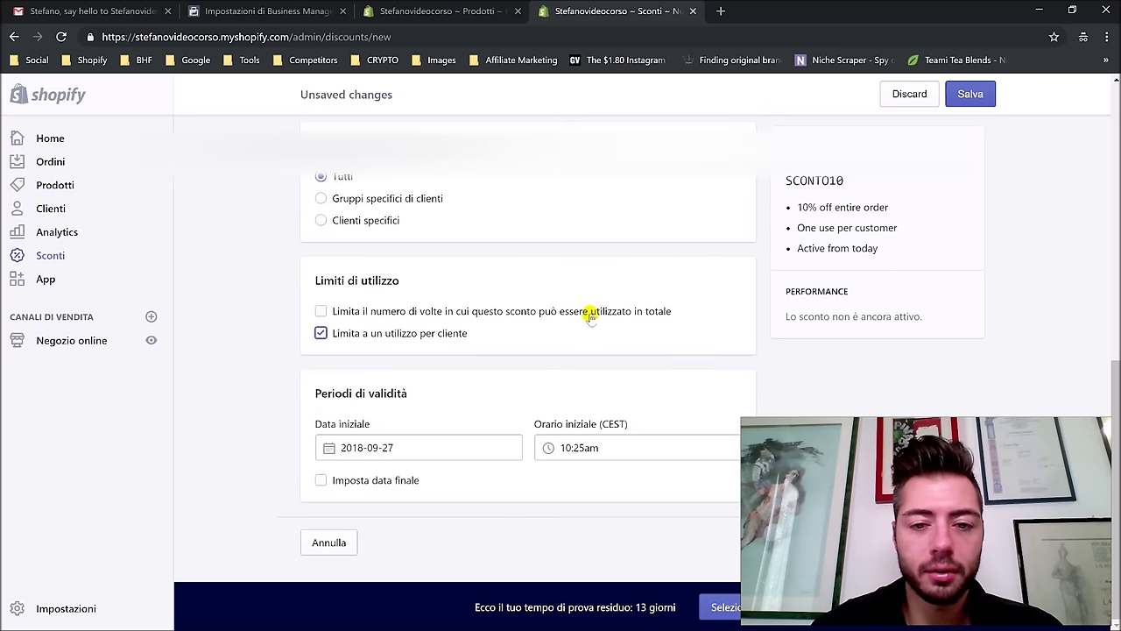
{"action": "left_click", "coordinate": [591, 313]}
{"action": "left_click", "coordinate": [419, 365]}
Step: Check the discount's settings and save the SCONTO10 discount code
{"action": "scroll", "coordinate": [691, 327], "scroll_direction": "up", "scroll_amount": 5}
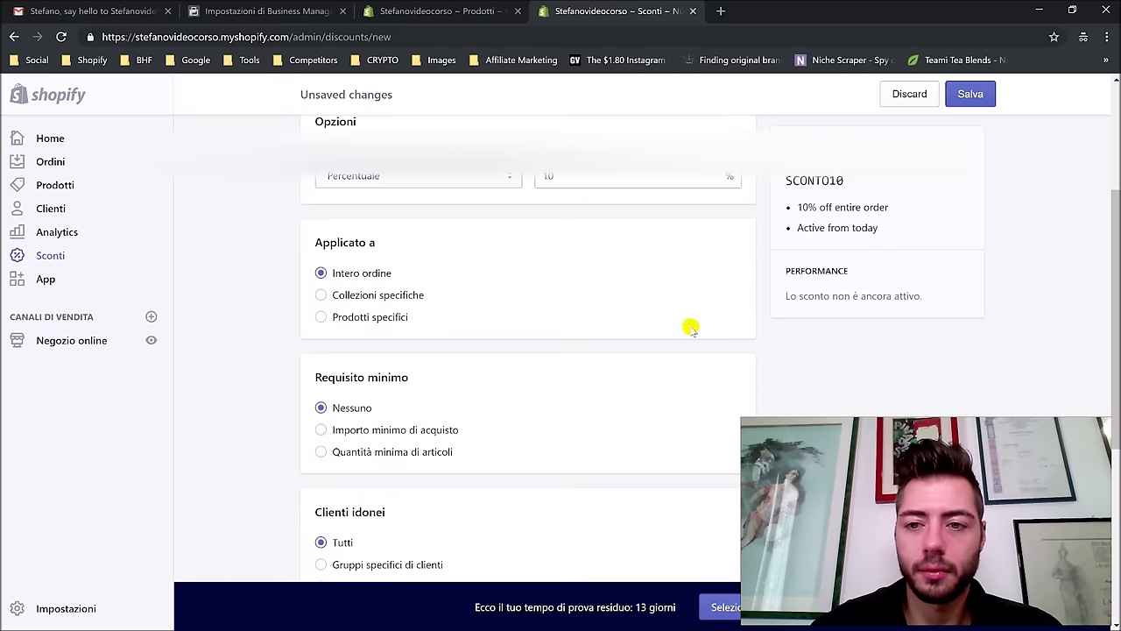
{"action": "scroll", "coordinate": [963, 118], "scroll_direction": "up", "scroll_amount": 2}
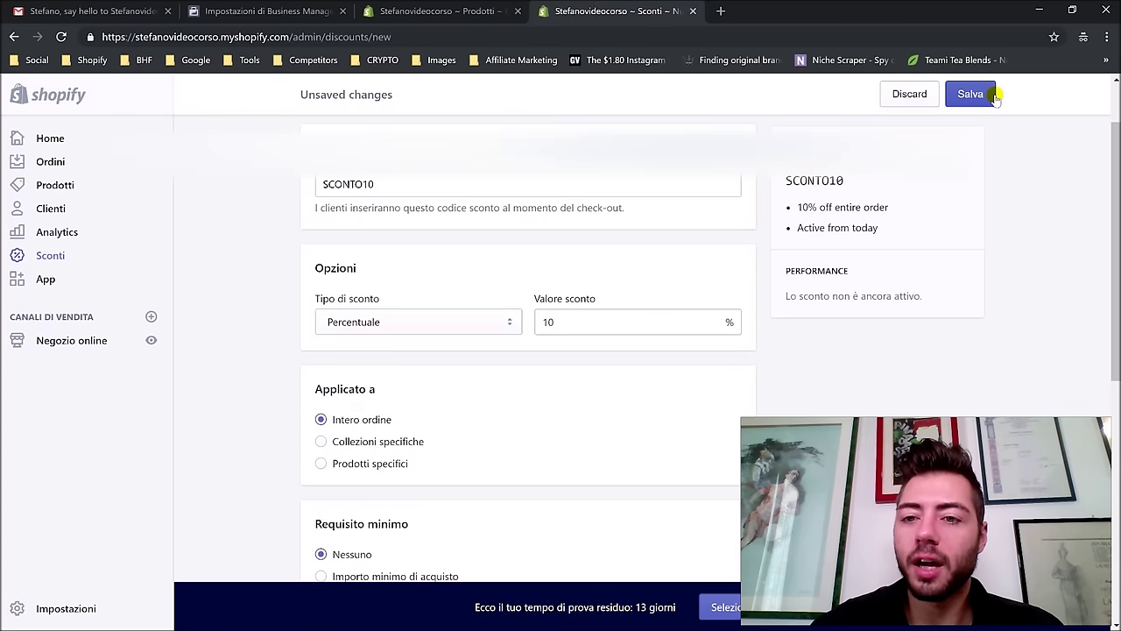
{"action": "left_click", "coordinate": [970, 93]}
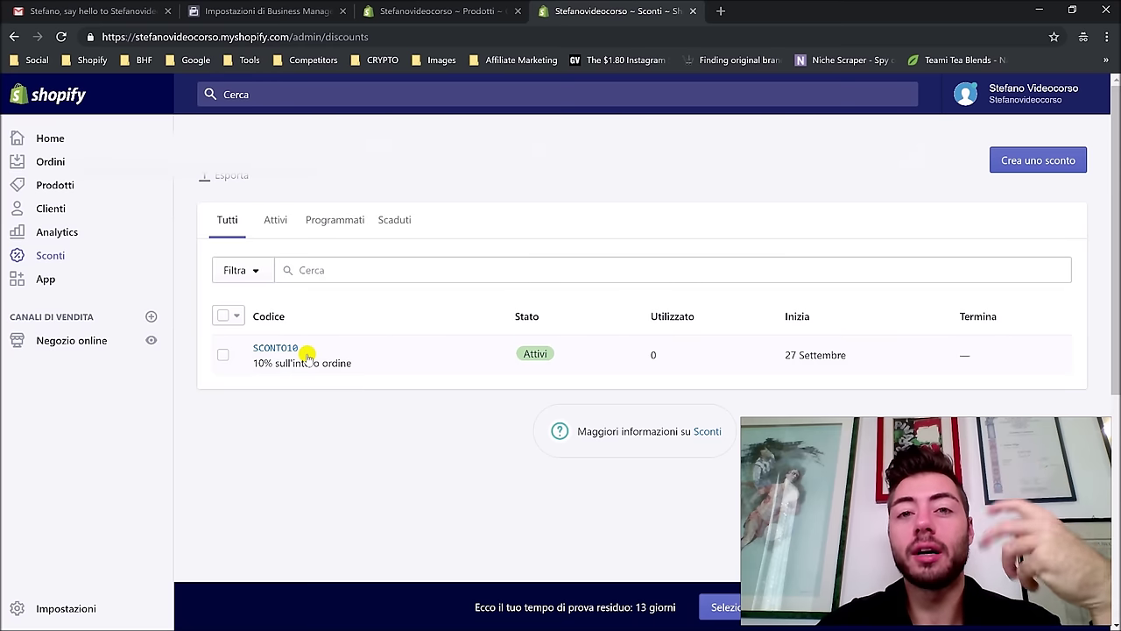
Step: Look through the store's orders section, including abandoned carts, and return to the list of all orders
{"action": "left_click", "coordinate": [75, 165]}
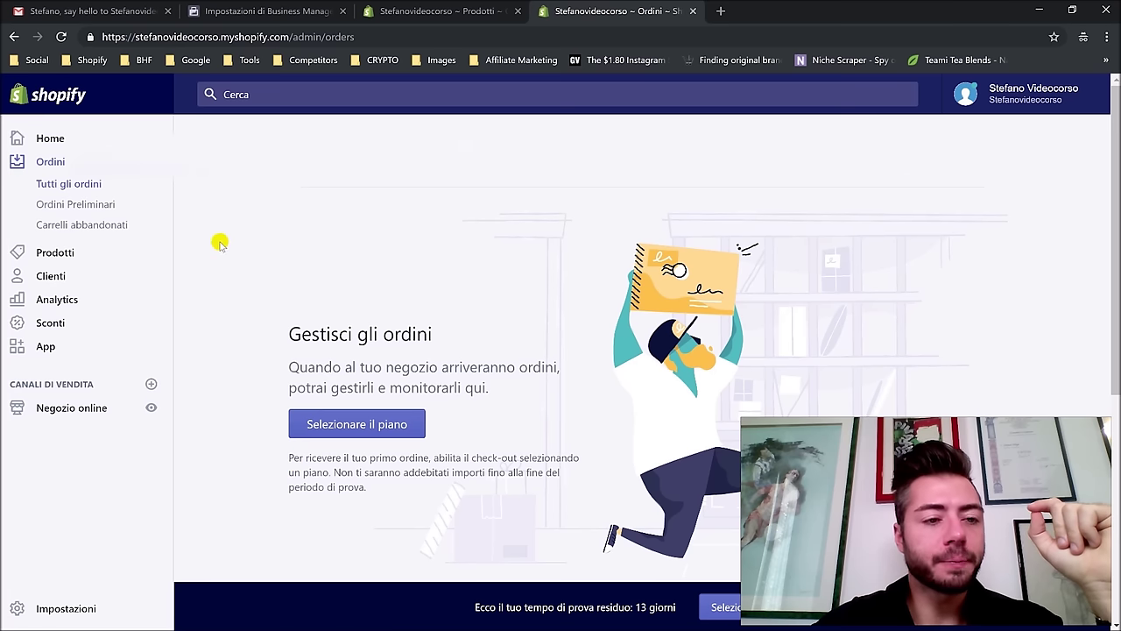
{"action": "left_click", "coordinate": [83, 224]}
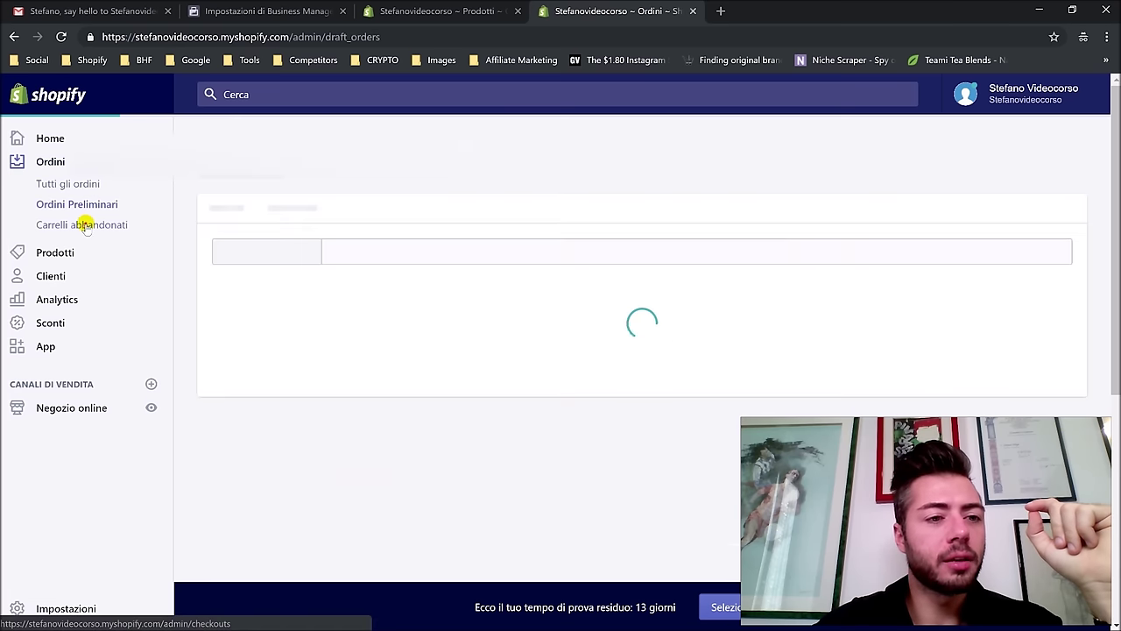
{"action": "left_click", "coordinate": [95, 185]}
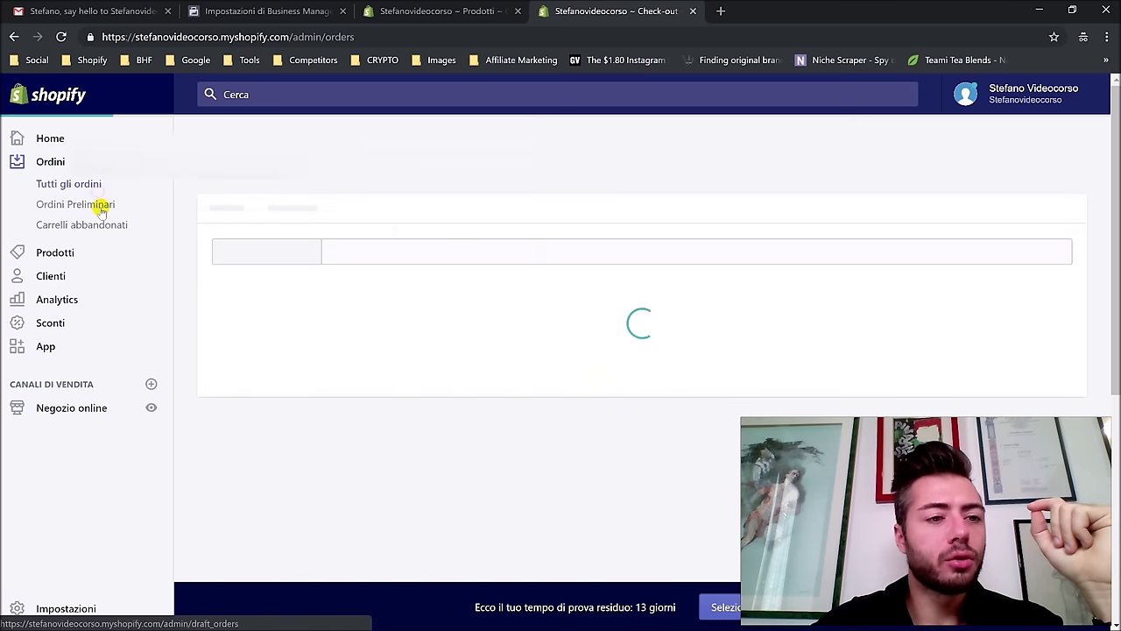
Step: Look at the store's draft orders section and return to the list of all orders
{"action": "left_click", "coordinate": [102, 206]}
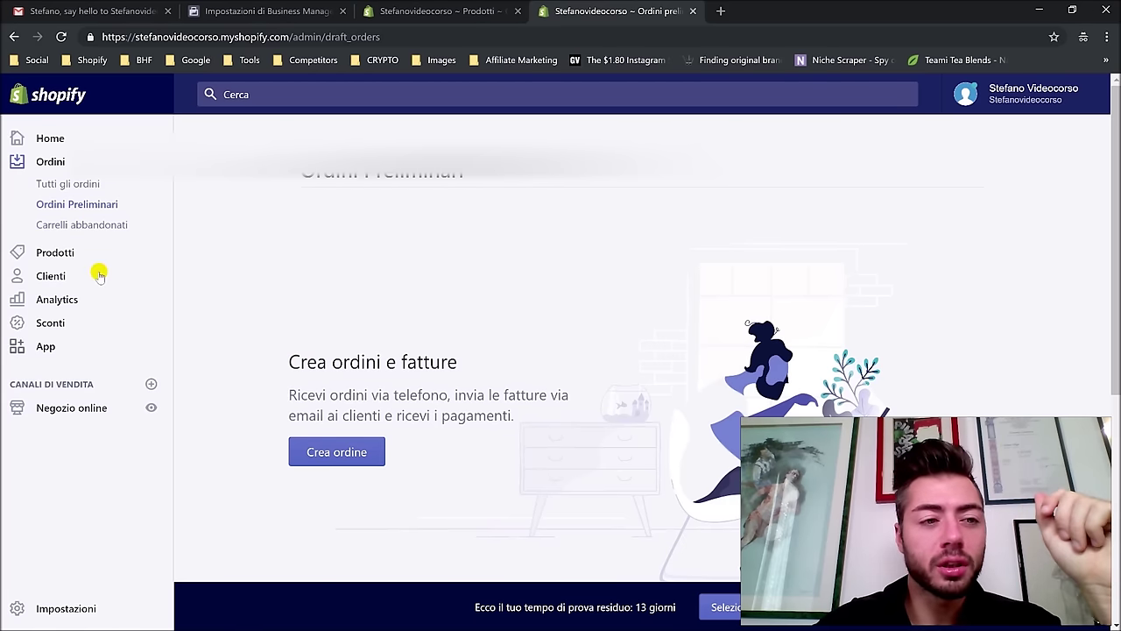
{"action": "left_click", "coordinate": [58, 166]}
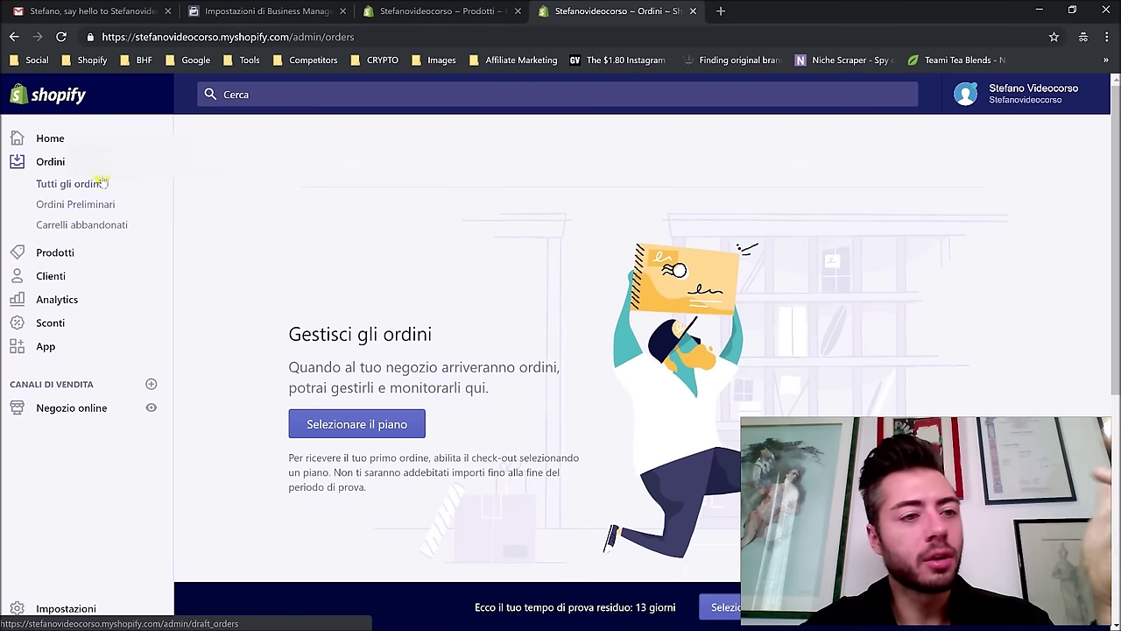
{"action": "left_click", "coordinate": [63, 144]}
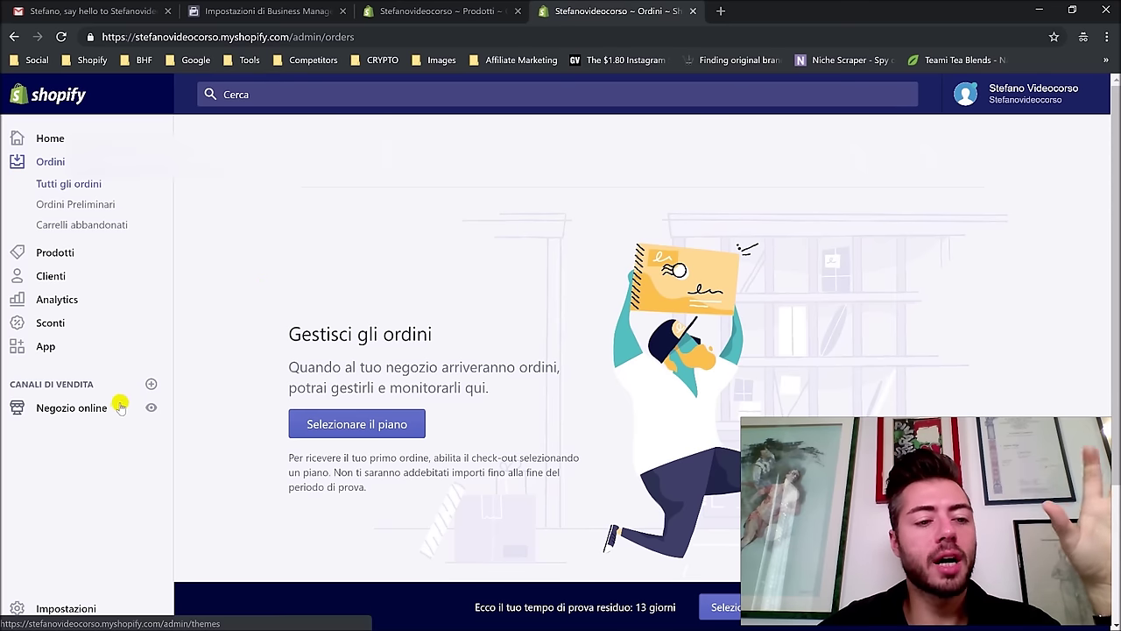
Step: Open the store's apps section and read through the introduction and the recommended apps
{"action": "left_click", "coordinate": [75, 346]}
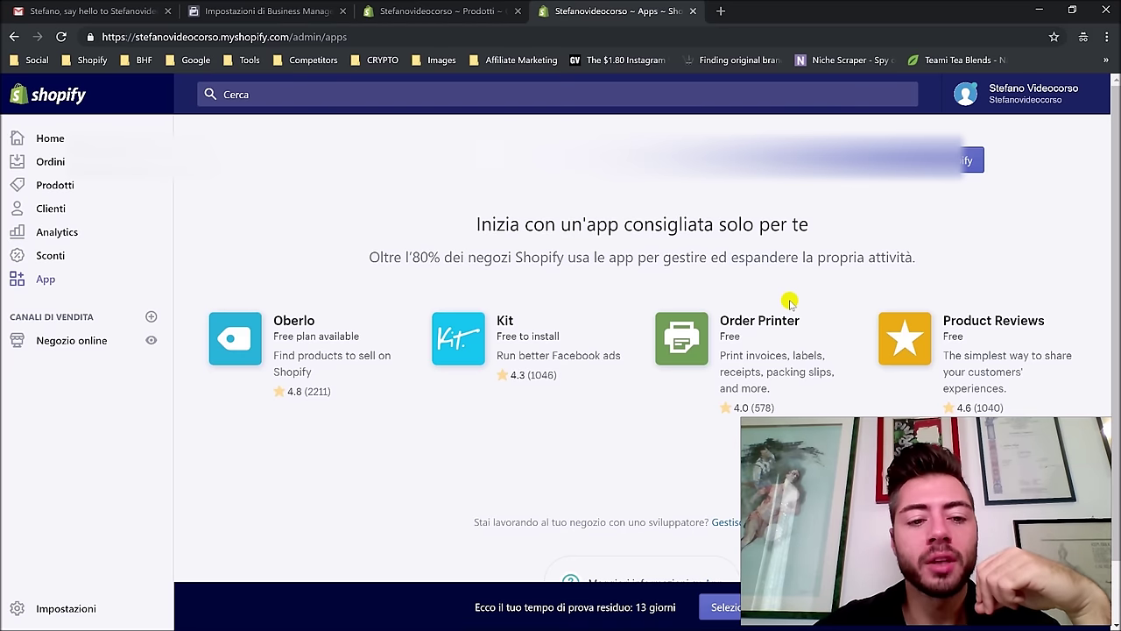
{"action": "double_click", "coordinate": [788, 254]}
{"action": "left_click", "coordinate": [787, 253]}
{"action": "left_click", "coordinate": [789, 232]}
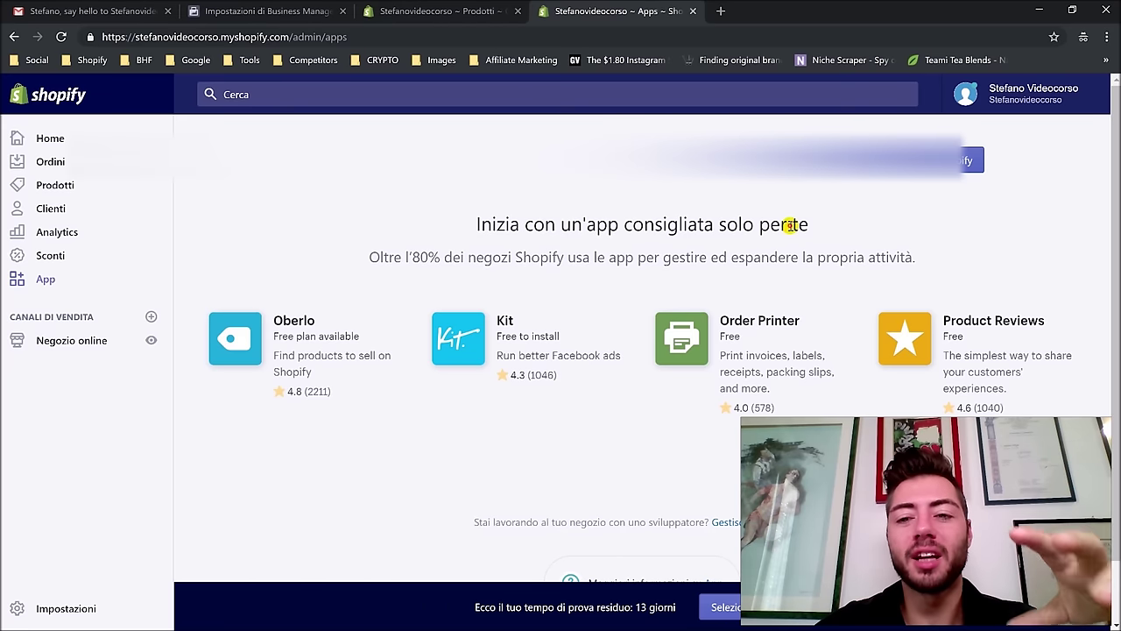
{"action": "left_click", "coordinate": [790, 226]}
{"action": "triple_click", "coordinate": [784, 254]}
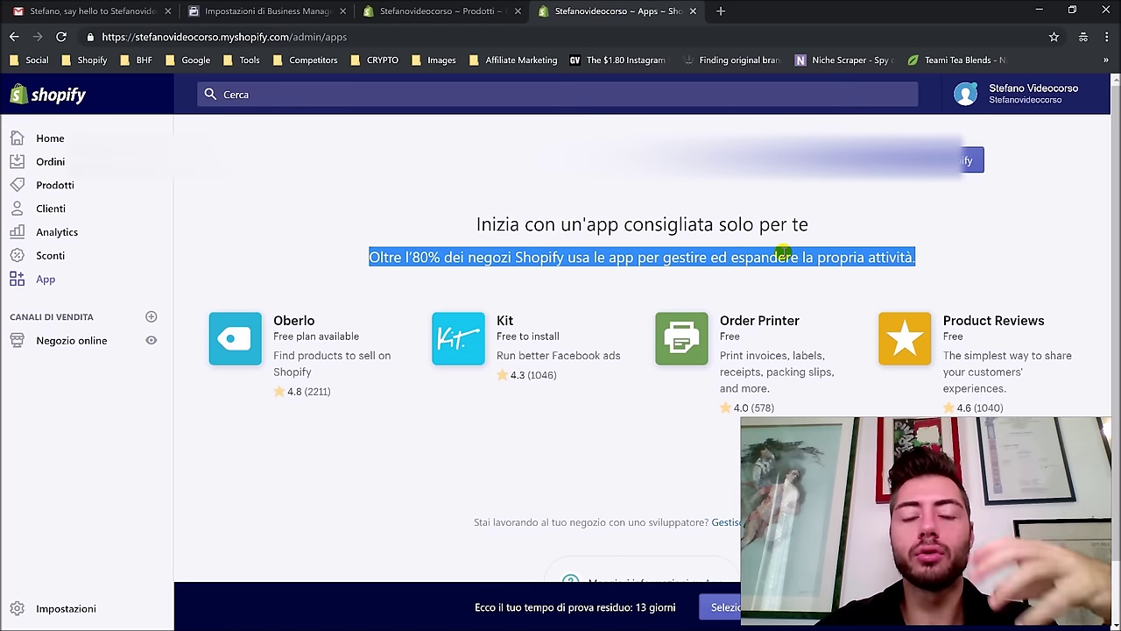
{"action": "left_click", "coordinate": [786, 253]}
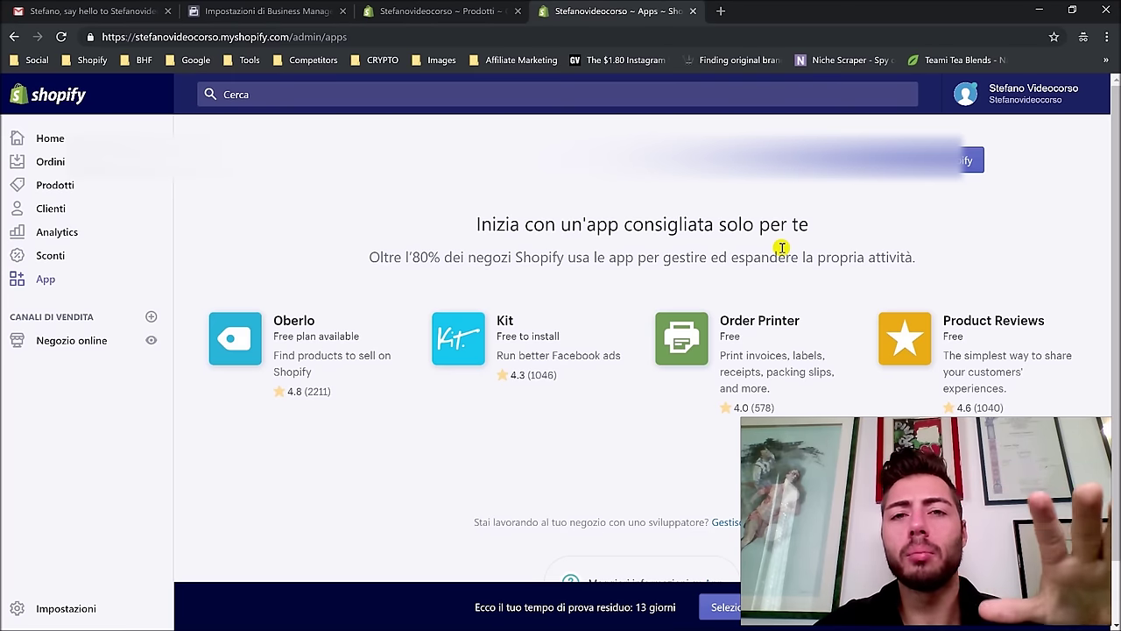
{"action": "double_click", "coordinate": [782, 253]}
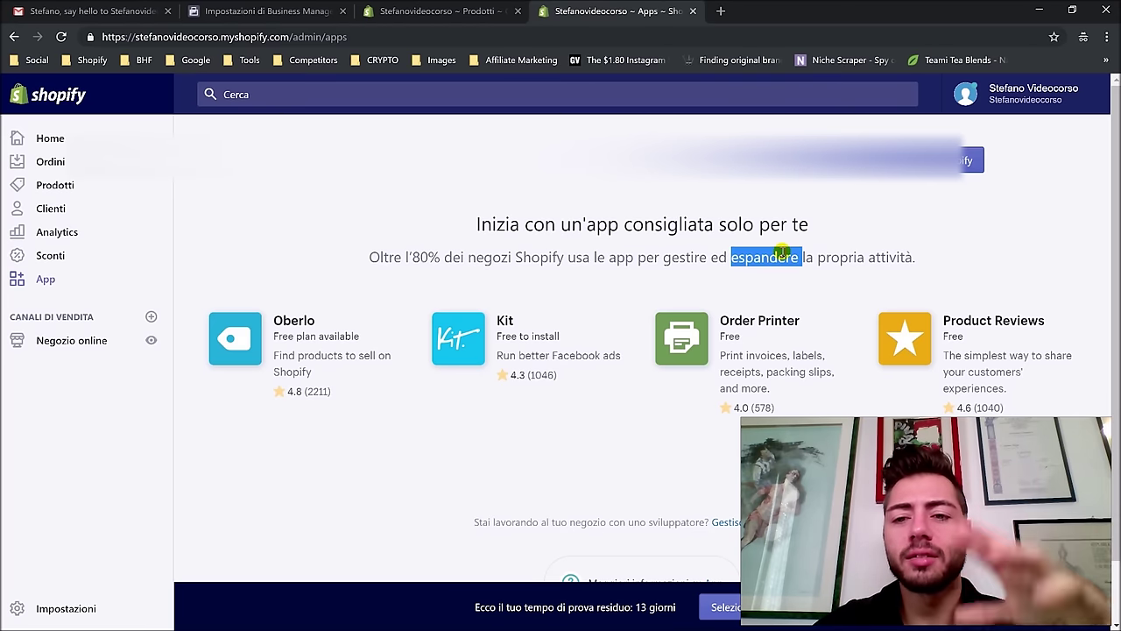
{"action": "left_click", "coordinate": [742, 228]}
{"action": "left_click_drag", "start_coordinate": [936, 253], "coordinate": [482, 226]}
{"action": "left_click", "coordinate": [477, 226]}
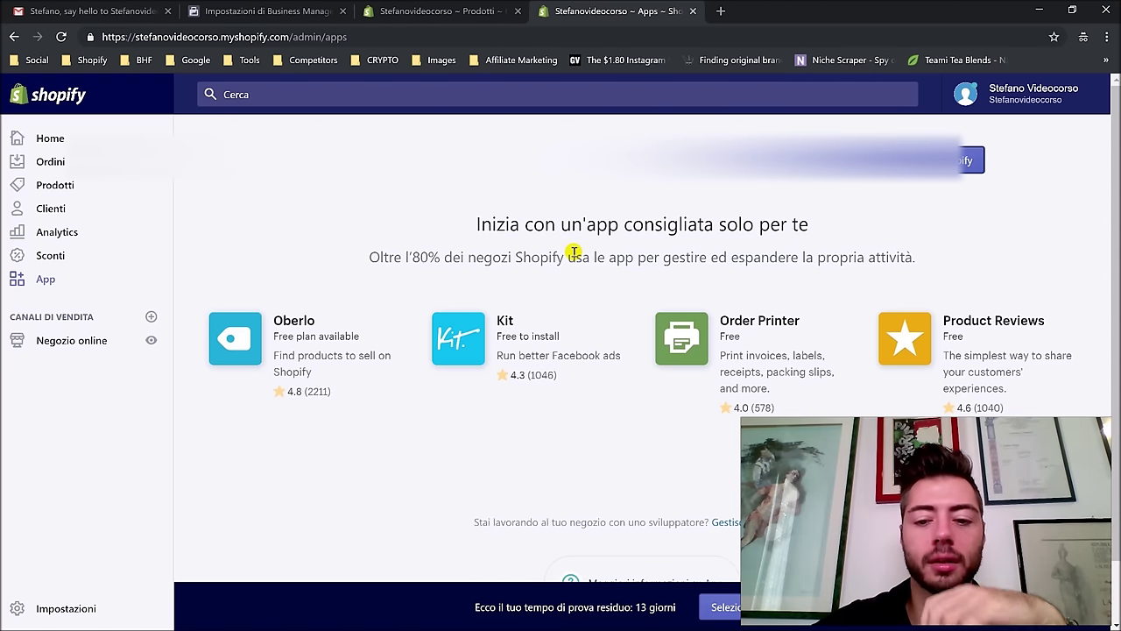
{"action": "scroll", "coordinate": [633, 283], "scroll_direction": "down", "scroll_amount": 1}
{"action": "scroll", "coordinate": [668, 325], "scroll_direction": "up", "scroll_amount": 1}
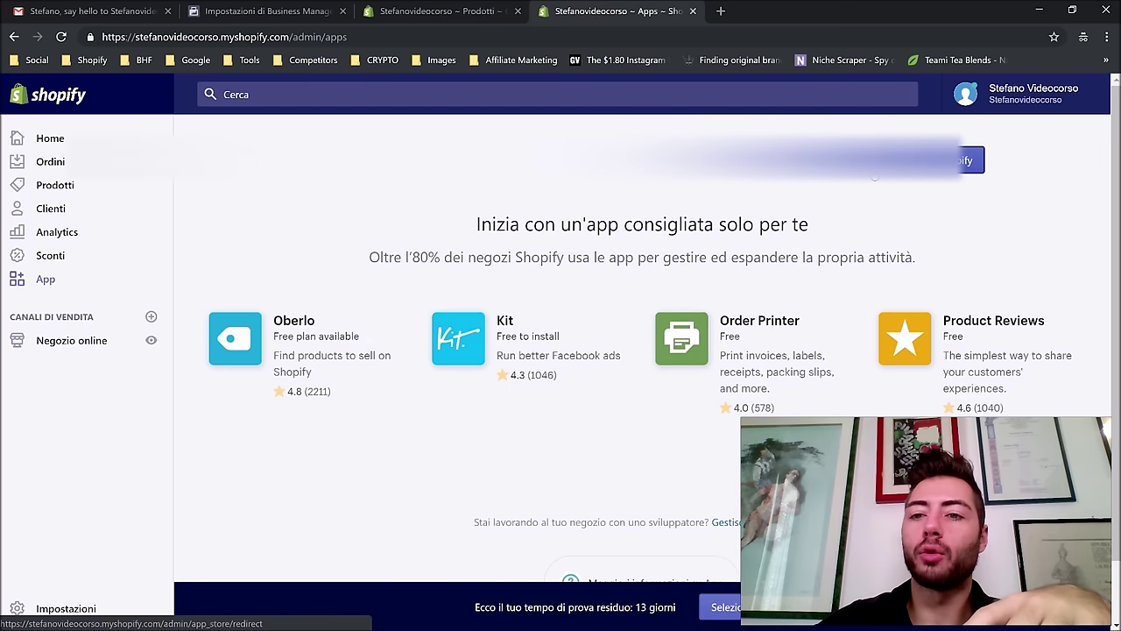
Step: Open the Shopify App Store from the apps section and show its list of app categories
{"action": "left_click", "coordinate": [875, 175]}
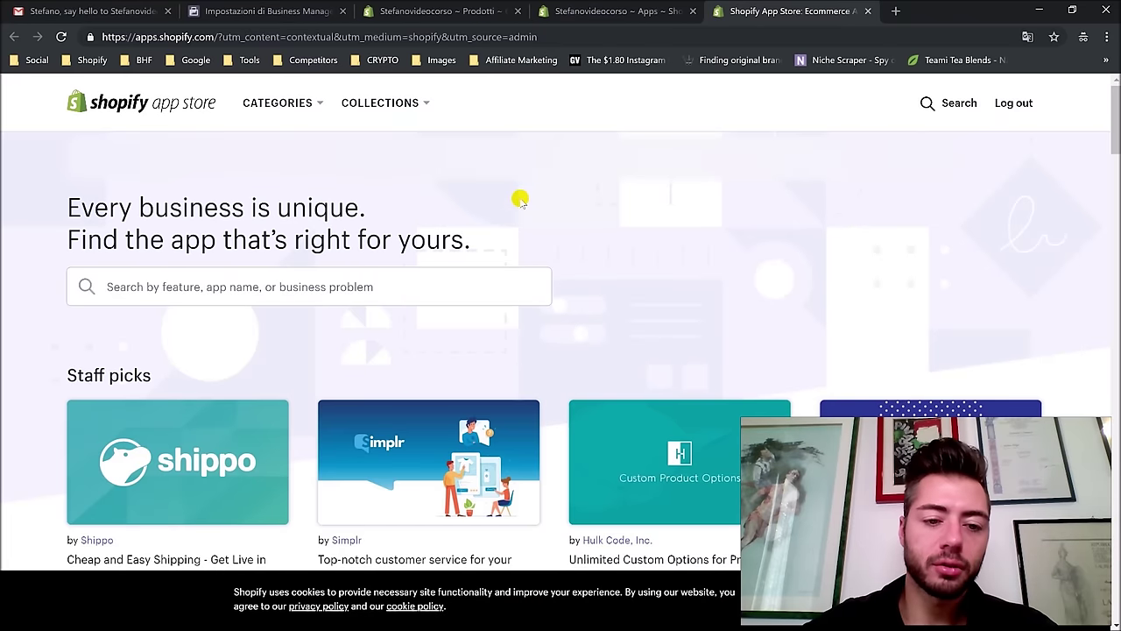
{"action": "scroll", "coordinate": [491, 205], "scroll_direction": "down", "scroll_amount": 2}
{"action": "scroll", "coordinate": [458, 210], "scroll_direction": "up", "scroll_amount": 2}
{"action": "left_click", "coordinate": [317, 105]}
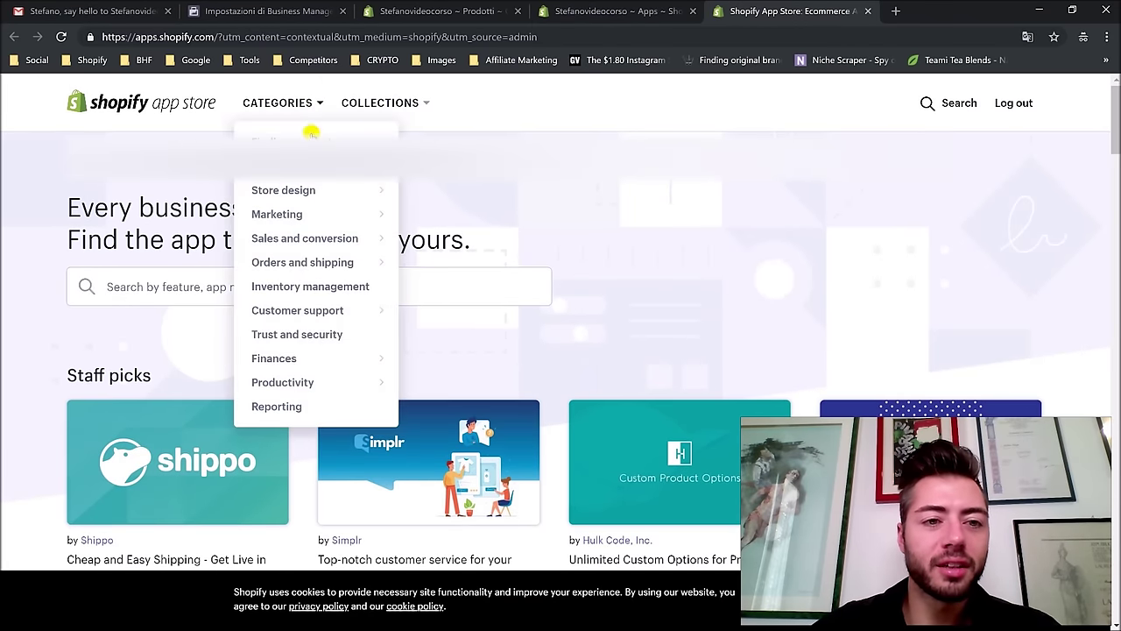
Step: Browse the "Print on demand" apps in the category for finding products
{"action": "mouse_move", "coordinate": [315, 136]}
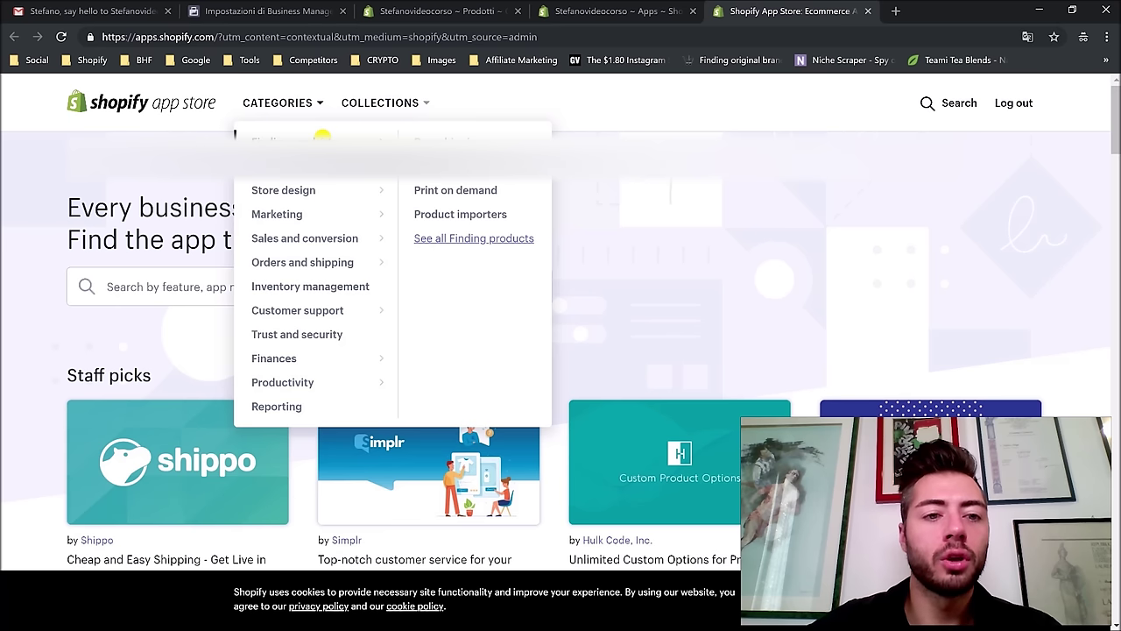
{"action": "left_click", "coordinate": [455, 191]}
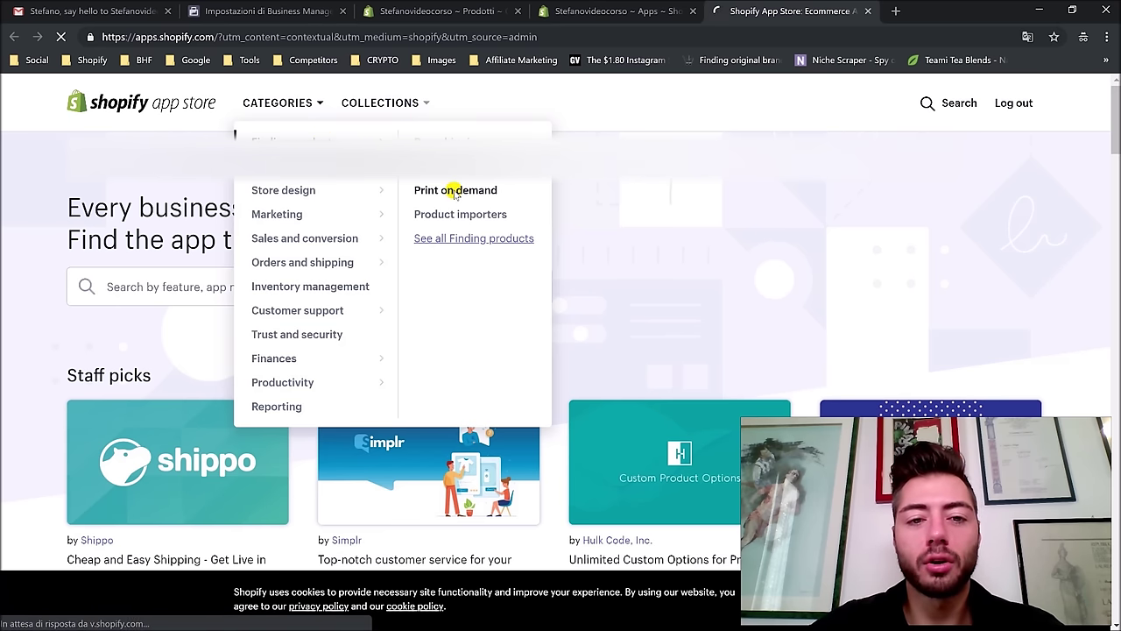
{"action": "scroll", "coordinate": [545, 239], "scroll_direction": "down", "scroll_amount": 2}
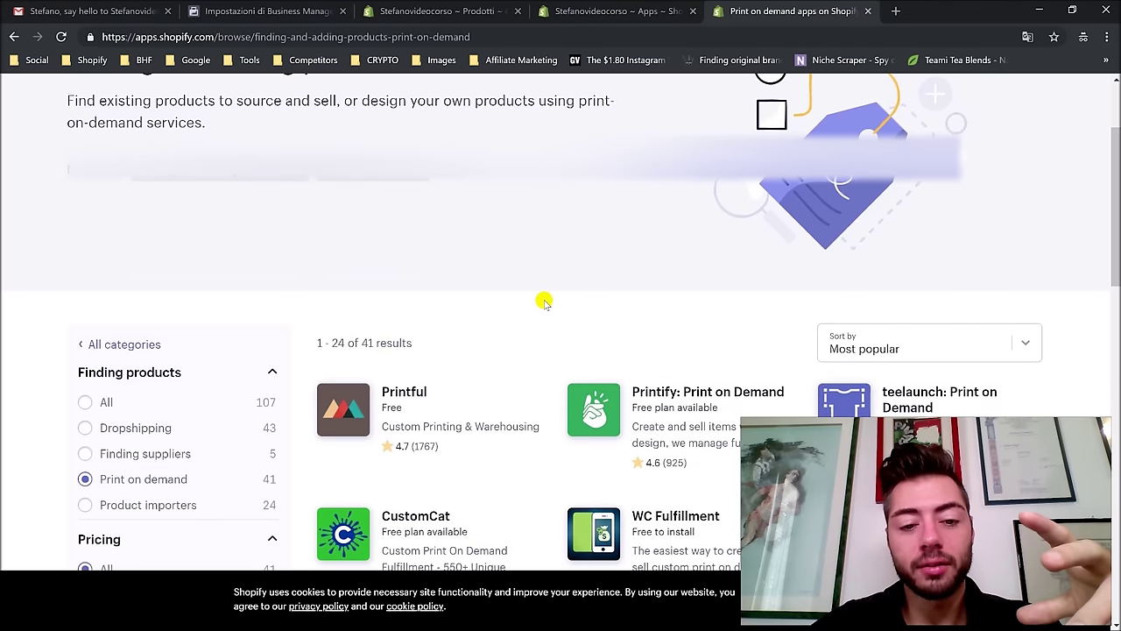
{"action": "scroll", "coordinate": [544, 301], "scroll_direction": "down", "scroll_amount": 1}
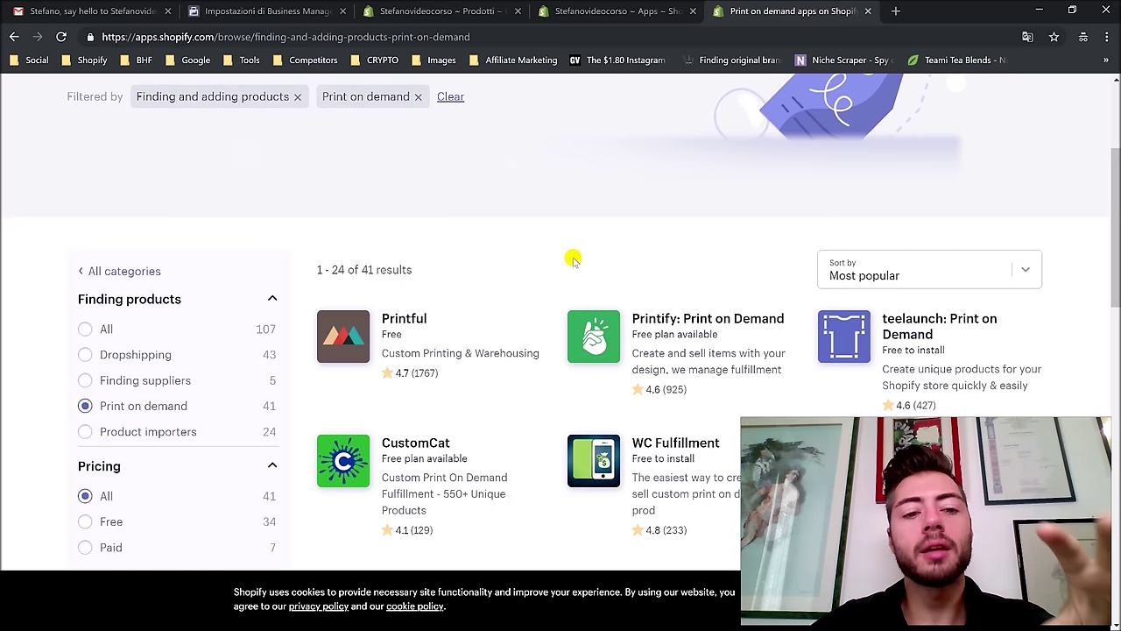
{"action": "scroll", "coordinate": [573, 259], "scroll_direction": "up", "scroll_amount": 3}
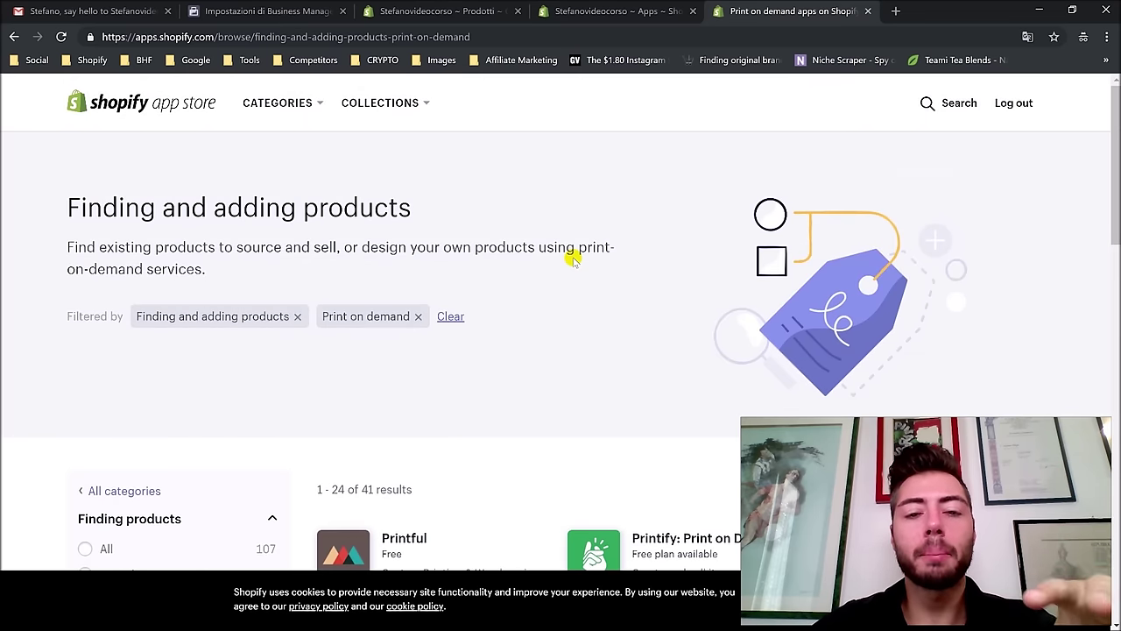
{"action": "scroll", "coordinate": [574, 259], "scroll_direction": "down", "scroll_amount": 3}
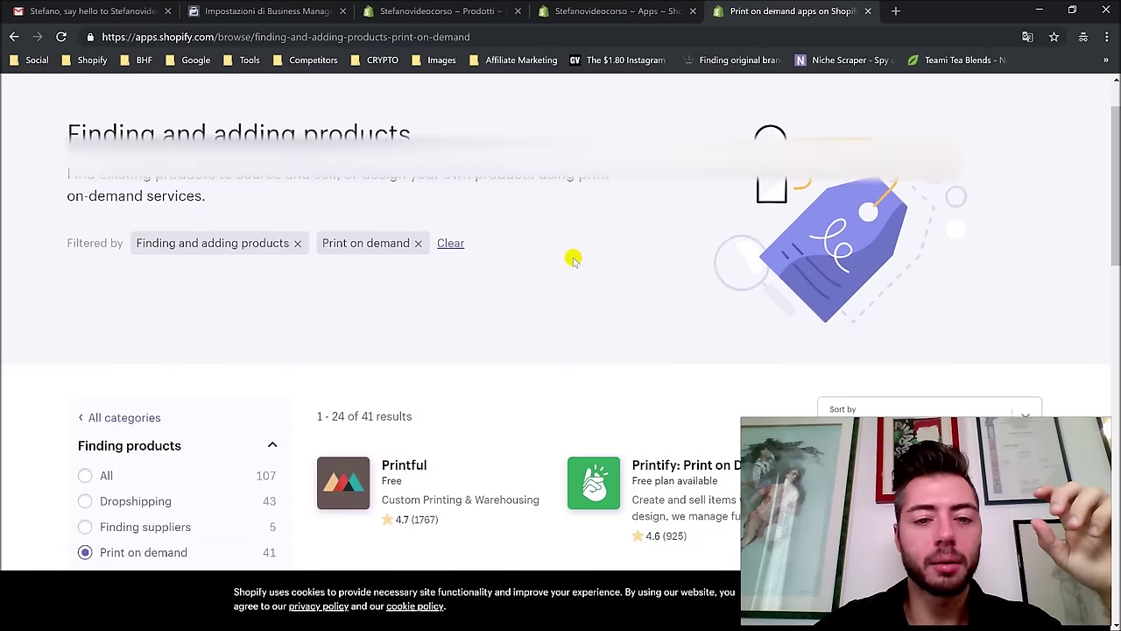
Step: Open the Printful app's page and examine its benefits, description and media gallery
{"action": "left_click", "coordinate": [386, 396]}
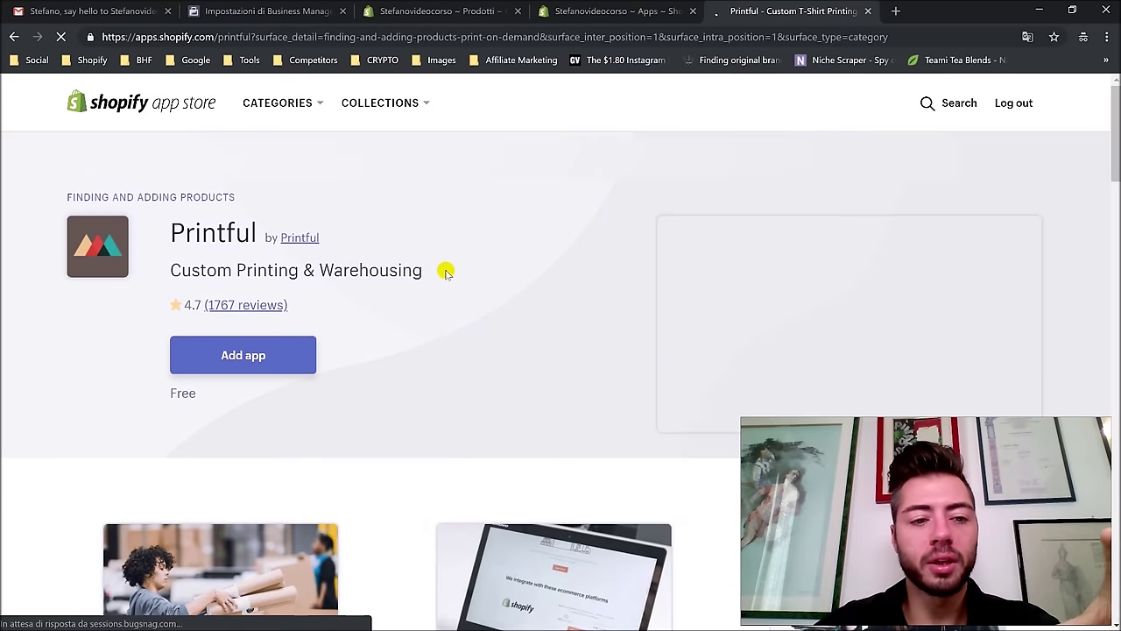
{"action": "scroll", "coordinate": [458, 263], "scroll_direction": "down", "scroll_amount": 3}
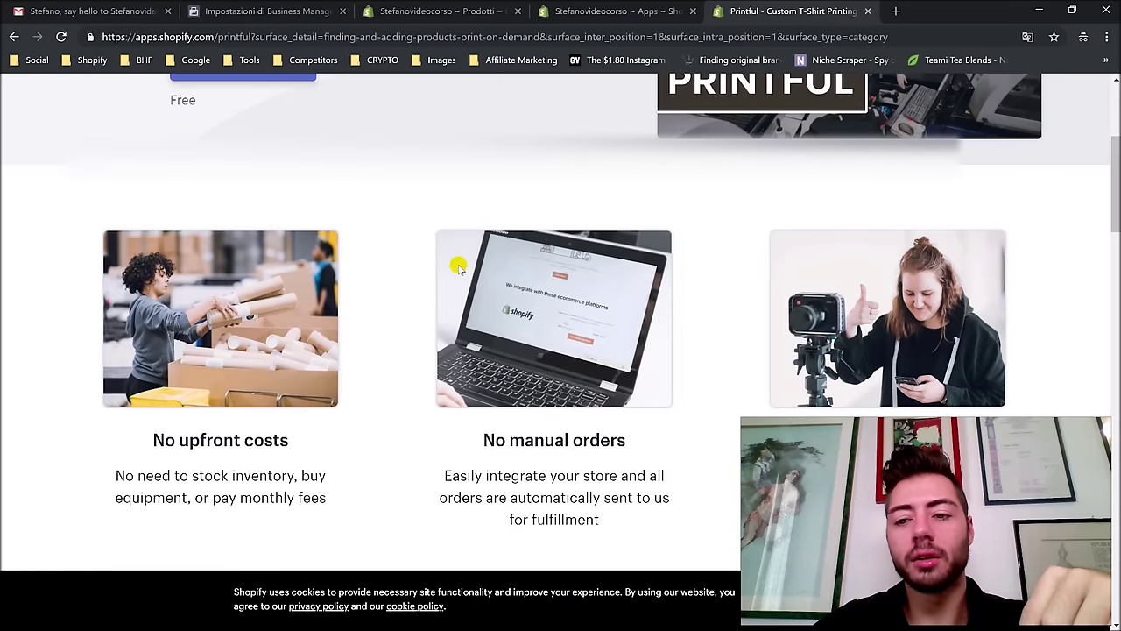
{"action": "scroll", "coordinate": [458, 265], "scroll_direction": "up", "scroll_amount": 3}
{"action": "scroll", "coordinate": [458, 266], "scroll_direction": "down", "scroll_amount": 5}
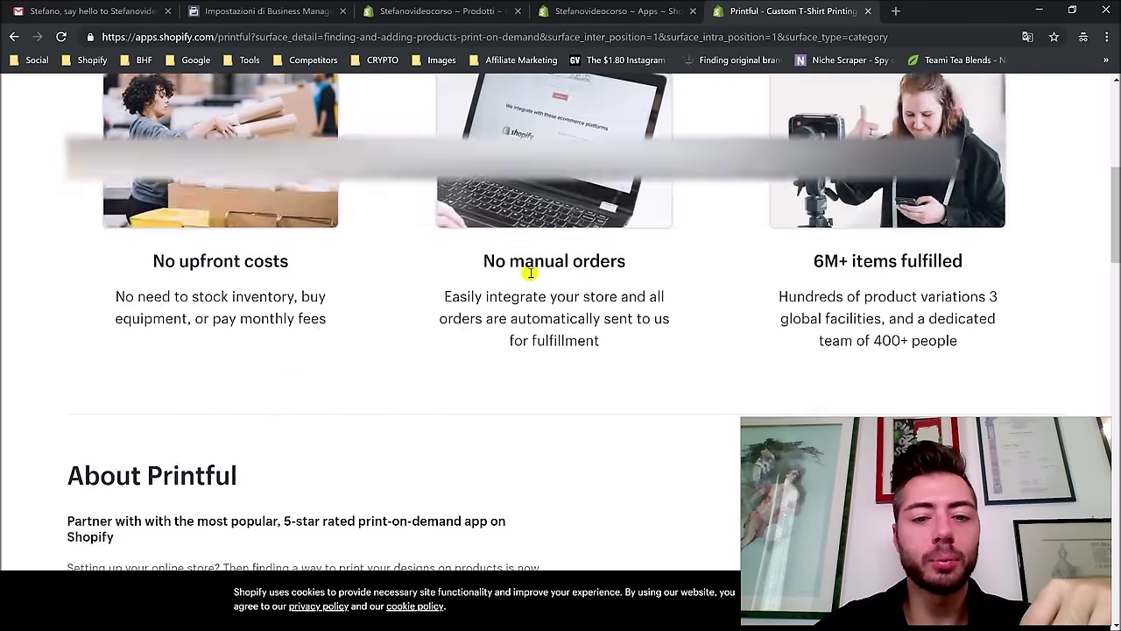
{"action": "scroll", "coordinate": [430, 300], "scroll_direction": "down", "scroll_amount": 4}
{"action": "scroll", "coordinate": [633, 237], "scroll_direction": "down", "scroll_amount": 2}
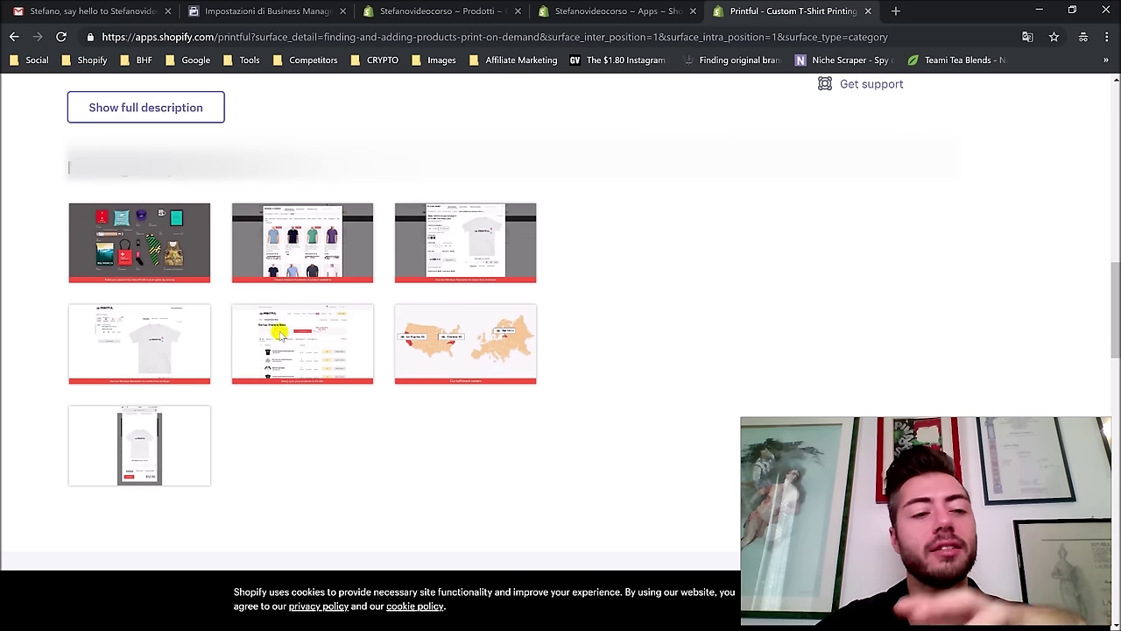
{"action": "scroll", "coordinate": [267, 346], "scroll_direction": "down", "scroll_amount": 1}
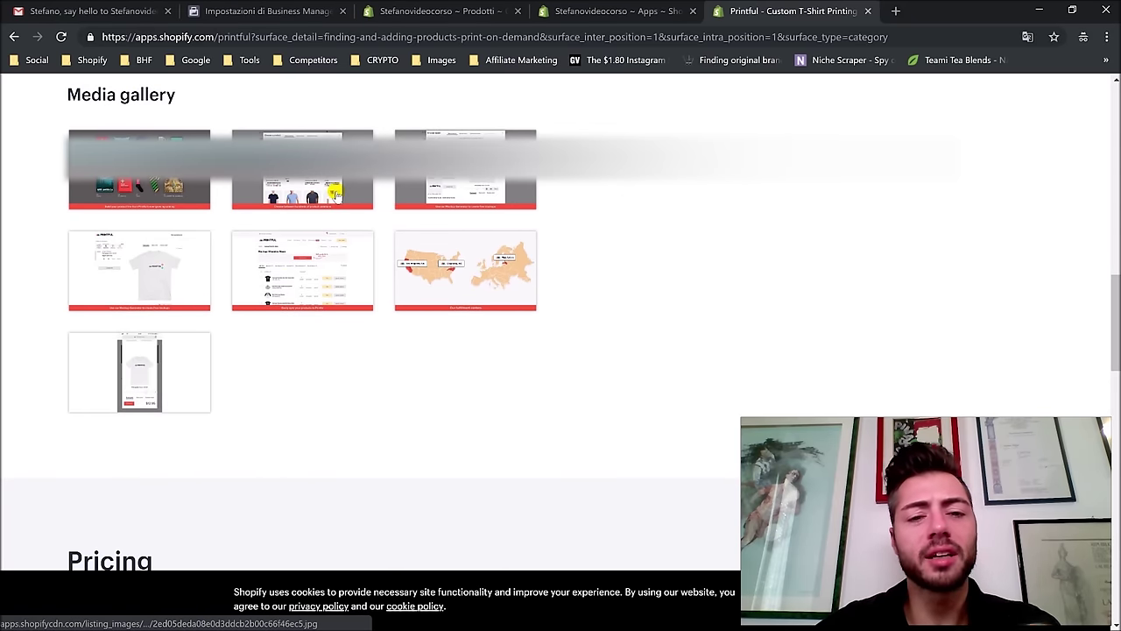
{"action": "scroll", "coordinate": [371, 250], "scroll_direction": "down", "scroll_amount": 2}
{"action": "scroll", "coordinate": [371, 250], "scroll_direction": "up", "scroll_amount": 5}
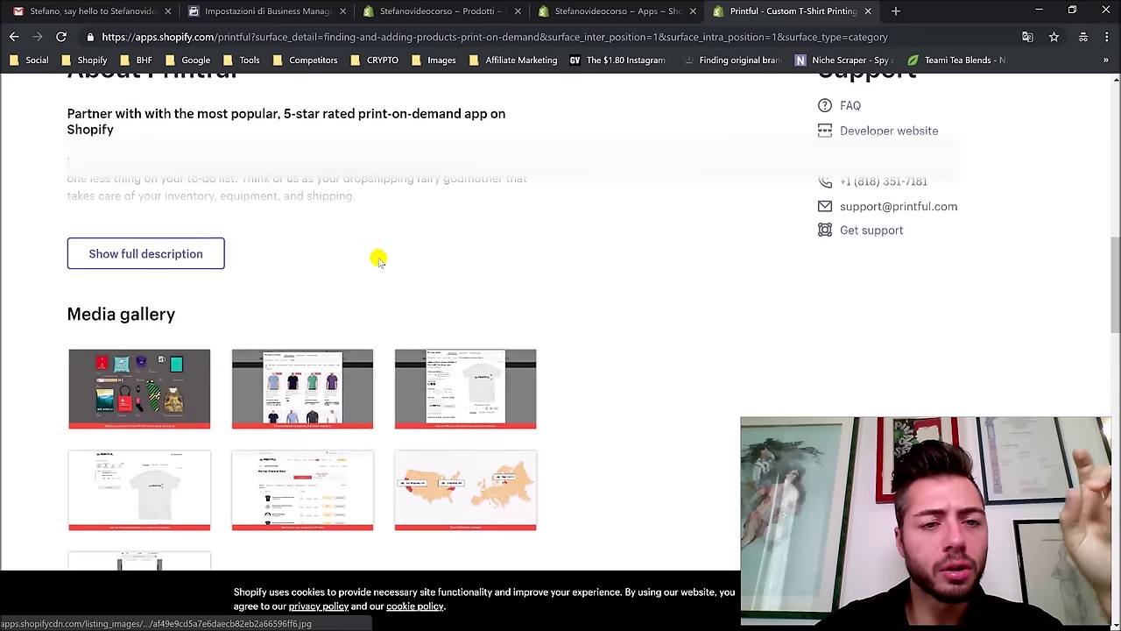
{"action": "scroll", "coordinate": [363, 338], "scroll_direction": "up", "scroll_amount": 5}
{"action": "scroll", "coordinate": [527, 316], "scroll_direction": "up", "scroll_amount": 3}
{"action": "scroll", "coordinate": [526, 303], "scroll_direction": "down", "scroll_amount": 3}
{"action": "scroll", "coordinate": [526, 303], "scroll_direction": "down", "scroll_amount": 8}
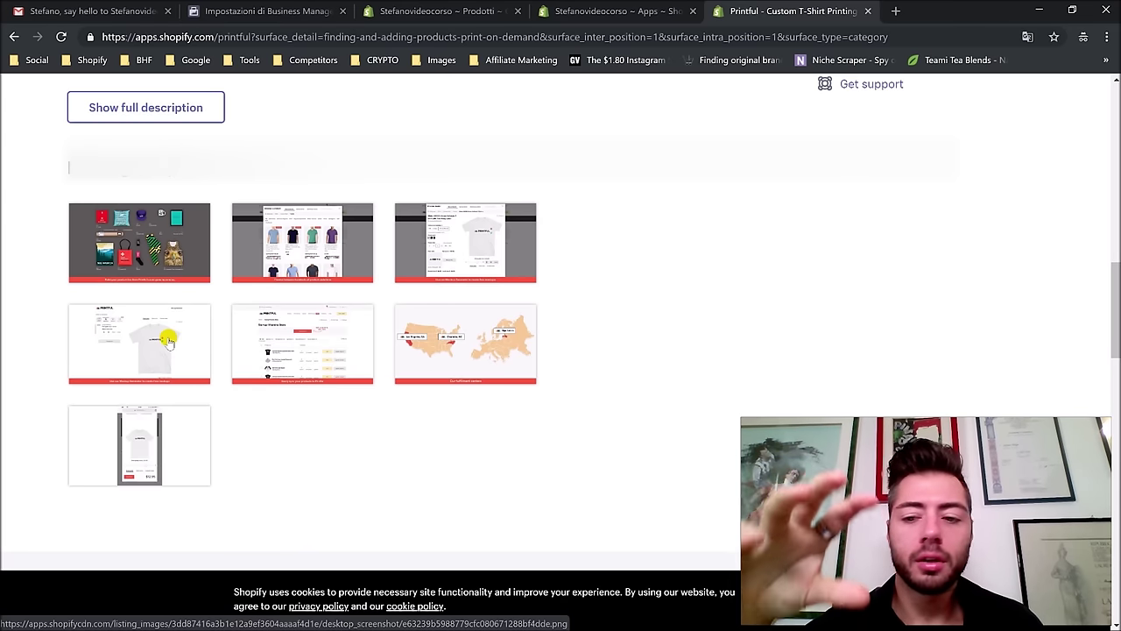
Step: View the fulfillment centers map in Printful's media gallery, close it, and review the upper part of the app's page
{"action": "left_click", "coordinate": [444, 332]}
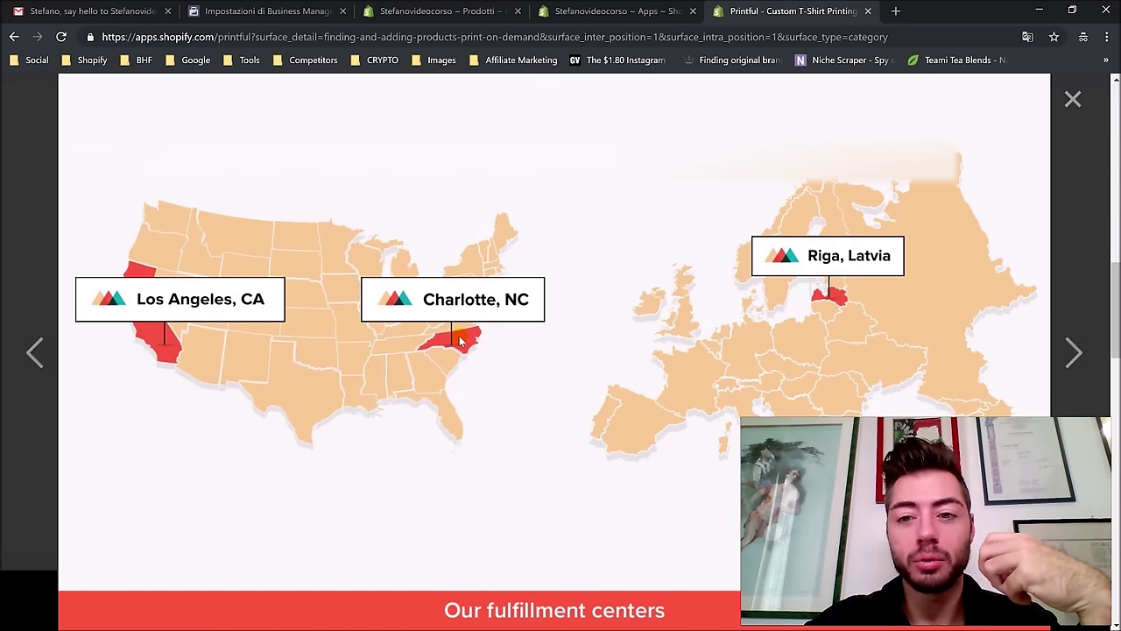
{"action": "key", "text": "Escape"}
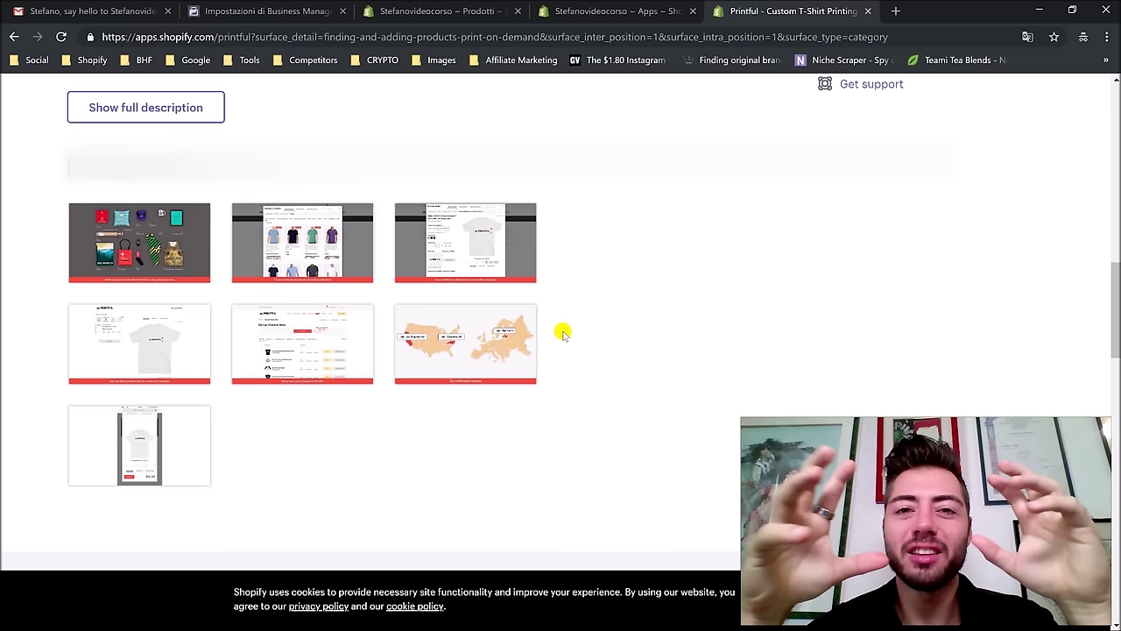
{"action": "scroll", "coordinate": [562, 333], "scroll_direction": "up", "scroll_amount": 10}
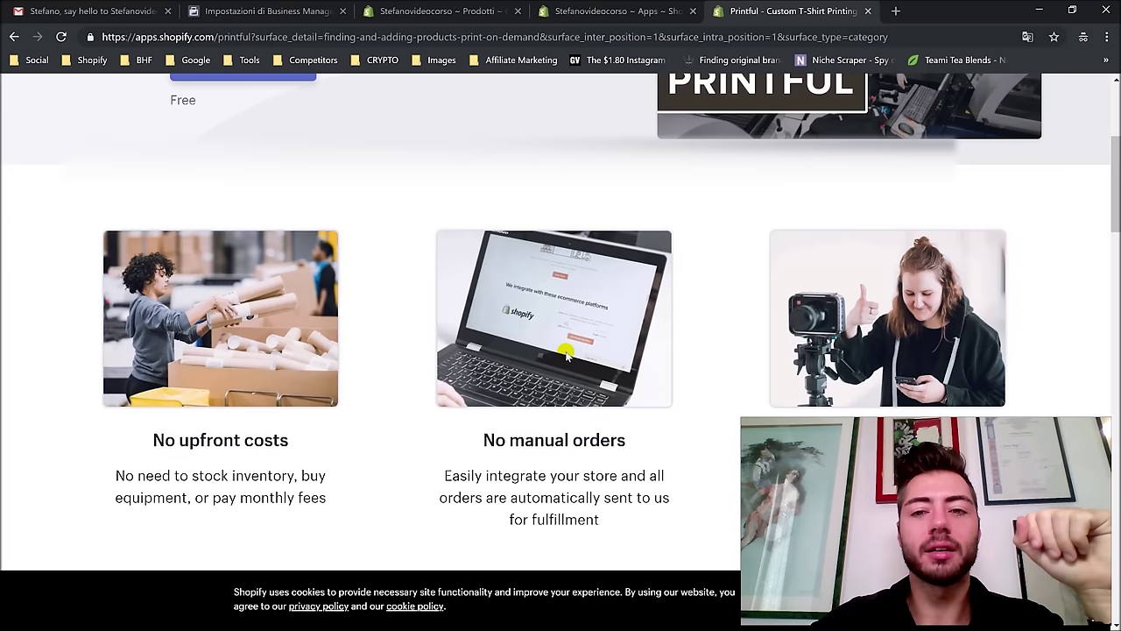
{"action": "scroll", "coordinate": [564, 353], "scroll_direction": "up", "scroll_amount": 3}
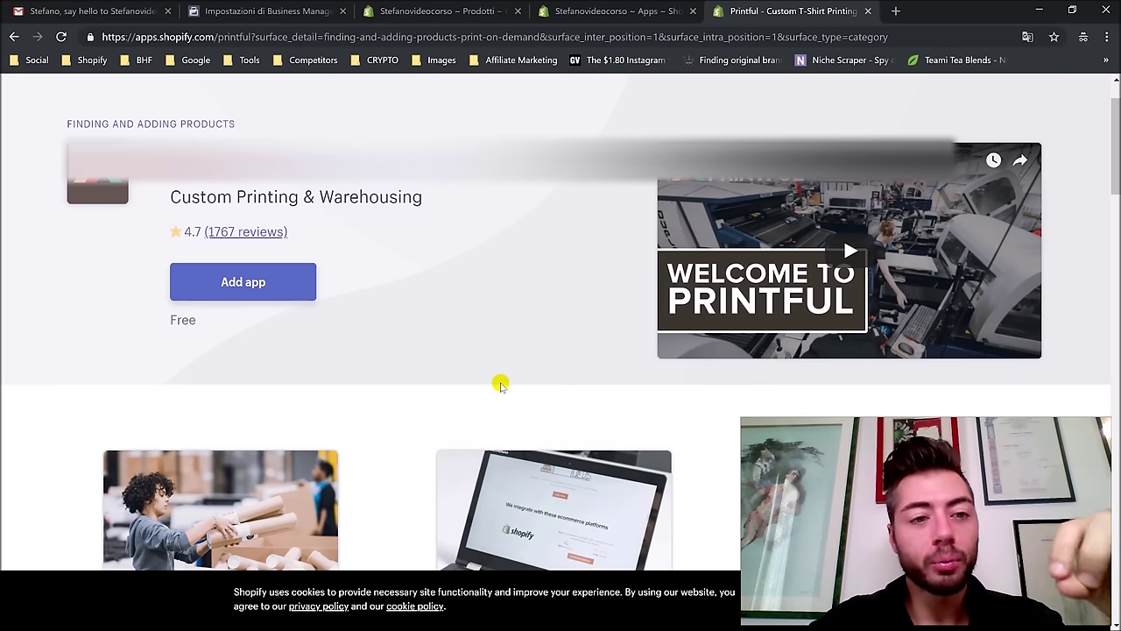
{"action": "scroll", "coordinate": [507, 363], "scroll_direction": "up", "scroll_amount": 1}
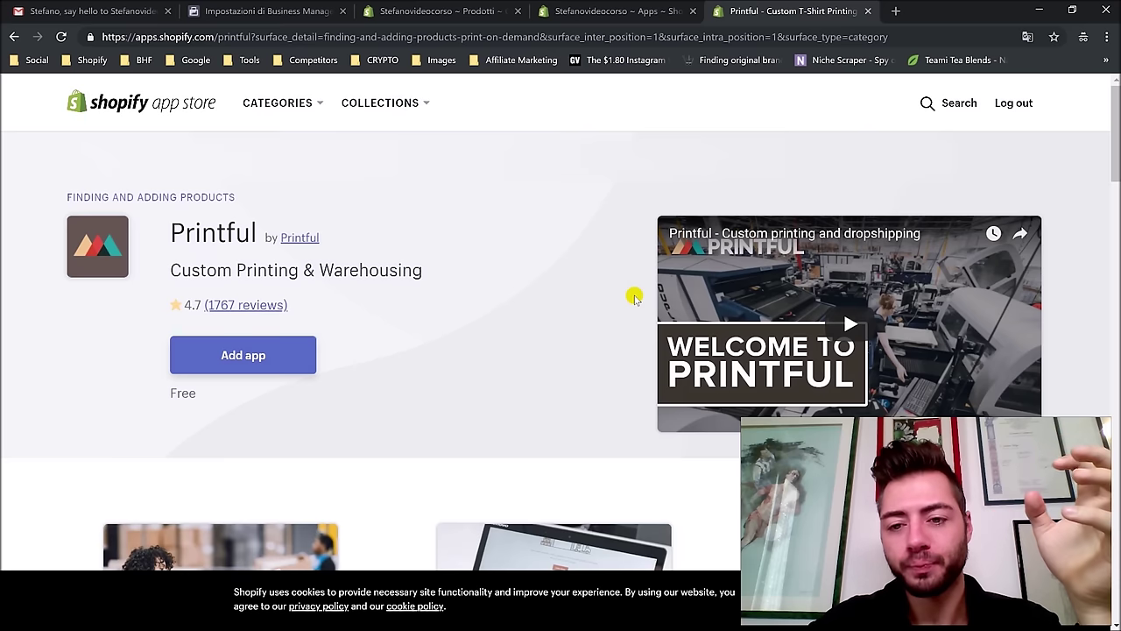
{"action": "scroll", "coordinate": [630, 323], "scroll_direction": "down", "scroll_amount": 3}
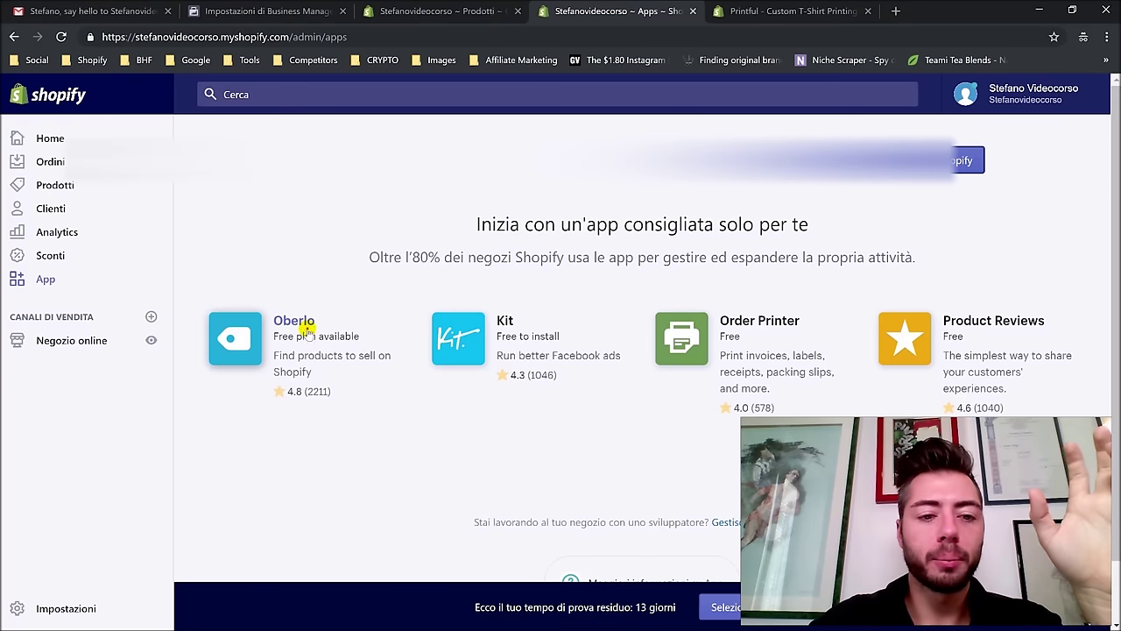
Step: Open the recommended Oberlo app's page from the store's apps section and play its introduction video
{"action": "left_click", "coordinate": [307, 331]}
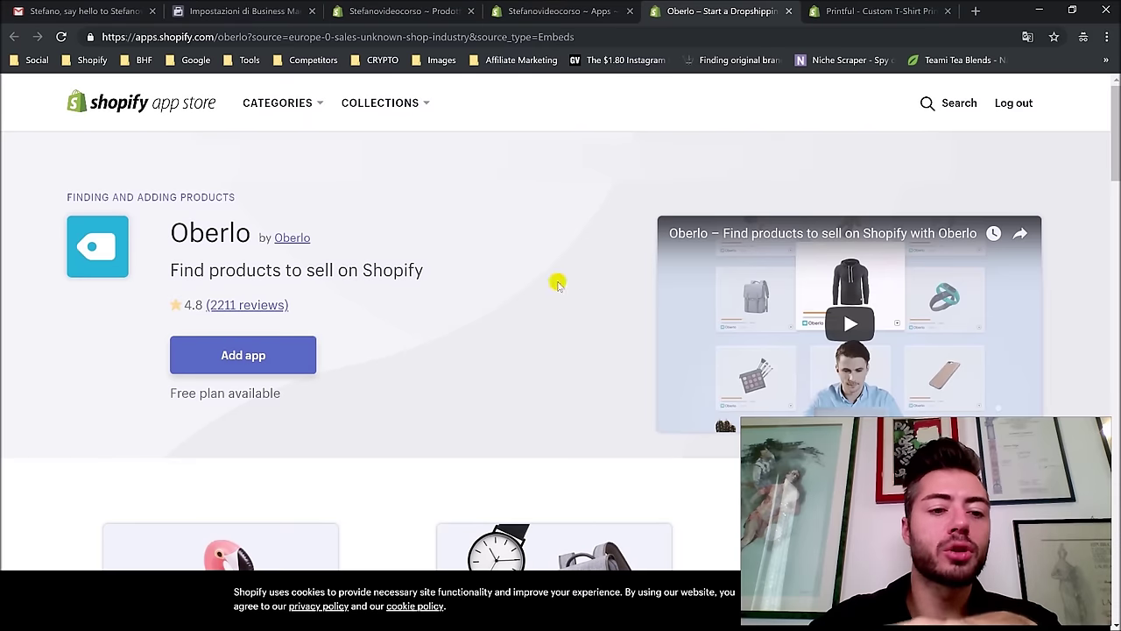
{"action": "double_click", "coordinate": [272, 275]}
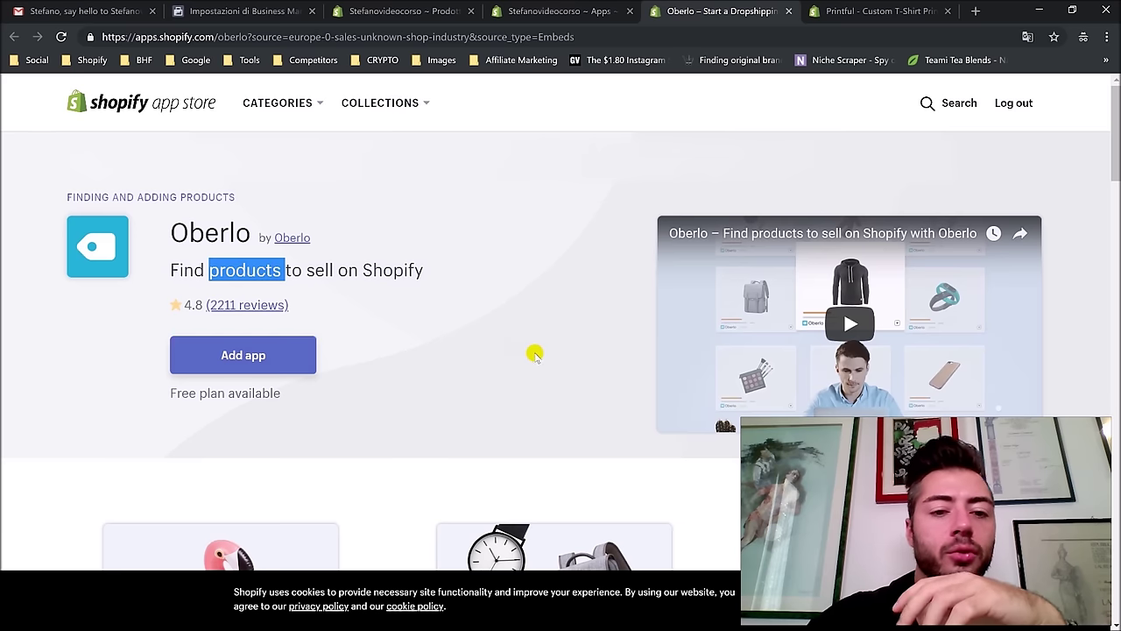
{"action": "scroll", "coordinate": [552, 352], "scroll_direction": "down", "scroll_amount": 2}
{"action": "left_click", "coordinate": [642, 396]}
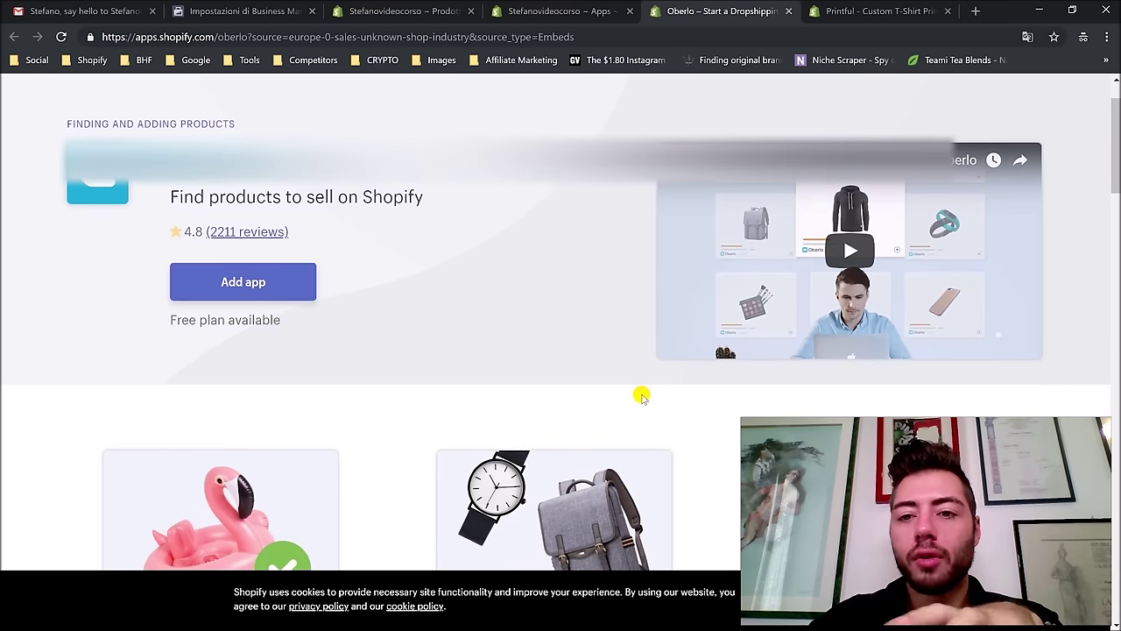
{"action": "left_click", "coordinate": [900, 262]}
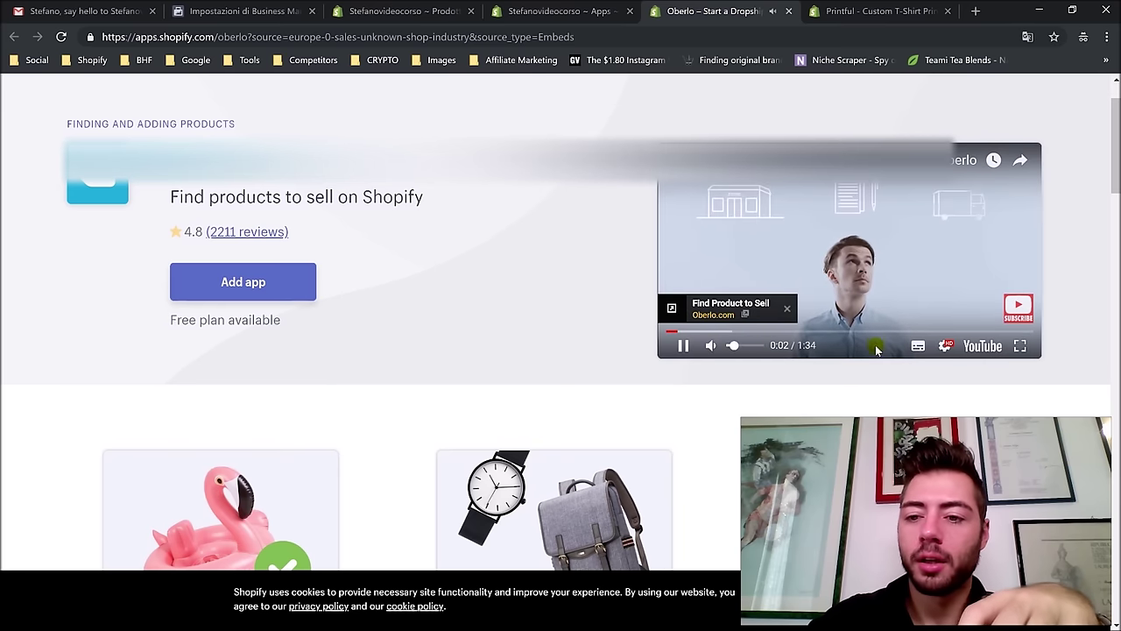
Step: Turn on subtitles in Oberlo's introduction video and skip ahead to about 0:45
{"action": "left_click", "coordinate": [917, 346]}
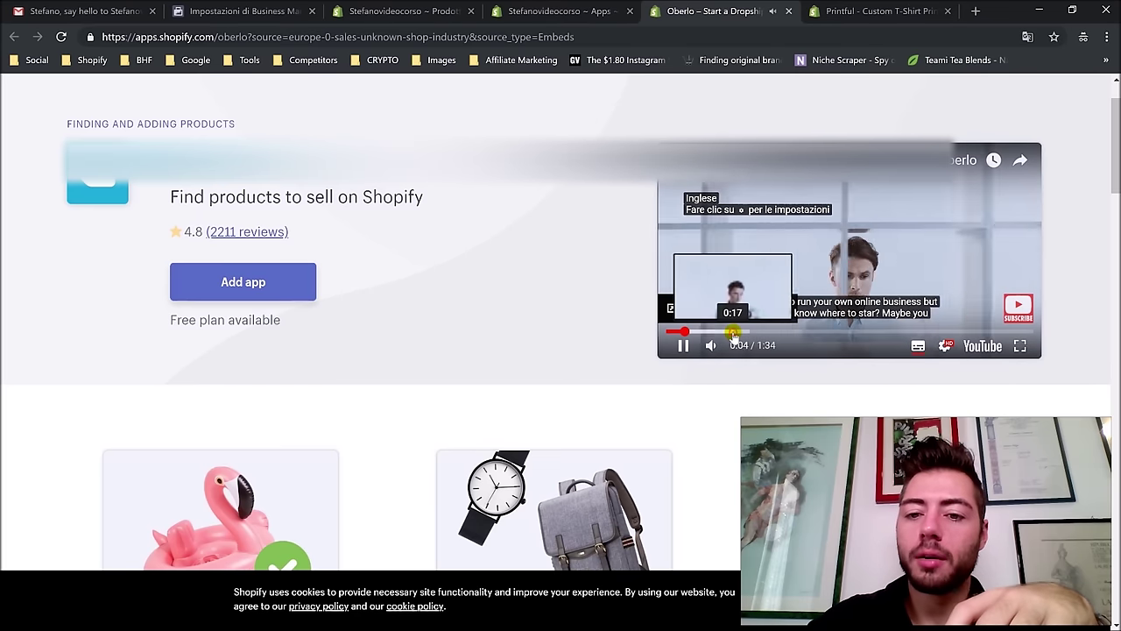
{"action": "left_click", "coordinate": [797, 333]}
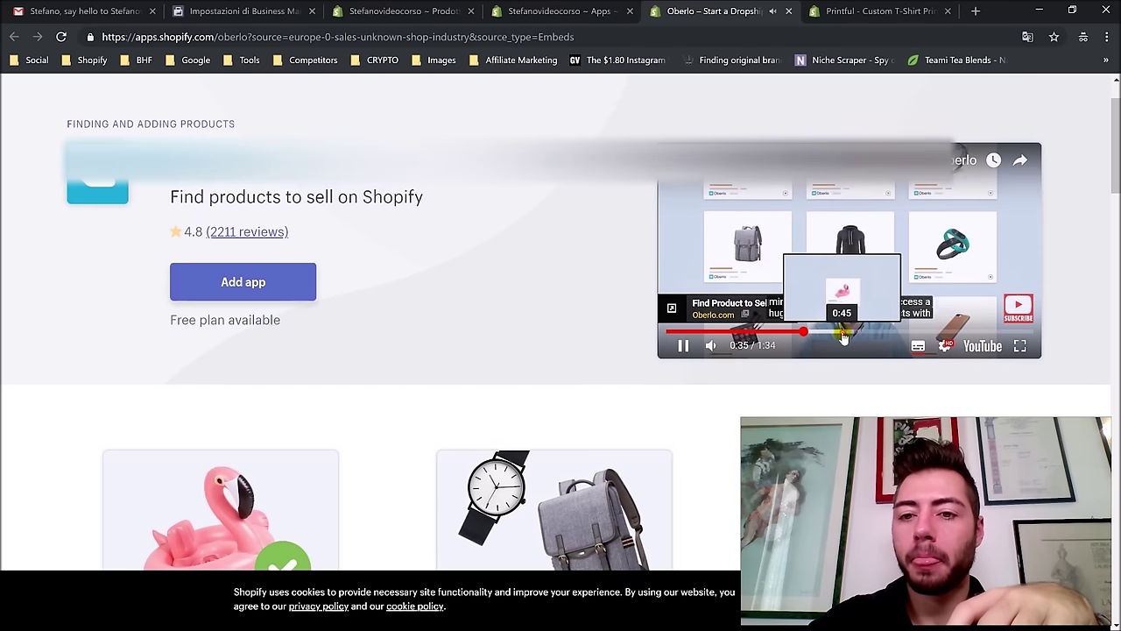
{"action": "left_click", "coordinate": [842, 335]}
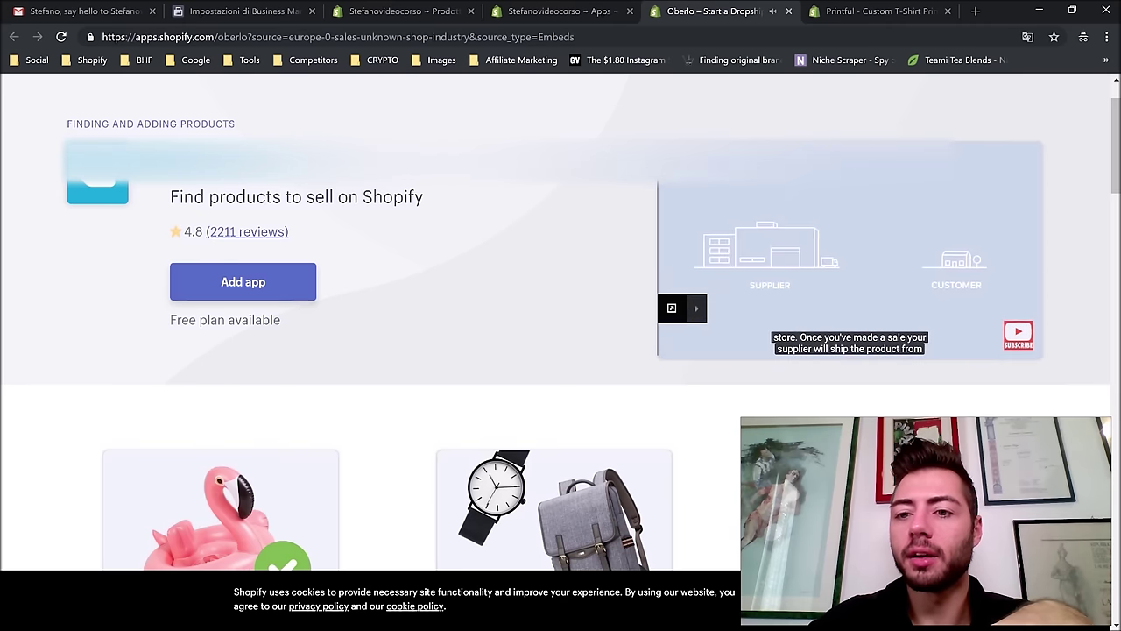
Step: Examine the benefits, description, media gallery and pricing plans on Oberlo's app page
{"action": "scroll", "coordinate": [429, 249], "scroll_direction": "down", "scroll_amount": 2}
{"action": "scroll", "coordinate": [773, 308], "scroll_direction": "up", "scroll_amount": 4}
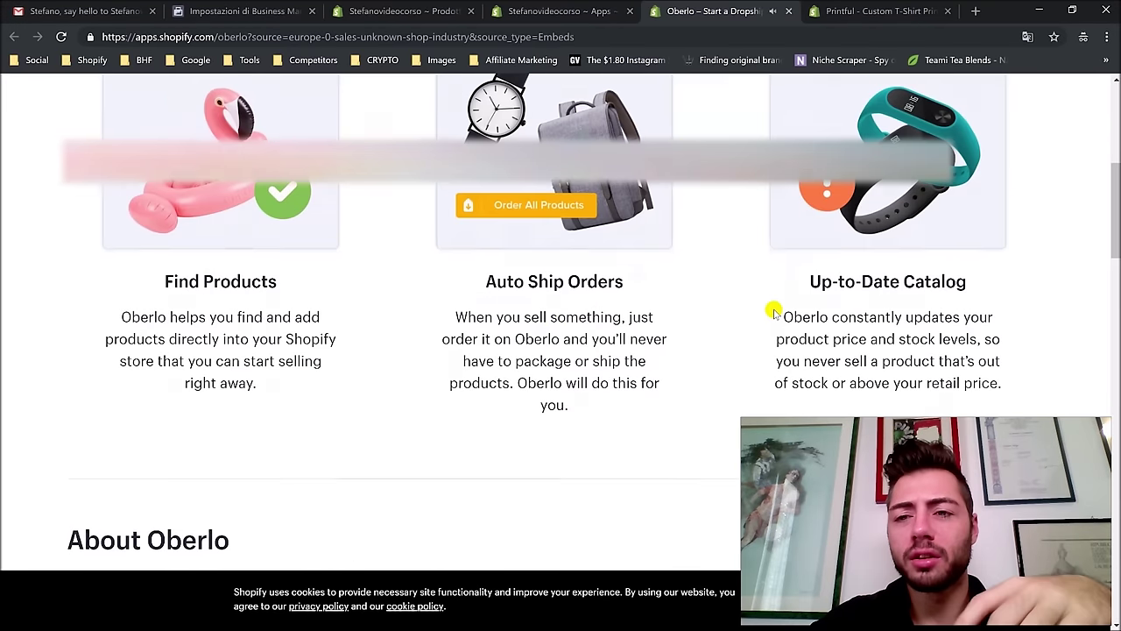
{"action": "scroll", "coordinate": [578, 239], "scroll_direction": "down", "scroll_amount": 10}
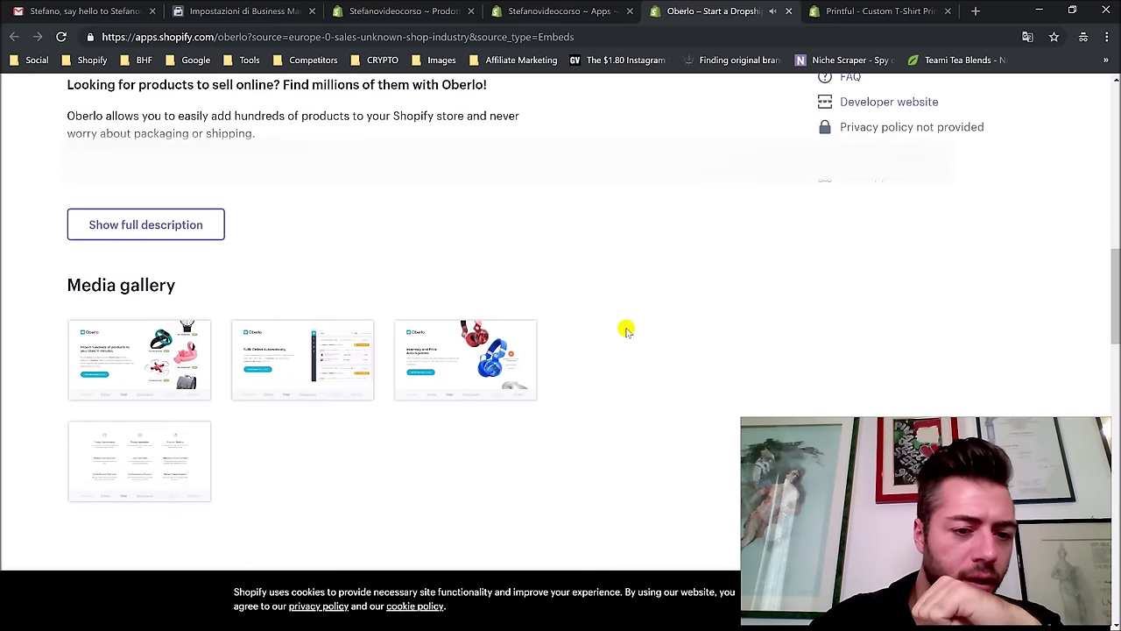
{"action": "scroll", "coordinate": [613, 280], "scroll_direction": "down", "scroll_amount": 6}
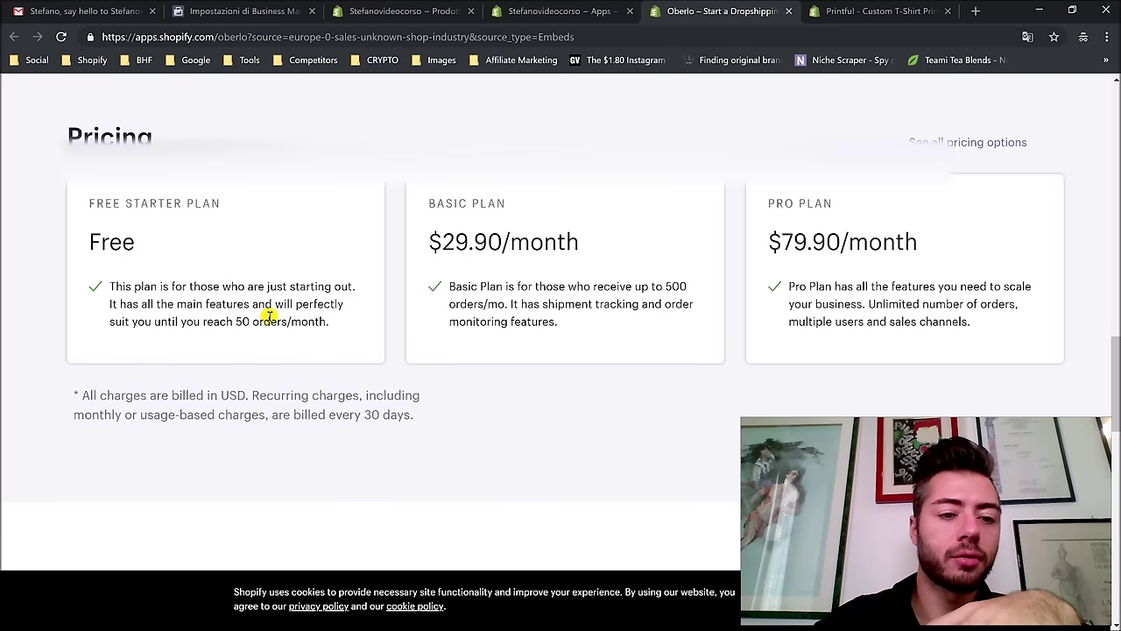
{"action": "scroll", "coordinate": [471, 298], "scroll_direction": "up", "scroll_amount": 10}
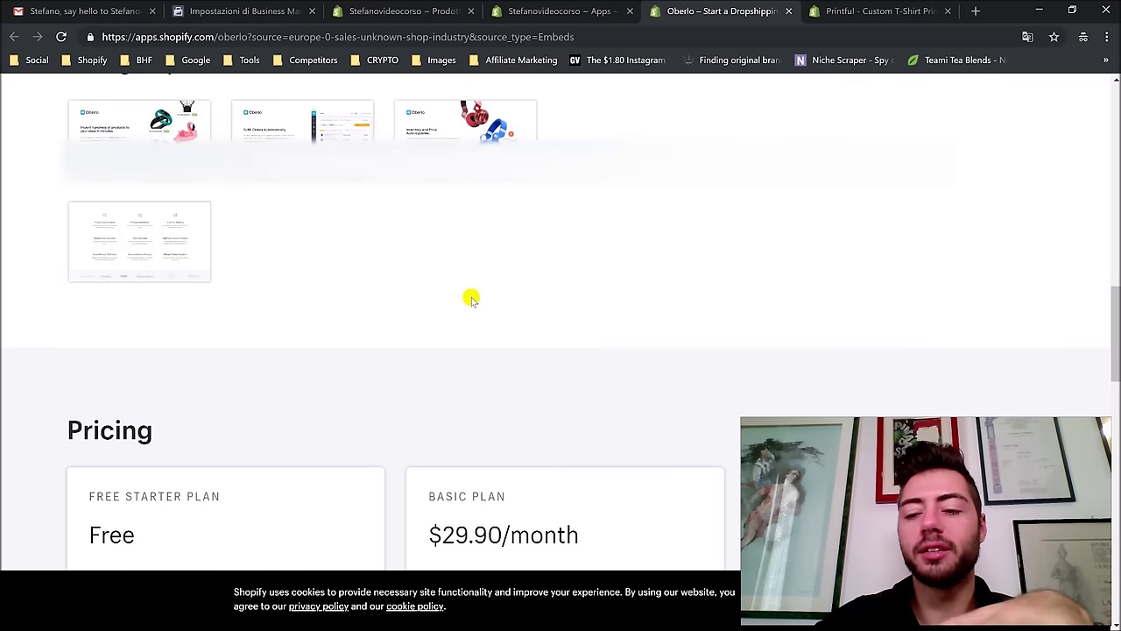
{"action": "scroll", "coordinate": [715, 305], "scroll_direction": "down", "scroll_amount": 6}
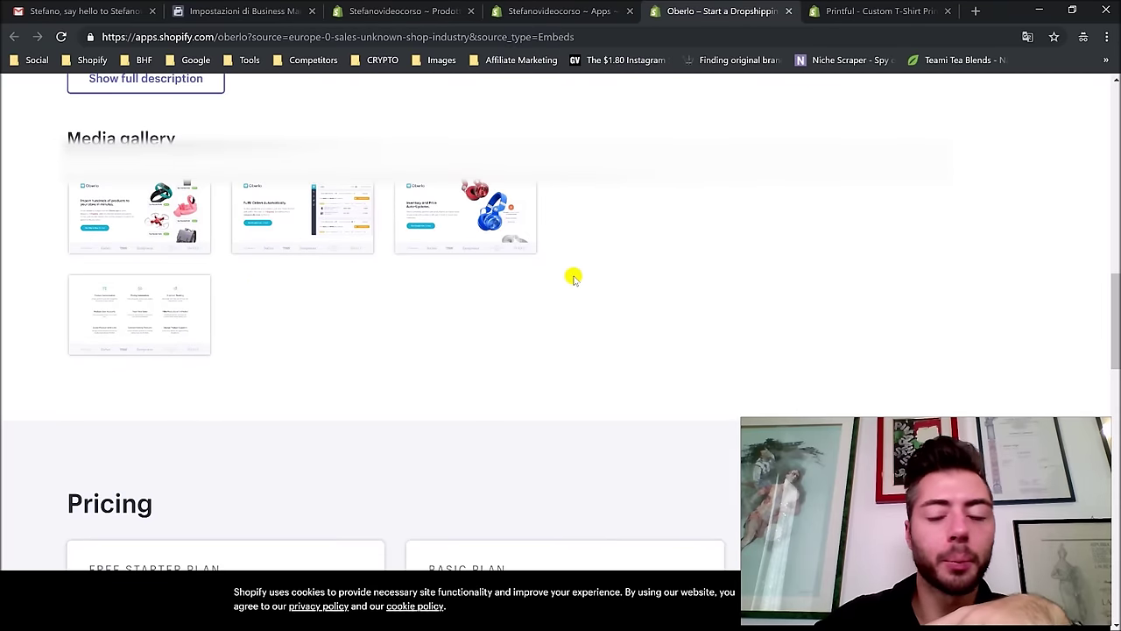
{"action": "scroll", "coordinate": [574, 276], "scroll_direction": "up", "scroll_amount": 6}
{"action": "scroll", "coordinate": [595, 273], "scroll_direction": "up", "scroll_amount": 3}
{"action": "scroll", "coordinate": [290, 290], "scroll_direction": "down", "scroll_amount": 8}
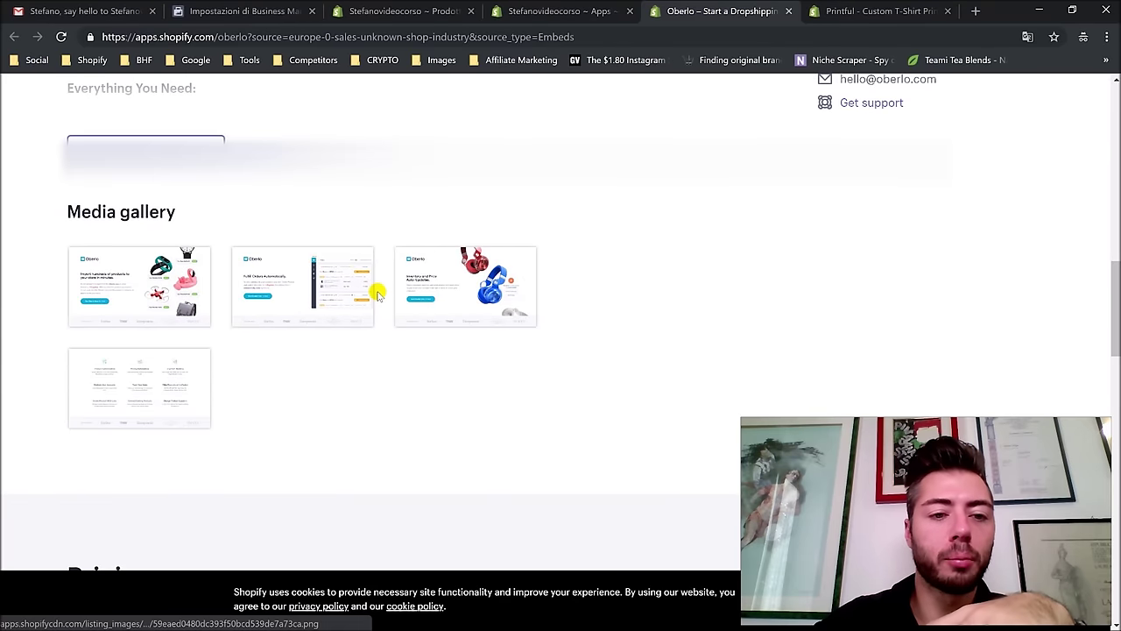
Step: View the product import image in Oberlo's media gallery, close it, and return to the start of the app's page
{"action": "left_click", "coordinate": [180, 298]}
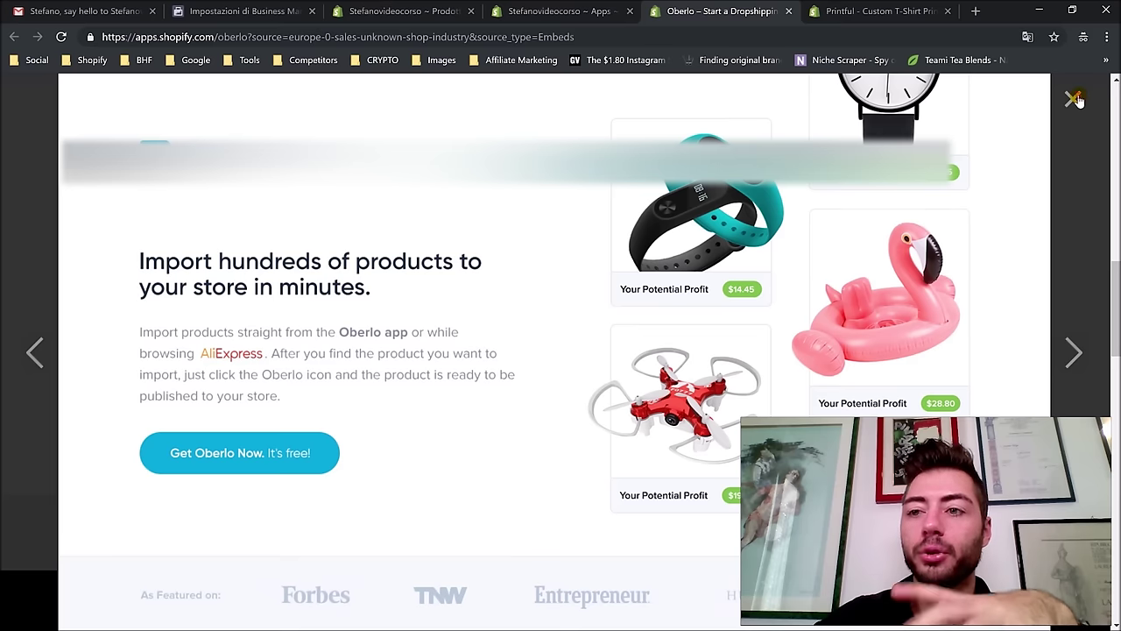
{"action": "left_click", "coordinate": [1073, 99]}
{"action": "scroll", "coordinate": [759, 270], "scroll_direction": "up", "scroll_amount": 10}
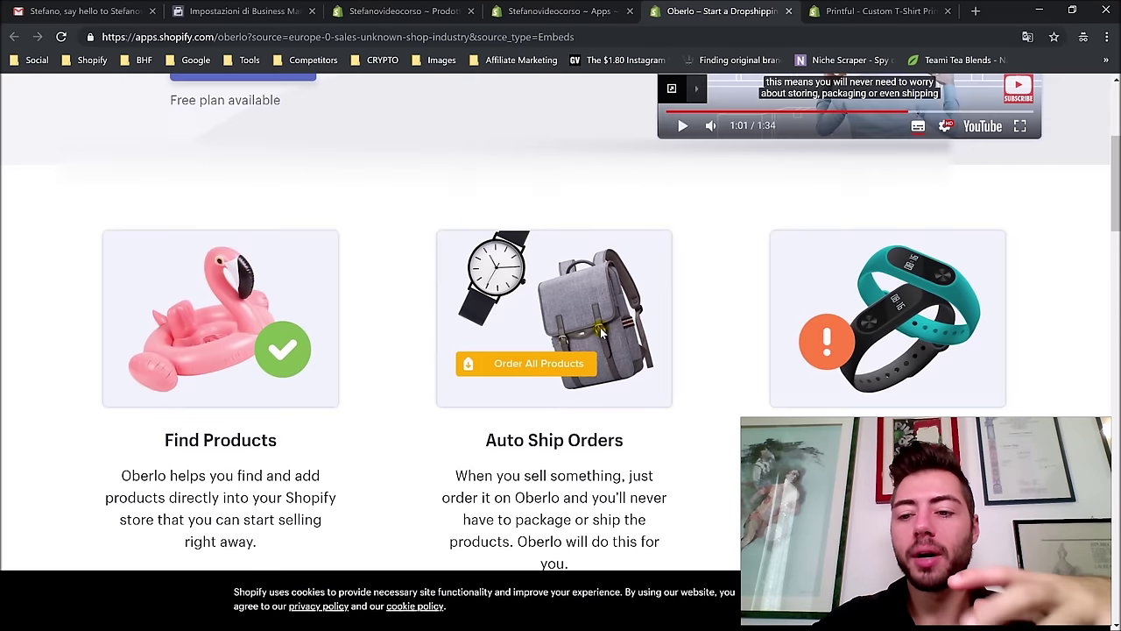
{"action": "scroll", "coordinate": [591, 328], "scroll_direction": "up", "scroll_amount": 3}
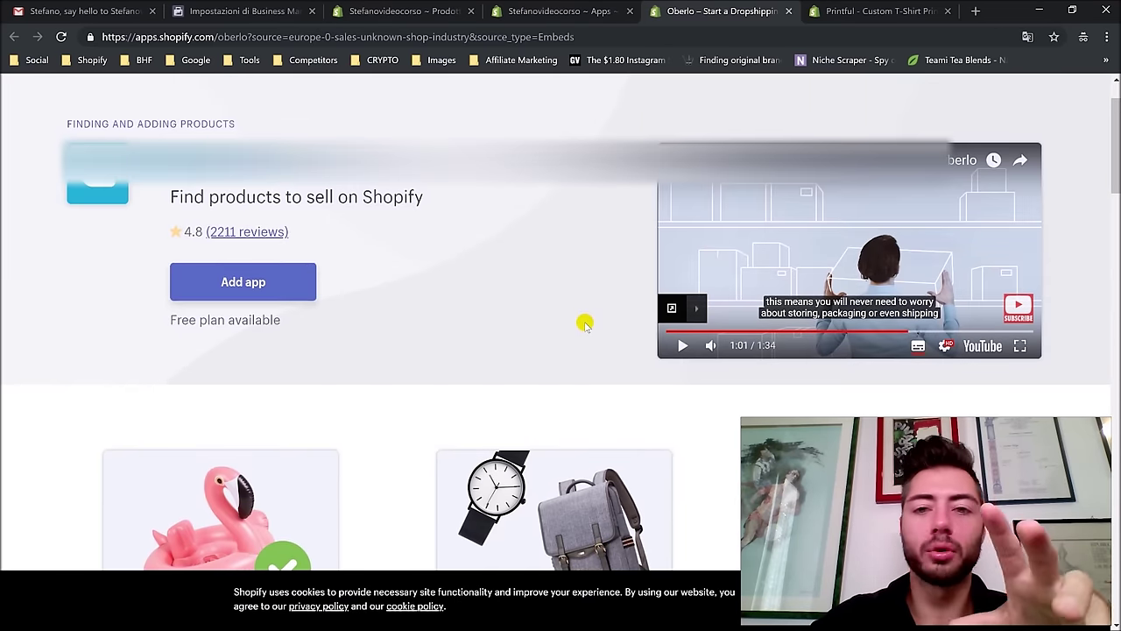
{"action": "scroll", "coordinate": [613, 323], "scroll_direction": "down", "scroll_amount": 2}
{"action": "scroll", "coordinate": [690, 320], "scroll_direction": "up", "scroll_amount": 2}
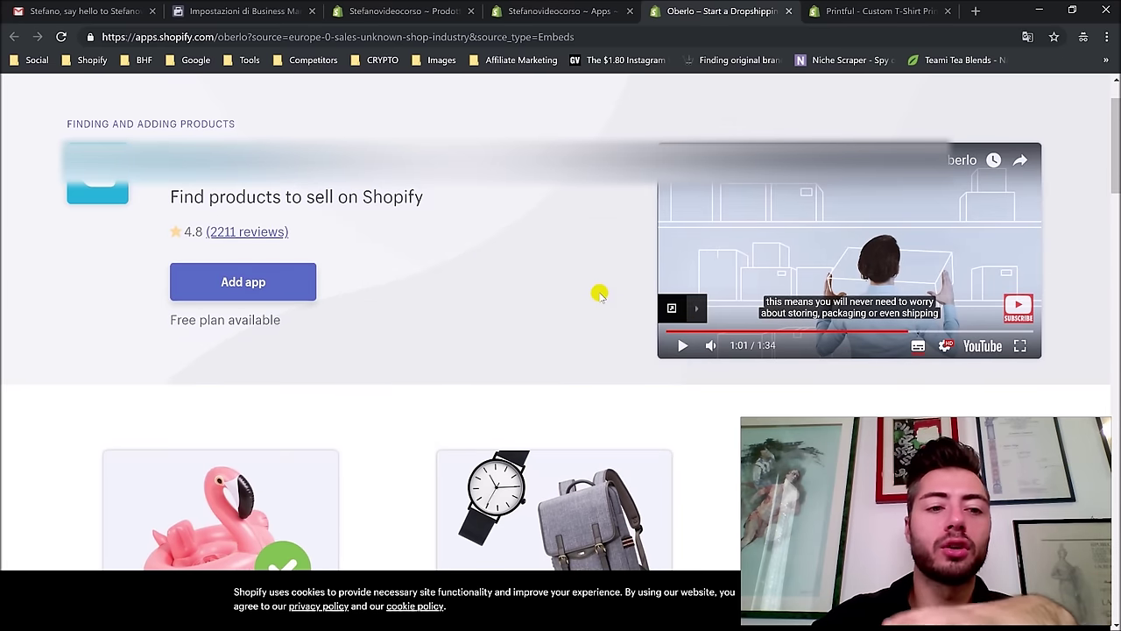
{"action": "scroll", "coordinate": [603, 238], "scroll_direction": "up", "scroll_amount": 1}
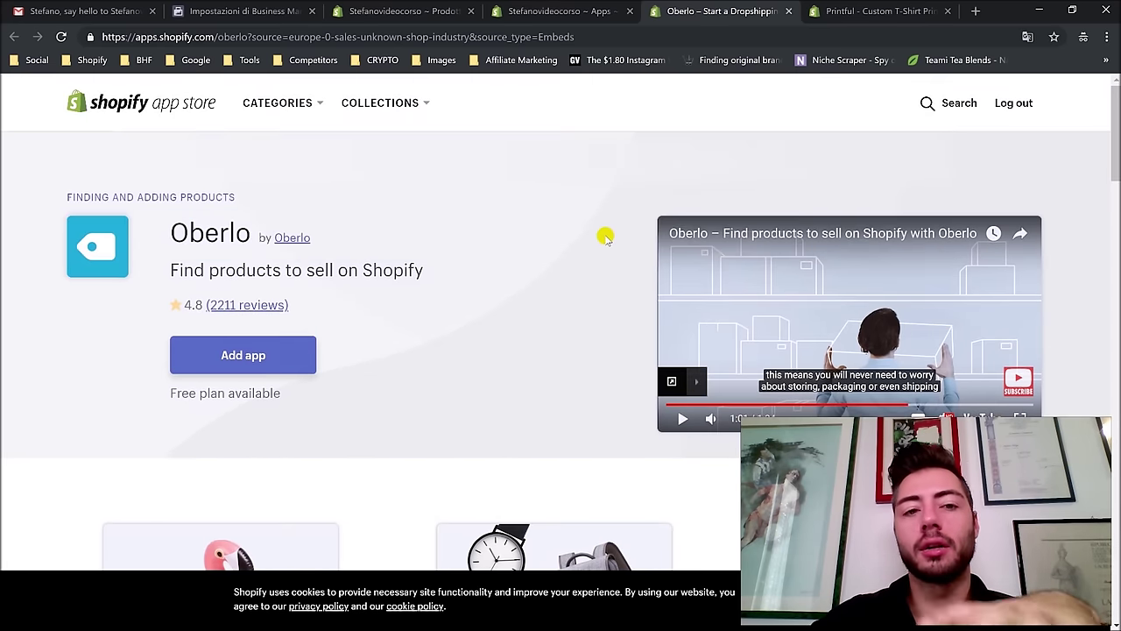
Step: Look through the app store's collections and app categories, including the subcategories for finding products and store design
{"action": "left_click", "coordinate": [419, 102]}
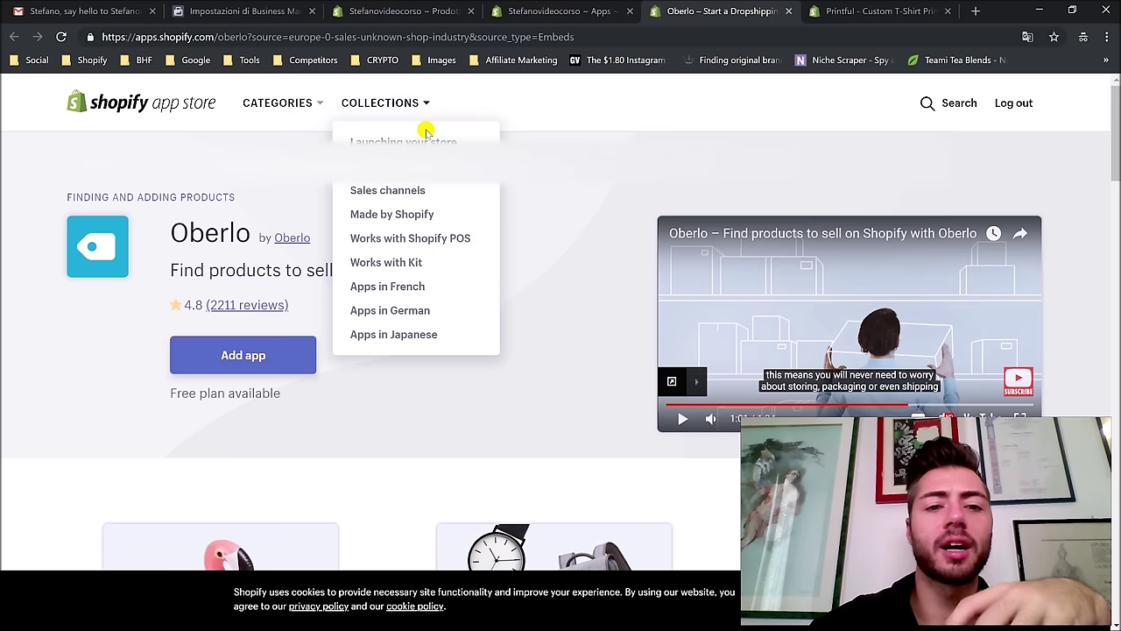
{"action": "mouse_move", "coordinate": [412, 123]}
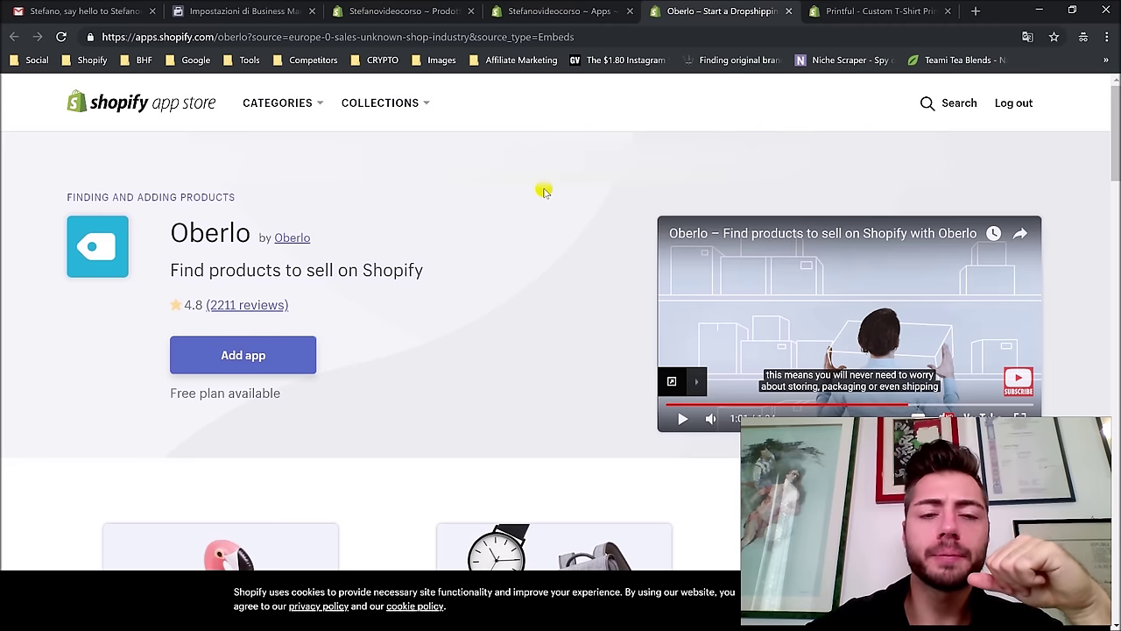
{"action": "left_click", "coordinate": [391, 106]}
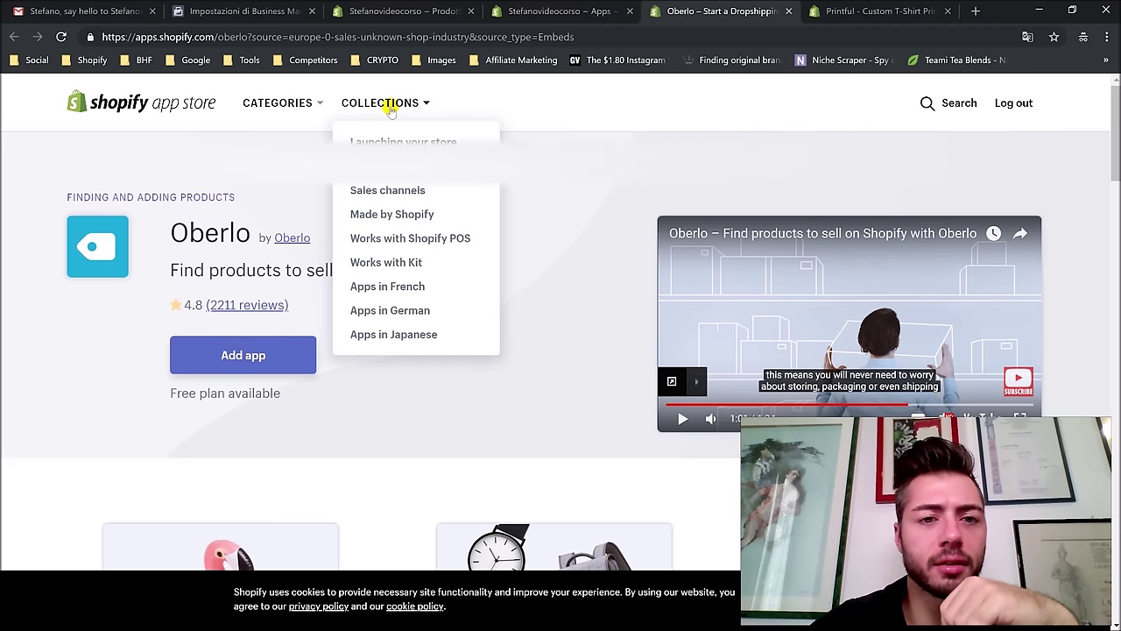
{"action": "left_click", "coordinate": [278, 102]}
{"action": "mouse_move", "coordinate": [296, 141]}
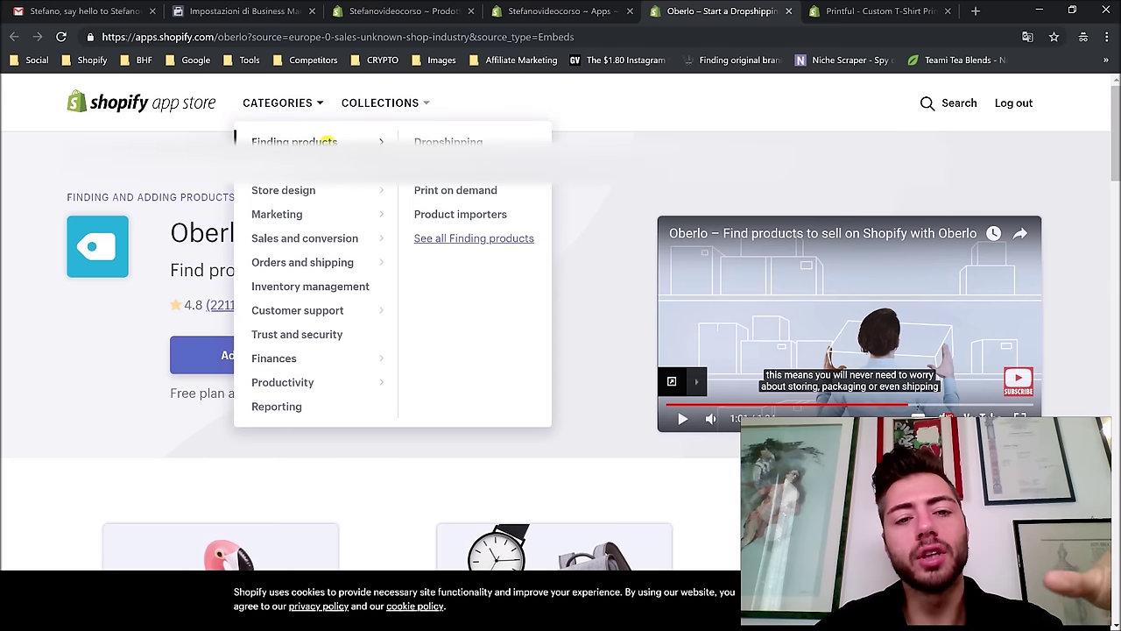
{"action": "mouse_move", "coordinate": [331, 190]}
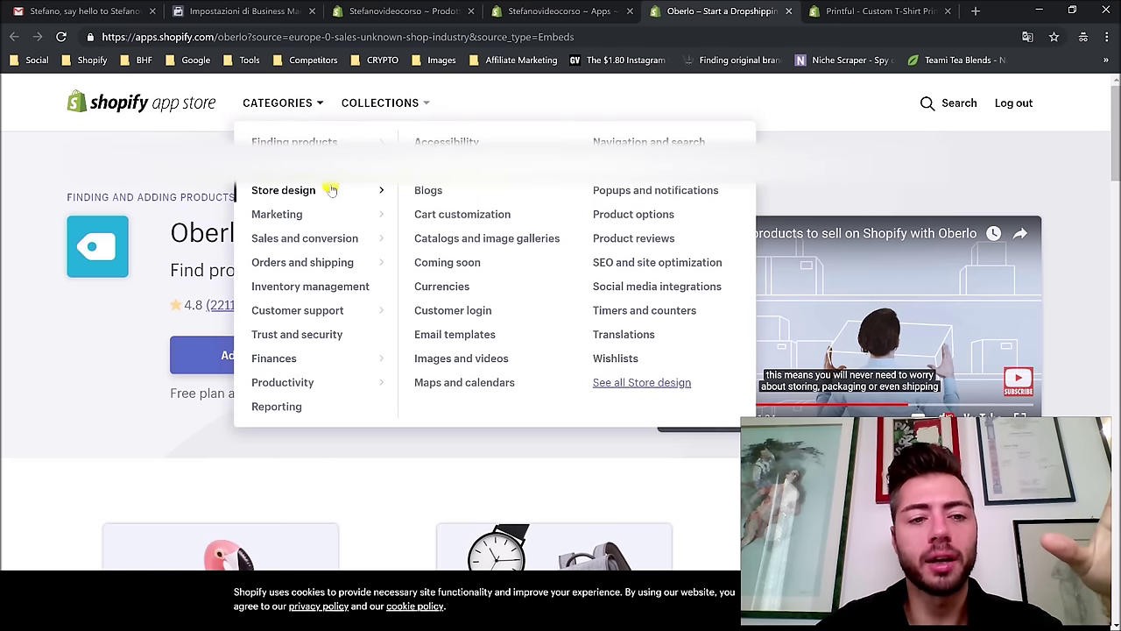
{"action": "mouse_move", "coordinate": [335, 239]}
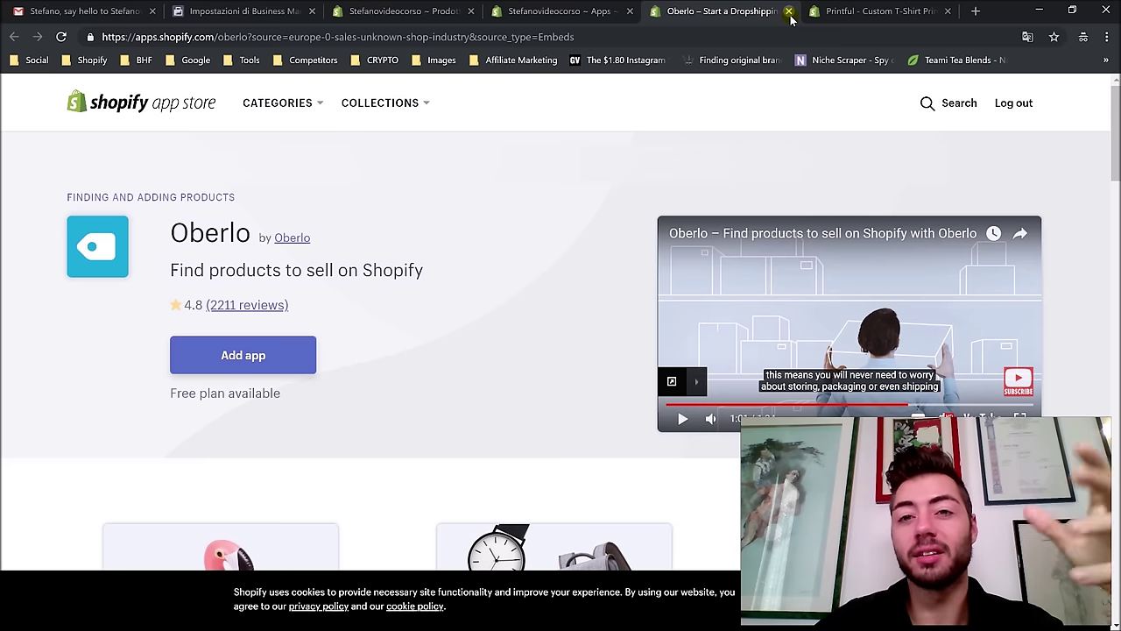
Step: Close the Oberlo page, open the online store's themes section, and review the current theme and the other theme sources
{"action": "left_click", "coordinate": [789, 11]}
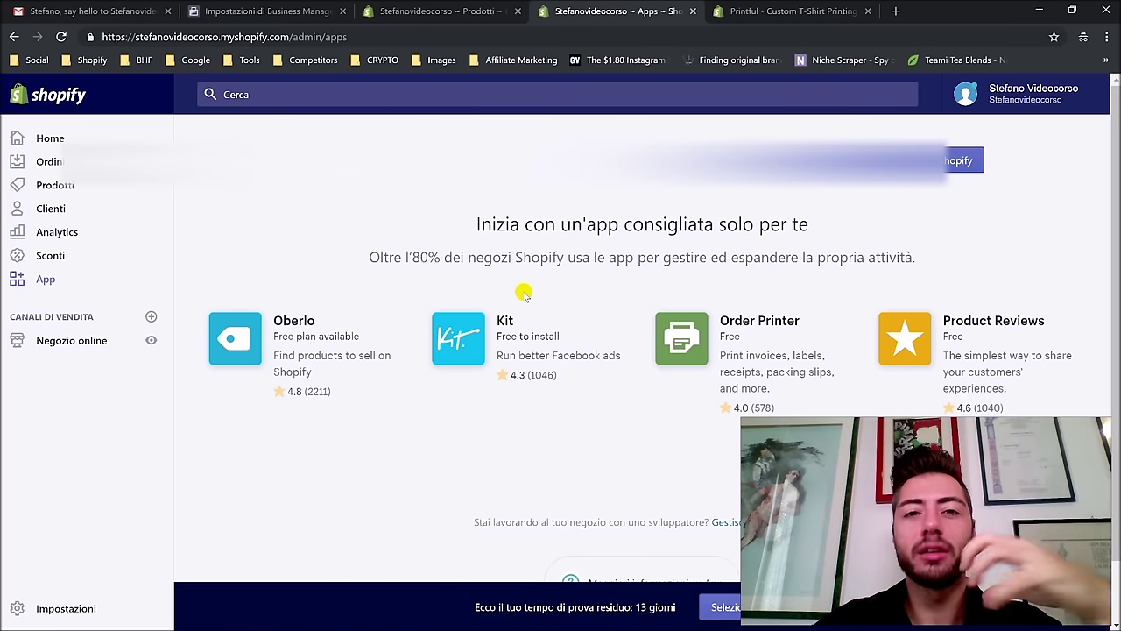
{"action": "left_click", "coordinate": [110, 346]}
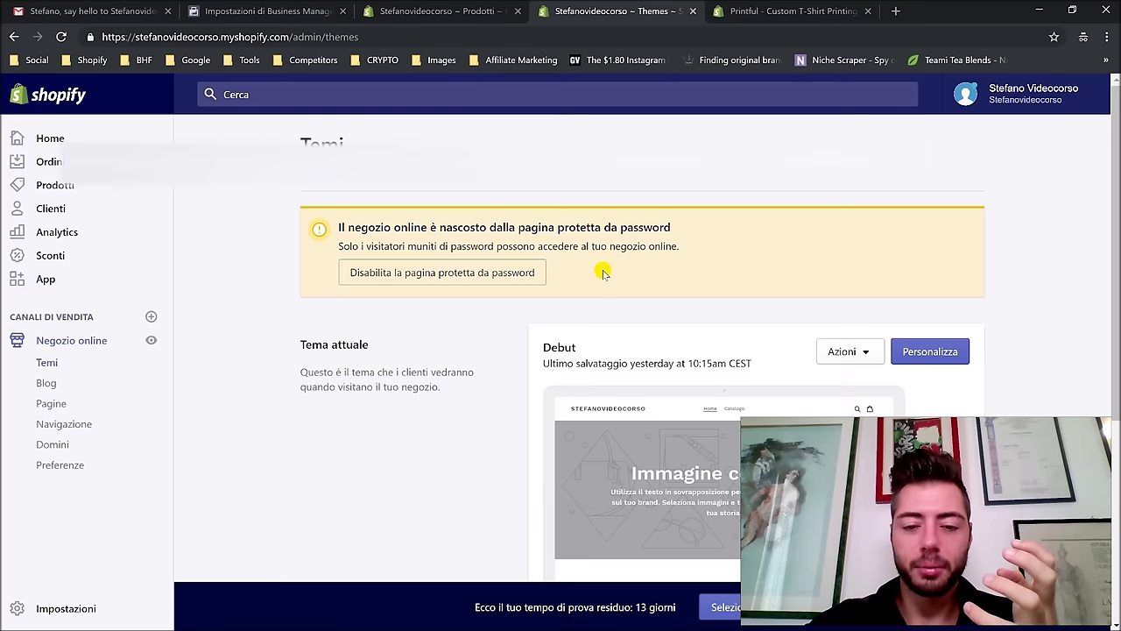
{"action": "scroll", "coordinate": [601, 260], "scroll_direction": "down", "scroll_amount": 3}
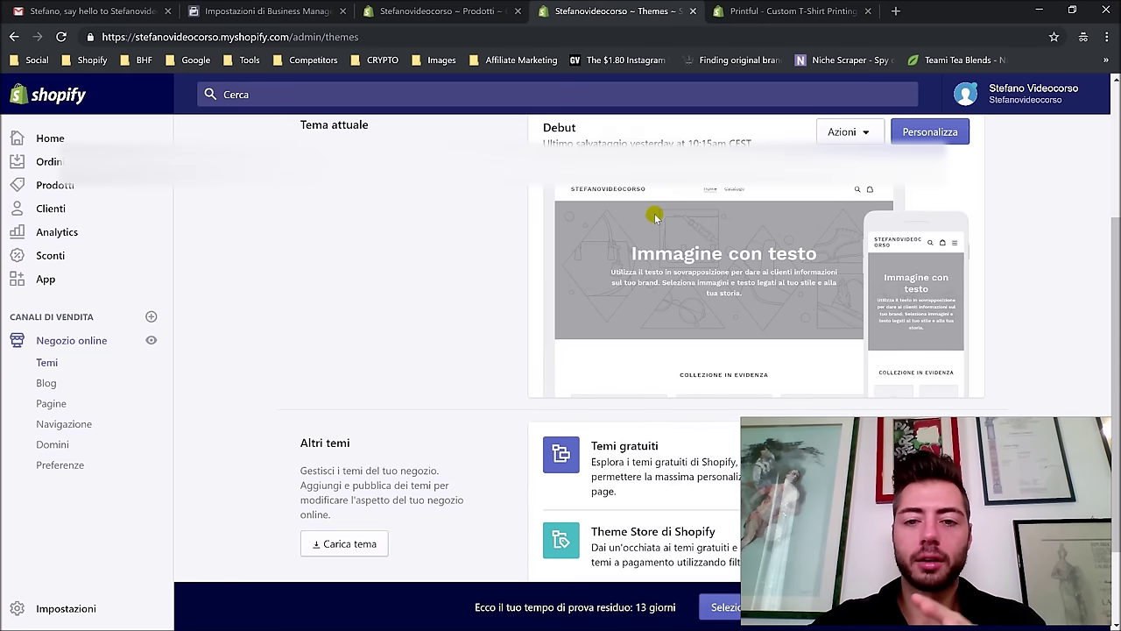
{"action": "scroll", "coordinate": [753, 226], "scroll_direction": "down", "scroll_amount": 2}
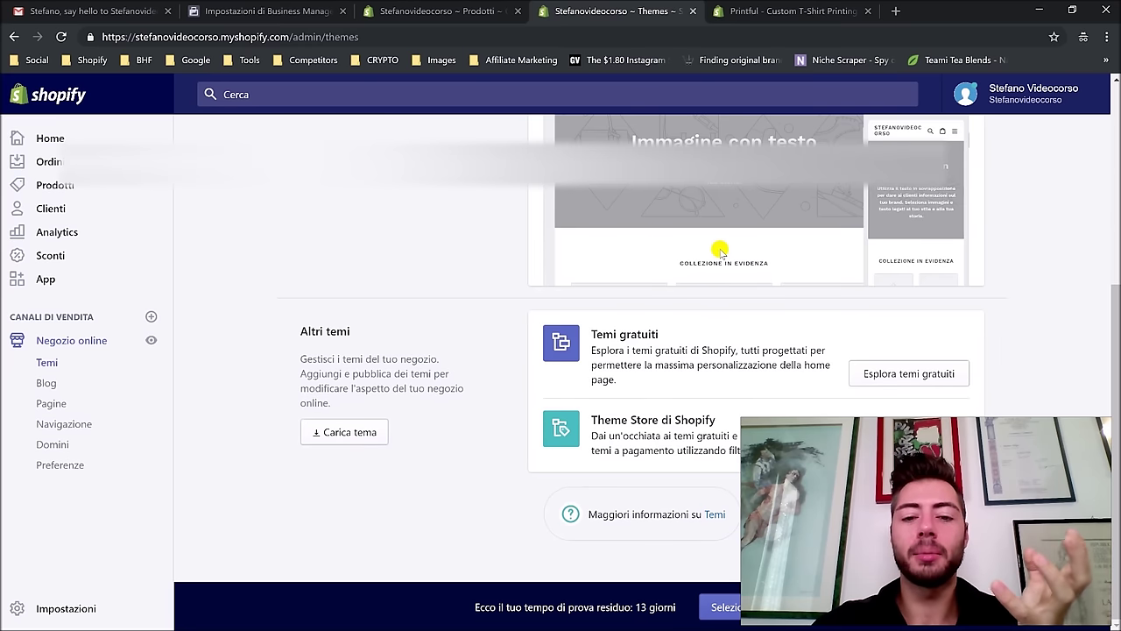
{"action": "scroll", "coordinate": [720, 247], "scroll_direction": "up", "scroll_amount": 5}
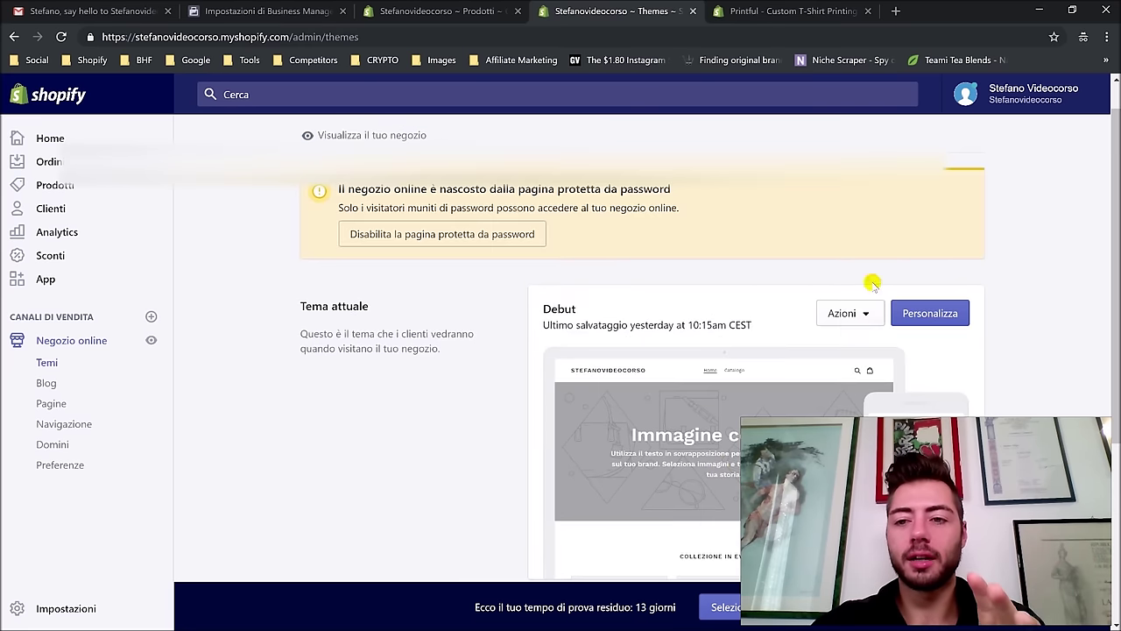
Step: Open the Debut theme for customization and view the typography options in its theme settings
{"action": "left_click", "coordinate": [930, 312]}
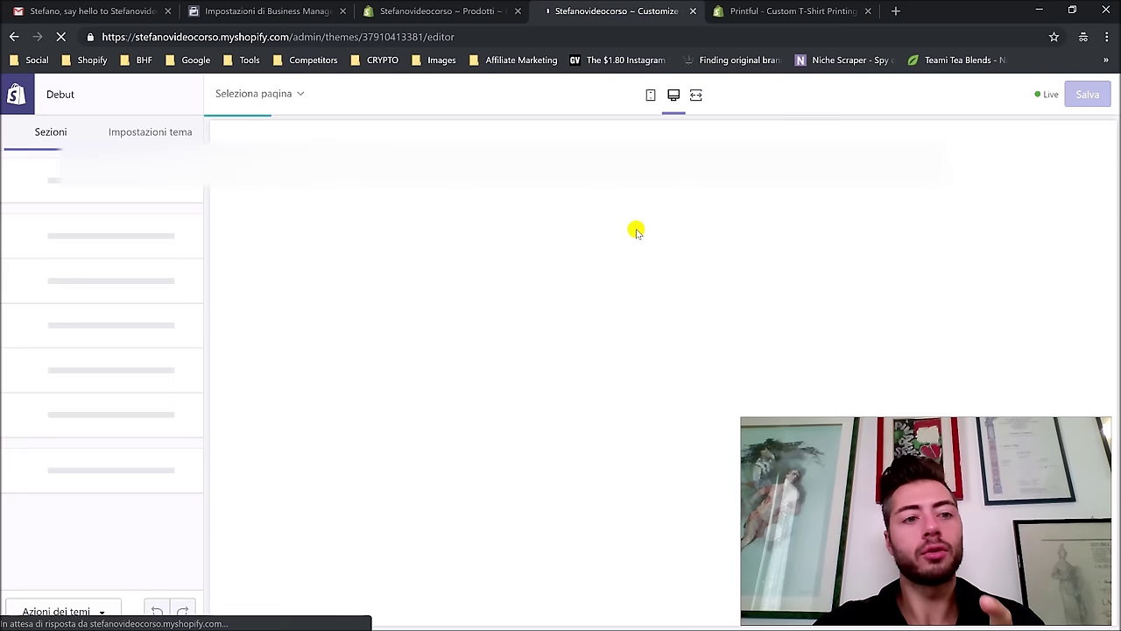
{"action": "left_click", "coordinate": [165, 135]}
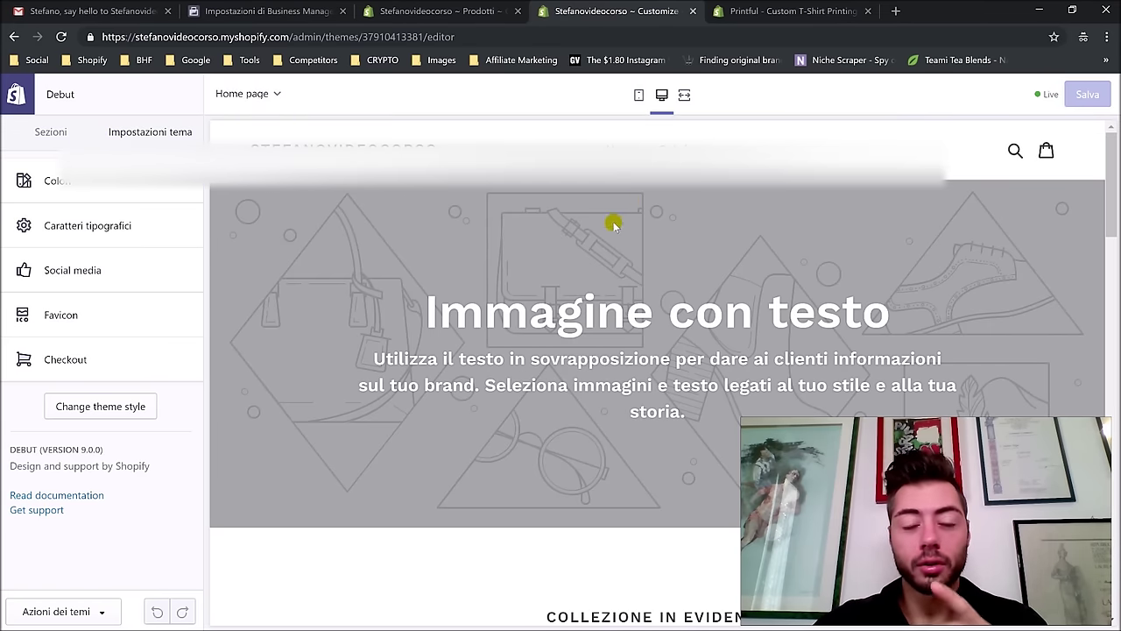
{"action": "left_click", "coordinate": [145, 234]}
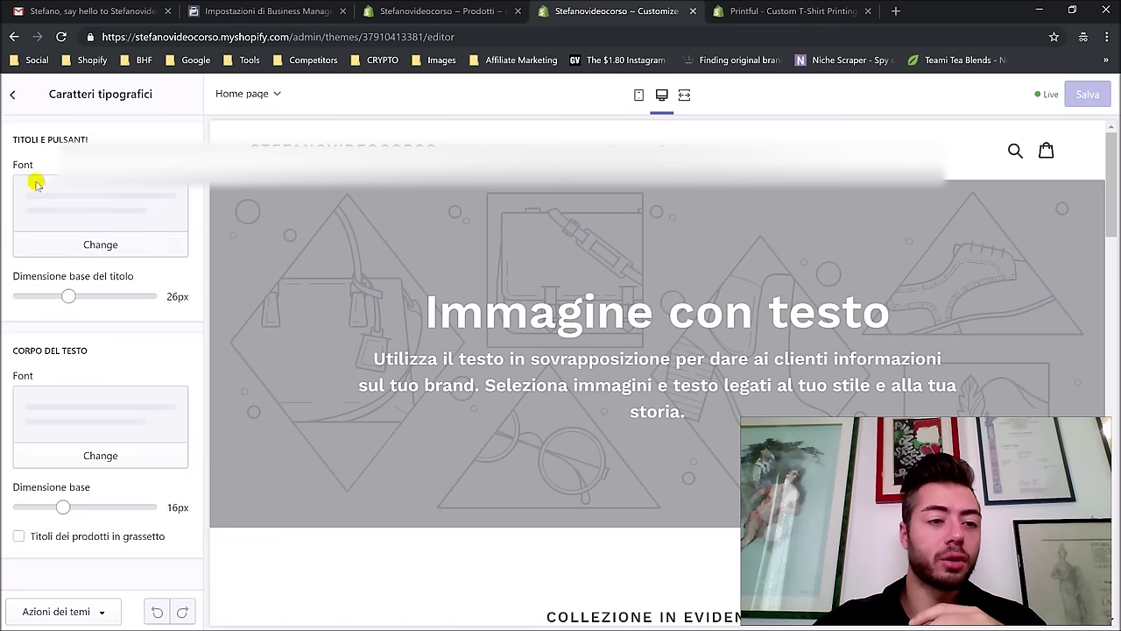
{"action": "left_click", "coordinate": [12, 98]}
Step: Open the list of sections that can be added to the home page and examine the available types
{"action": "left_click", "coordinate": [48, 425]}
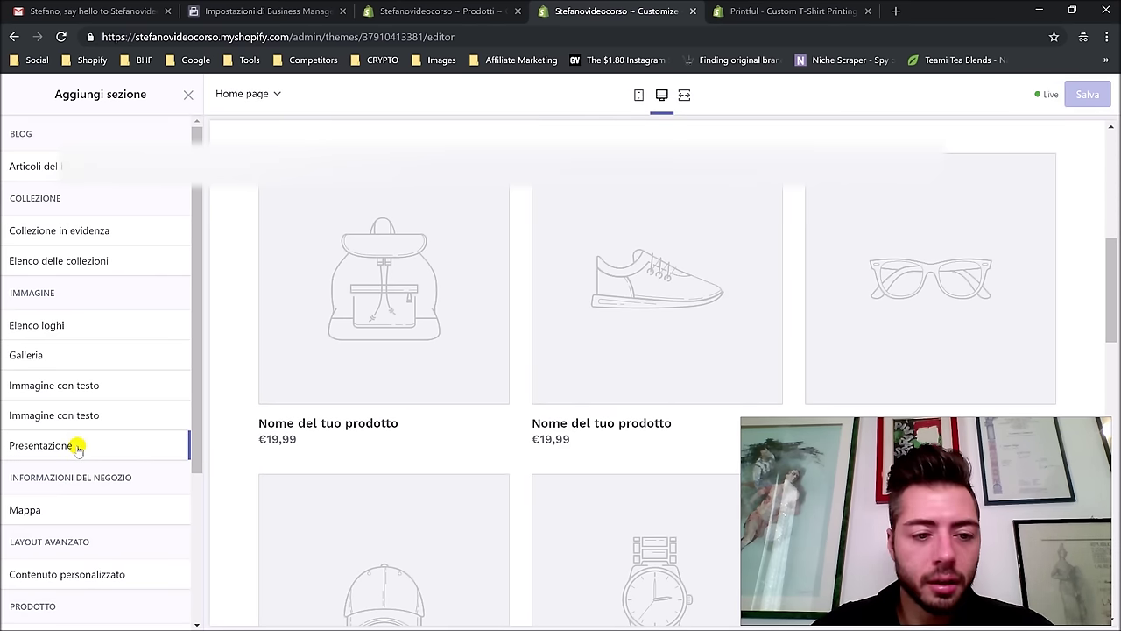
{"action": "scroll", "coordinate": [109, 412], "scroll_direction": "down", "scroll_amount": 2}
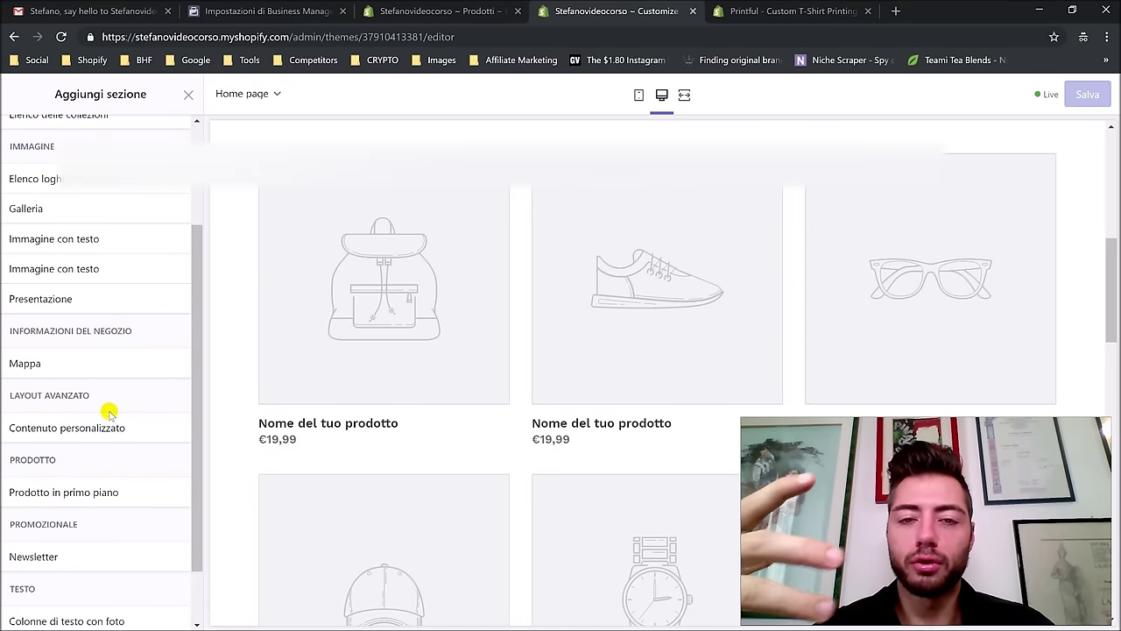
{"action": "scroll", "coordinate": [109, 412], "scroll_direction": "down", "scroll_amount": 1}
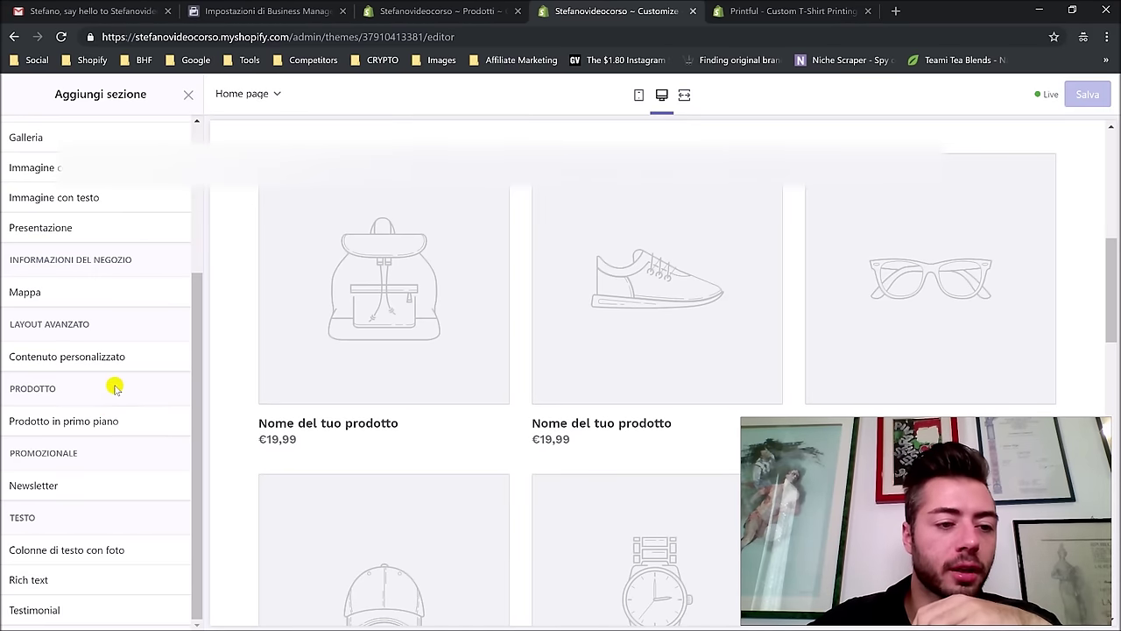
{"action": "scroll", "coordinate": [113, 382], "scroll_direction": "up", "scroll_amount": 1}
{"action": "scroll", "coordinate": [117, 353], "scroll_direction": "up", "scroll_amount": 2}
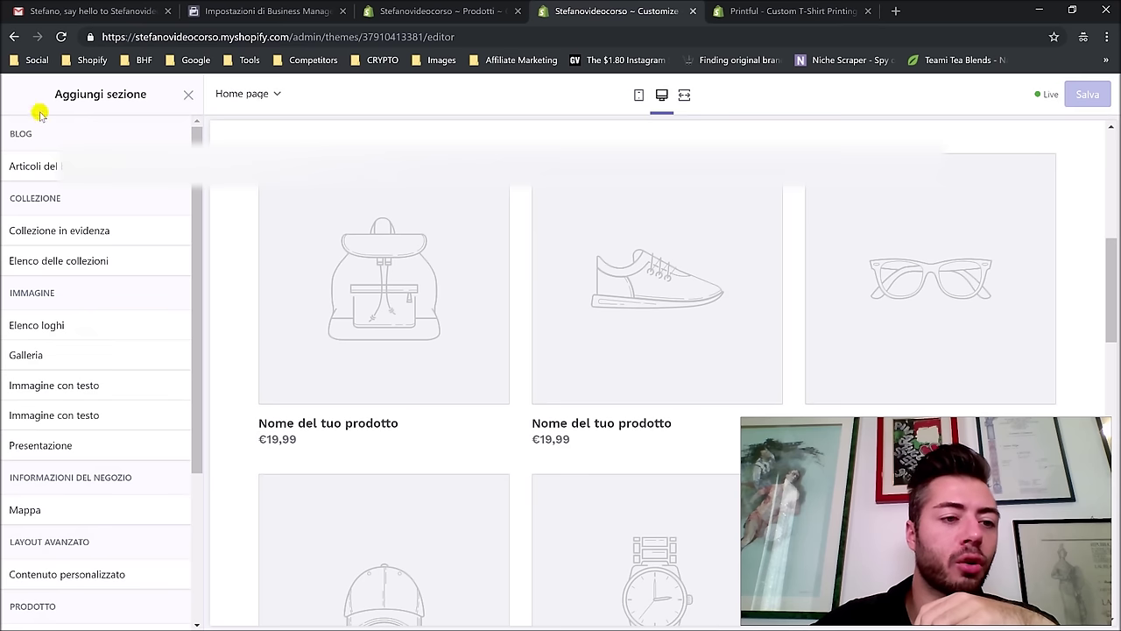
Step: Leave the theme editor for the themes page and review the Debut preview and the free theme options
{"action": "left_click", "coordinate": [14, 37]}
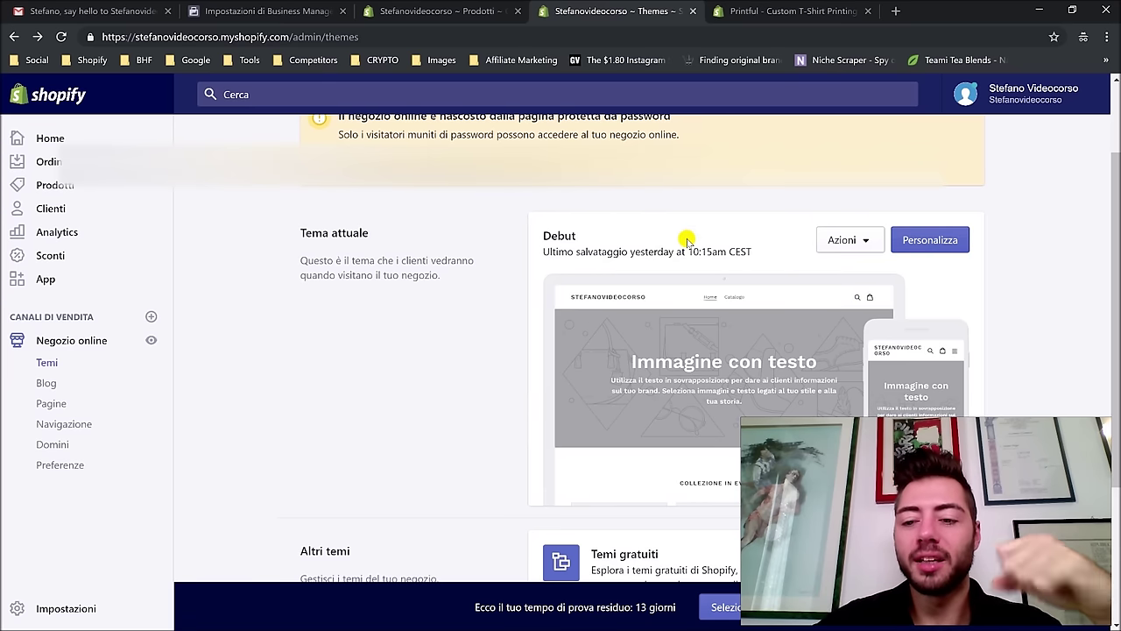
{"action": "scroll", "coordinate": [687, 238], "scroll_direction": "down", "scroll_amount": 3}
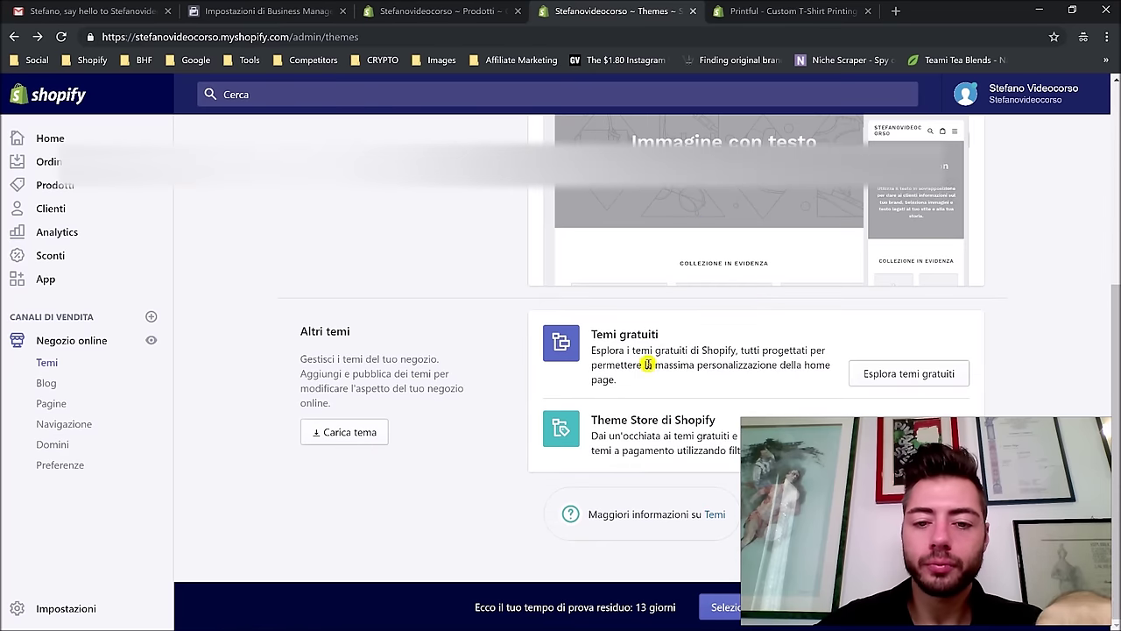
{"action": "scroll", "coordinate": [730, 355], "scroll_direction": "up", "scroll_amount": 2}
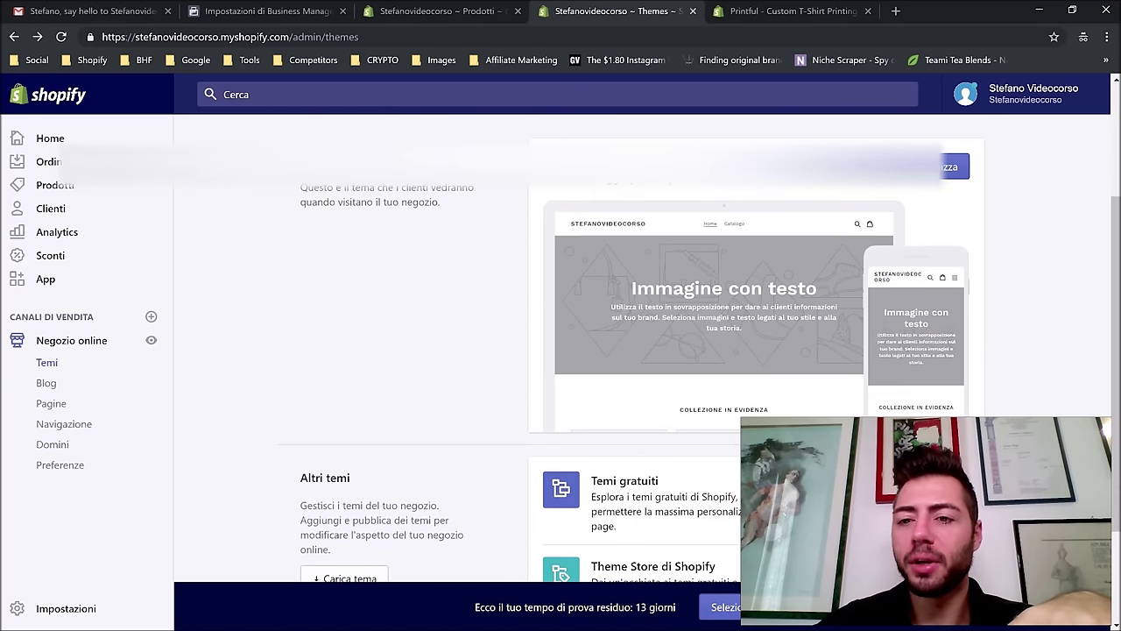
Step: View the list of actions available for the current theme, close it, and go to the other theme sources
{"action": "left_click", "coordinate": [881, 186]}
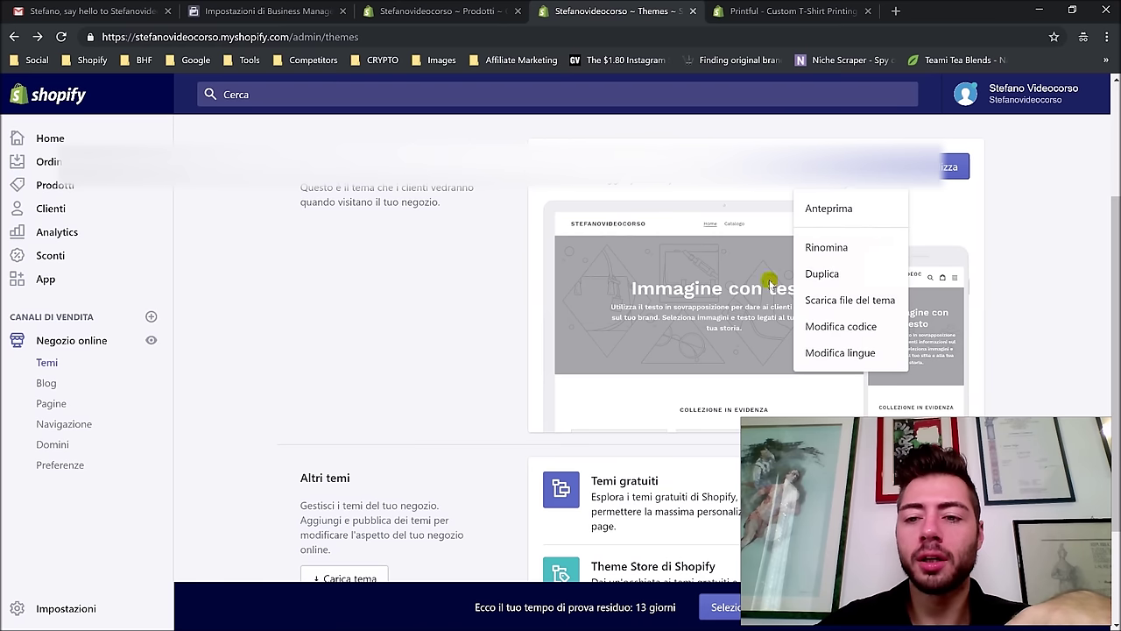
{"action": "left_click", "coordinate": [525, 260]}
{"action": "scroll", "coordinate": [601, 240], "scroll_direction": "down", "scroll_amount": 2}
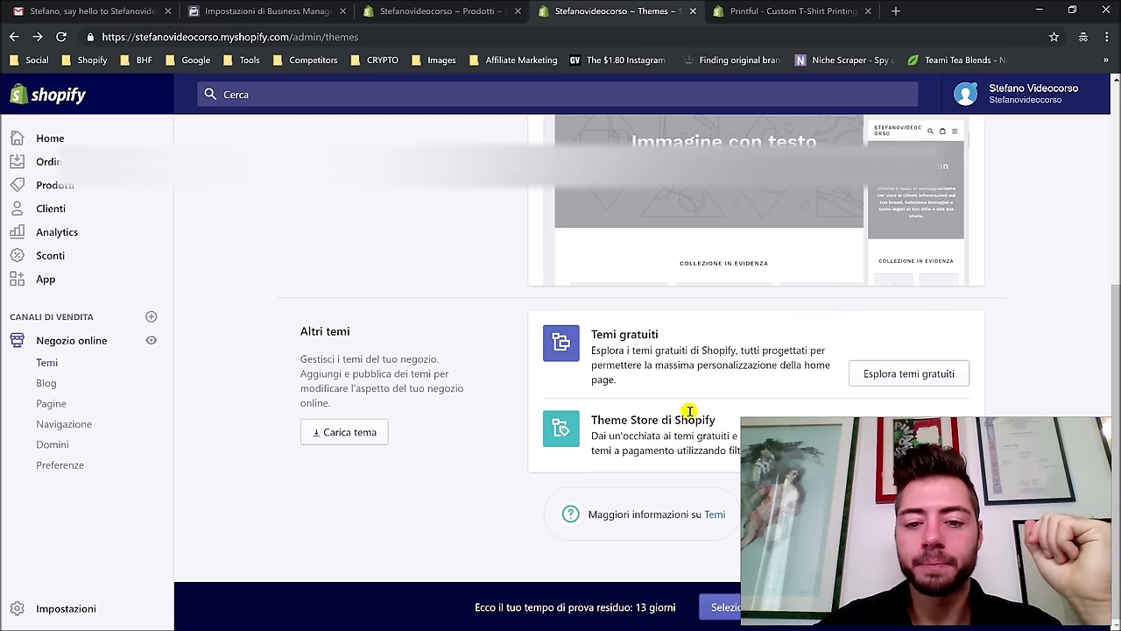
Step: Browse the free Shopify themes and add the Brooklyn theme to the store's theme list
{"action": "left_click", "coordinate": [902, 376]}
{"action": "scroll", "coordinate": [666, 330], "scroll_direction": "down", "scroll_amount": 3}
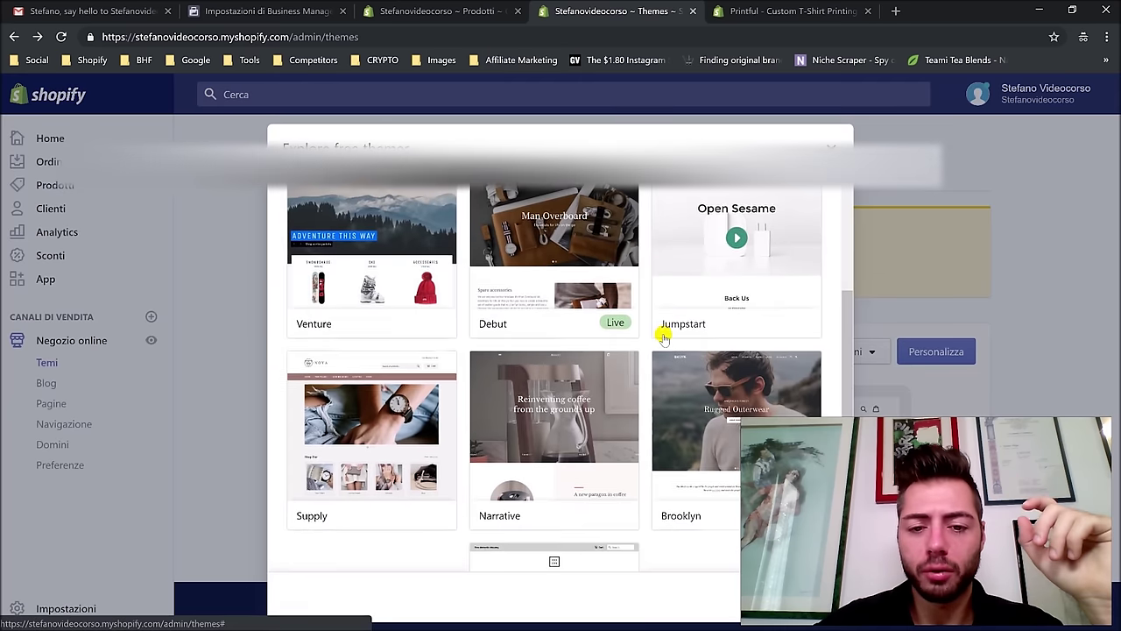
{"action": "scroll", "coordinate": [666, 330], "scroll_direction": "up", "scroll_amount": 3}
{"action": "scroll", "coordinate": [664, 315], "scroll_direction": "up", "scroll_amount": 2}
{"action": "scroll", "coordinate": [730, 295], "scroll_direction": "down", "scroll_amount": 4}
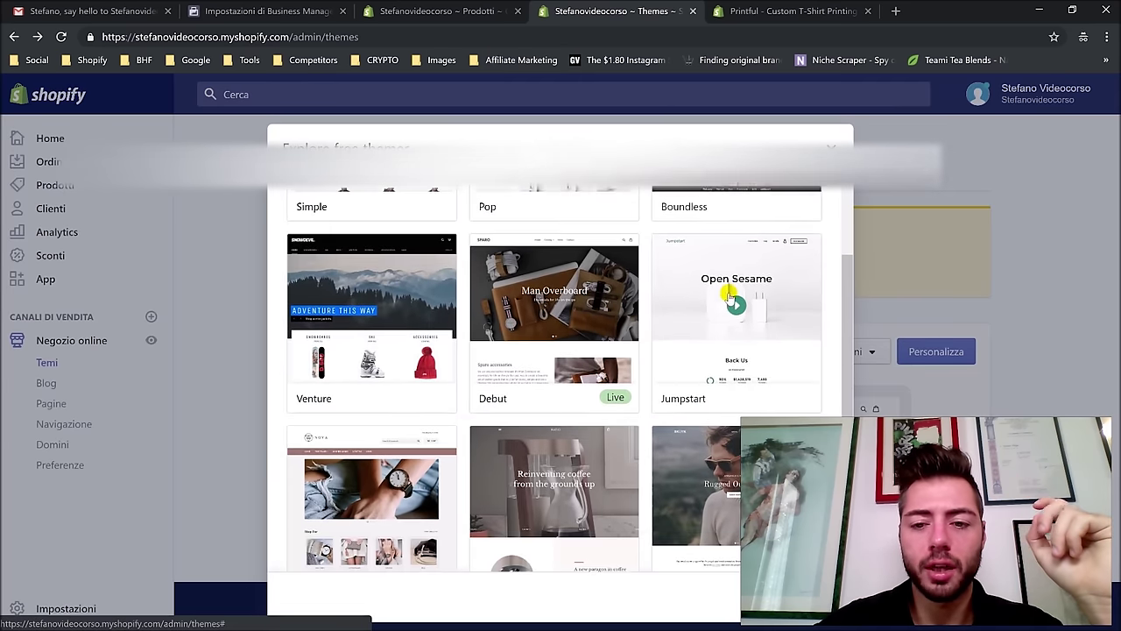
{"action": "scroll", "coordinate": [491, 285], "scroll_direction": "up", "scroll_amount": 3}
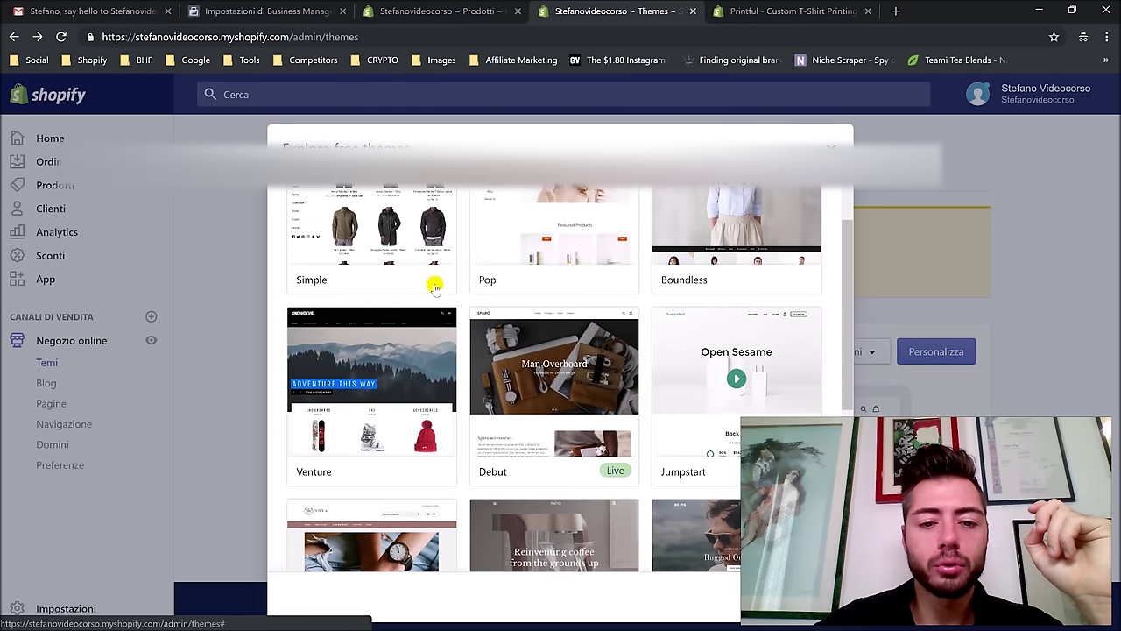
{"action": "scroll", "coordinate": [561, 385], "scroll_direction": "down", "scroll_amount": 3}
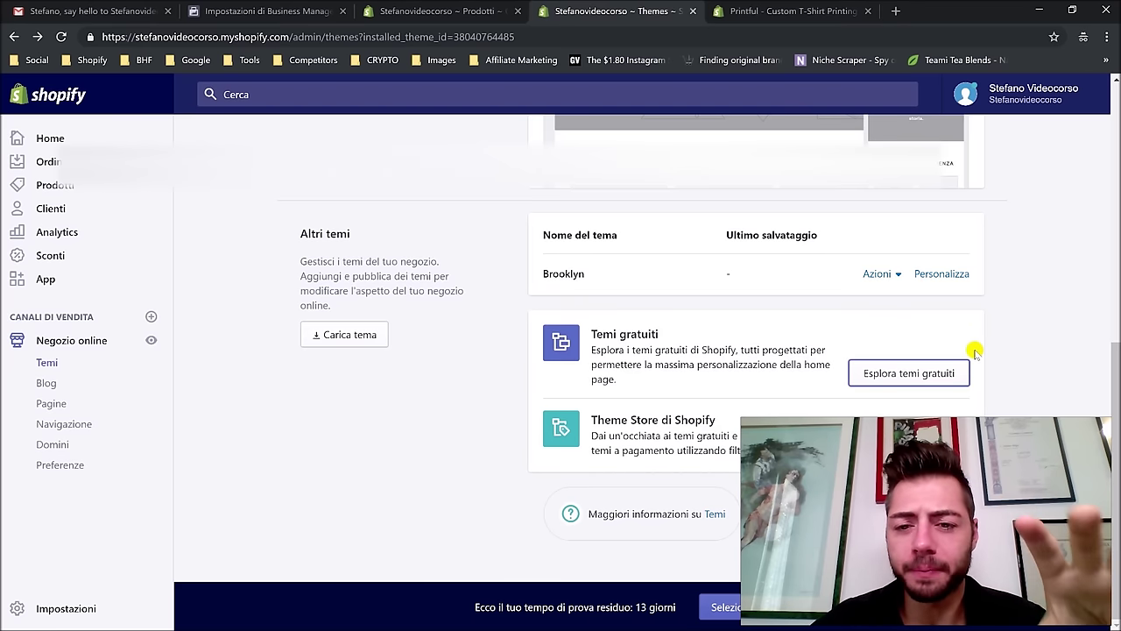
Step: Reopen the free themes gallery and look through the designs on offer
{"action": "left_click", "coordinate": [936, 382]}
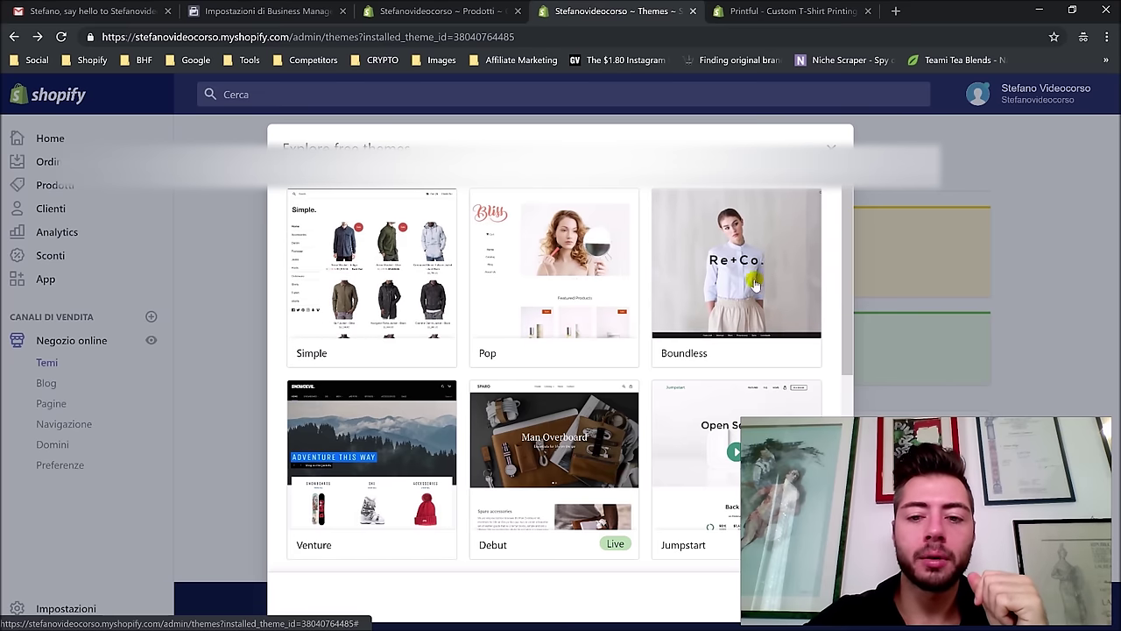
{"action": "scroll", "coordinate": [483, 368], "scroll_direction": "down", "scroll_amount": 2}
{"action": "scroll", "coordinate": [482, 350], "scroll_direction": "down", "scroll_amount": 1}
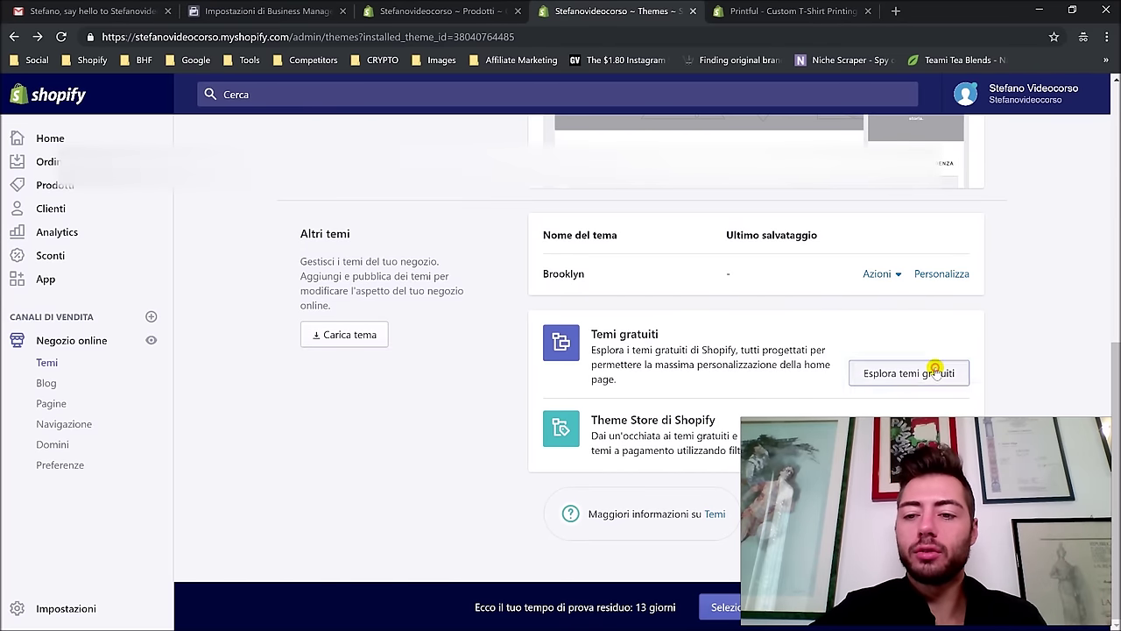
{"action": "left_click", "coordinate": [935, 372]}
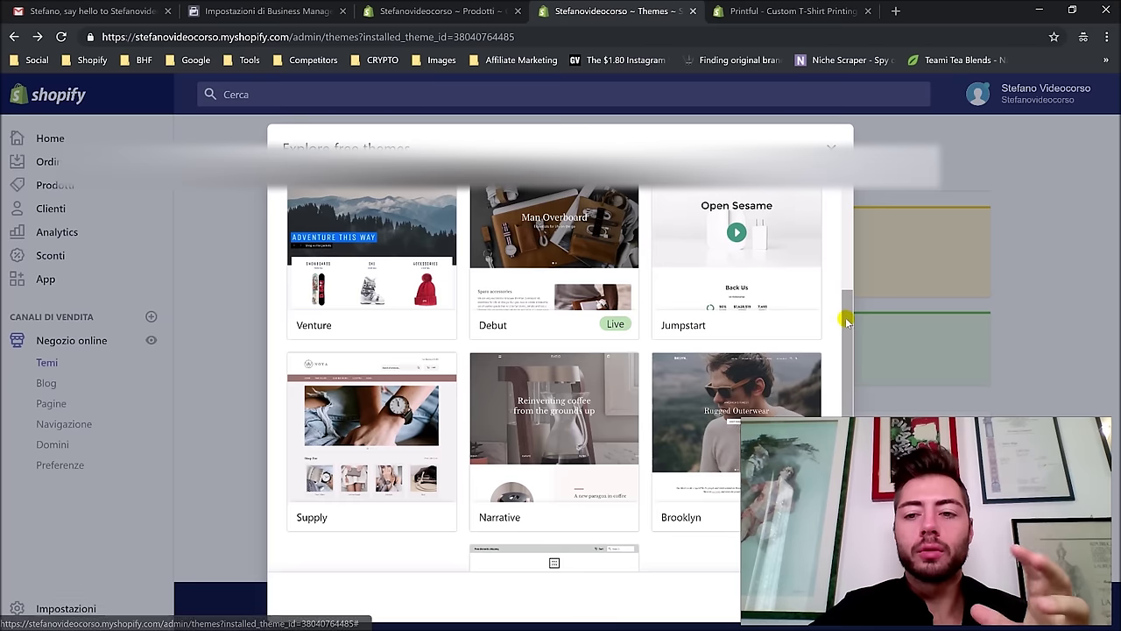
{"action": "left_click_drag", "start_coordinate": [846, 324], "coordinate": [846, 242]}
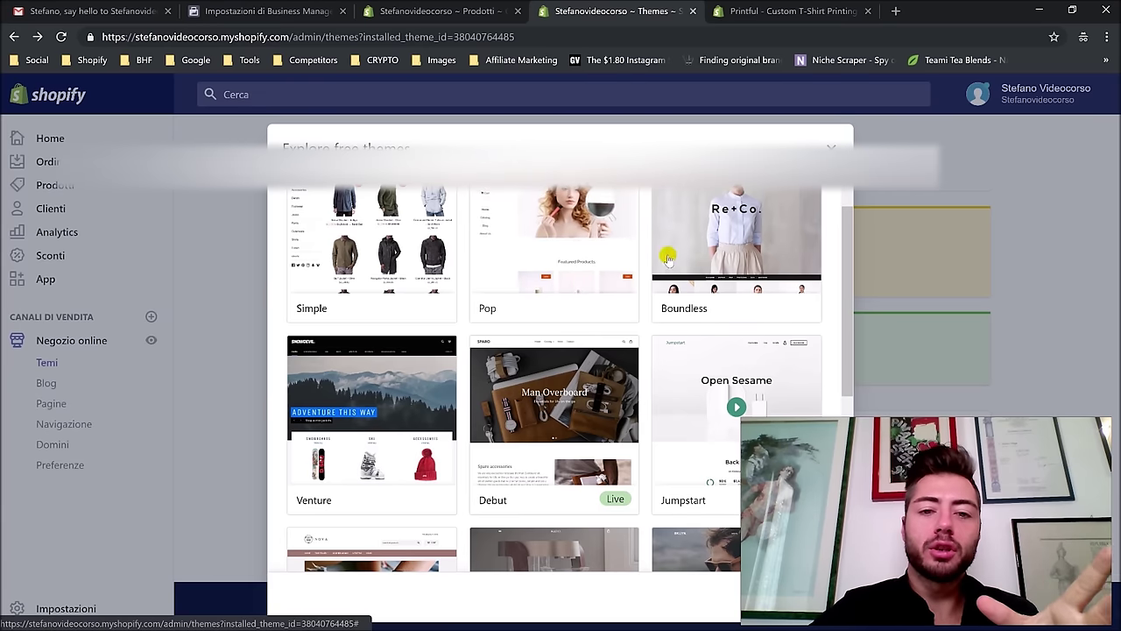
{"action": "scroll", "coordinate": [683, 299], "scroll_direction": "down", "scroll_amount": 1}
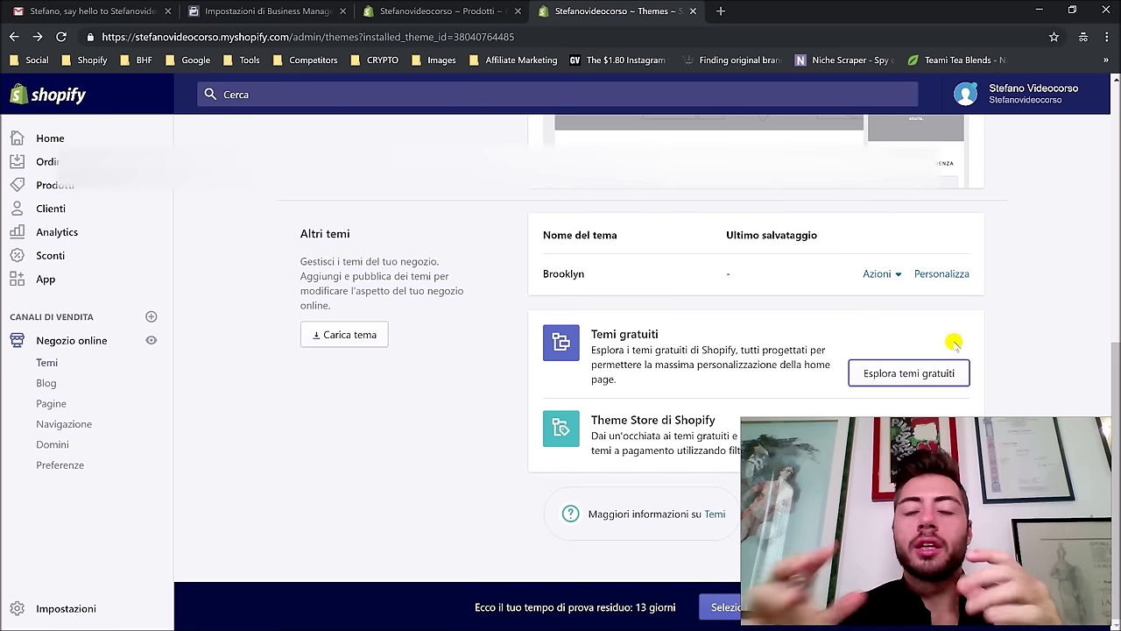
Step: Examine the whole range of free themes once more, comparing their preview images, and close the gallery
{"action": "left_click", "coordinate": [916, 374]}
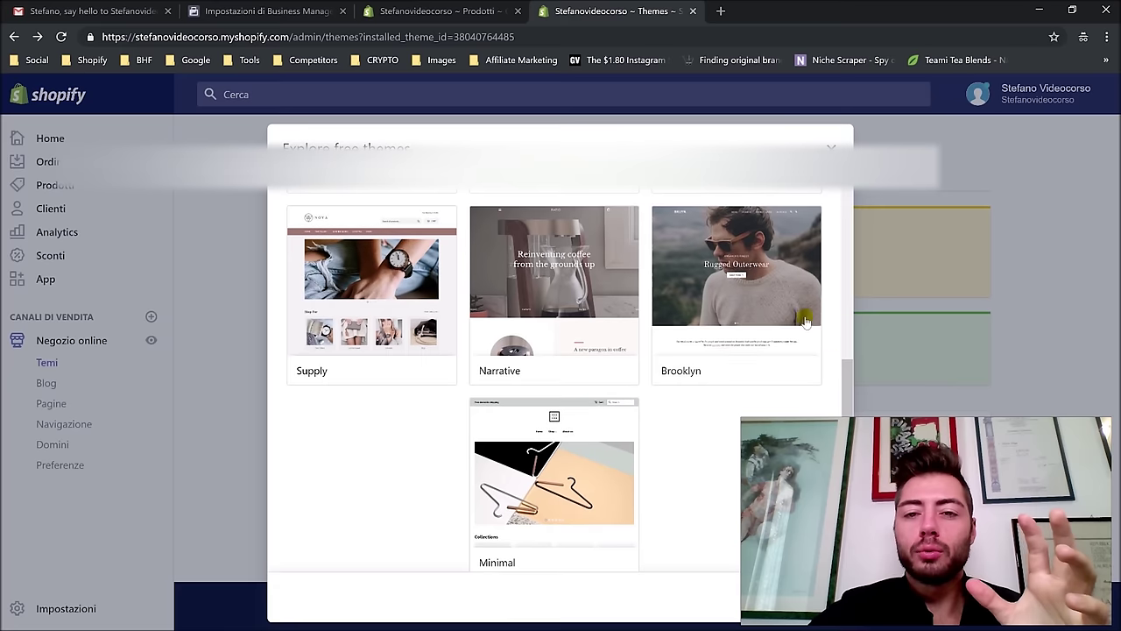
{"action": "left_click_drag", "start_coordinate": [848, 370], "coordinate": [850, 250]}
{"action": "scroll", "coordinate": [709, 289], "scroll_direction": "up", "scroll_amount": 2}
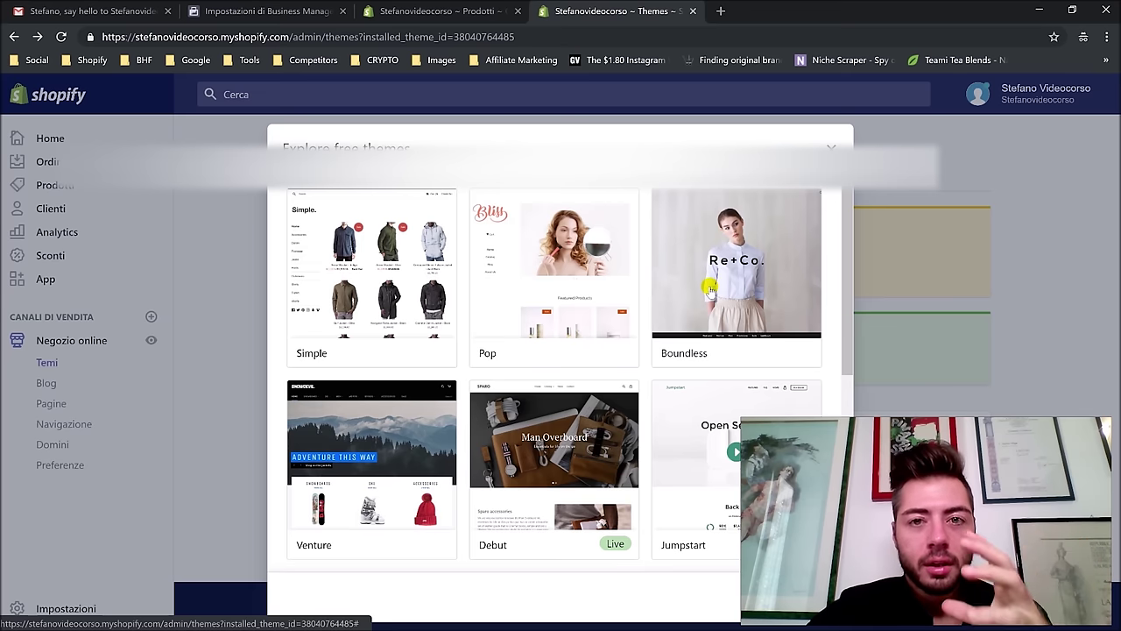
{"action": "scroll", "coordinate": [626, 260], "scroll_direction": "down", "scroll_amount": 2}
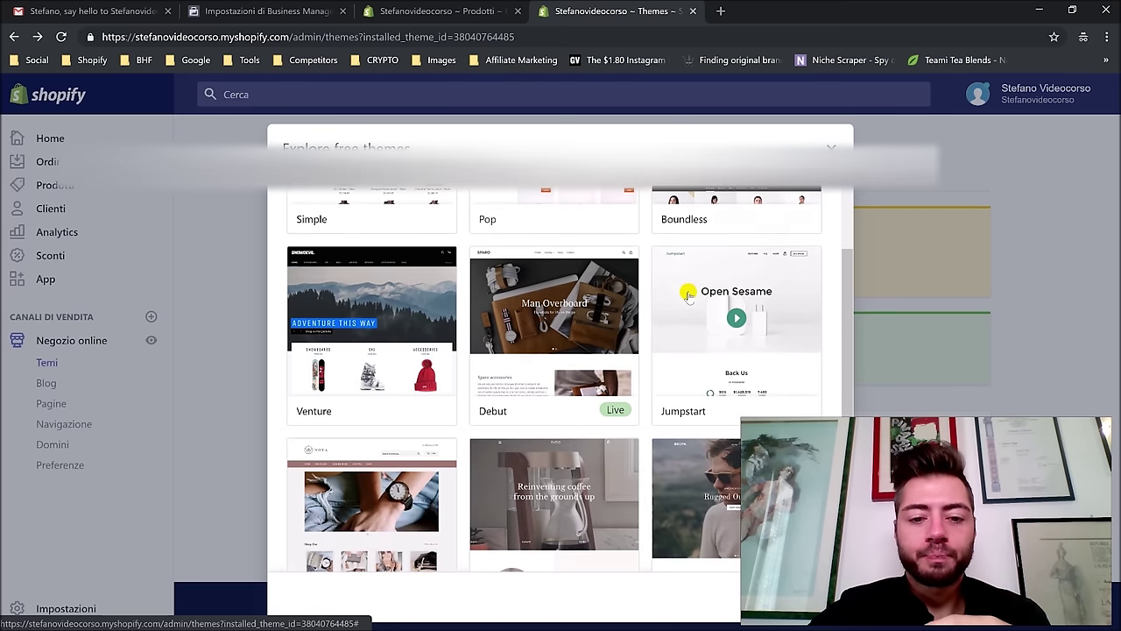
{"action": "scroll", "coordinate": [700, 342], "scroll_direction": "down", "scroll_amount": 2}
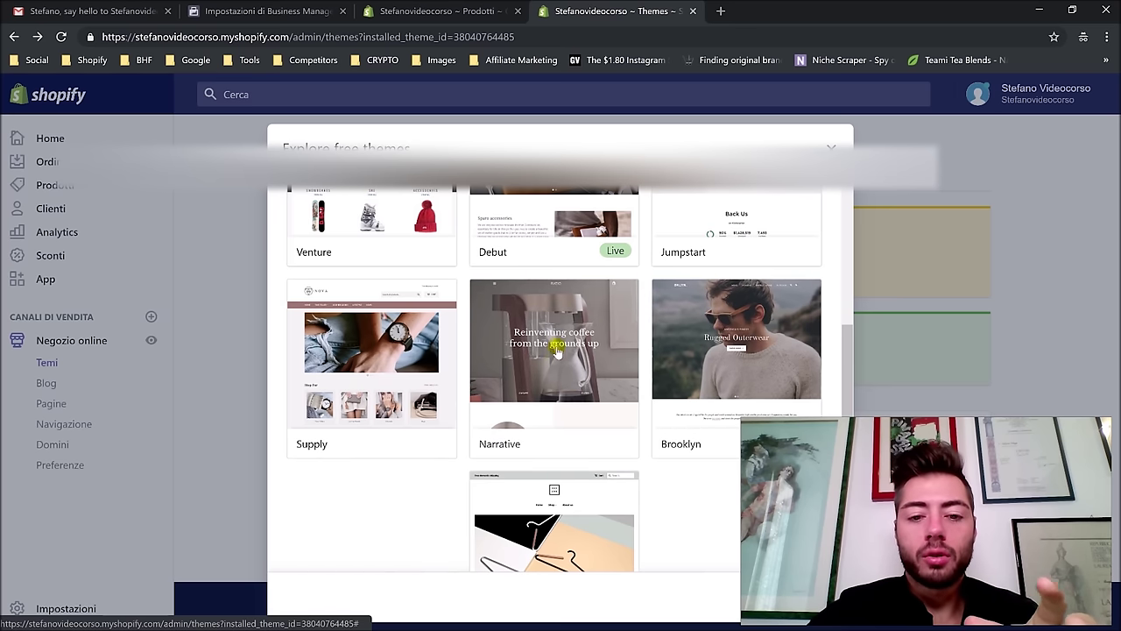
{"action": "scroll", "coordinate": [554, 345], "scroll_direction": "up", "scroll_amount": 3}
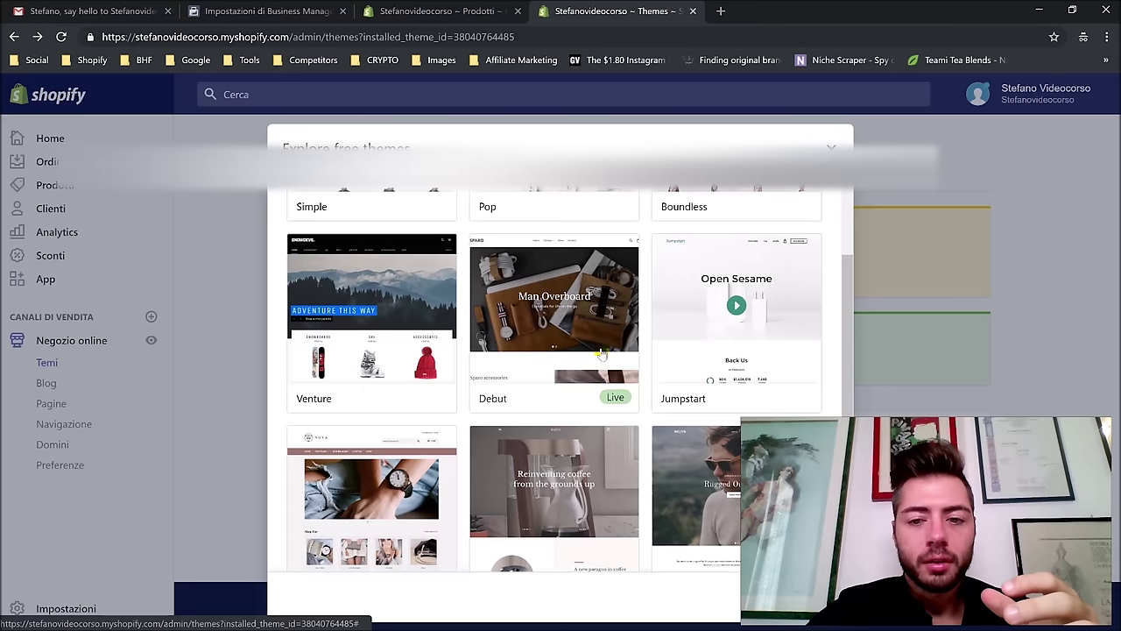
{"action": "scroll", "coordinate": [543, 324], "scroll_direction": "down", "scroll_amount": 5}
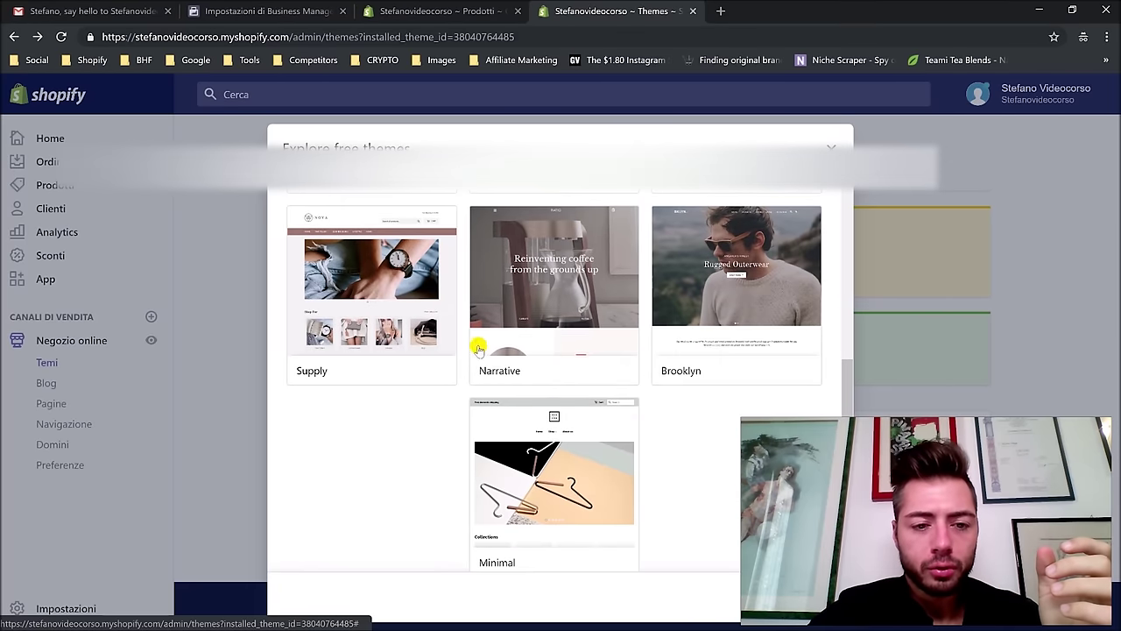
{"action": "scroll", "coordinate": [554, 387], "scroll_direction": "down", "scroll_amount": 1}
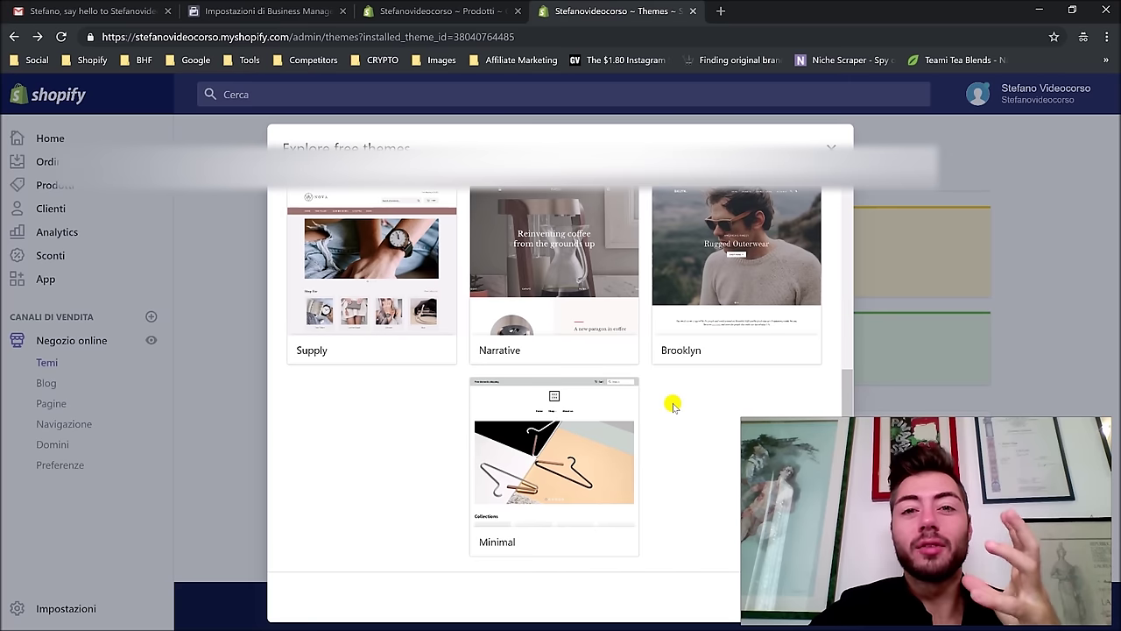
{"action": "scroll", "coordinate": [672, 405], "scroll_direction": "up", "scroll_amount": 2}
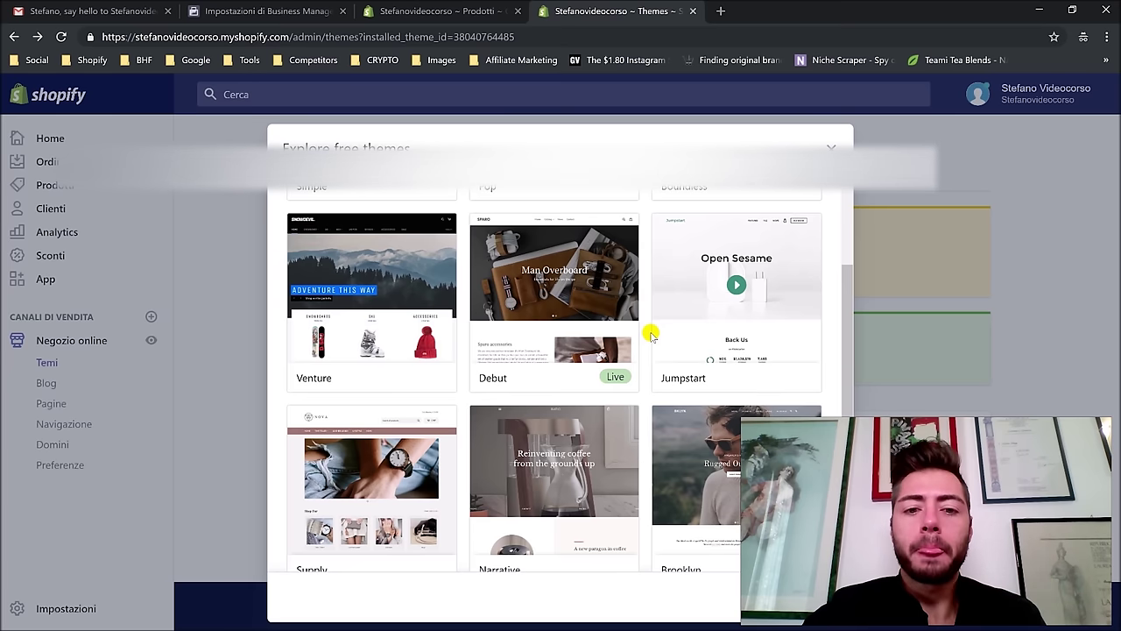
{"action": "scroll", "coordinate": [680, 344], "scroll_direction": "up", "scroll_amount": 2}
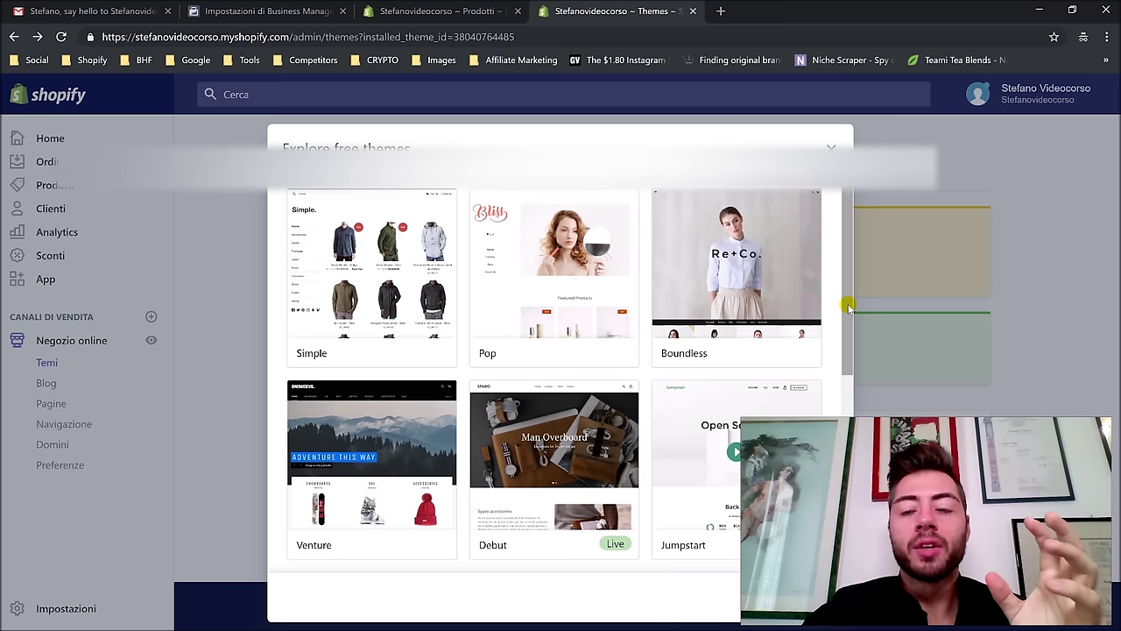
{"action": "left_click_drag", "start_coordinate": [847, 309], "coordinate": [854, 328]}
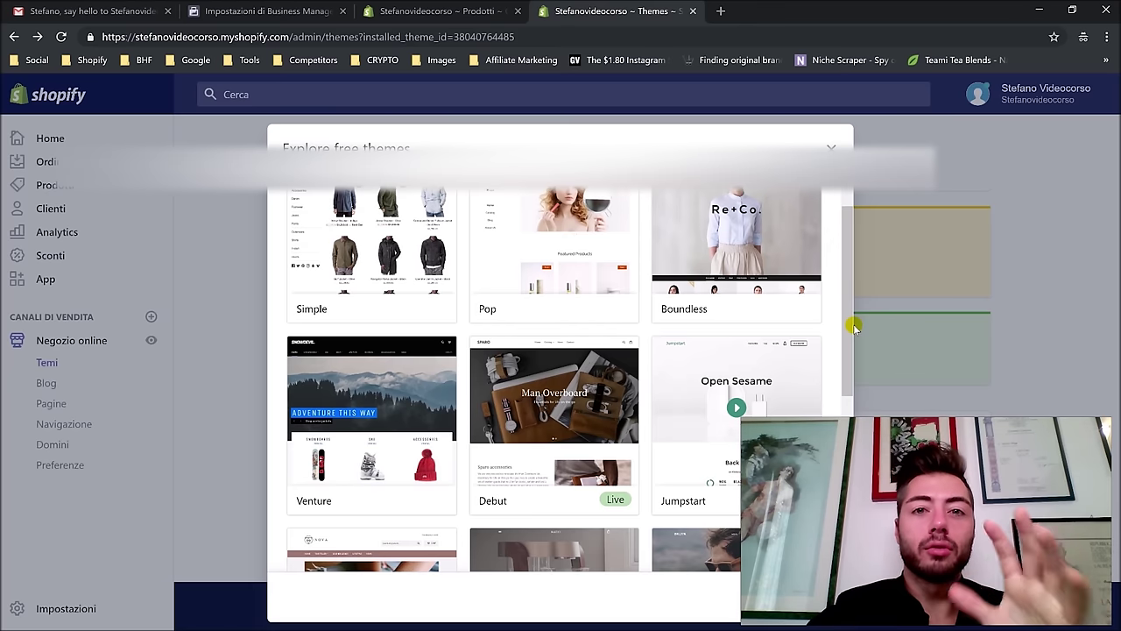
{"action": "scroll", "coordinate": [816, 289], "scroll_direction": "down", "scroll_amount": 2}
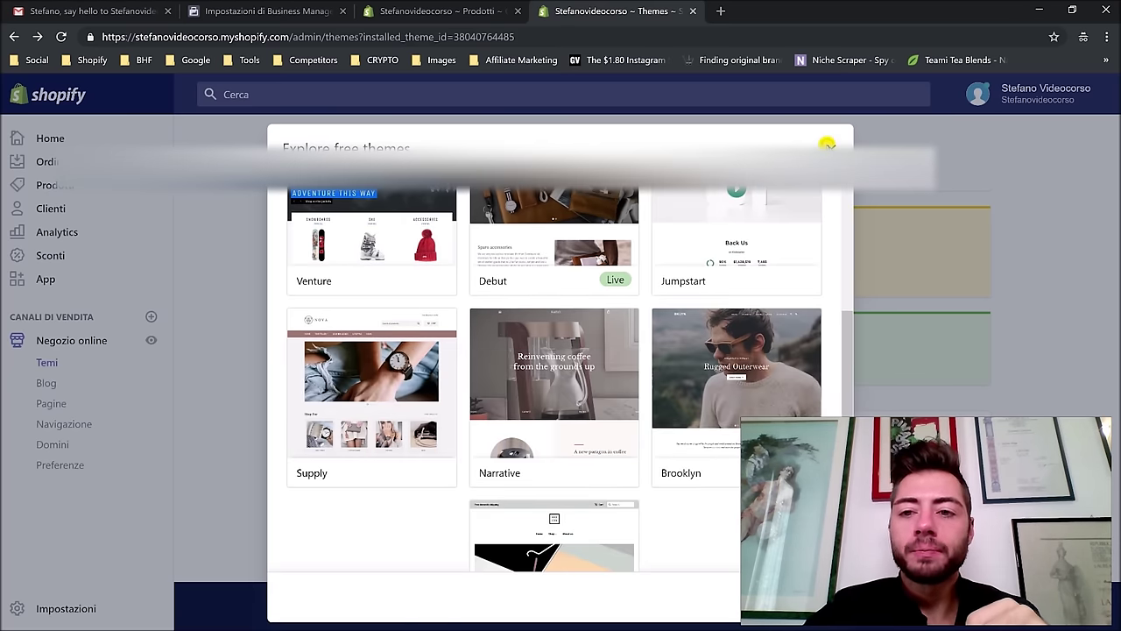
{"action": "left_click", "coordinate": [828, 144]}
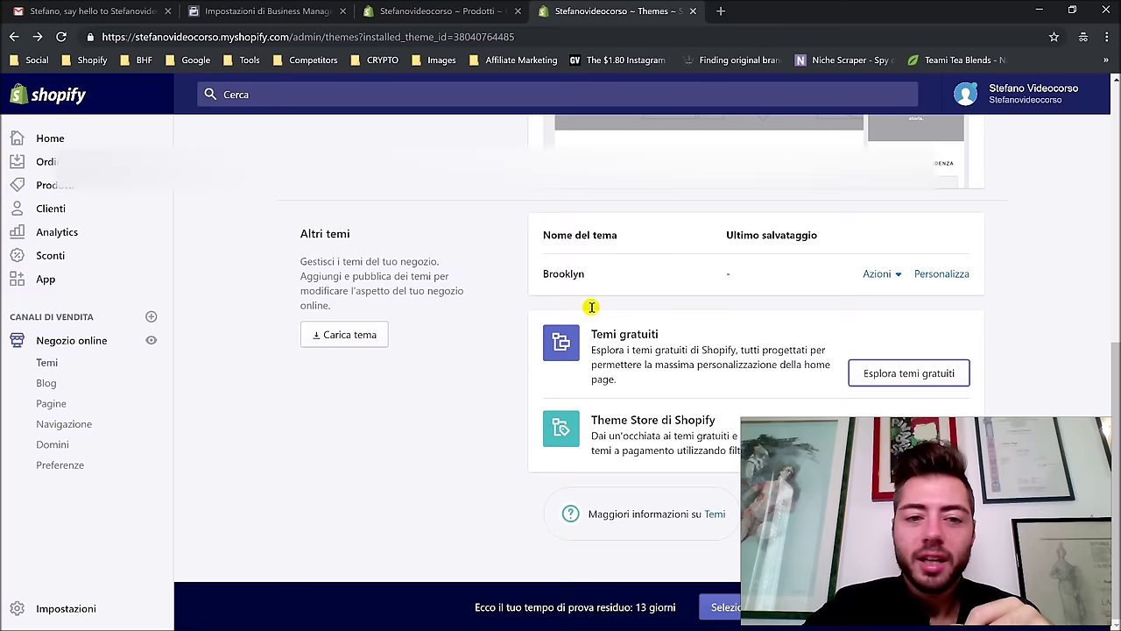
Step: Open the online store's blog section and review the area for writing blog articles
{"action": "scroll", "coordinate": [590, 306], "scroll_direction": "up", "scroll_amount": 3}
{"action": "left_click", "coordinate": [45, 385]}
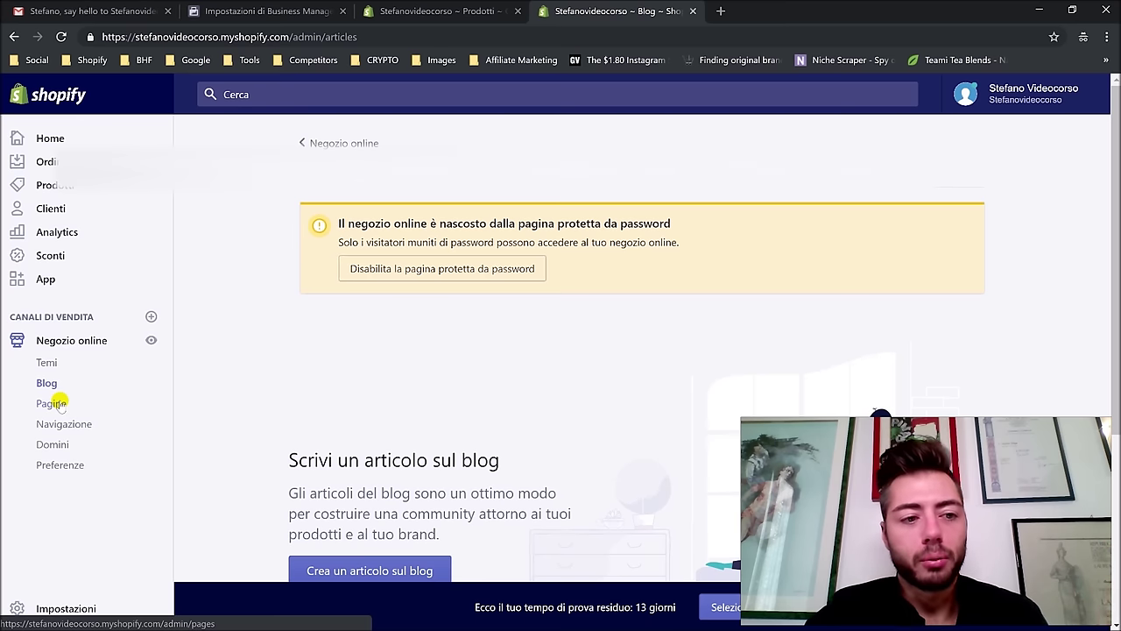
{"action": "scroll", "coordinate": [457, 314], "scroll_direction": "down", "scroll_amount": 1}
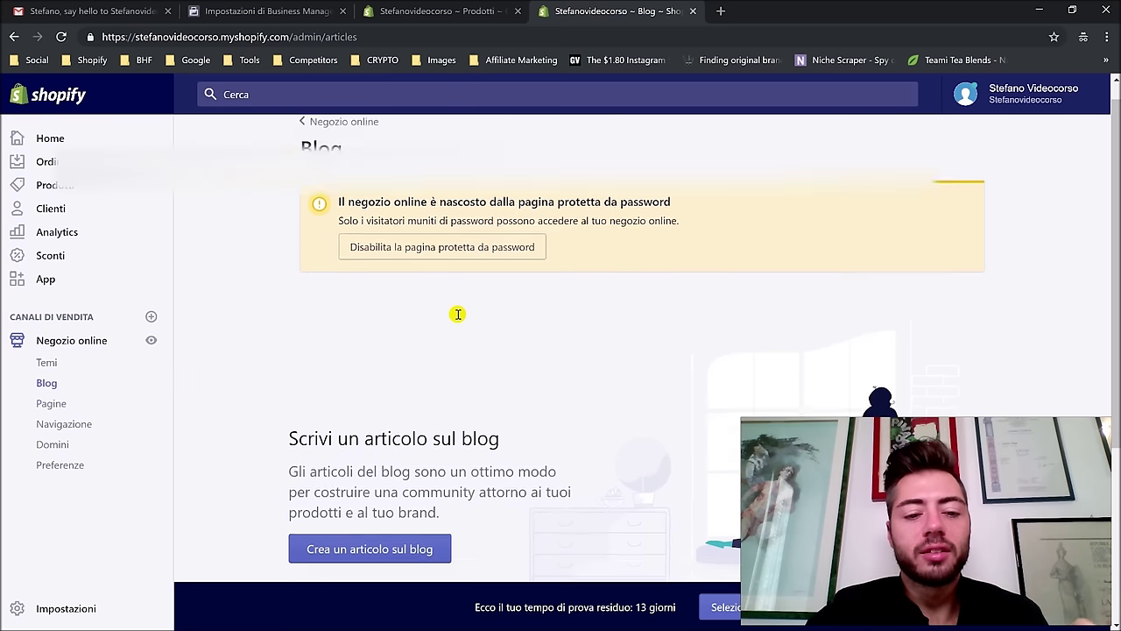
{"action": "scroll", "coordinate": [457, 313], "scroll_direction": "down", "scroll_amount": 2}
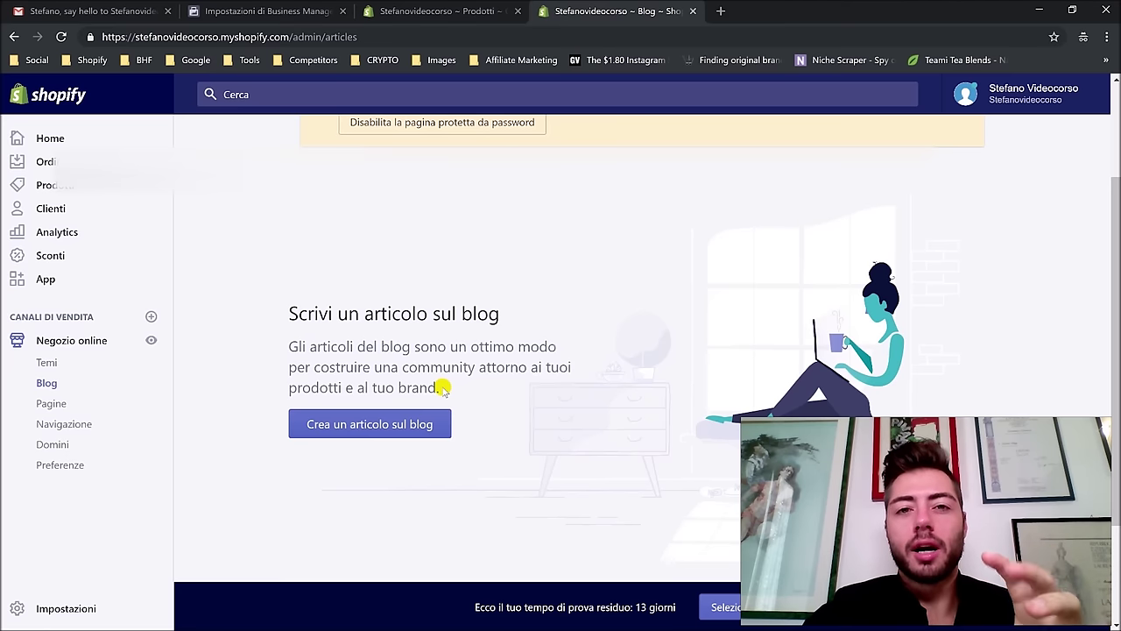
Step: Add a new page to the online store and title it "Chi è" followed by the person's full name
{"action": "left_click", "coordinate": [82, 407]}
{"action": "scroll", "coordinate": [943, 257], "scroll_direction": "up", "scroll_amount": 3}
{"action": "left_click", "coordinate": [955, 170]}
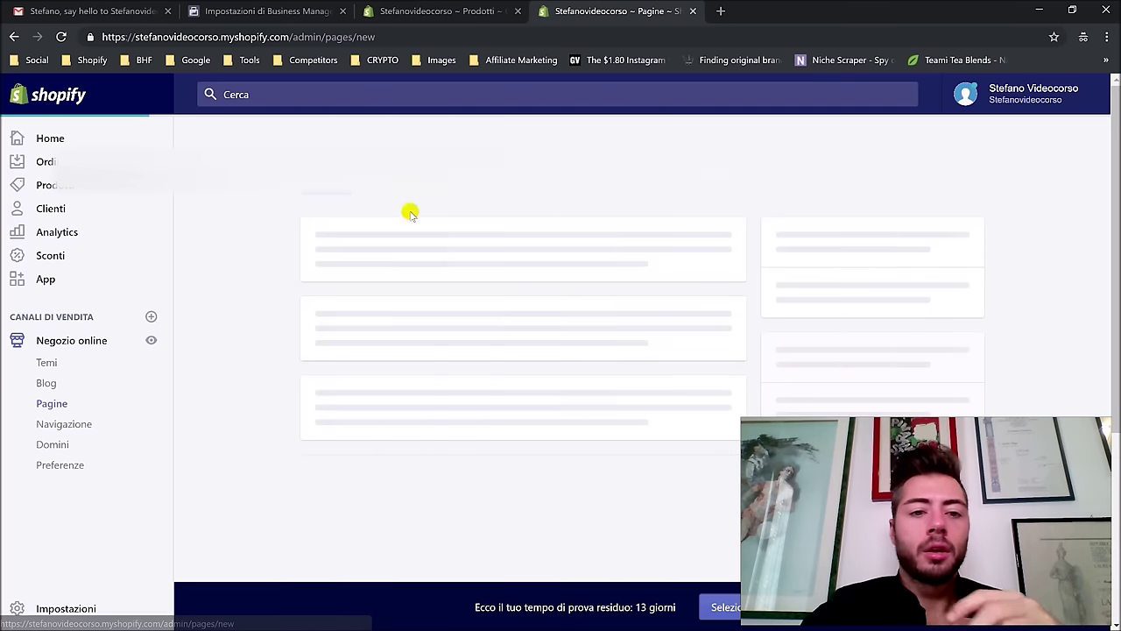
{"action": "left_click", "coordinate": [393, 282]}
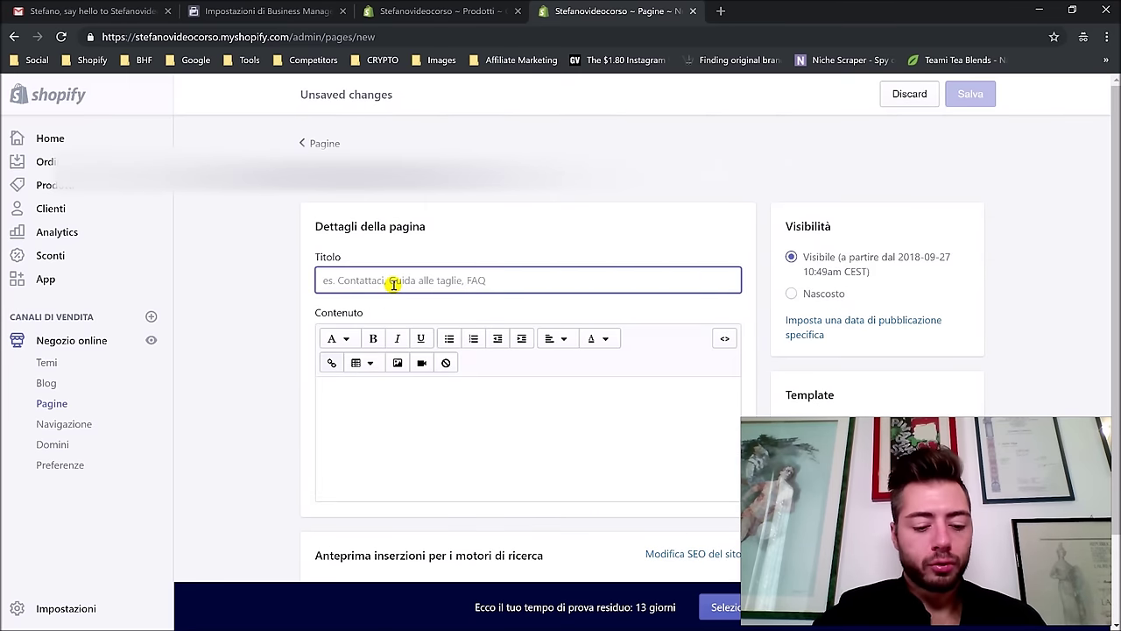
{"action": "type", "text": "S"}
{"action": "key", "text": "BackSpace"}
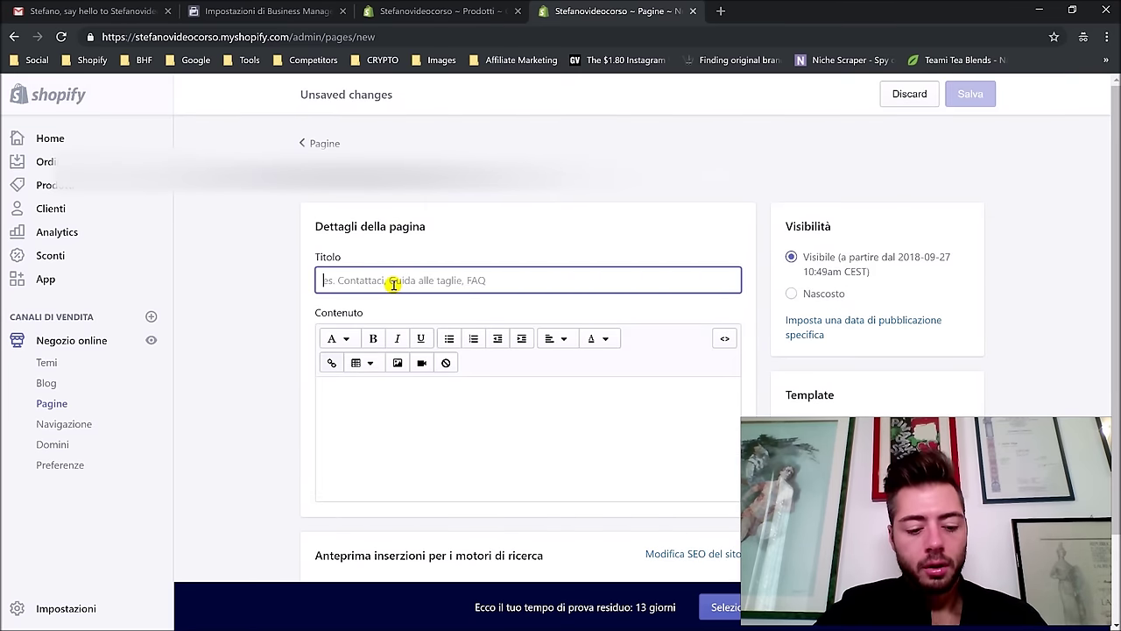
{"action": "type", "text": "Chi è Stefano Montana"}
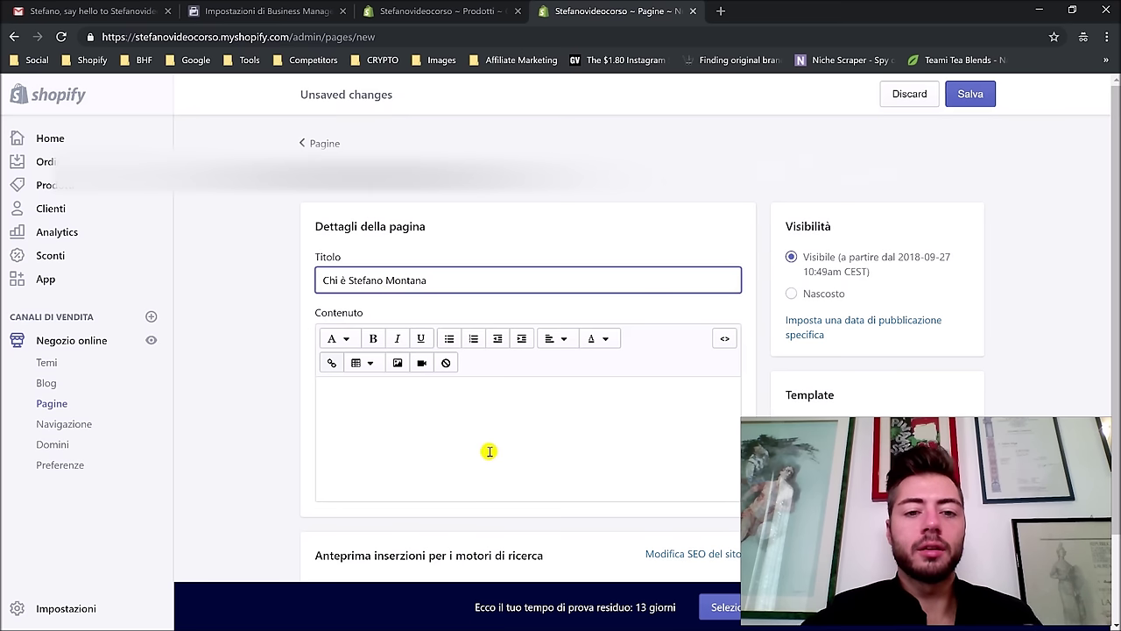
Step: Review the new page's content, search engine listing and template settings, and save the page with empty content
{"action": "left_click", "coordinate": [490, 450]}
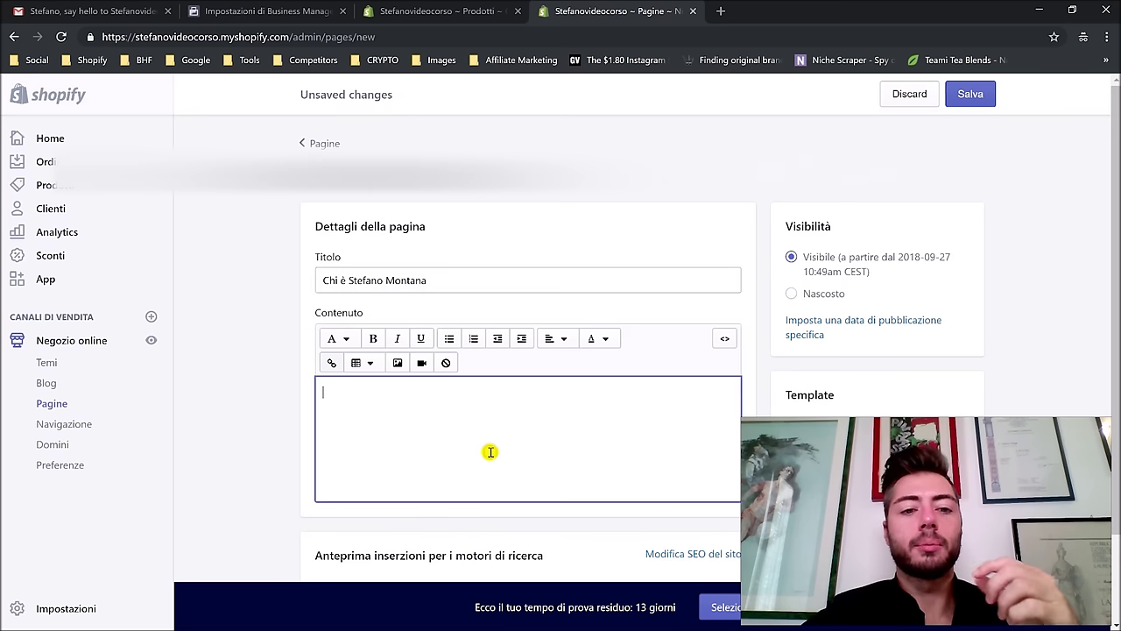
{"action": "scroll", "coordinate": [497, 420], "scroll_direction": "down", "scroll_amount": 2}
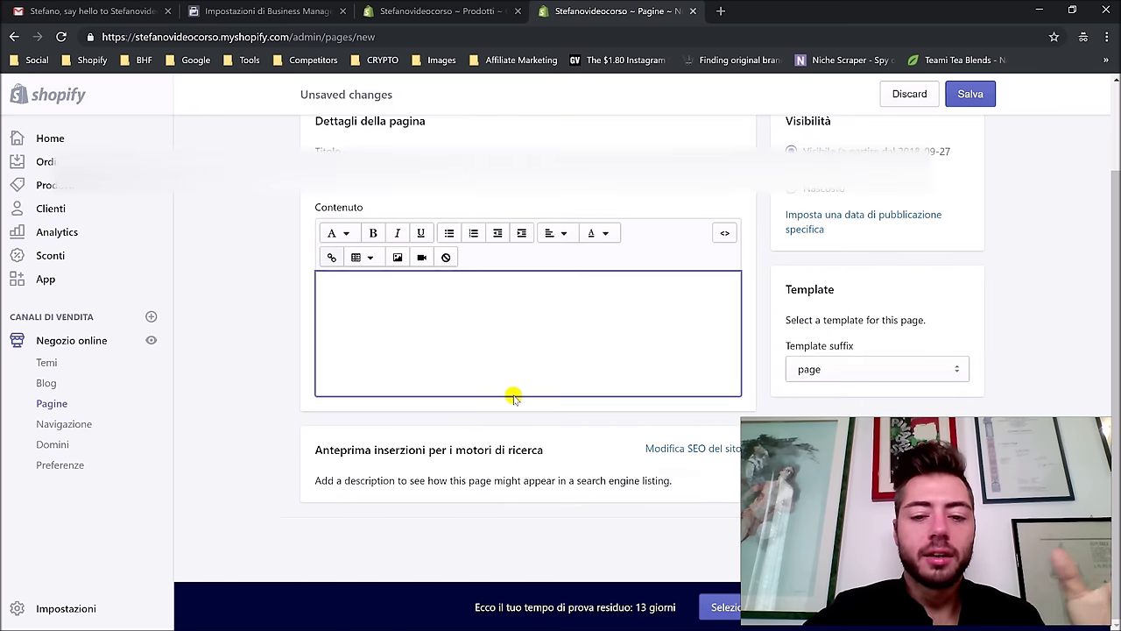
{"action": "left_click", "coordinate": [526, 312]}
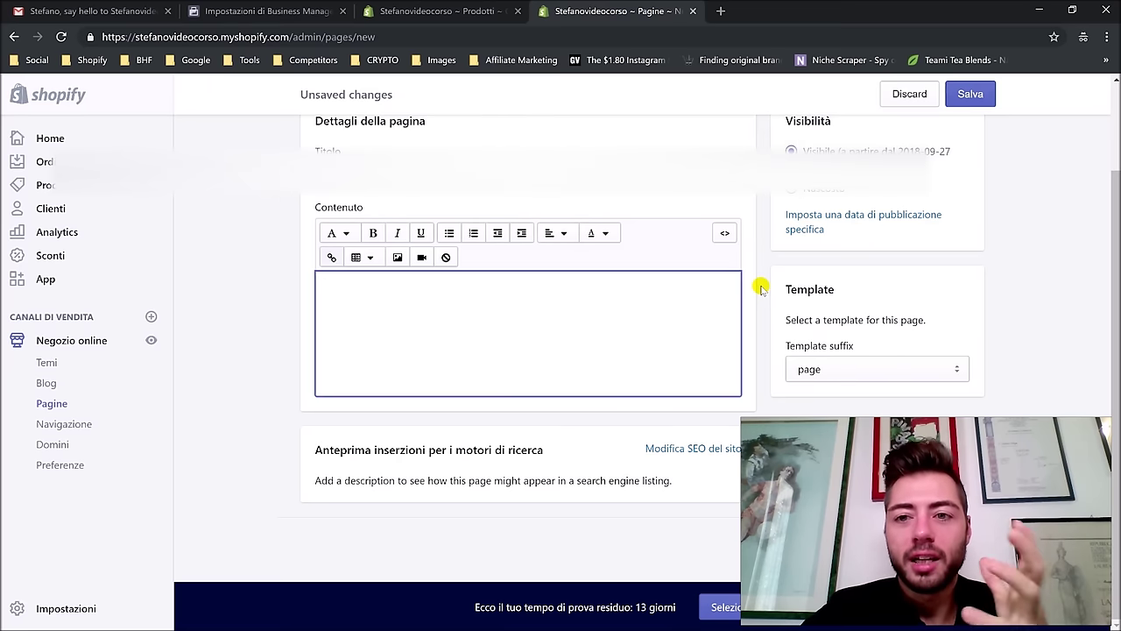
{"action": "scroll", "coordinate": [760, 282], "scroll_direction": "up", "scroll_amount": 2}
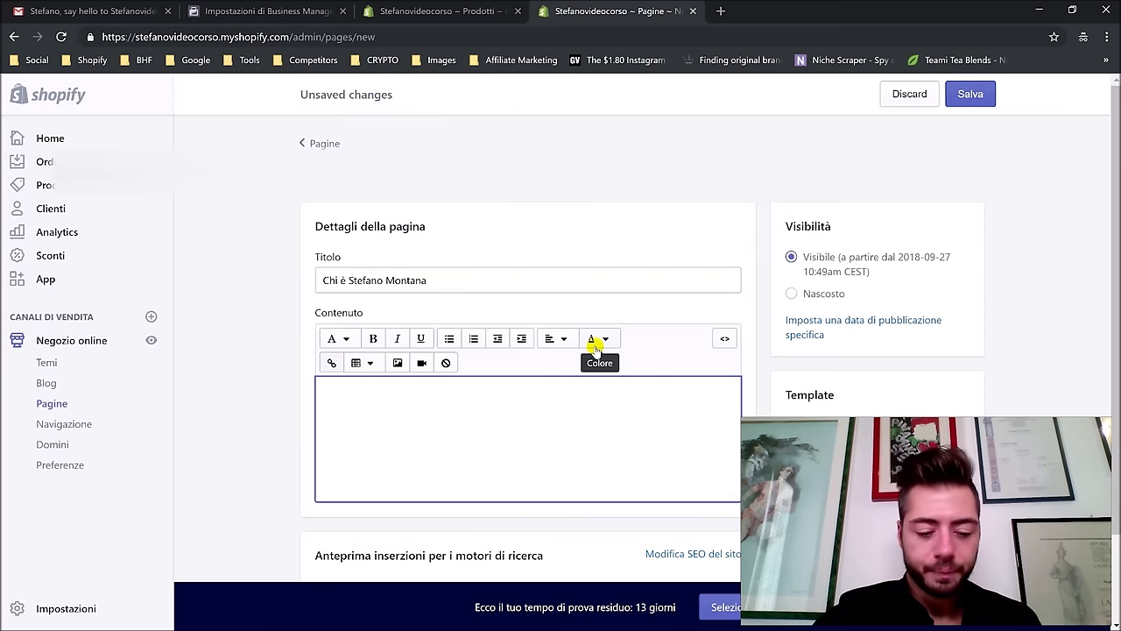
{"action": "key", "text": "ctrl+s"}
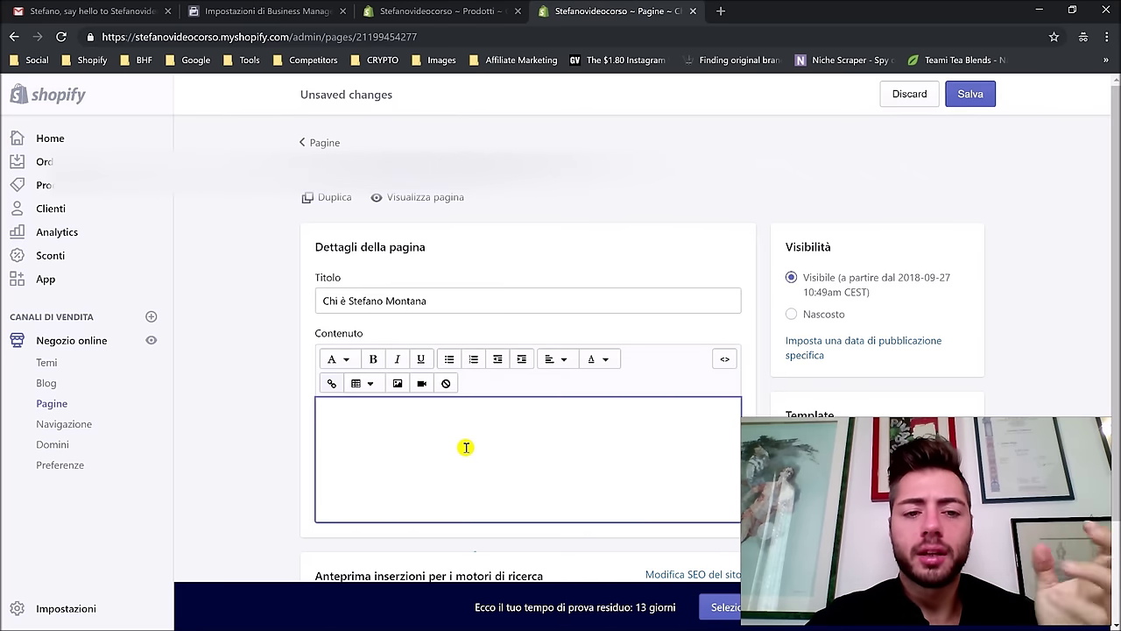
Step: Enter "Il miglior marketer del mondo è" followed by the person's full name as the page content, save it and return to the page list
{"action": "type", "text": "Il miglior ma"}
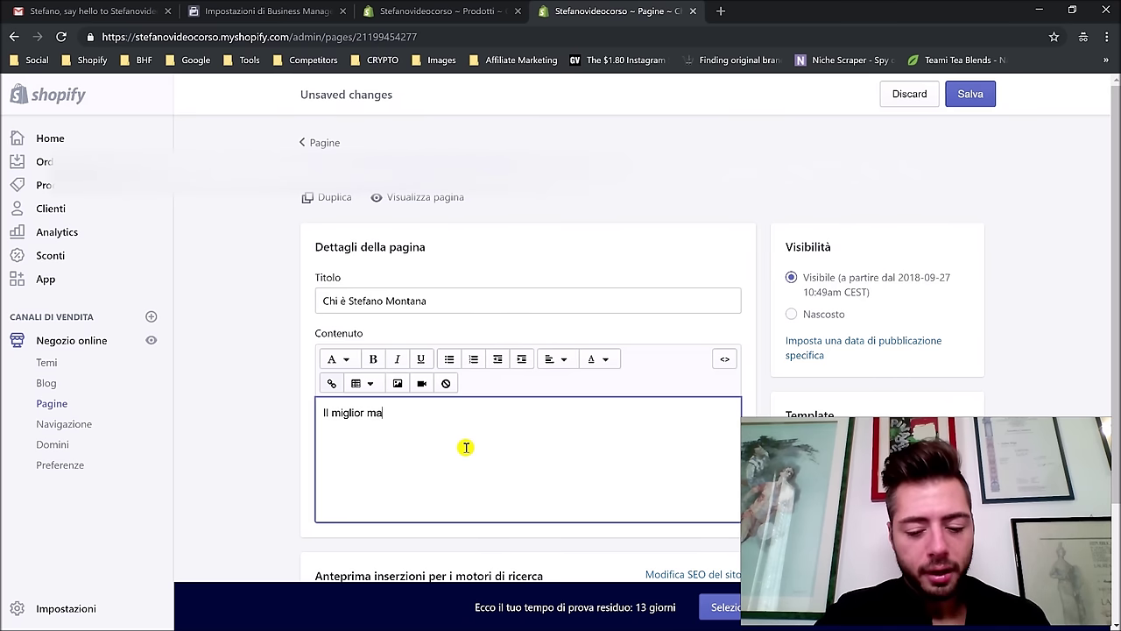
{"action": "type", "text": "rketer del mo"}
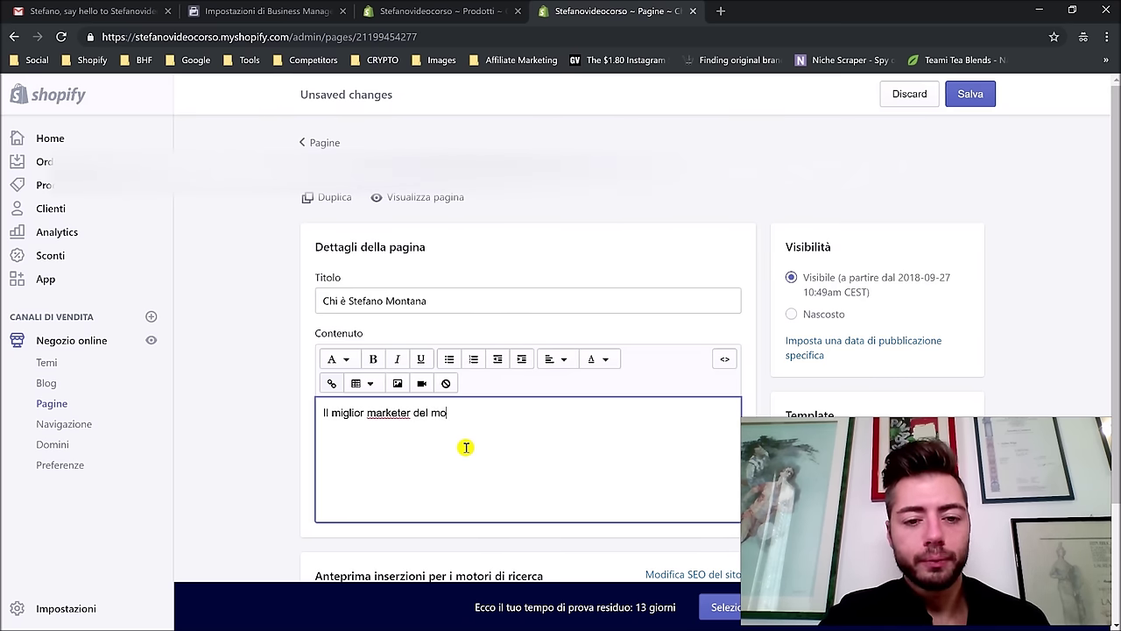
{"action": "type", "text": "ndo è Ste"}
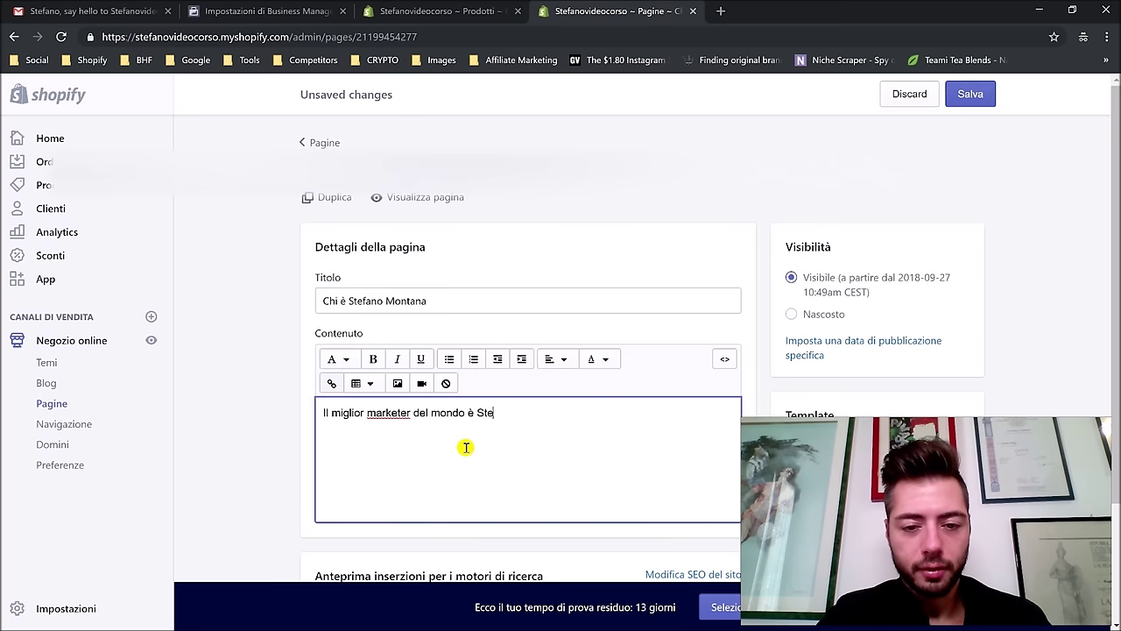
{"action": "type", "text": "fano Montana."}
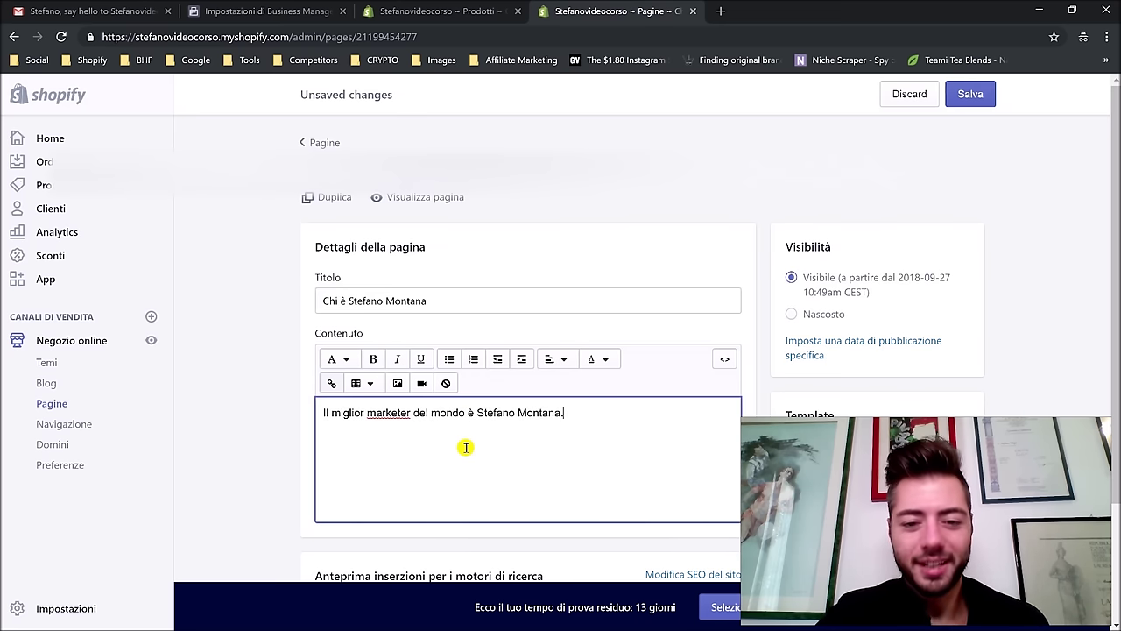
{"action": "key", "text": "ctrl+s"}
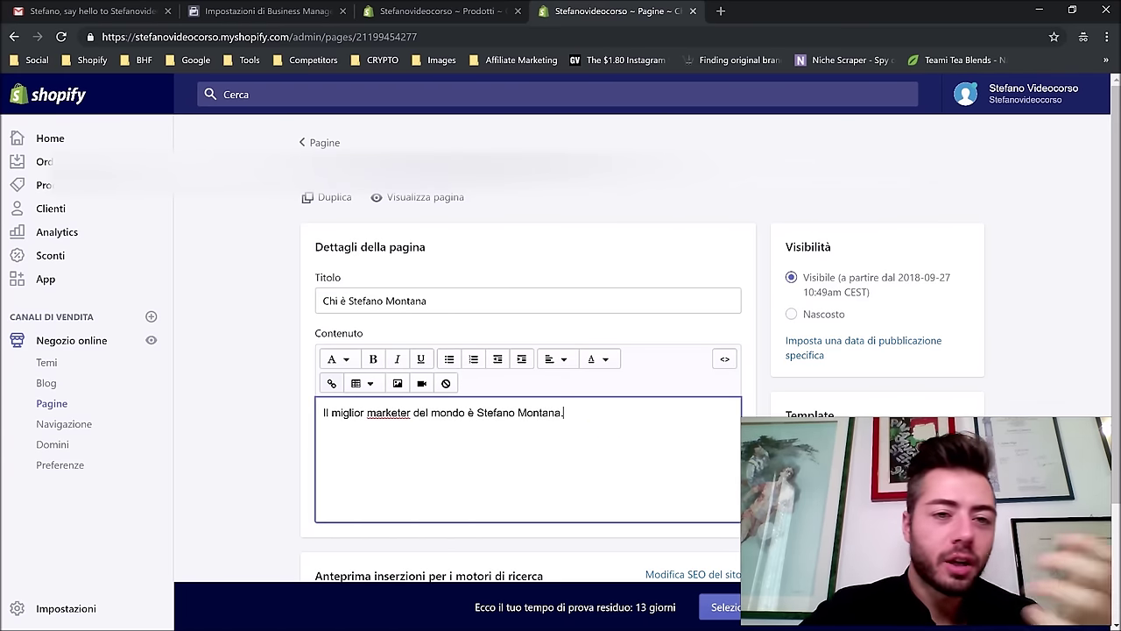
{"action": "left_click", "coordinate": [304, 139]}
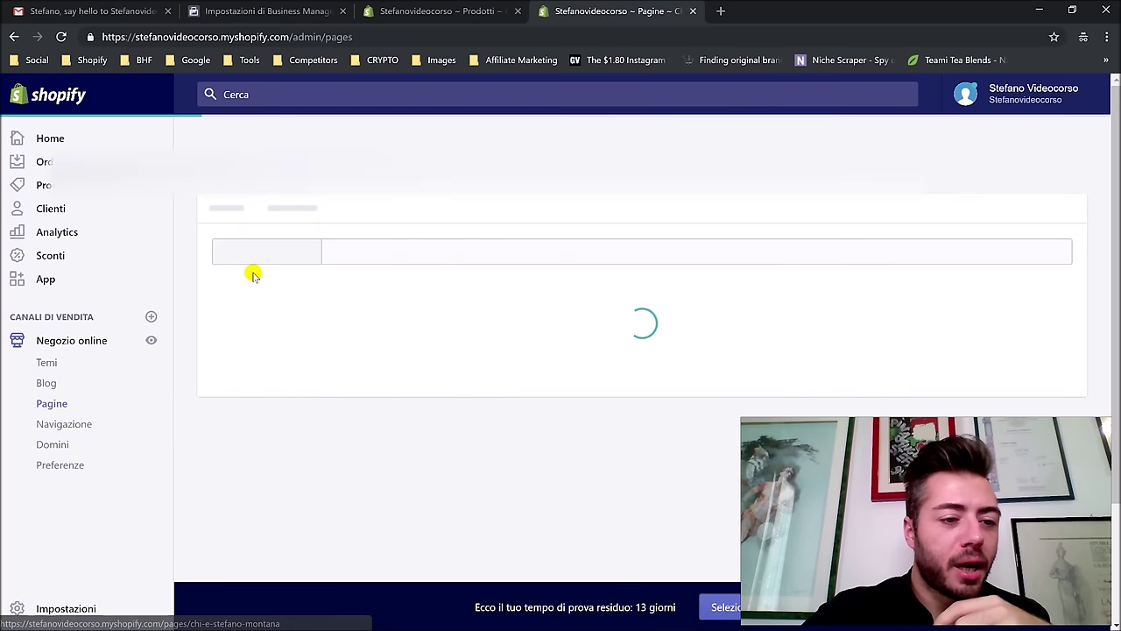
{"action": "scroll", "coordinate": [40, 463], "scroll_direction": "down", "scroll_amount": 1}
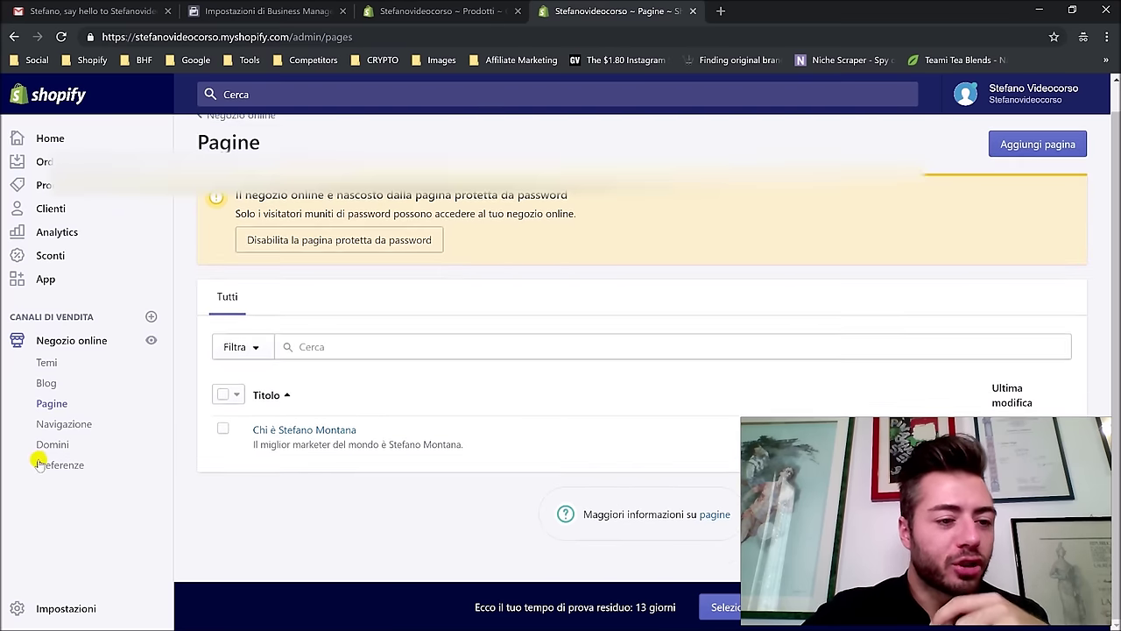
Step: Add a menu item linking to the "Chi è" page to the store's Menu principale and save the menu
{"action": "left_click", "coordinate": [59, 425]}
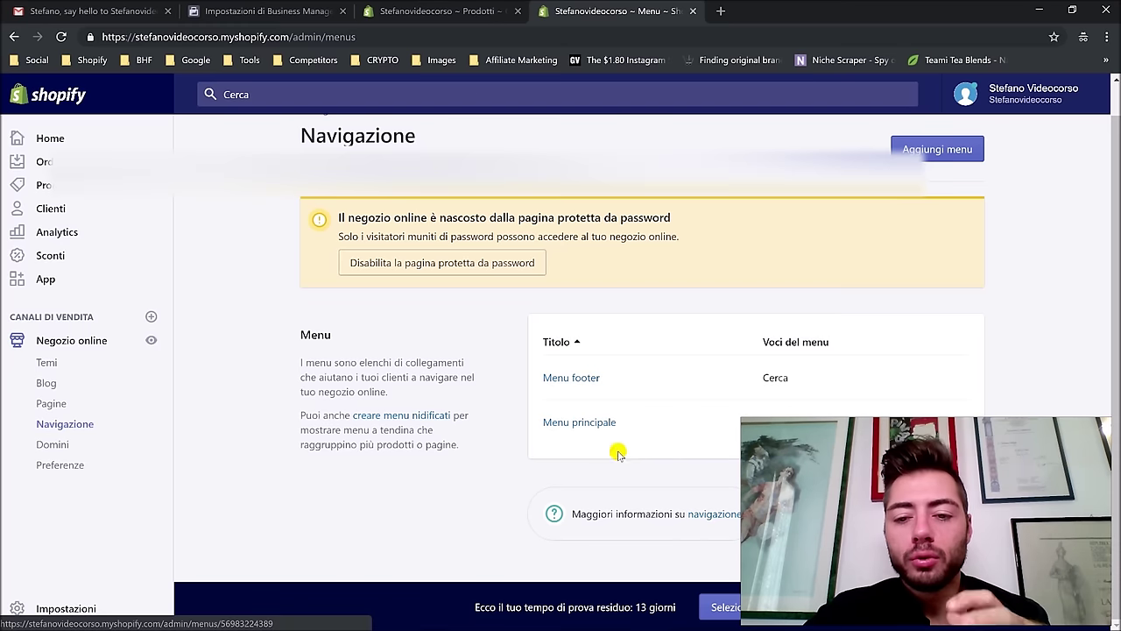
{"action": "left_click", "coordinate": [581, 422]}
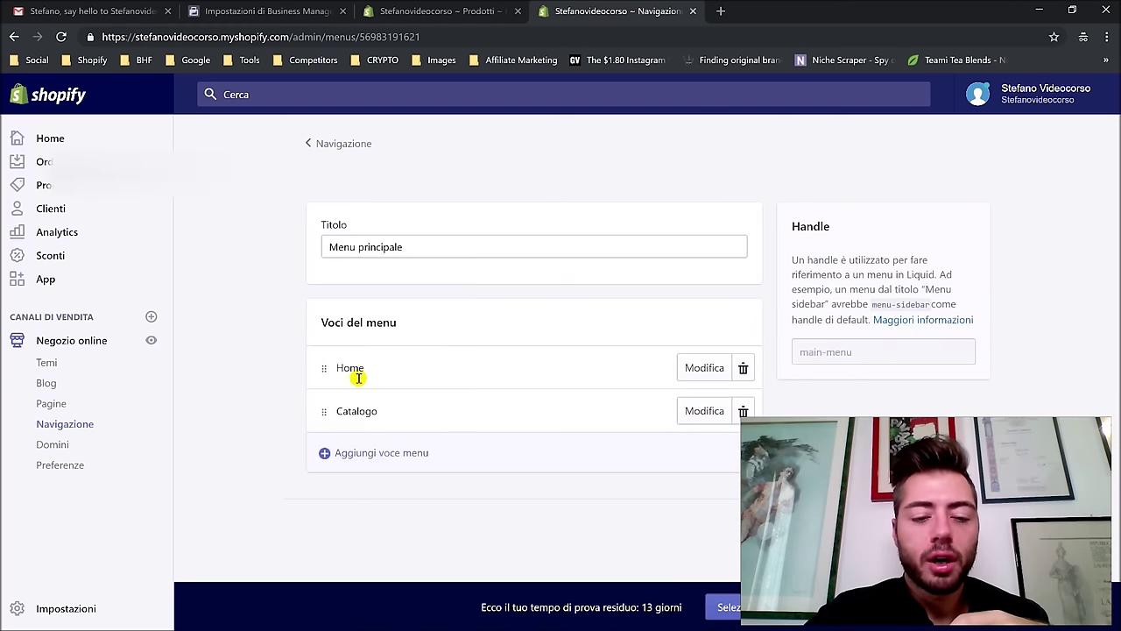
{"action": "left_click", "coordinate": [369, 454]}
{"action": "left_click", "coordinate": [452, 408]}
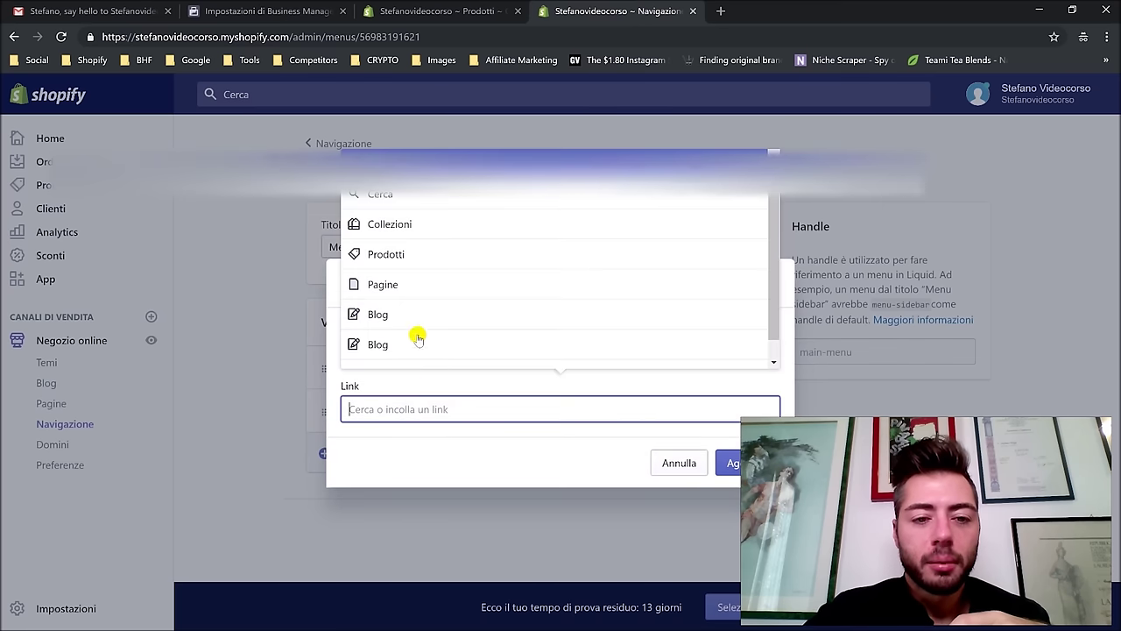
{"action": "scroll", "coordinate": [425, 260], "scroll_direction": "down", "scroll_amount": 1}
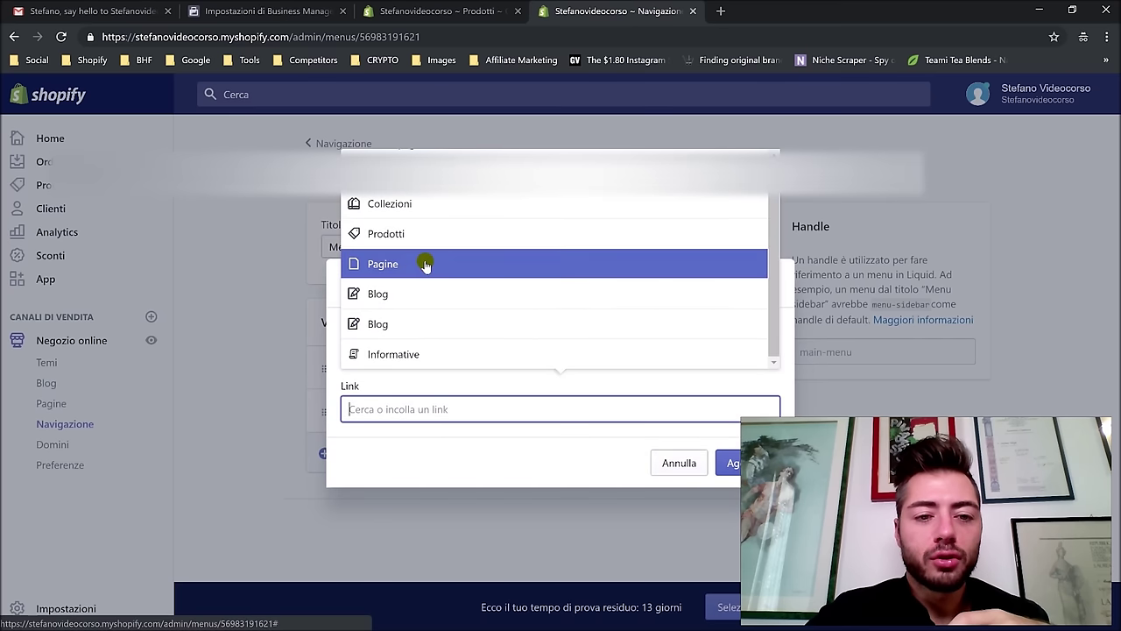
{"action": "left_click", "coordinate": [415, 260]}
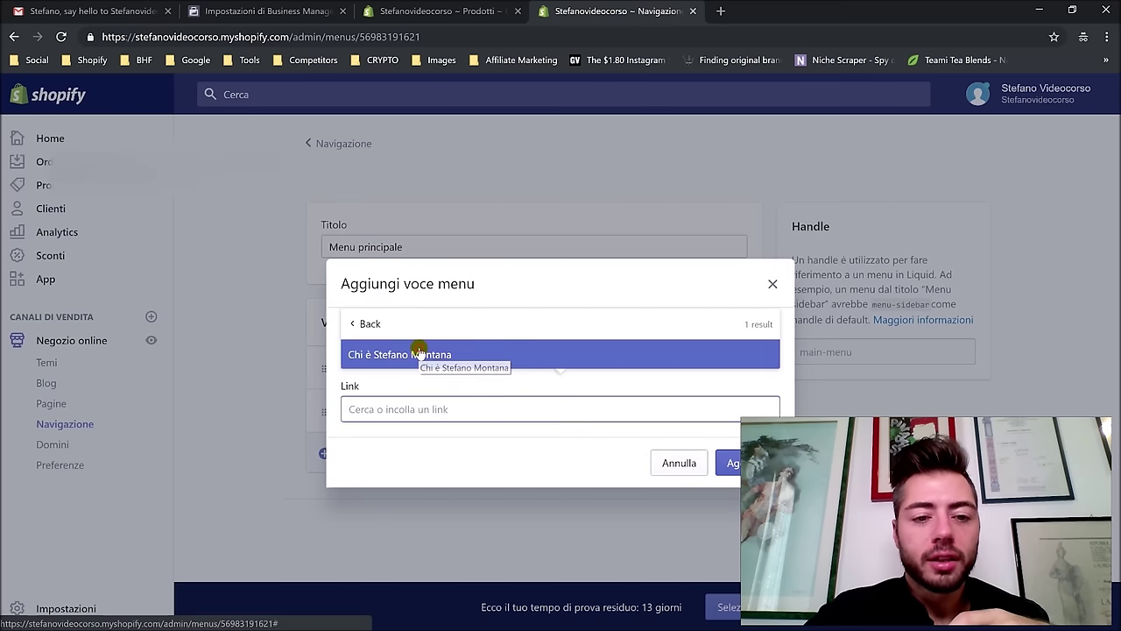
{"action": "left_click", "coordinate": [419, 354]}
{"action": "left_click", "coordinate": [729, 464]}
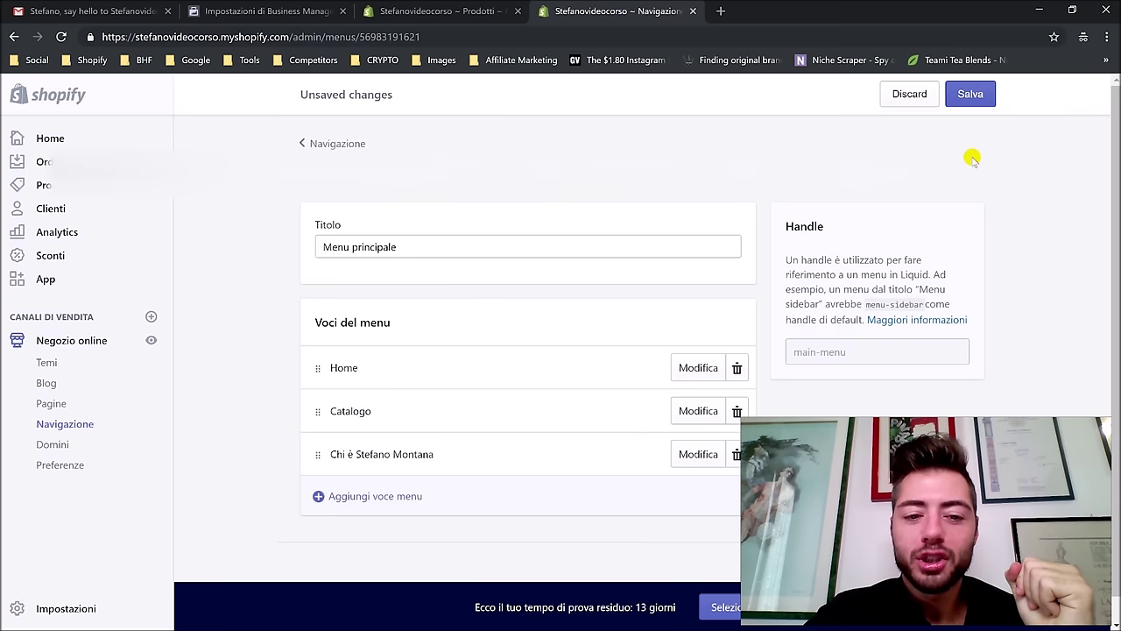
{"action": "left_click", "coordinate": [972, 98]}
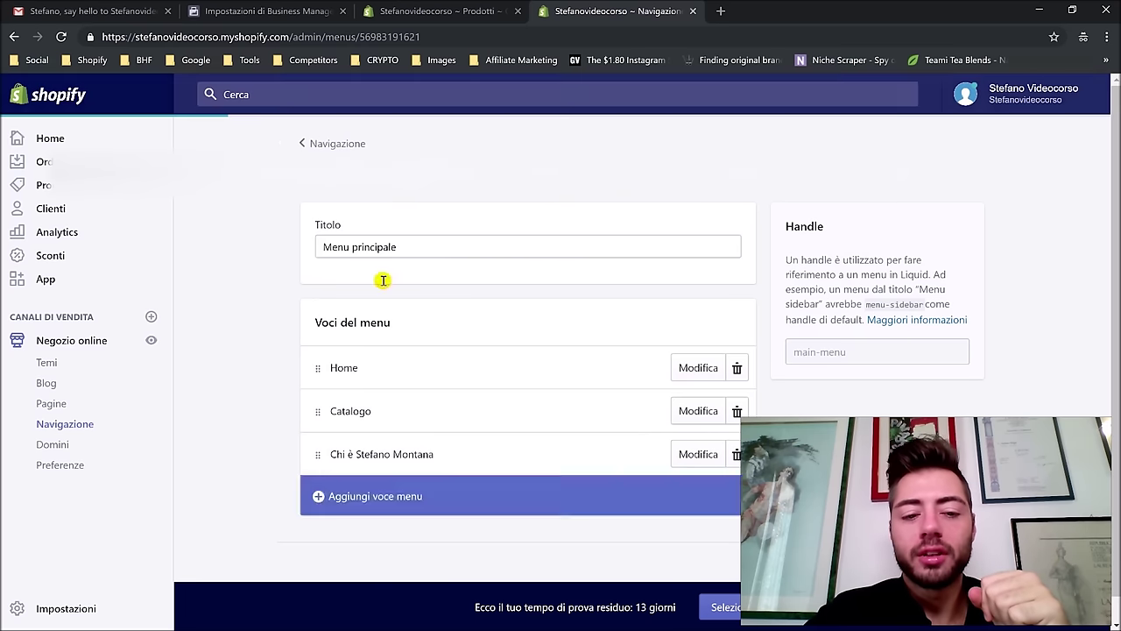
Step: View the live storefront, check the "Chi è" page through its link in the main navigation, and return to the home page
{"action": "right_click", "coordinate": [77, 344]}
{"action": "key", "text": "Escape"}
{"action": "left_click", "coordinate": [151, 342]}
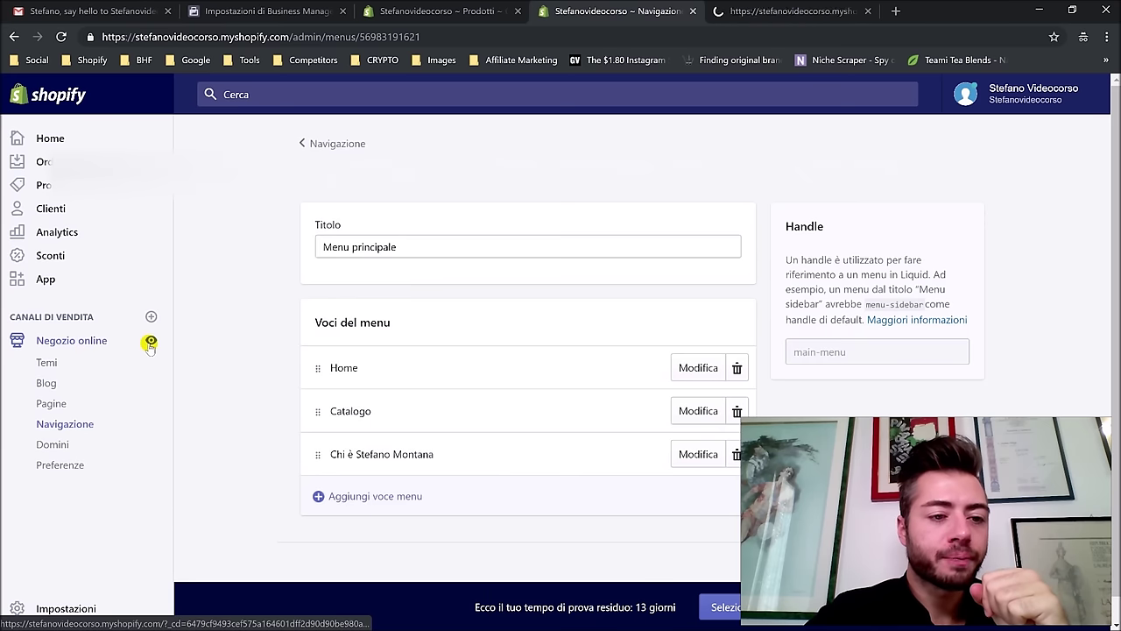
{"action": "left_click", "coordinate": [151, 342]}
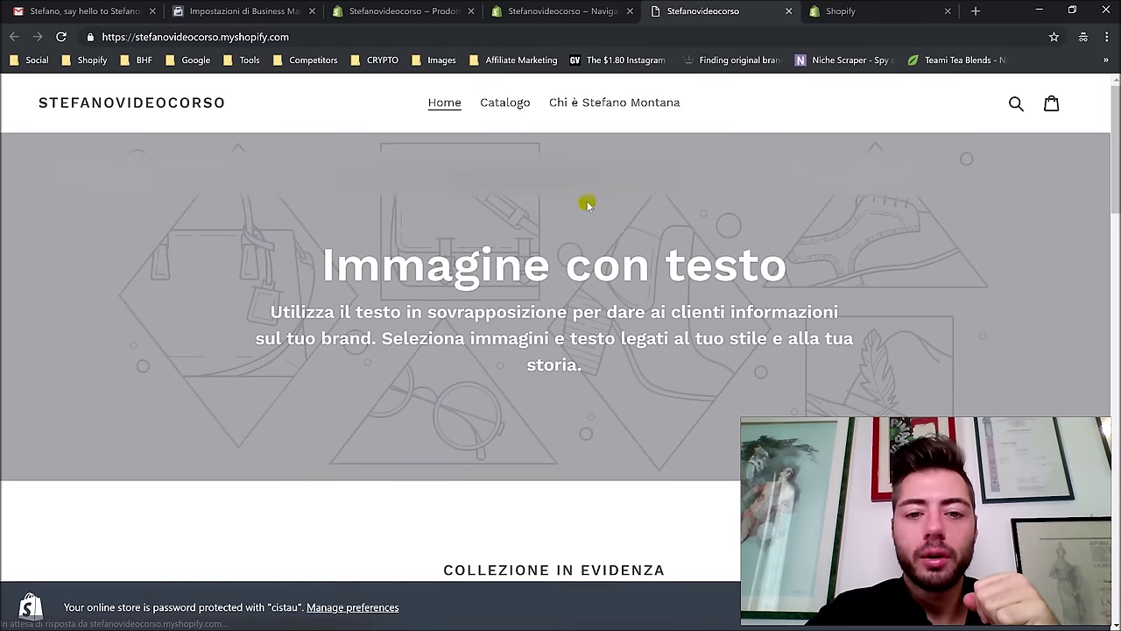
{"action": "scroll", "coordinate": [587, 203], "scroll_direction": "down", "scroll_amount": 3}
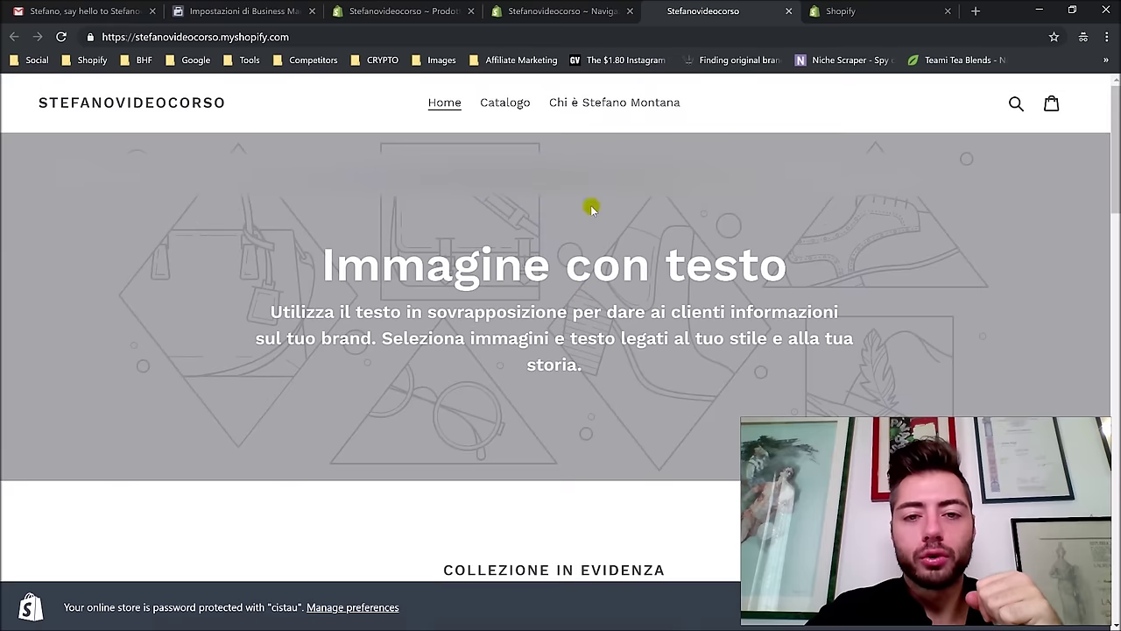
{"action": "left_click", "coordinate": [588, 103]}
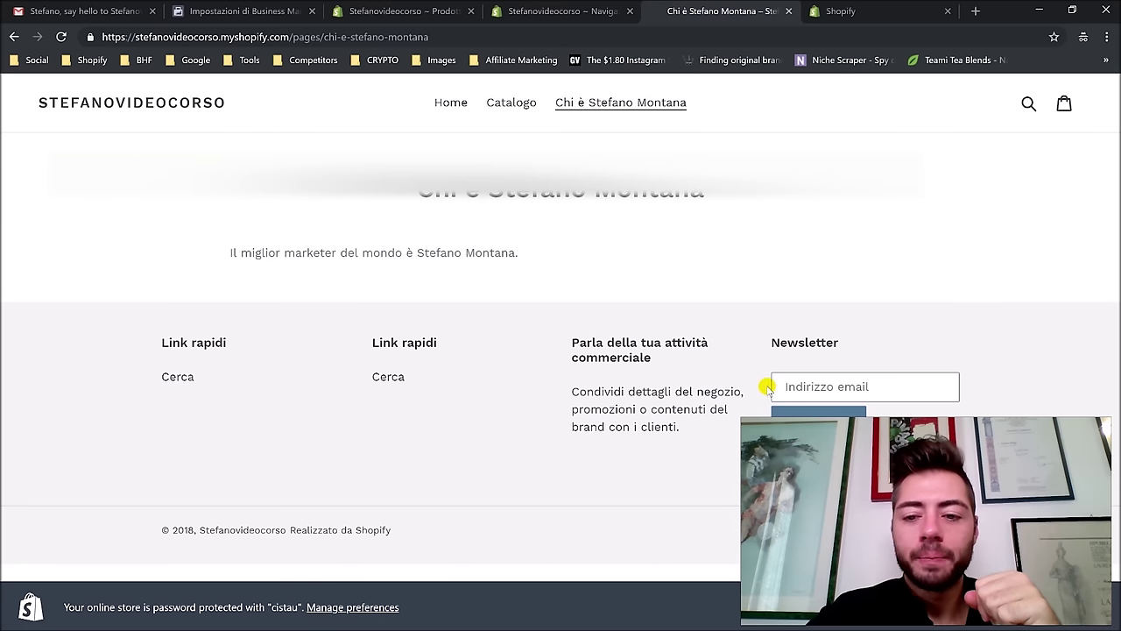
{"action": "left_click", "coordinate": [53, 103]}
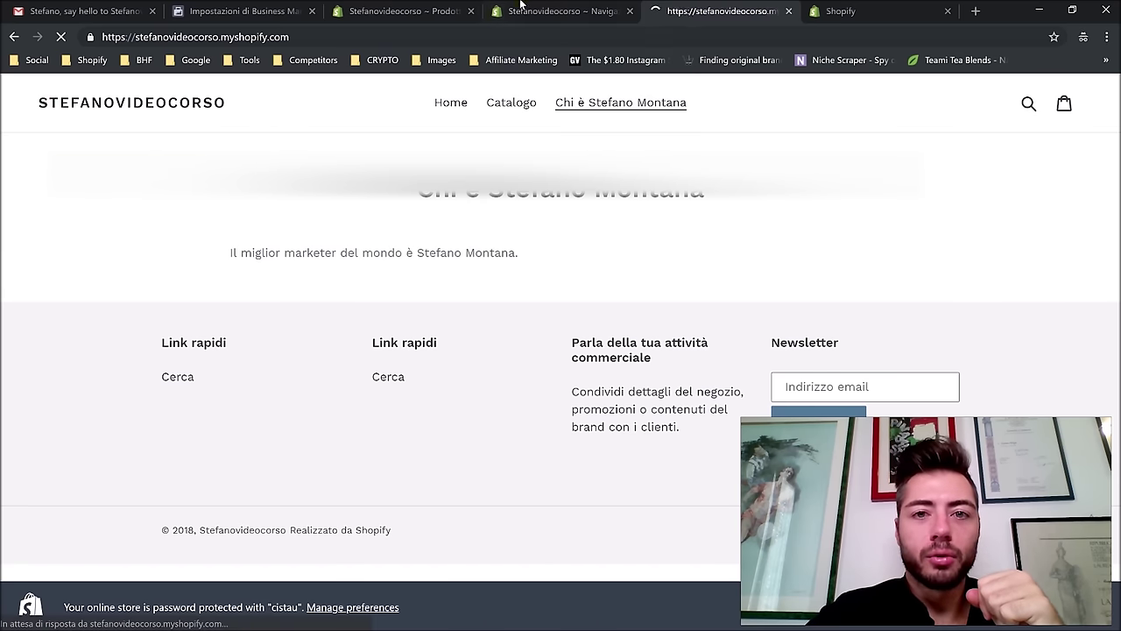
Step: Open the Debut theme's customization editor and examine its general colour settings alongside the home page preview
{"action": "left_click", "coordinate": [827, 7]}
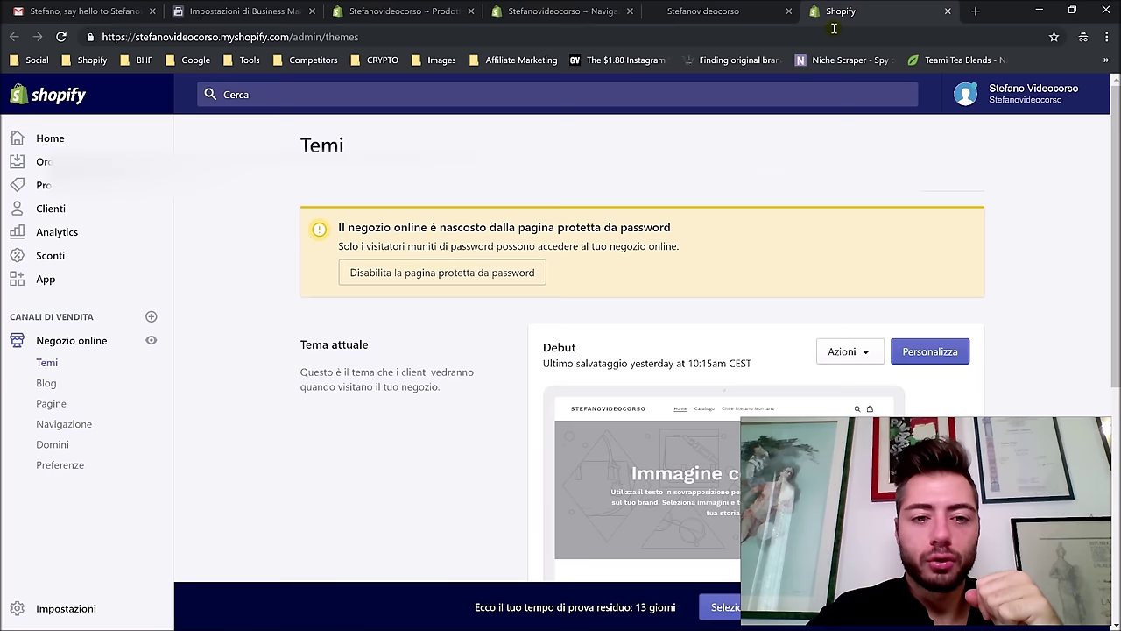
{"action": "left_click", "coordinate": [943, 351]}
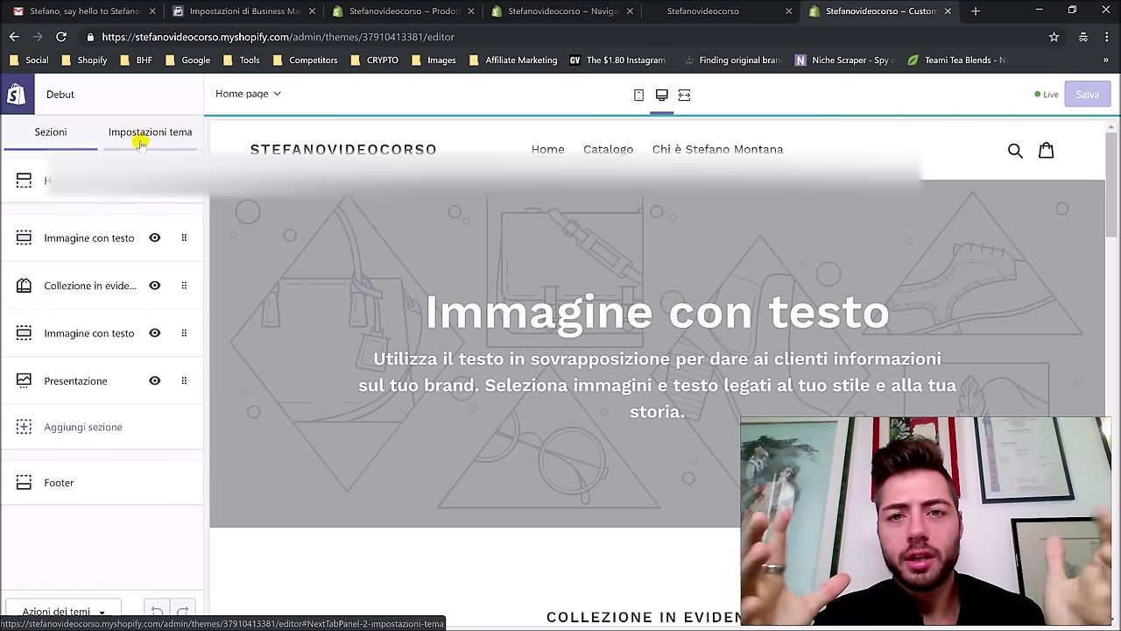
{"action": "left_click", "coordinate": [140, 140]}
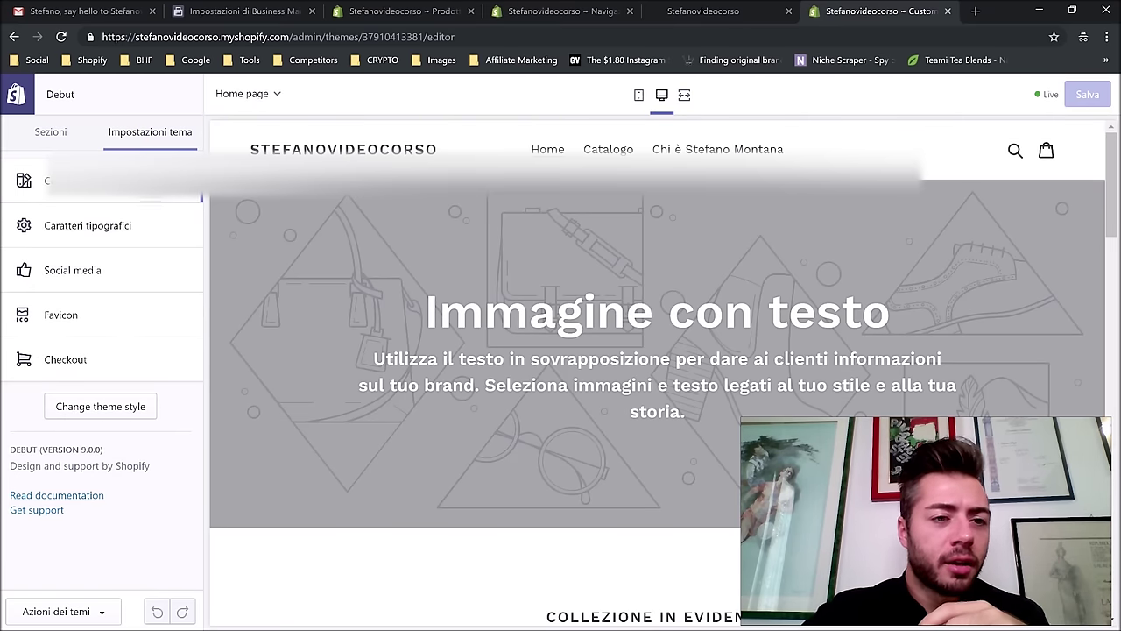
{"action": "left_click", "coordinate": [142, 195]}
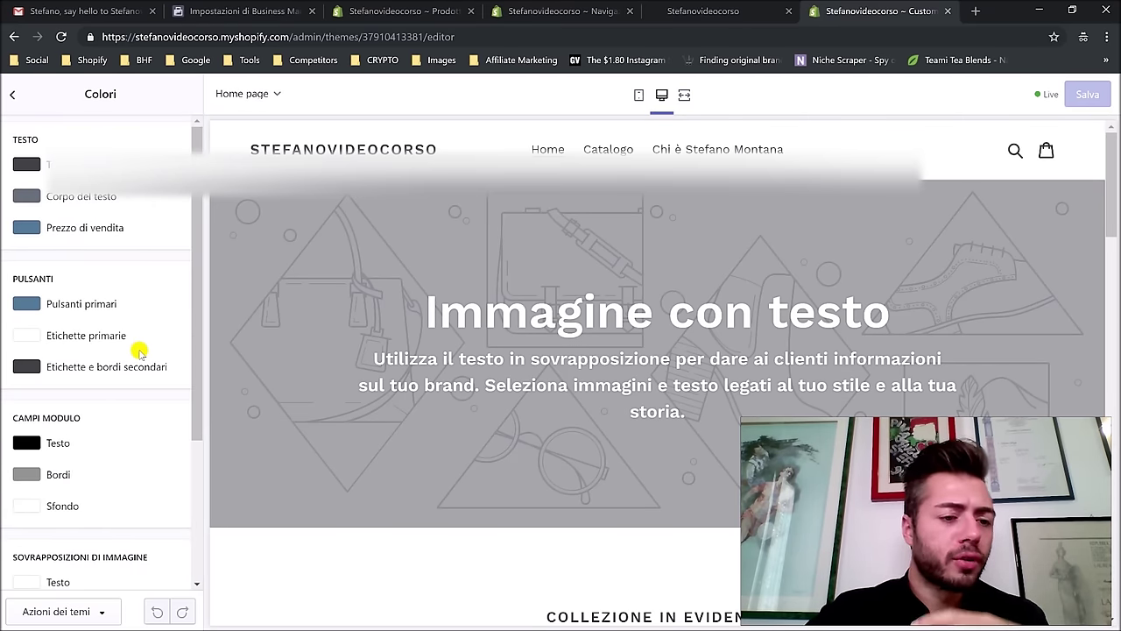
{"action": "scroll", "coordinate": [139, 350], "scroll_direction": "down", "scroll_amount": 3}
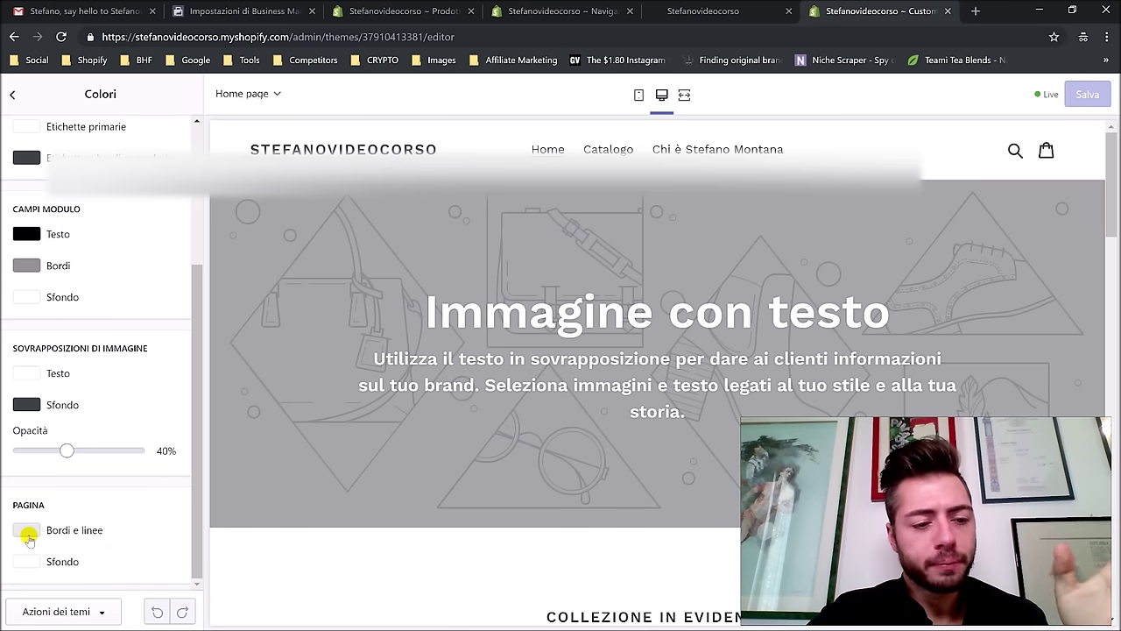
{"action": "scroll", "coordinate": [29, 539], "scroll_direction": "up", "scroll_amount": 3}
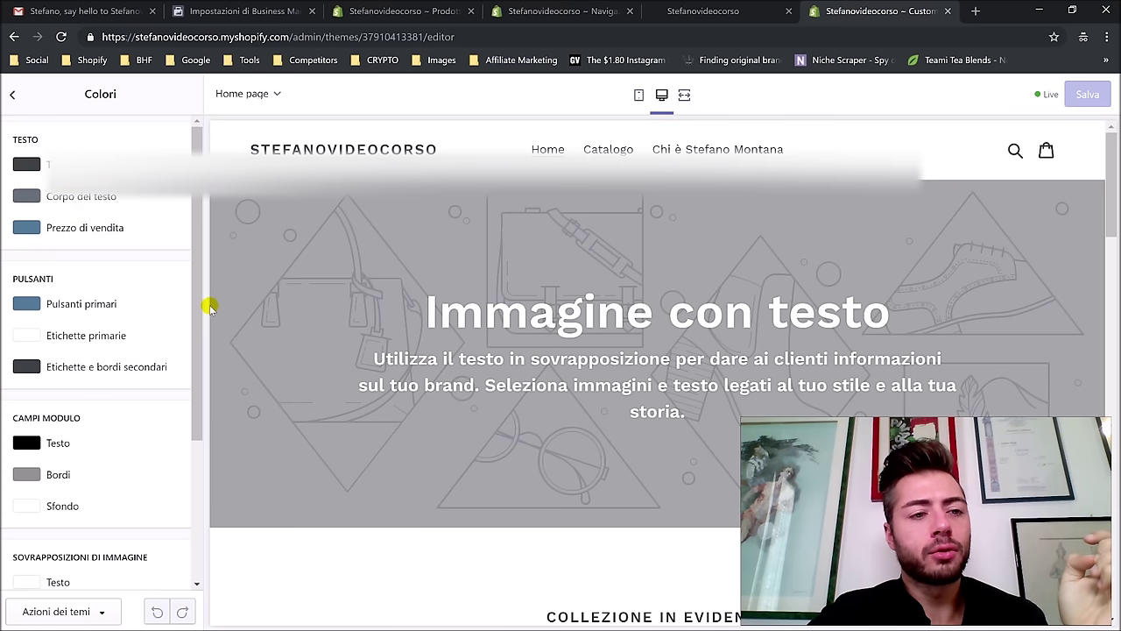
{"action": "scroll", "coordinate": [584, 383], "scroll_direction": "down", "scroll_amount": 10}
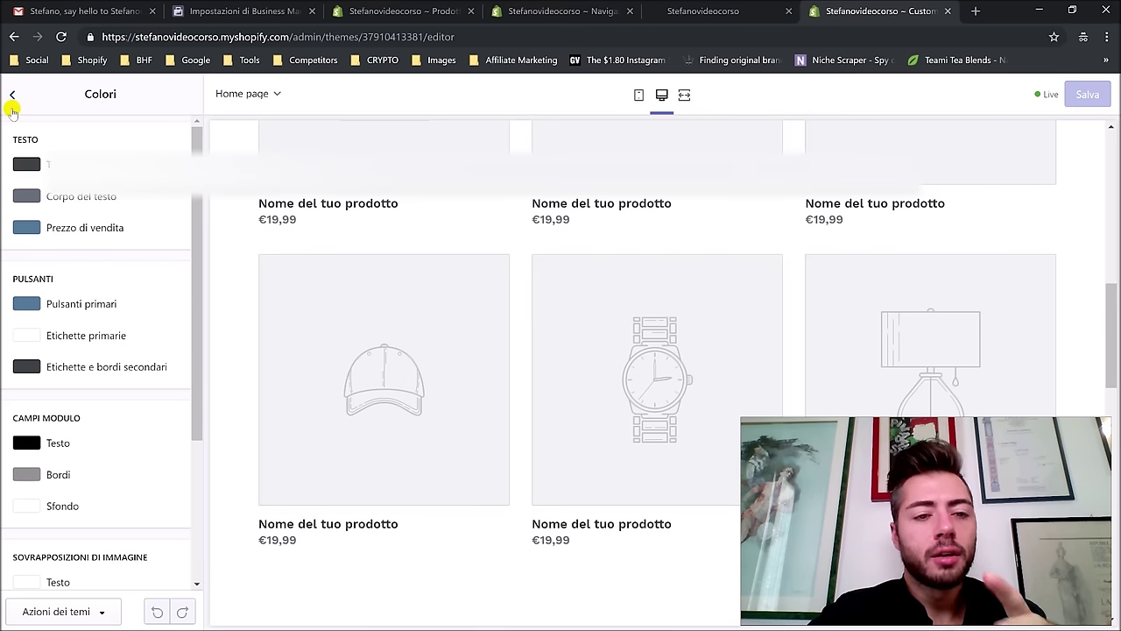
{"action": "left_click", "coordinate": [12, 96]}
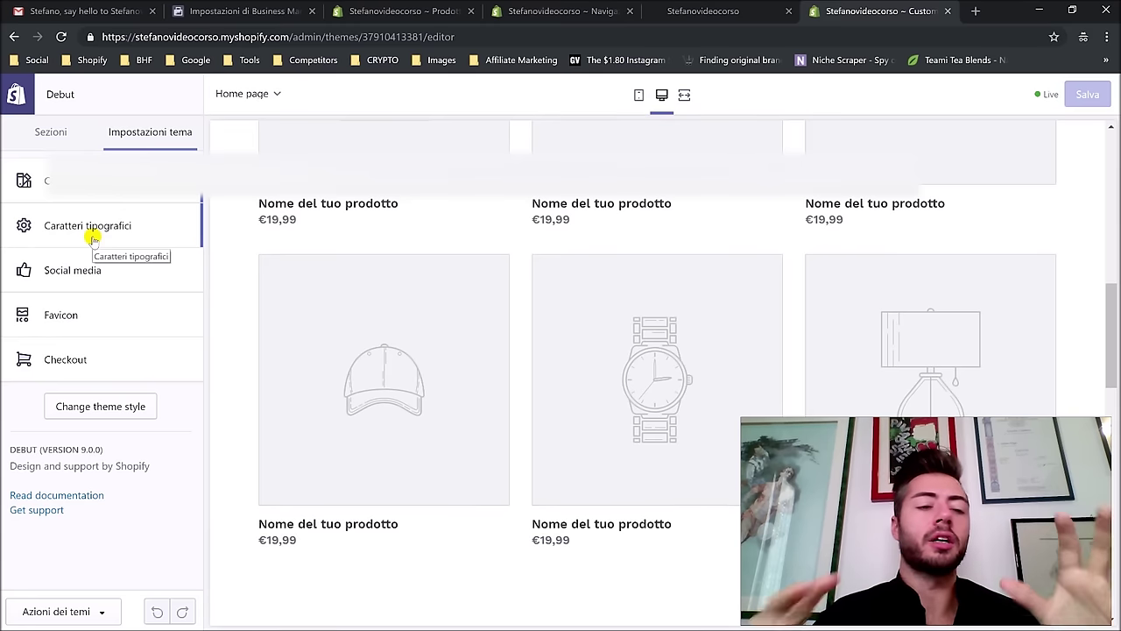
Step: Review the theme's typography settings and its social media settings, including the sharing image, sharing options and social account fields
{"action": "left_click", "coordinate": [93, 239]}
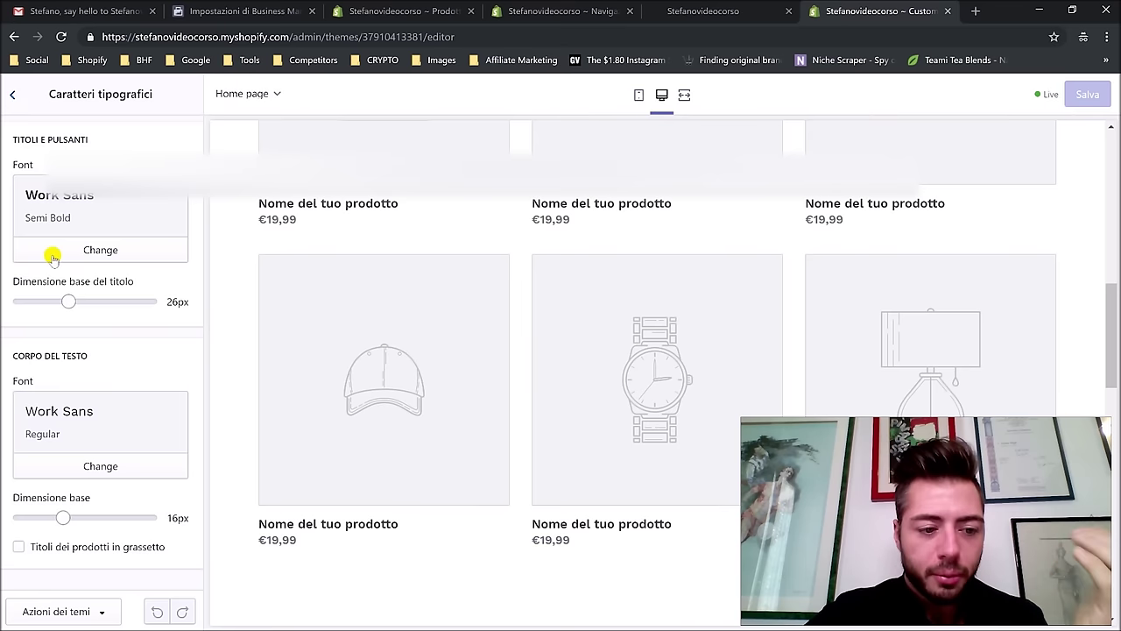
{"action": "left_click", "coordinate": [16, 98]}
{"action": "left_click", "coordinate": [91, 272]}
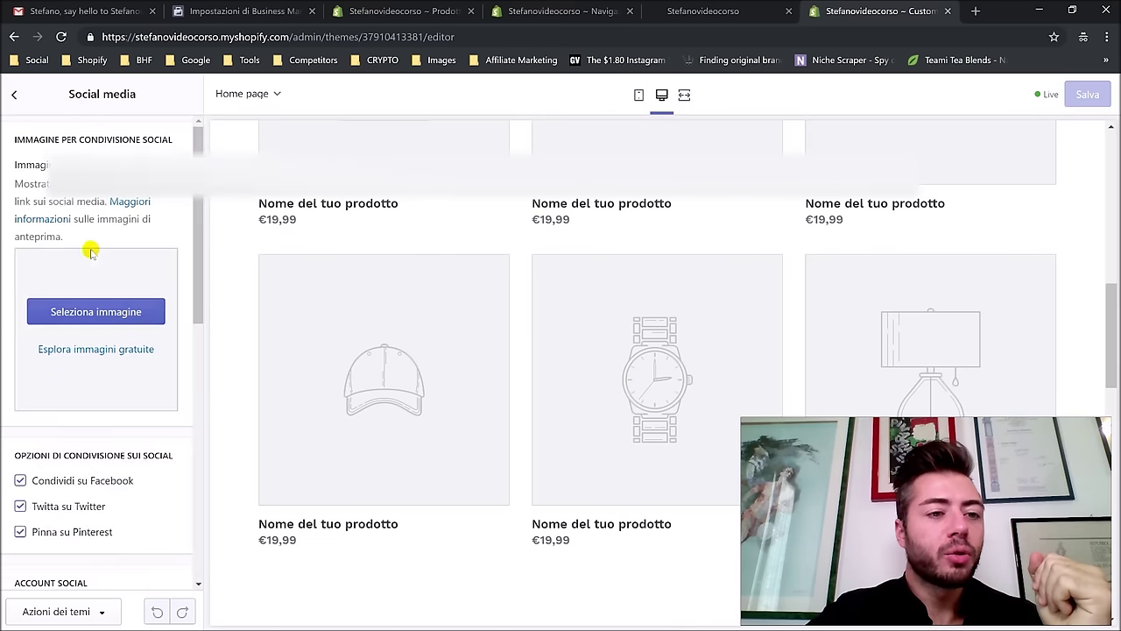
{"action": "scroll", "coordinate": [87, 394], "scroll_direction": "down", "scroll_amount": 3}
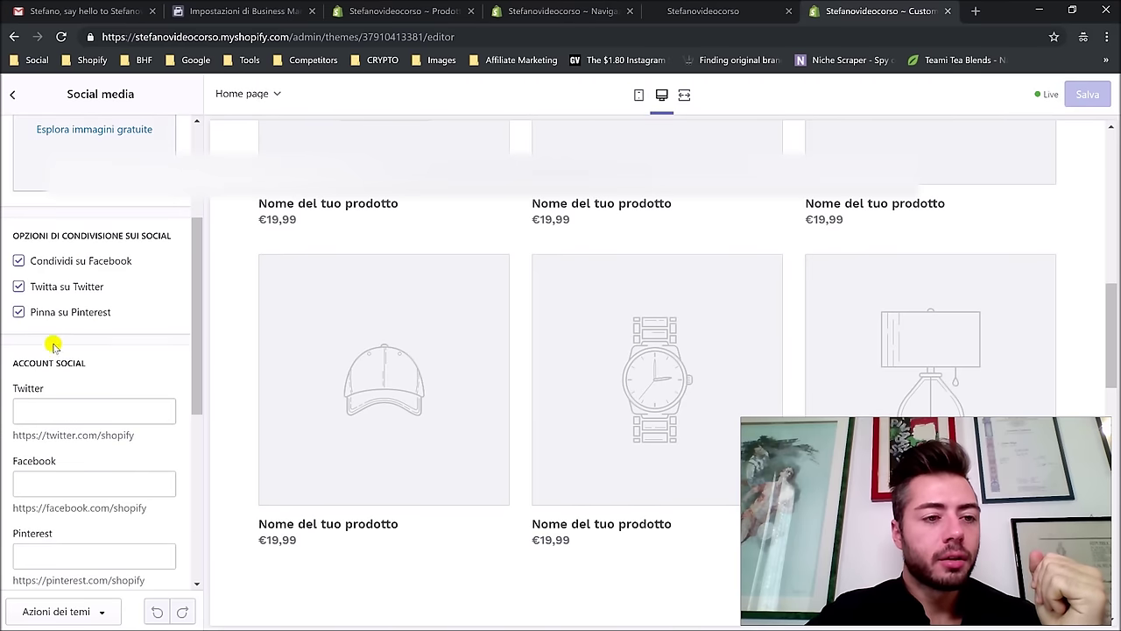
{"action": "scroll", "coordinate": [35, 350], "scroll_direction": "down", "scroll_amount": 3}
{"action": "left_click", "coordinate": [87, 264]}
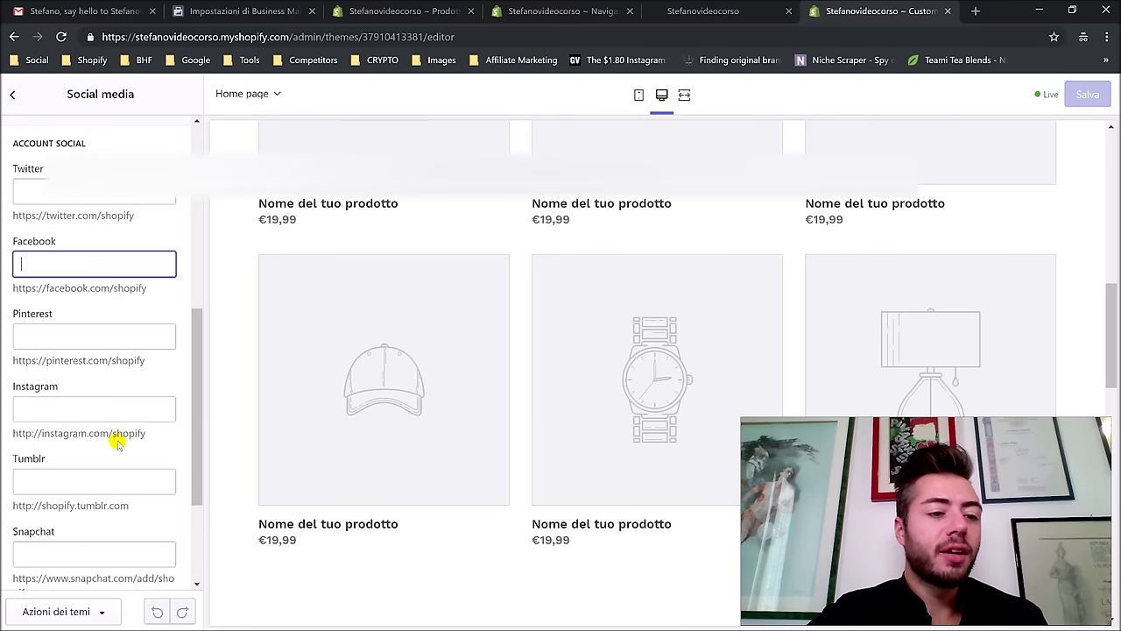
{"action": "scroll", "coordinate": [101, 403], "scroll_direction": "down", "scroll_amount": 2}
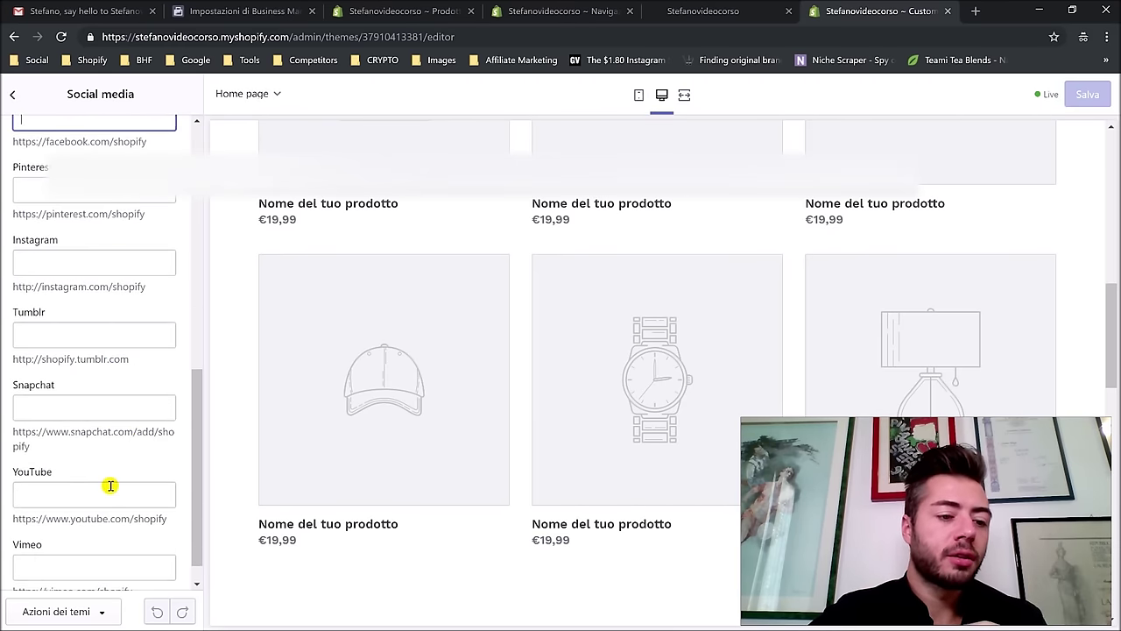
{"action": "scroll", "coordinate": [70, 367], "scroll_direction": "up", "scroll_amount": 5}
{"action": "scroll", "coordinate": [36, 298], "scroll_direction": "up", "scroll_amount": 2}
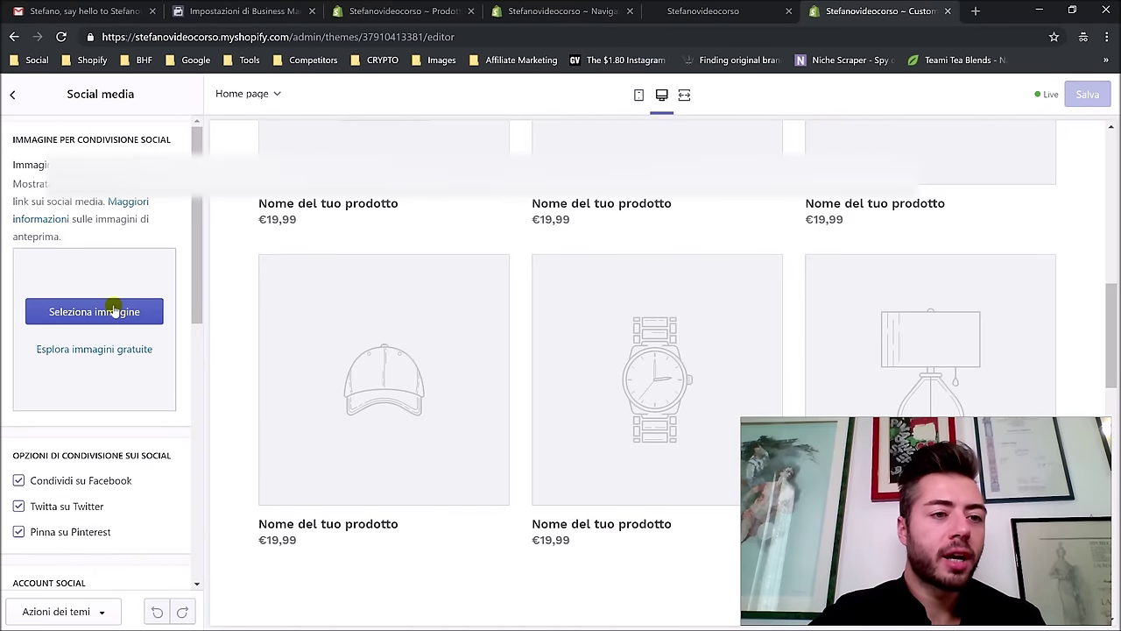
{"action": "left_click", "coordinate": [8, 93]}
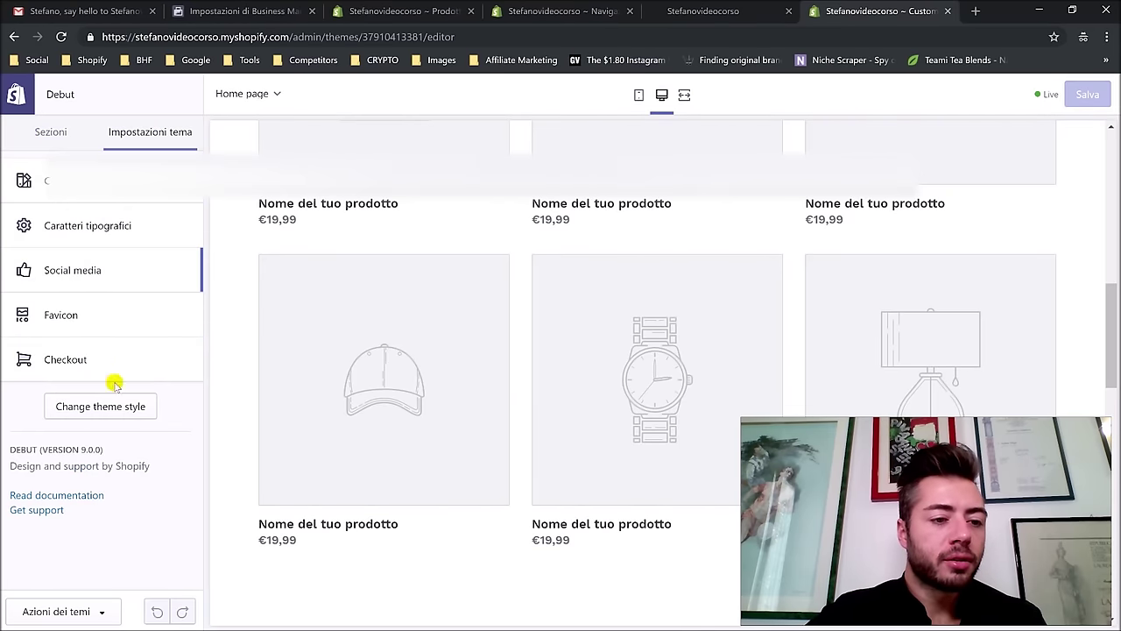
Step: Open the theme's favicon settings to examine the favicon image option
{"action": "left_click", "coordinate": [132, 321]}
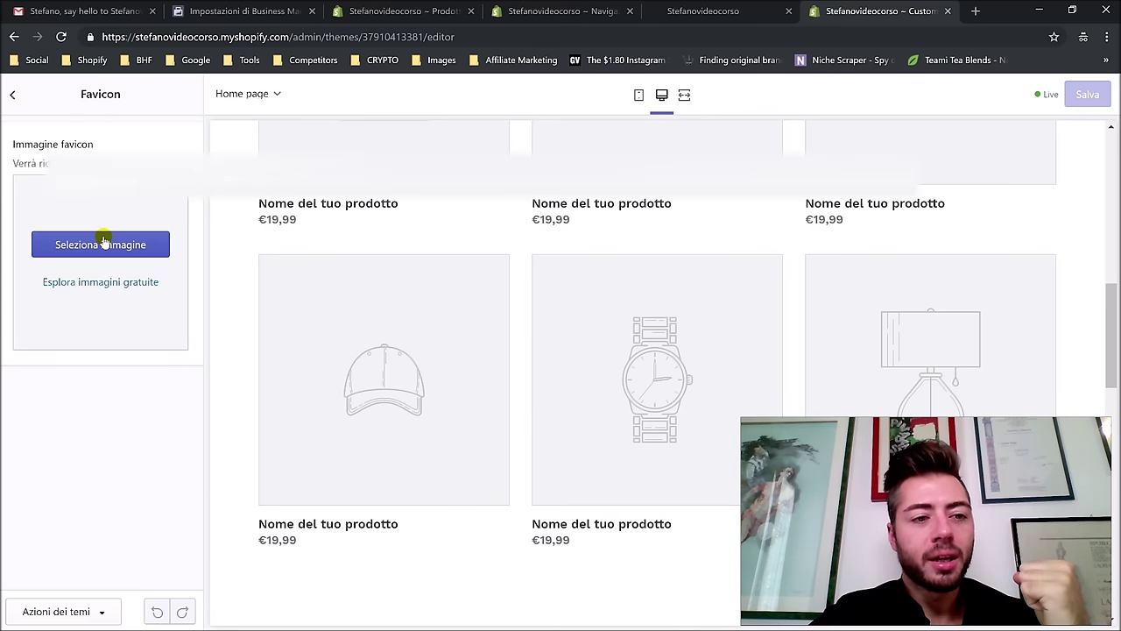